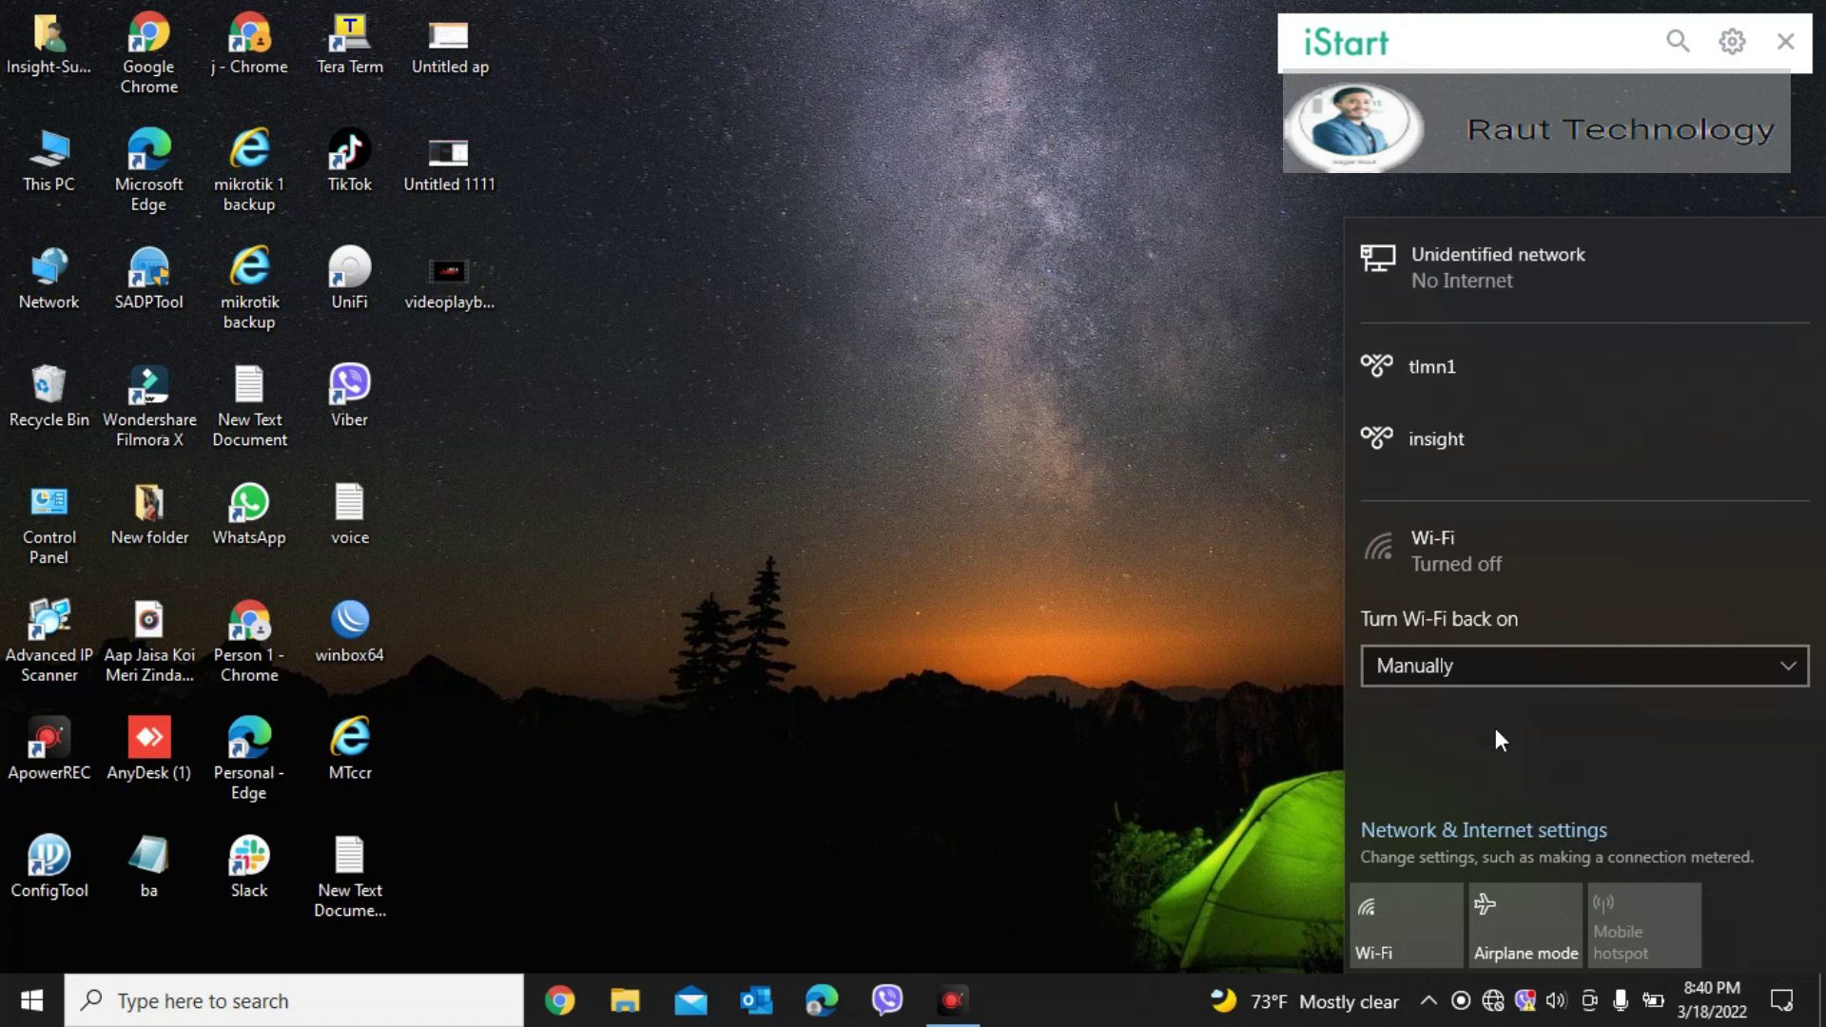
Step: Open the Network Connections adapter list from the Ethernet page of Network & Internet settings
right_click(1491, 1008)
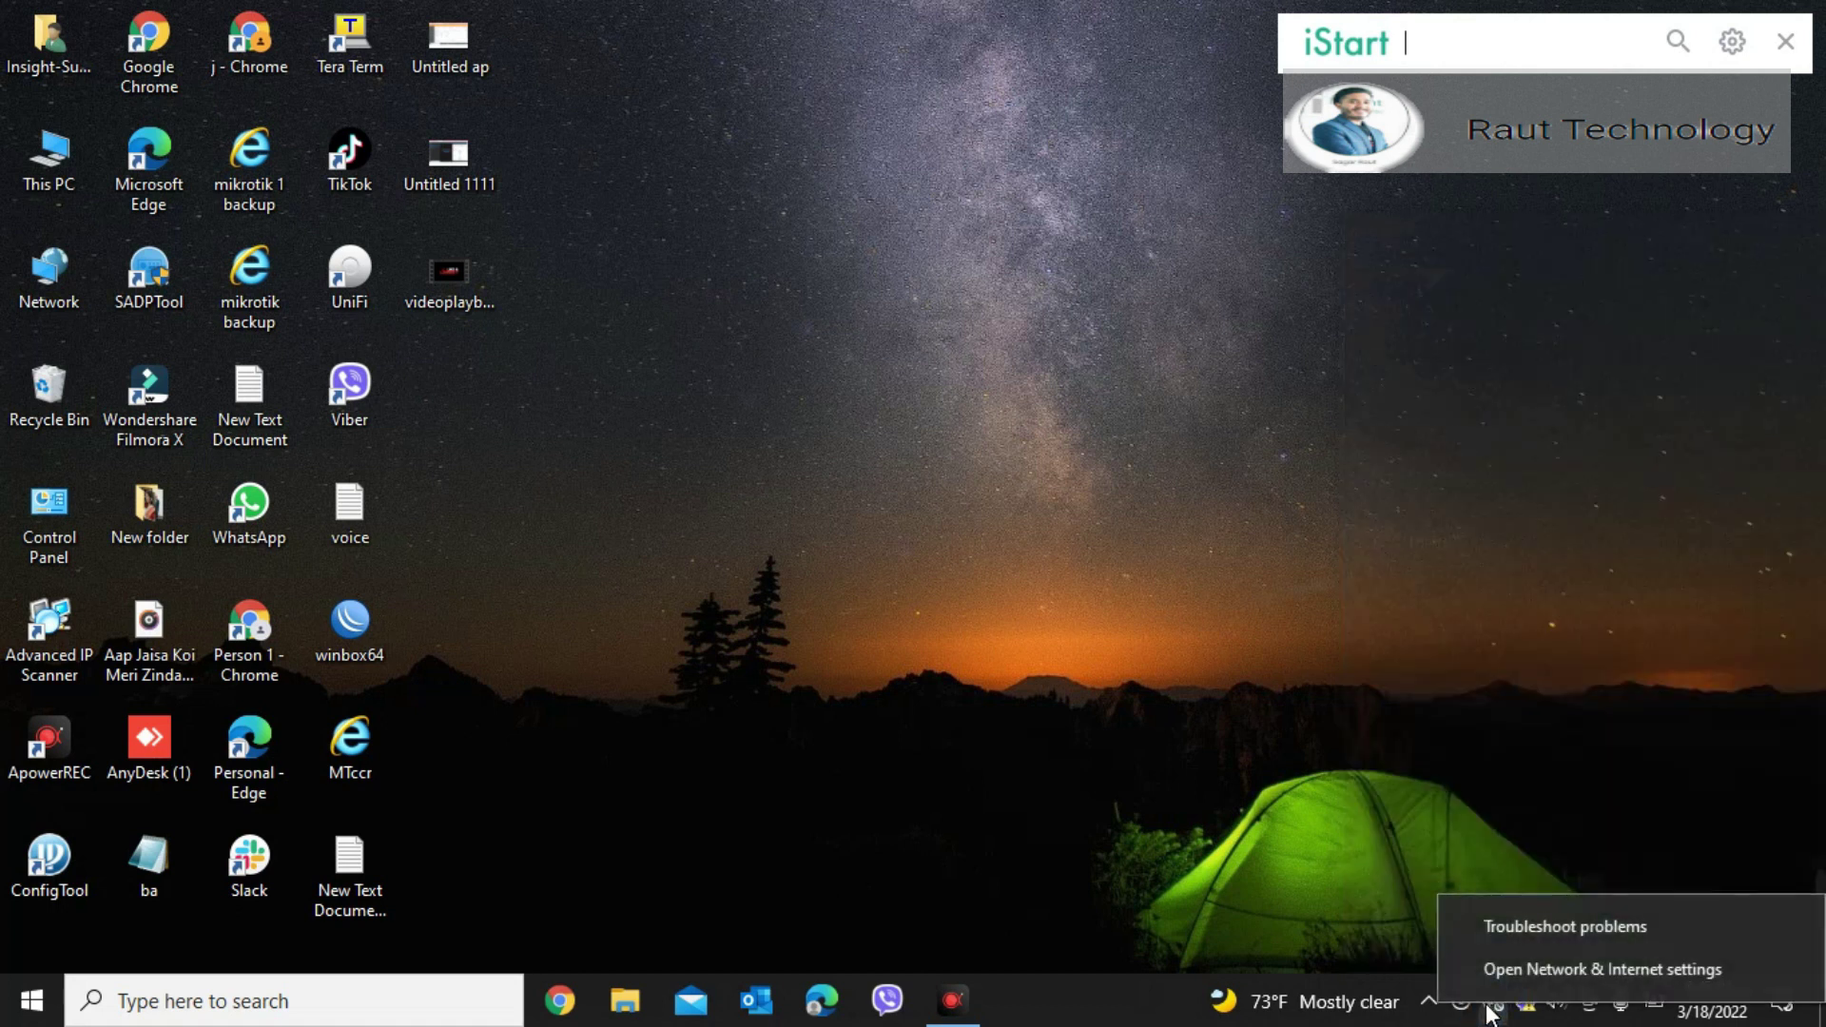
click(1526, 963)
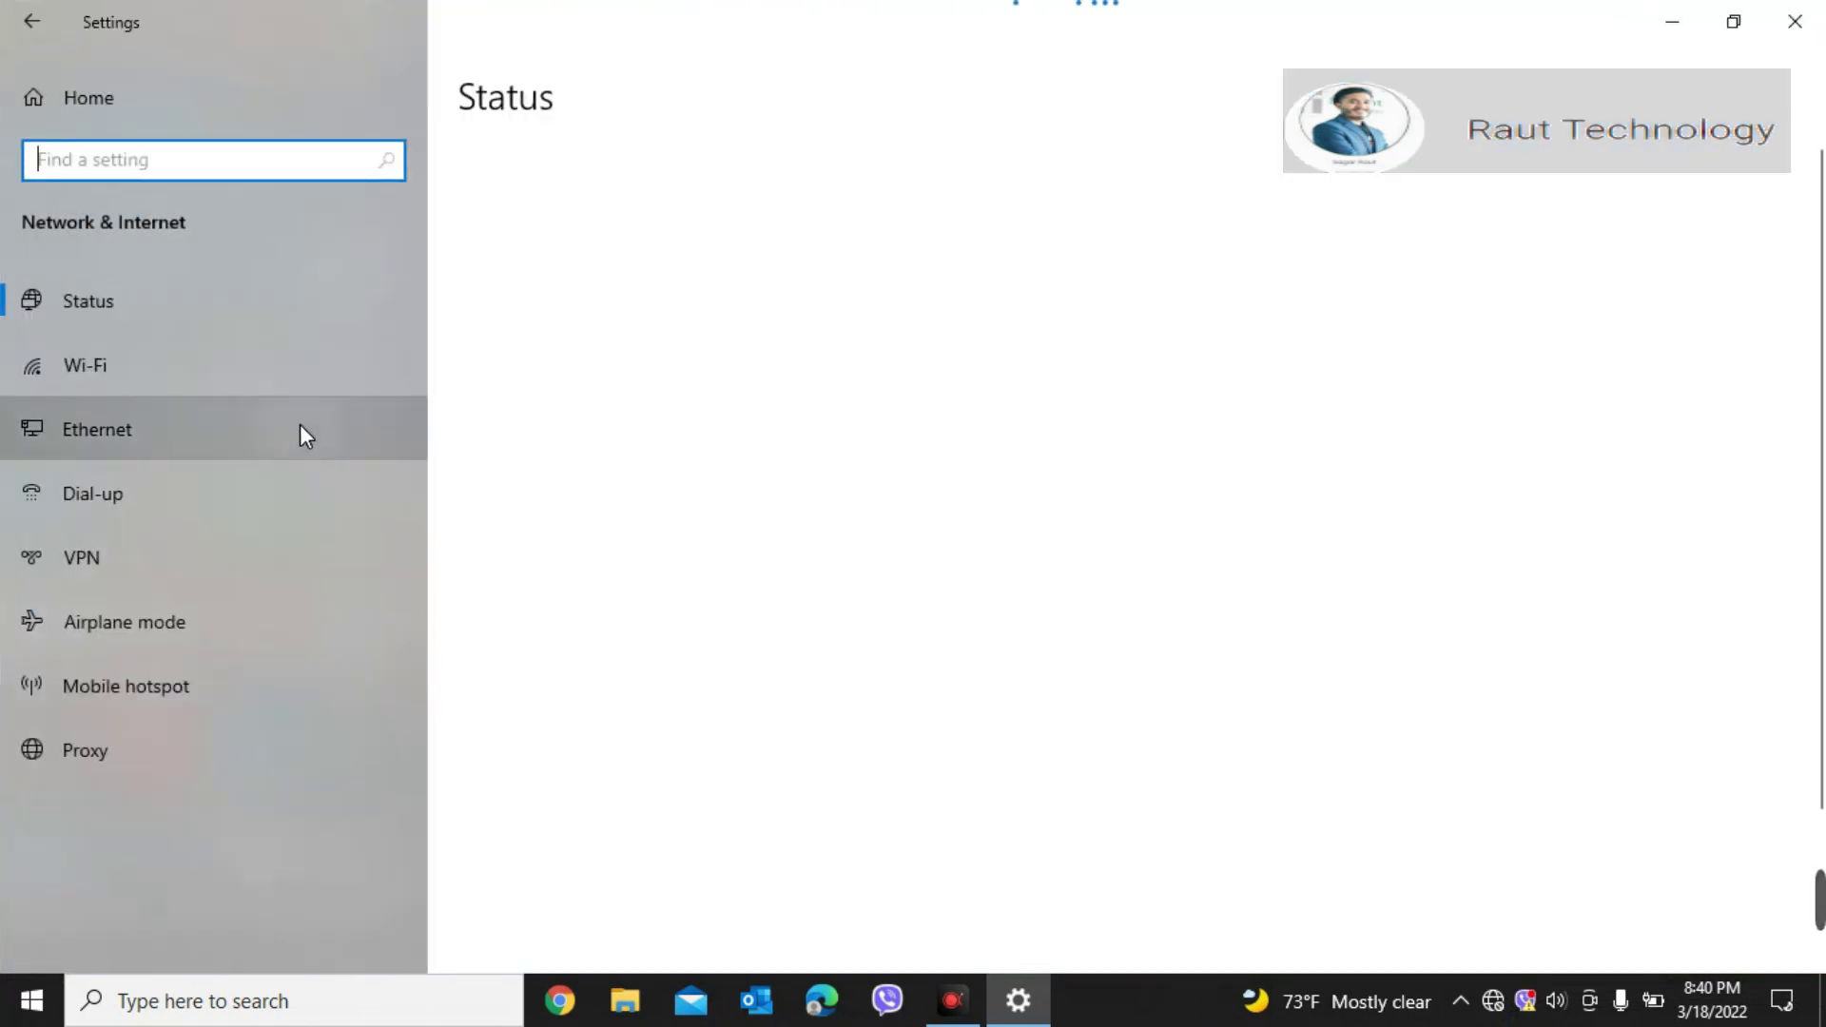
click(300, 426)
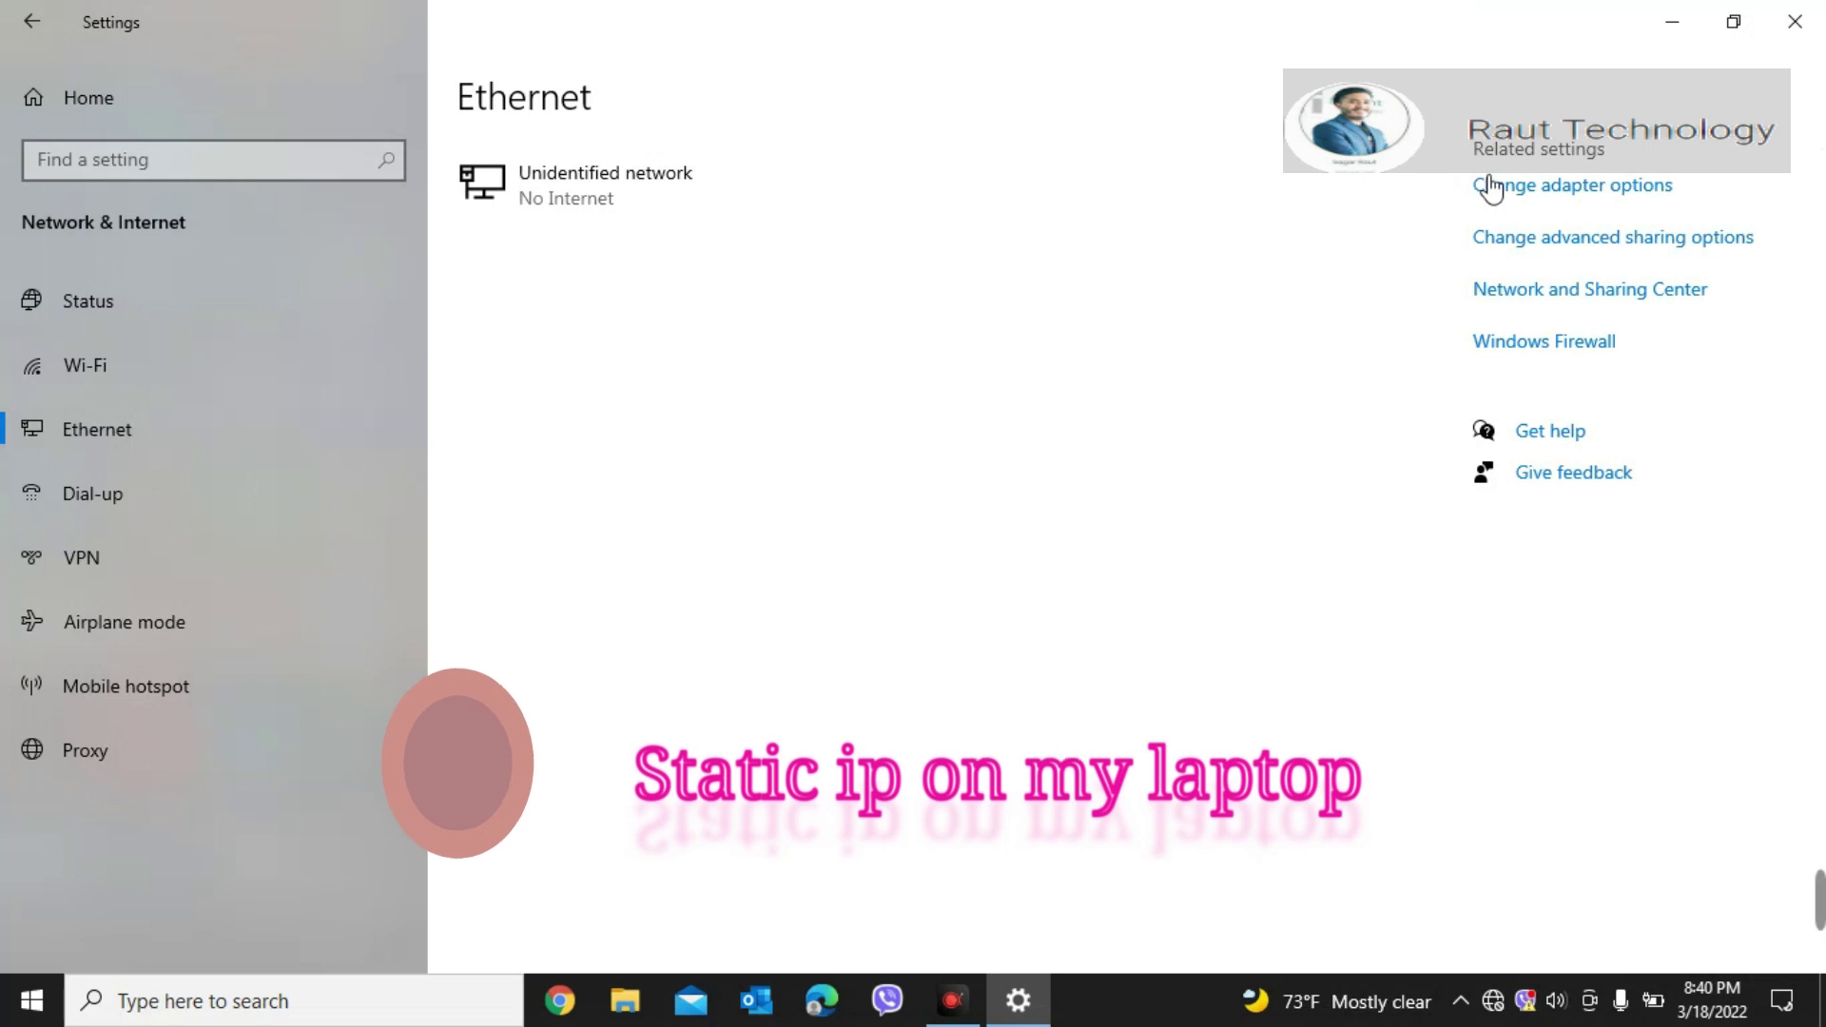
click(1531, 188)
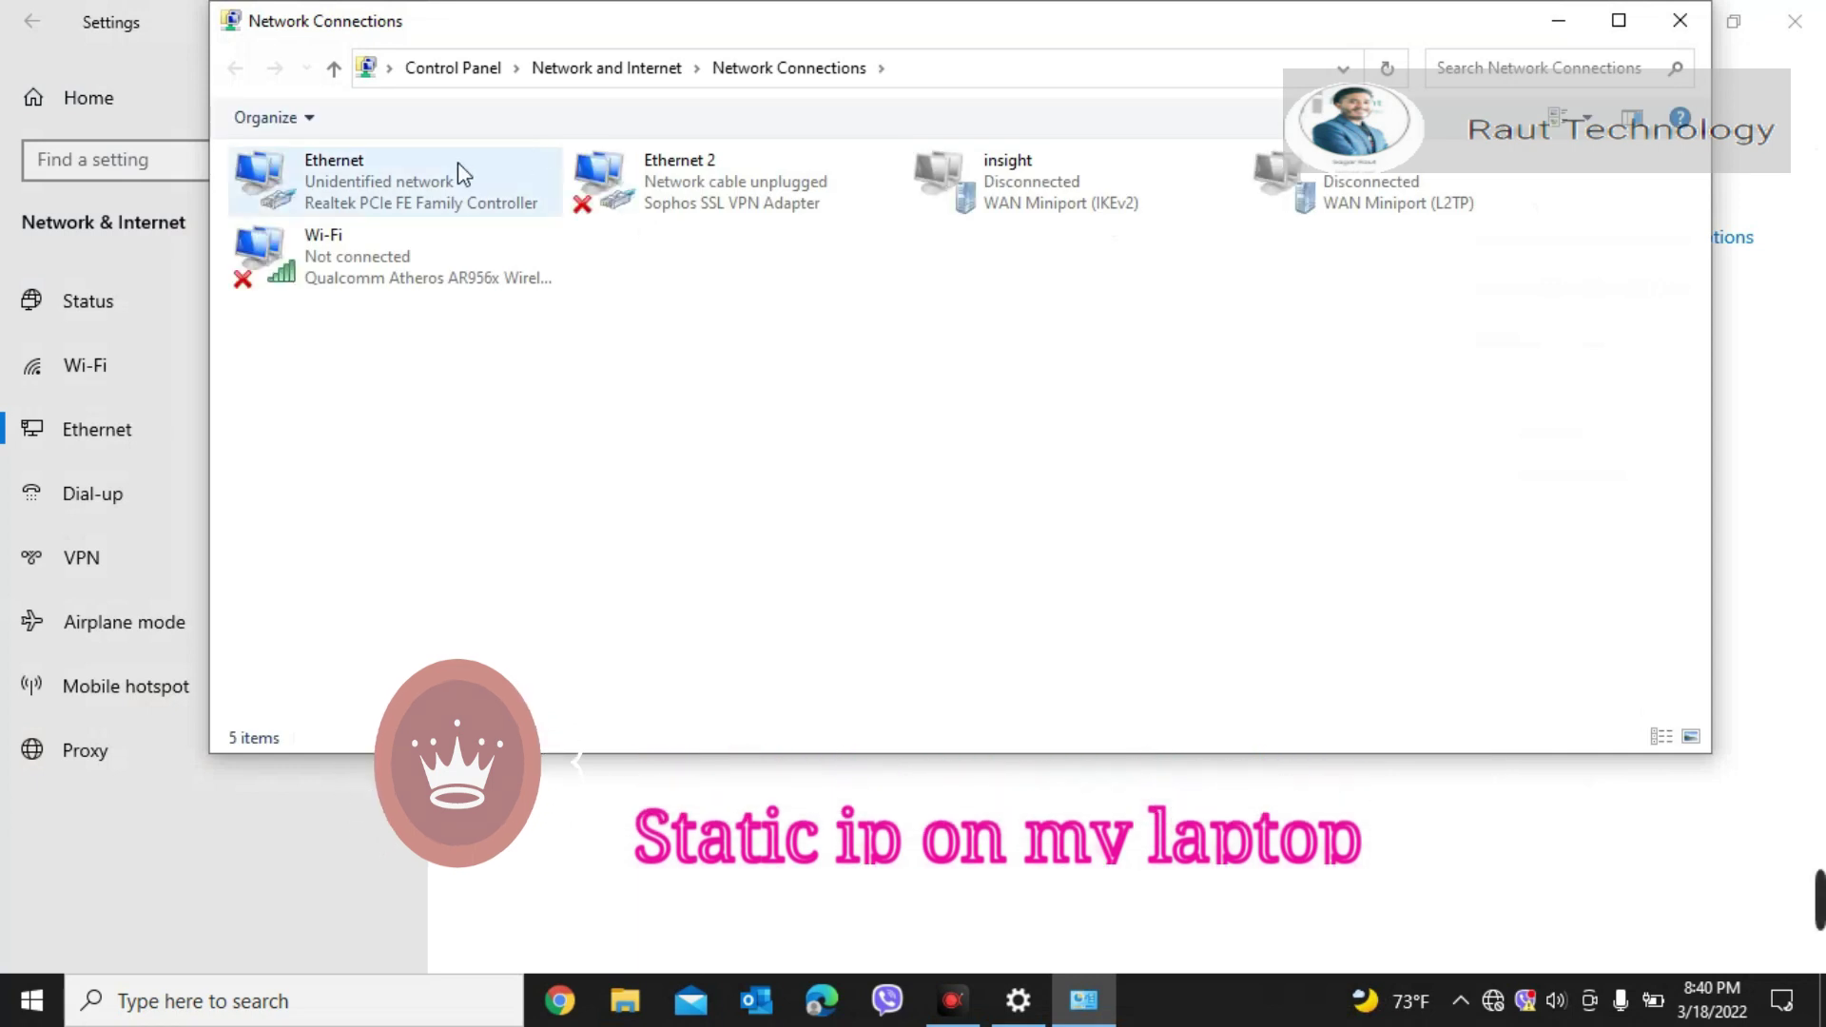
Step: Give the Ethernet adapter static IPv4 192.168.0.20 with mask 255.255.255.0 and save
double_click(458, 166)
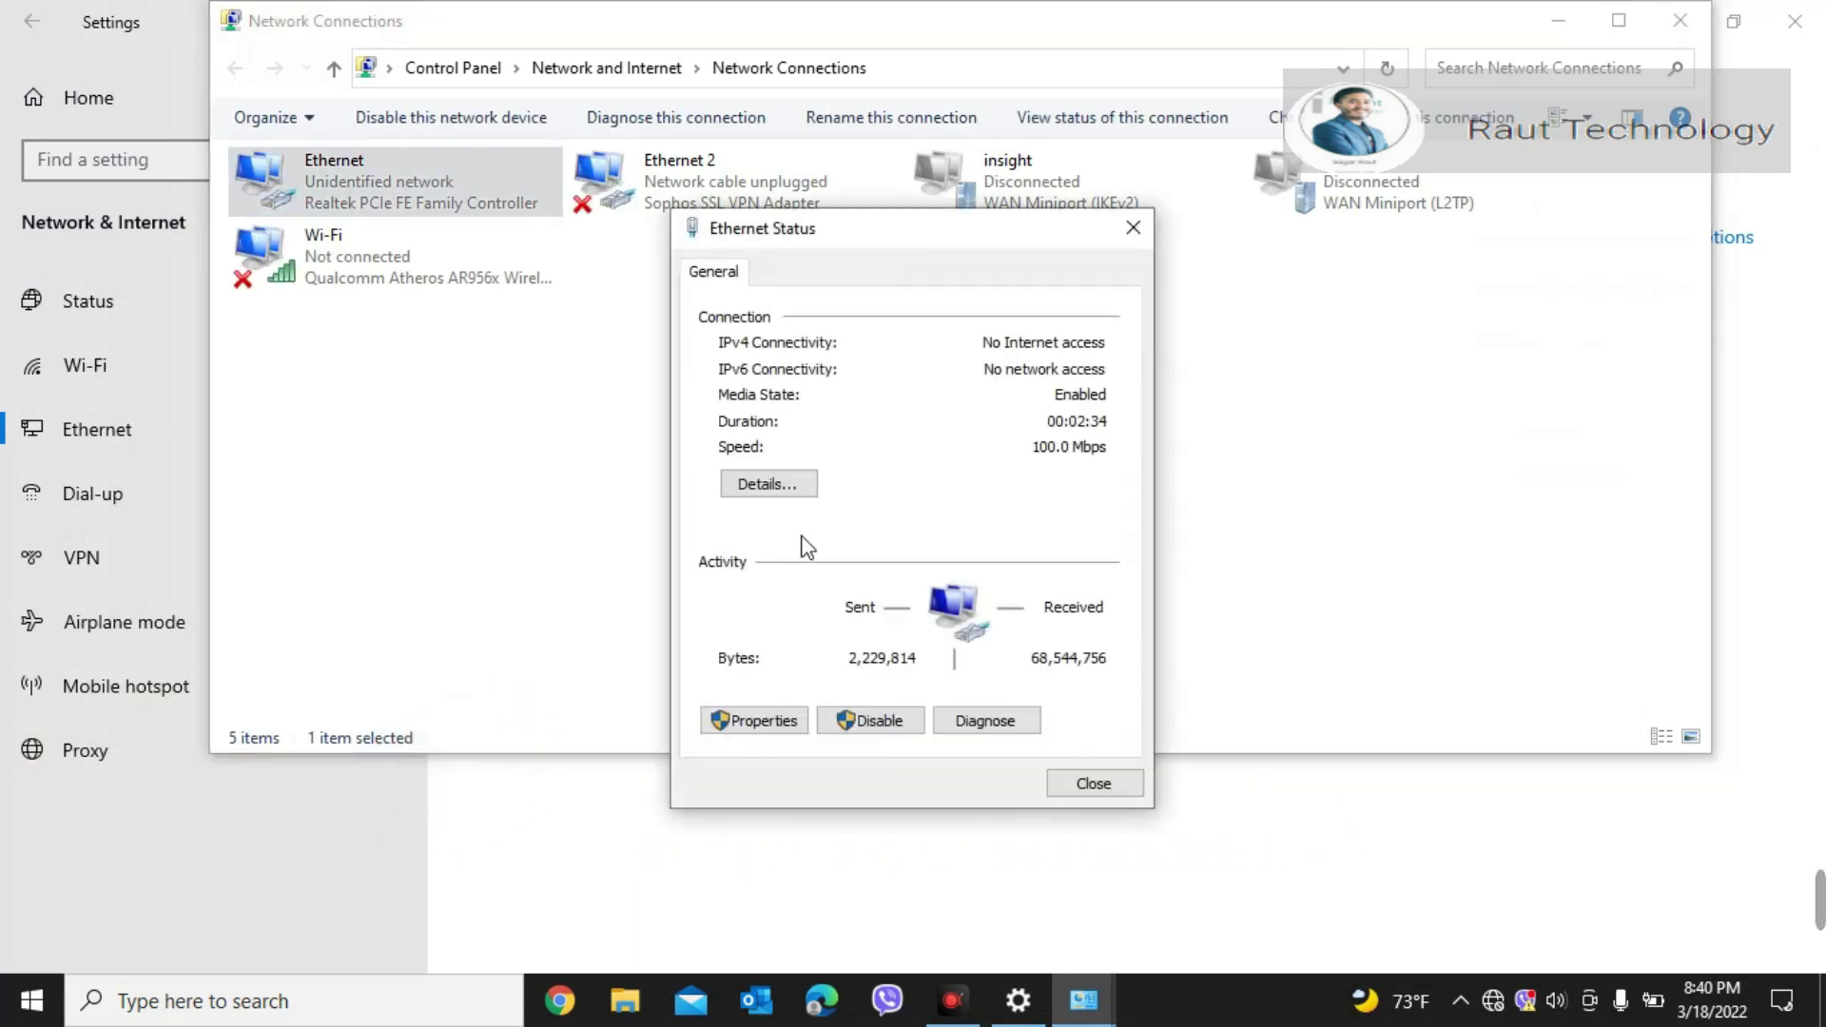
click(751, 721)
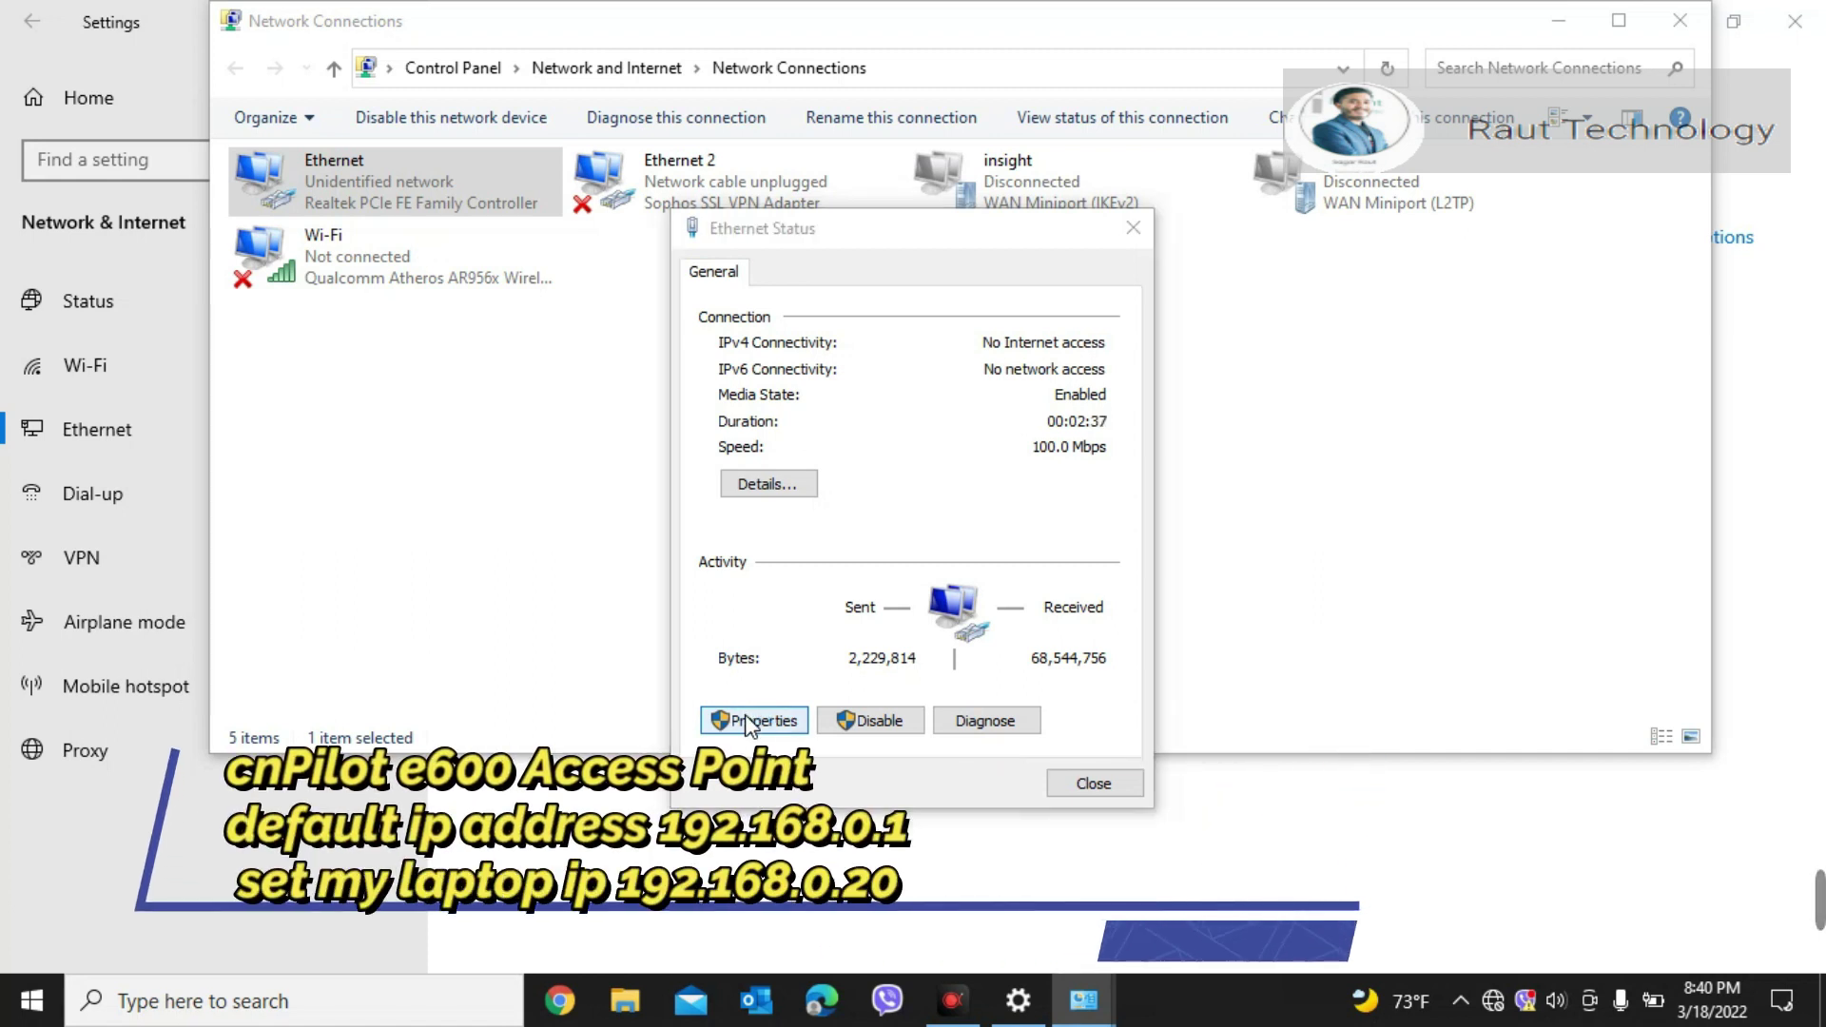
double_click(963, 535)
click(786, 544)
click(1040, 577)
text(192 . 168 . 0 .)
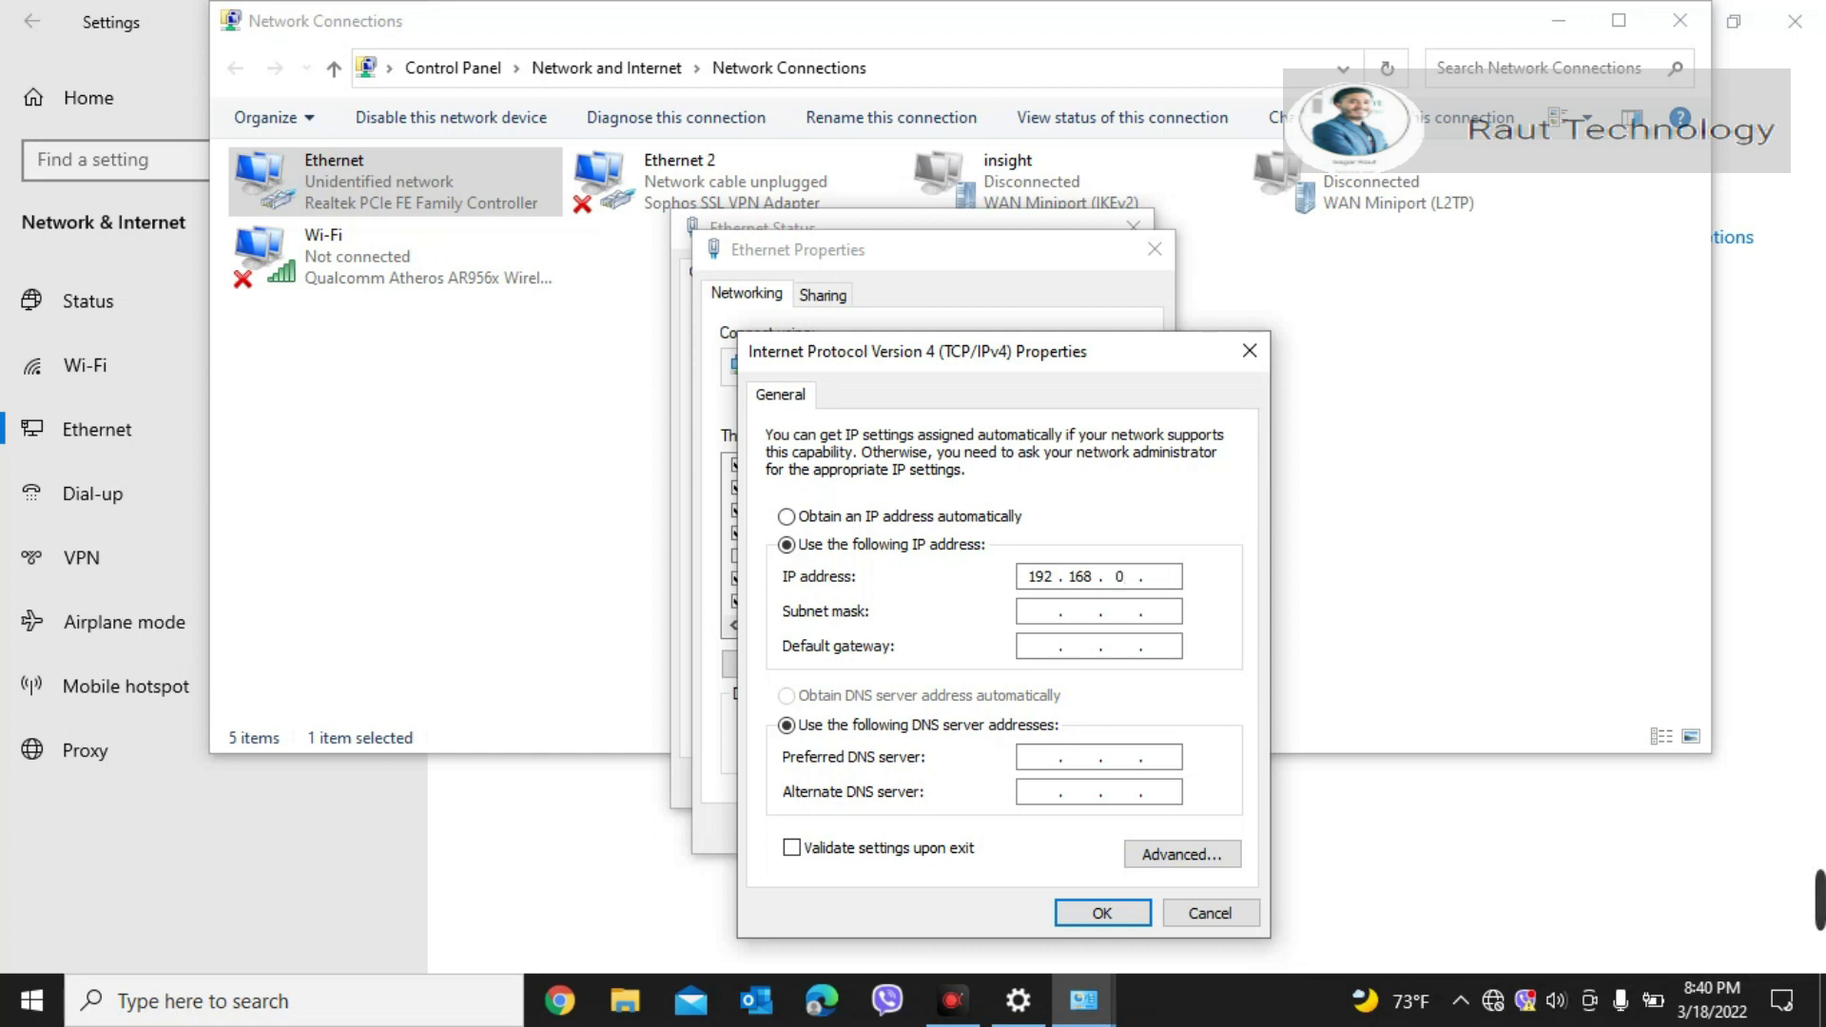
key(Tab)
key(Tab)
key(Tab)
key(Tab)
key(Tab)
key(Tab)
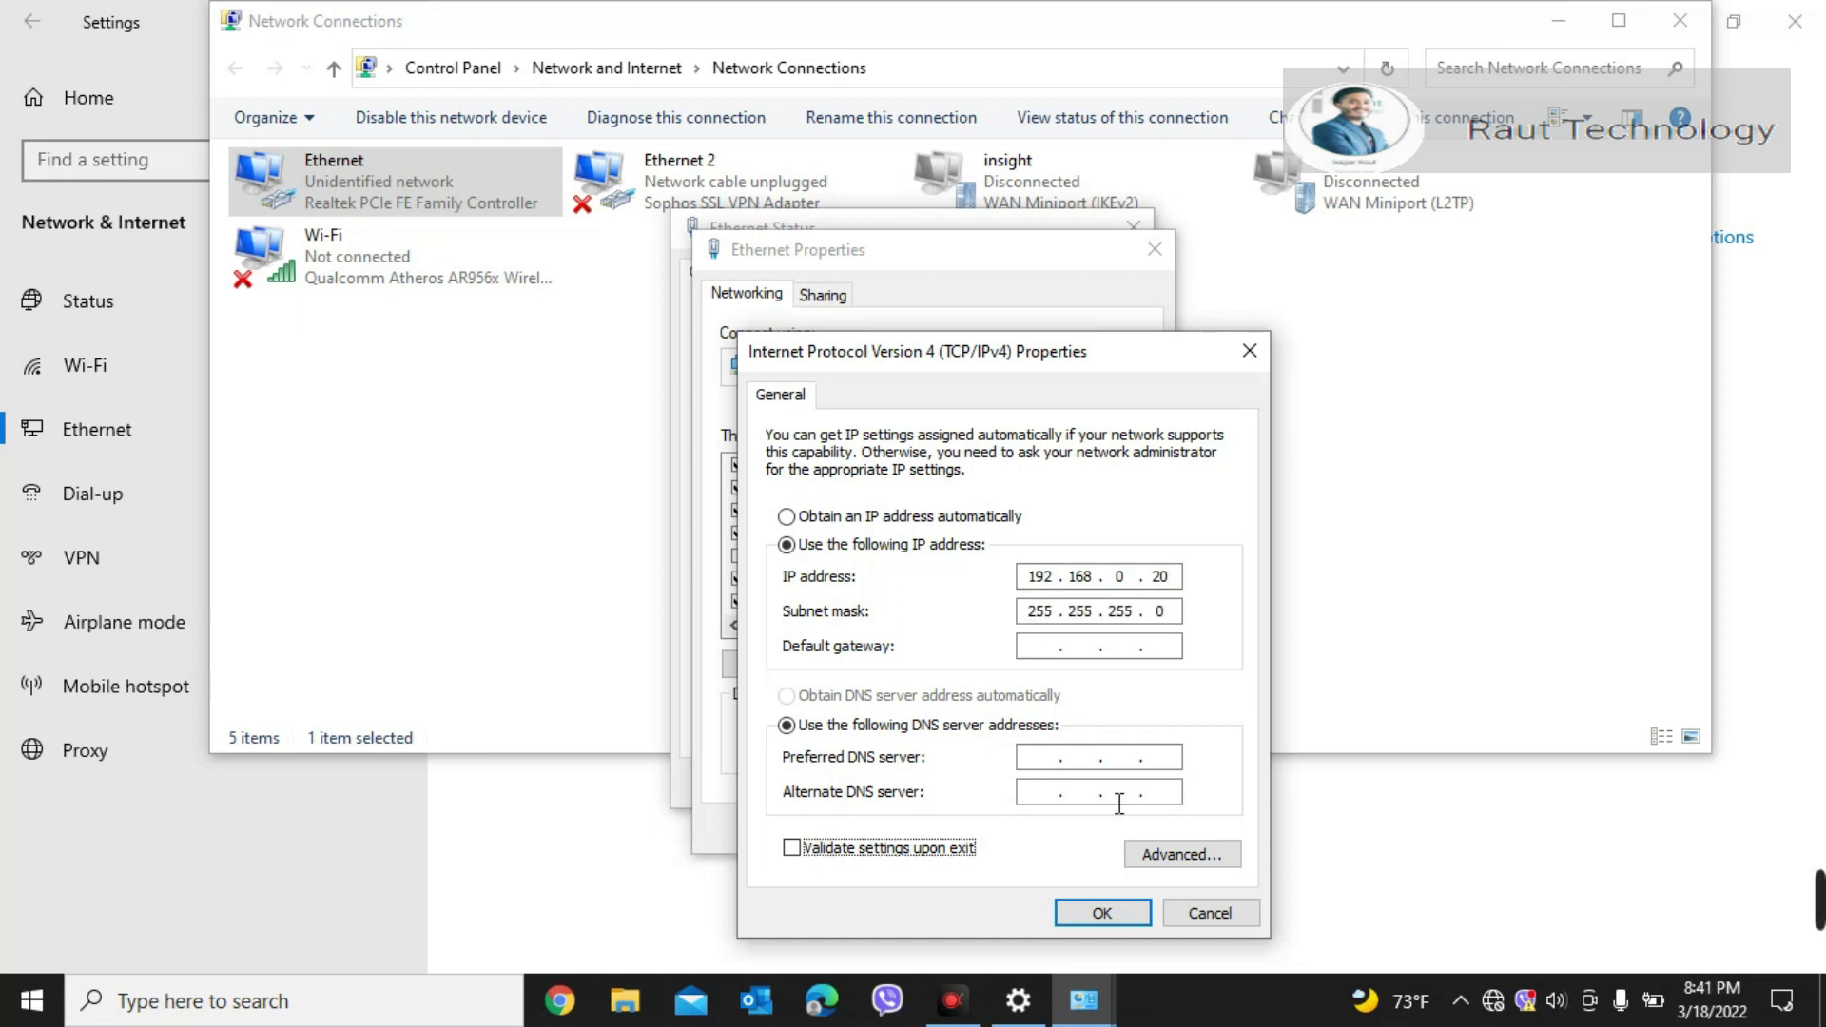
click(1102, 911)
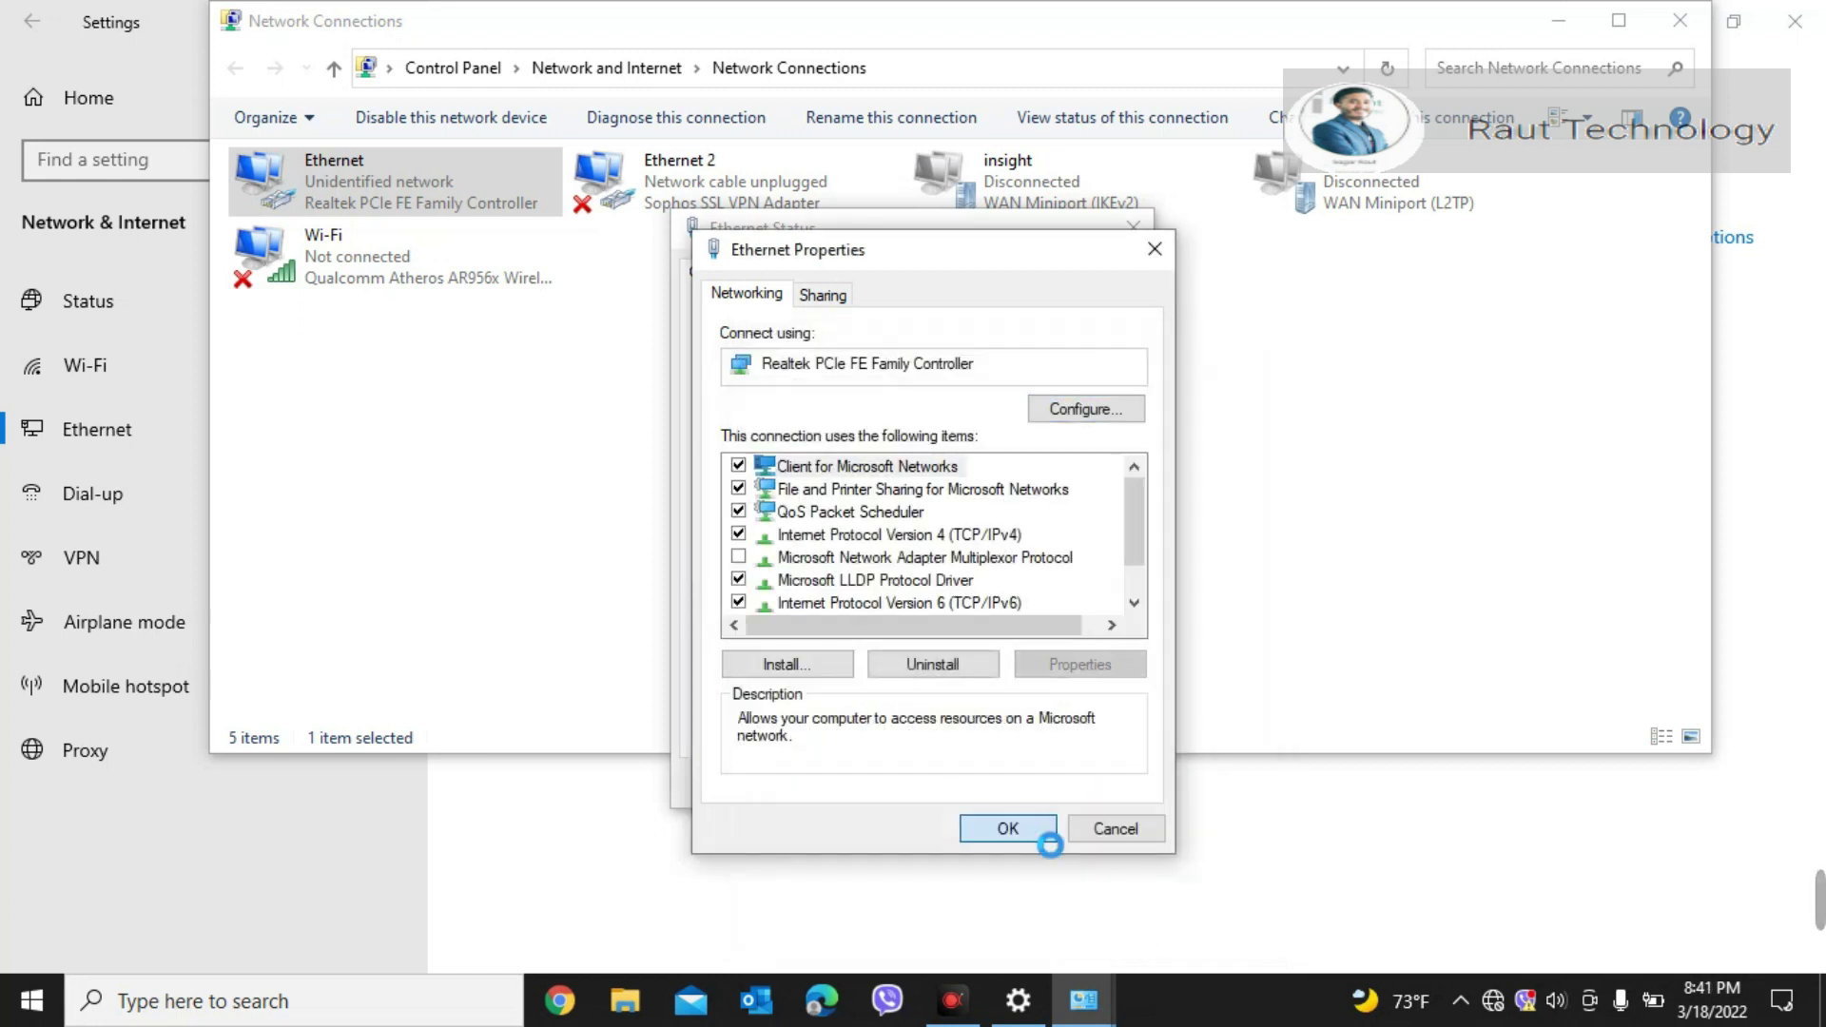
click(1048, 840)
Step: Close the Ethernet status window and minimize Network Connections and Settings to show the desktop
click(1065, 786)
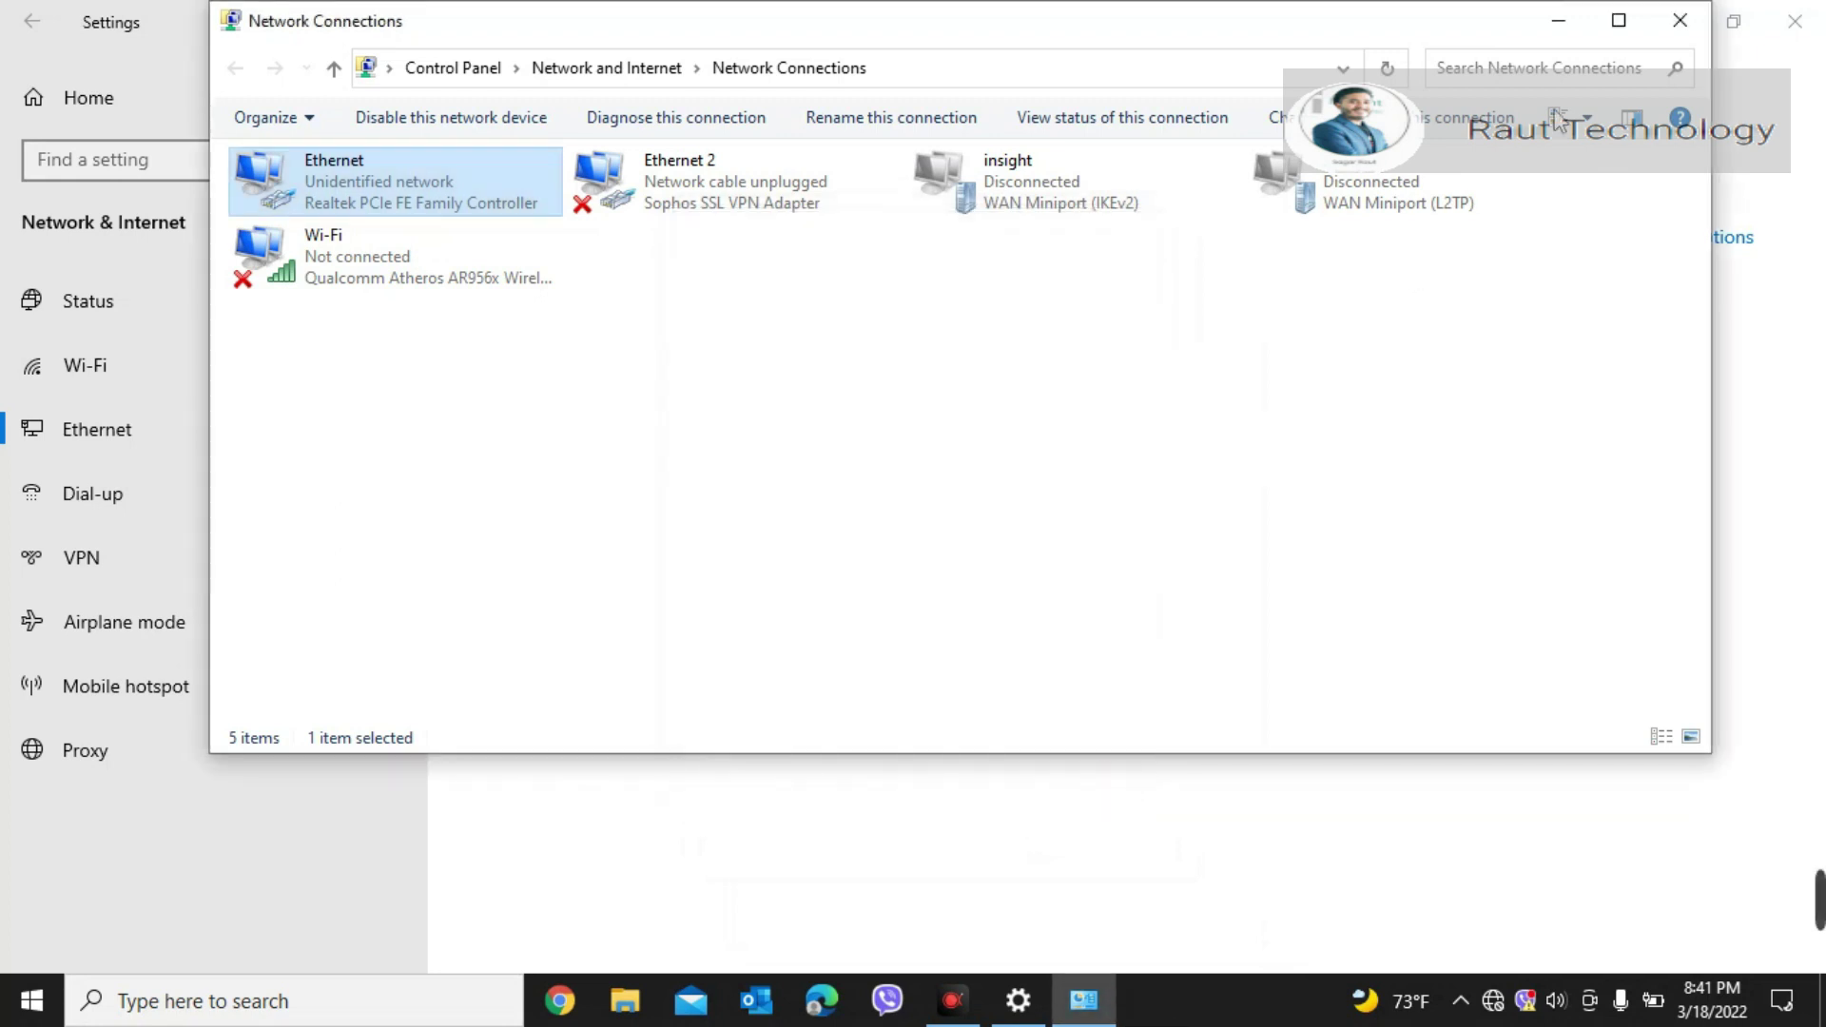
click(1561, 21)
click(1685, 36)
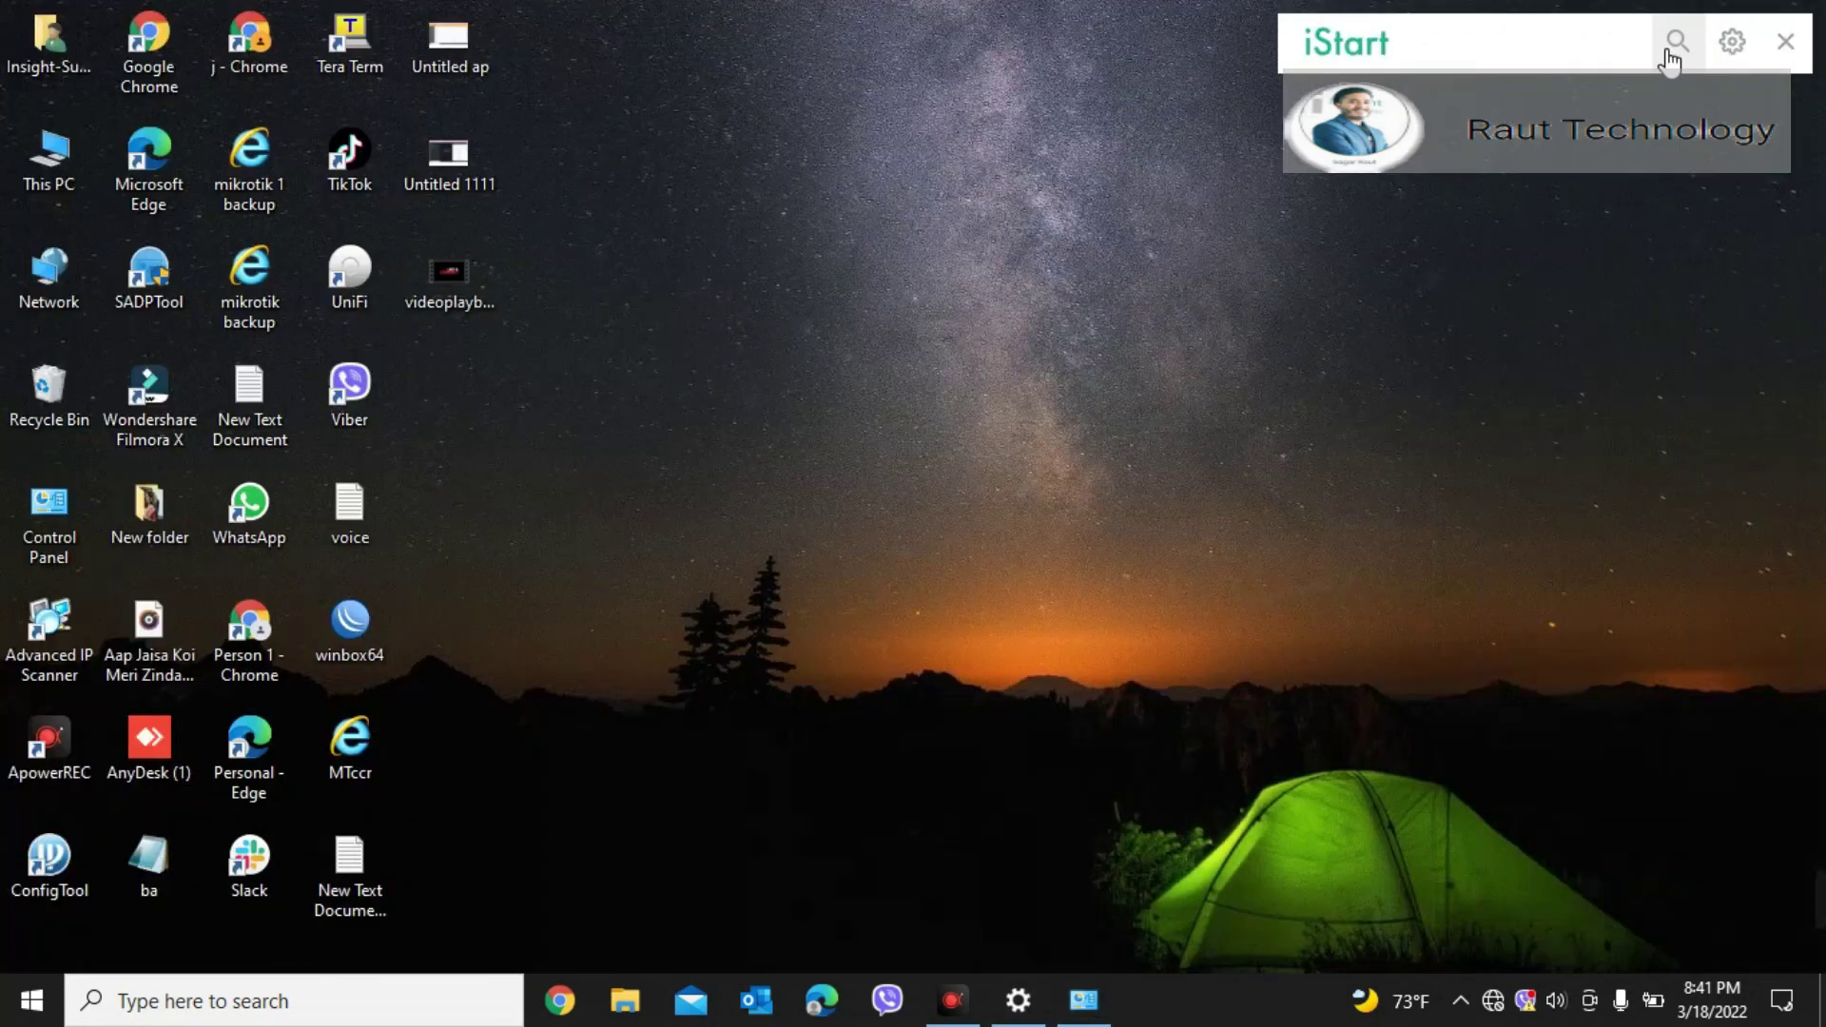
Step: Launch Chrome and browse to the access point at 192.168.0.1
click(566, 1010)
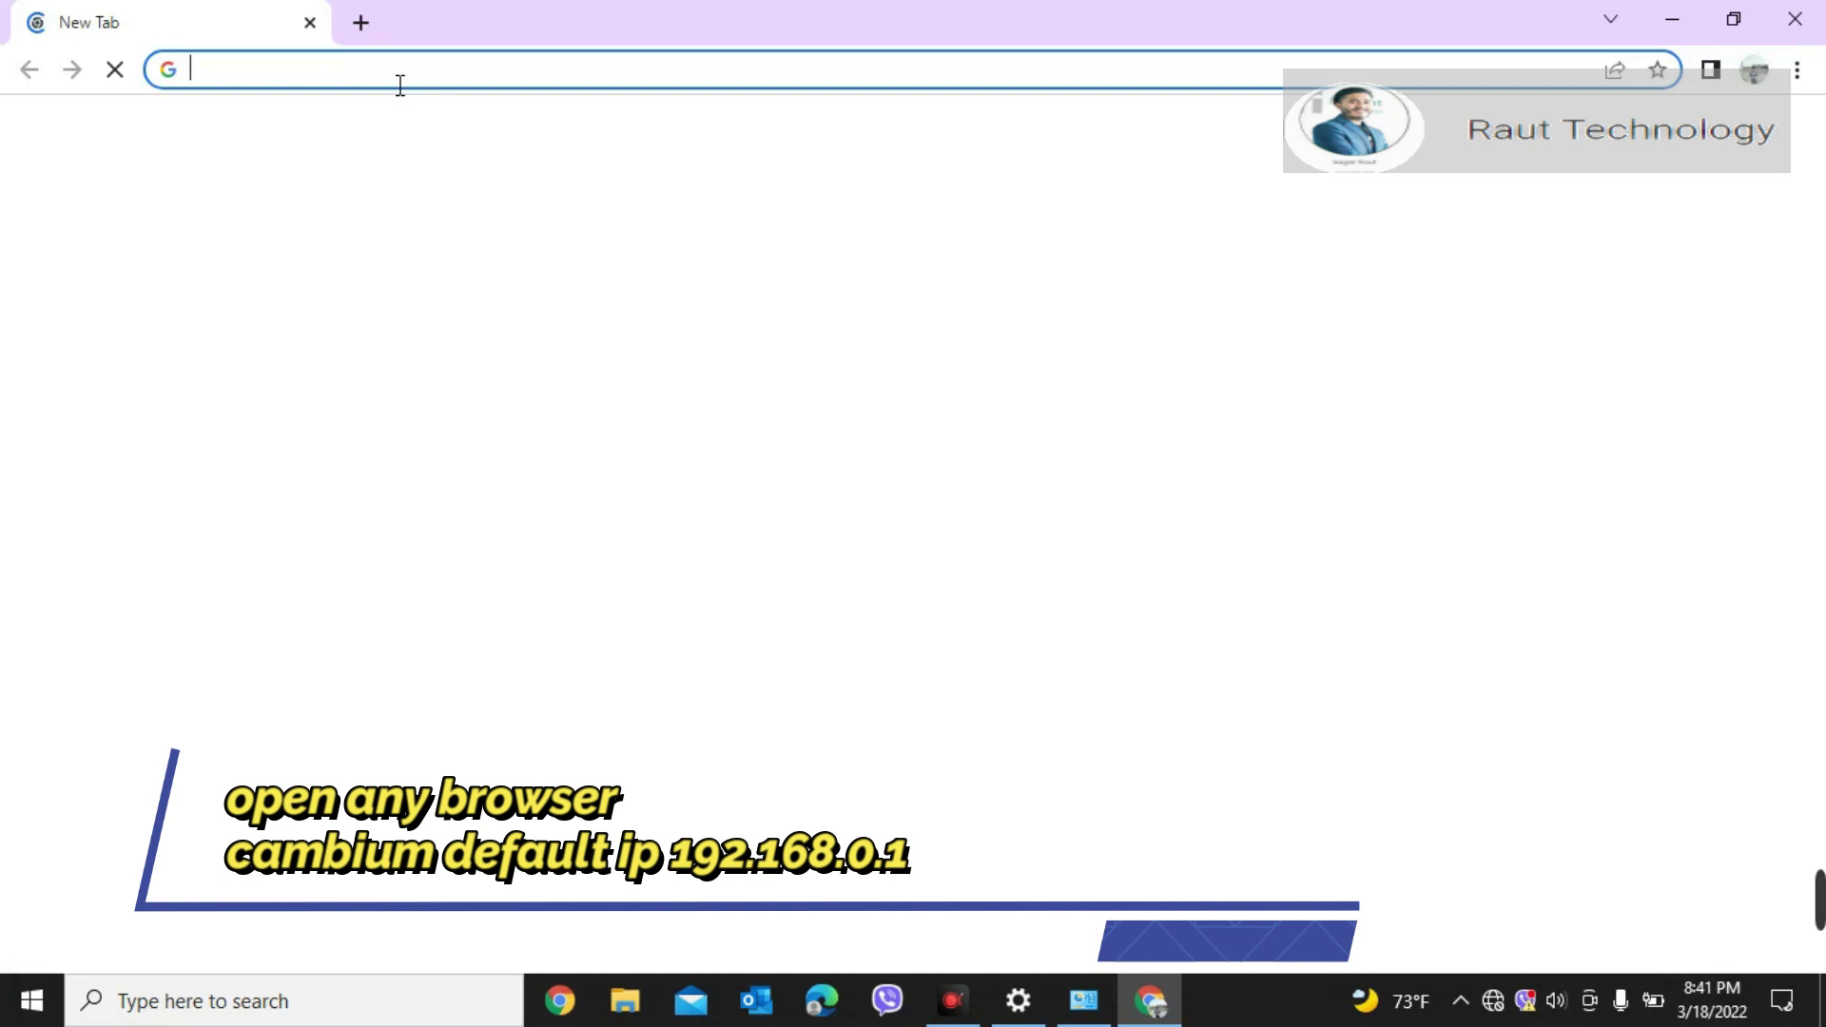
text(192)
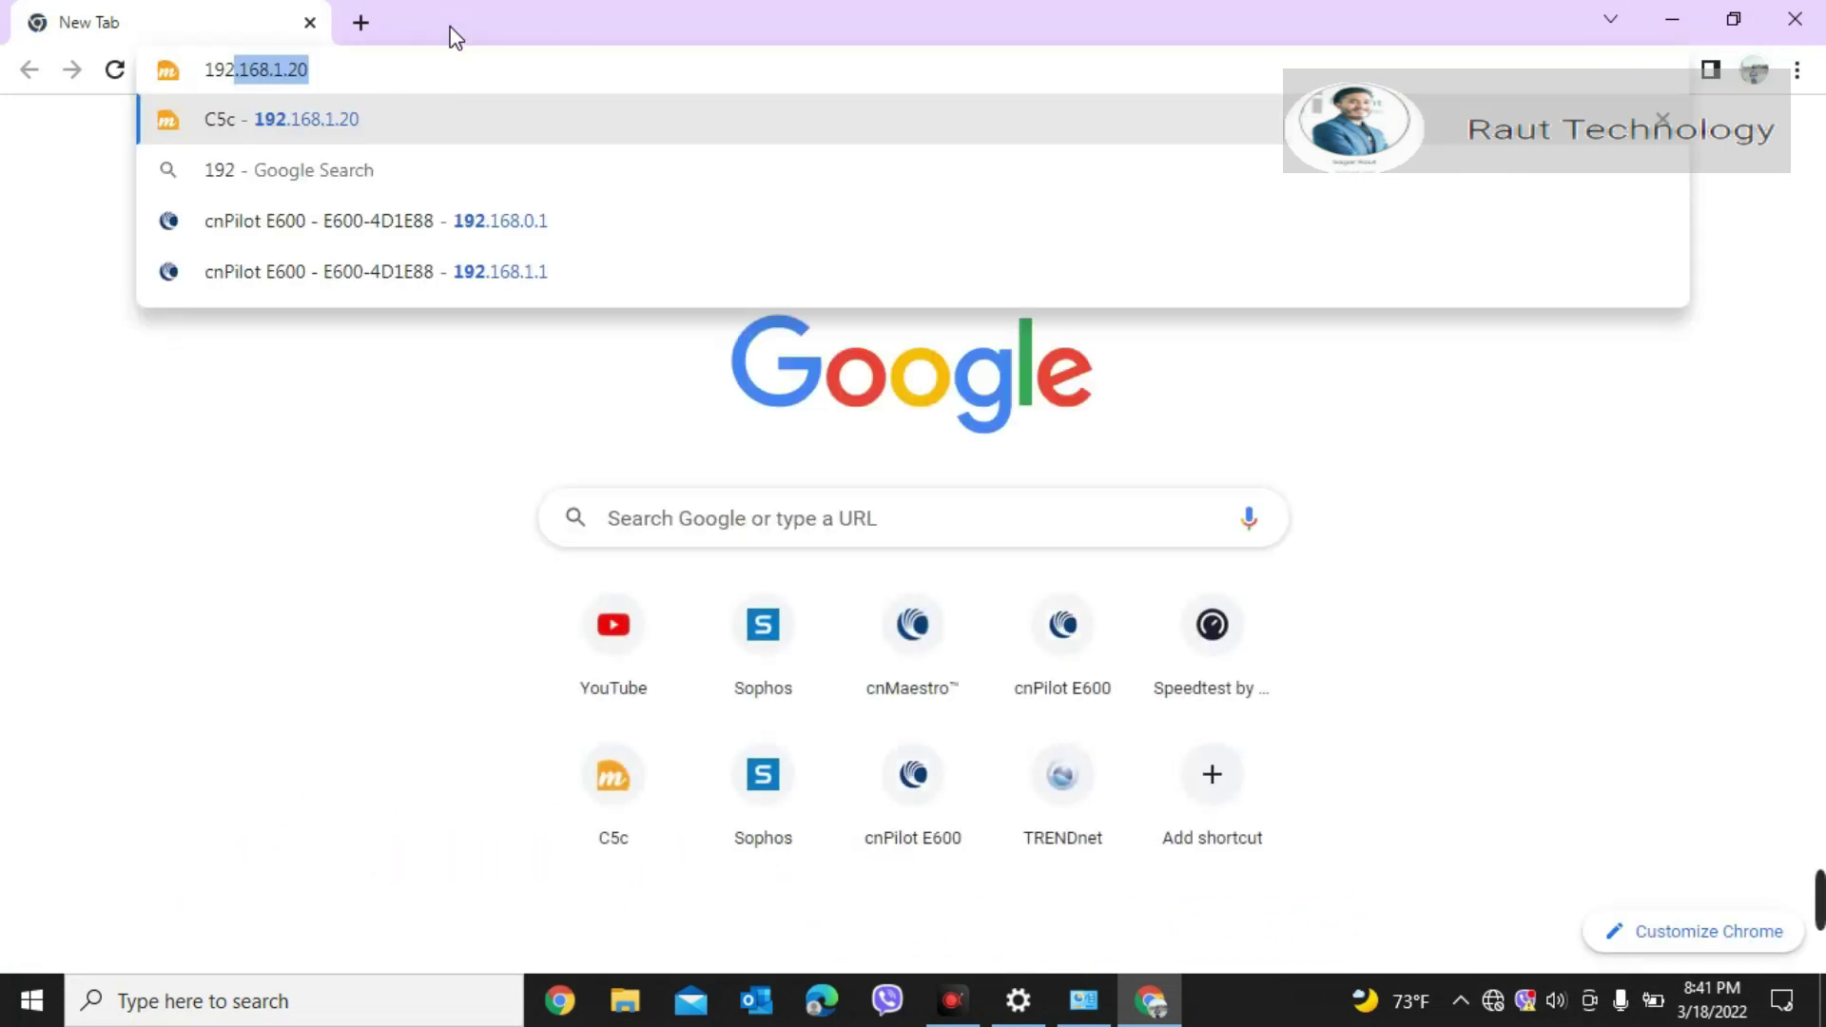
text(.16)
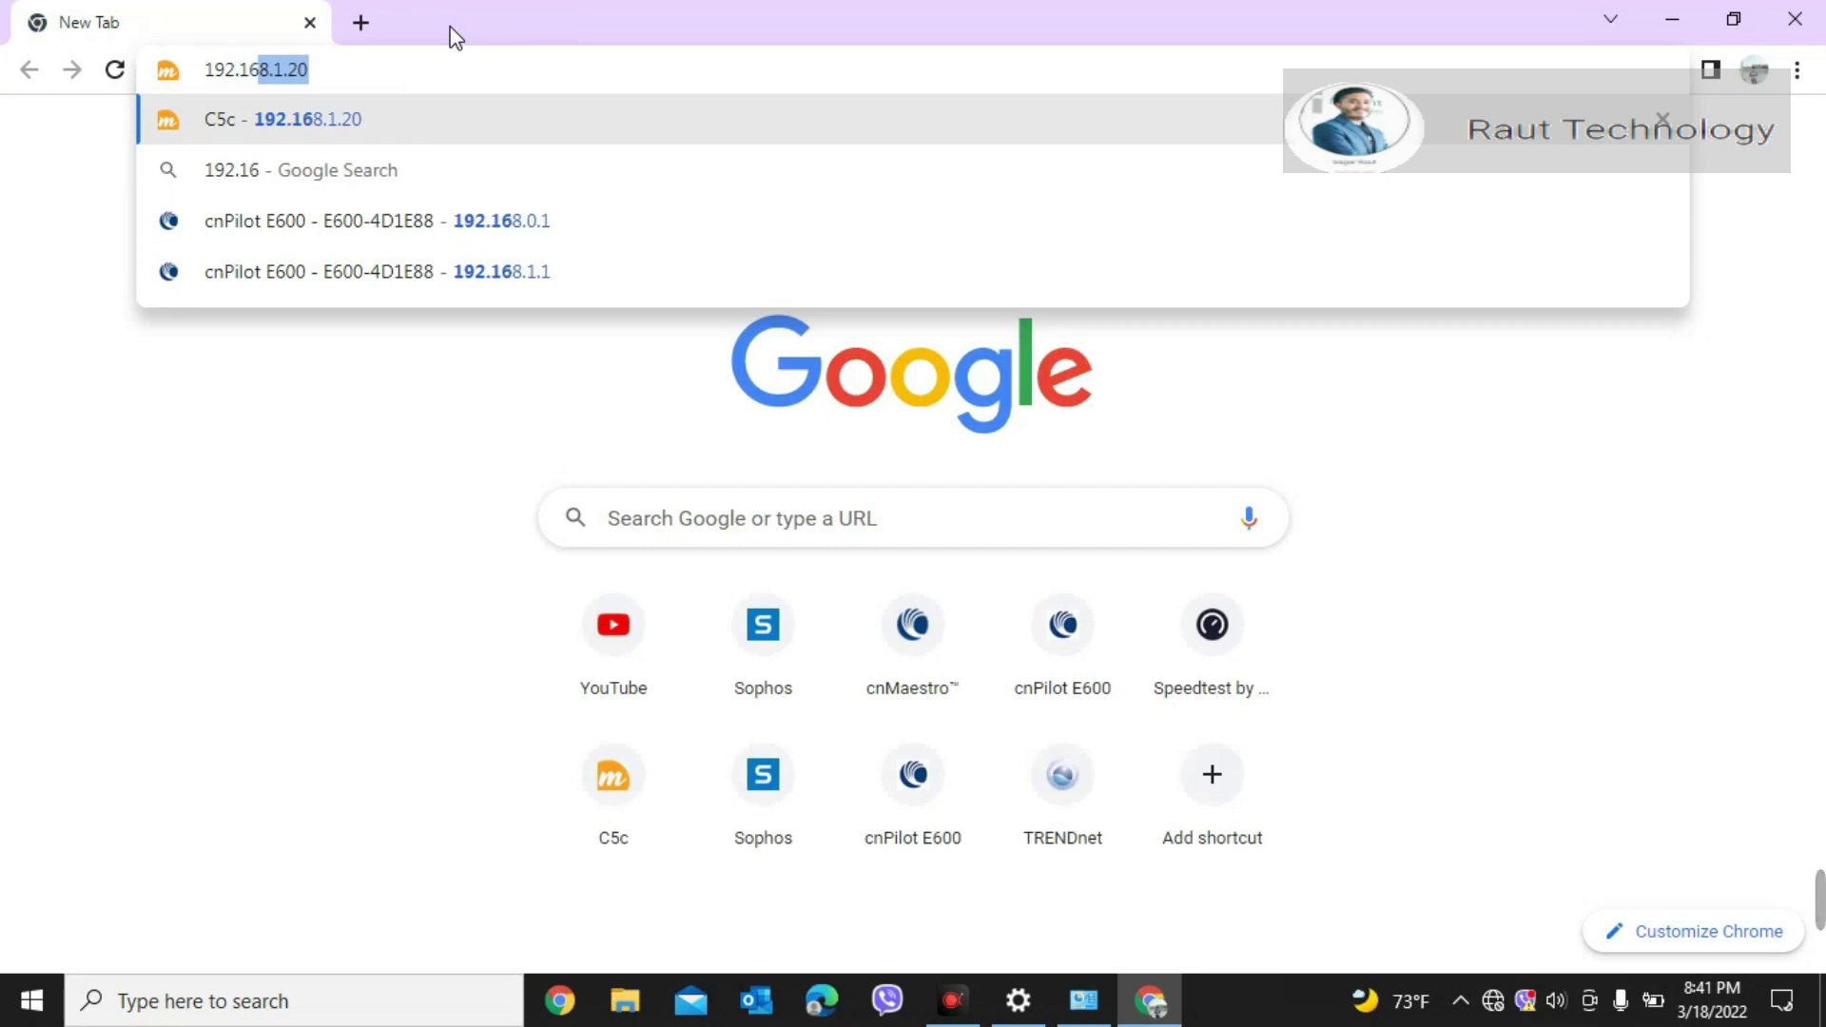
text(8.0.1)
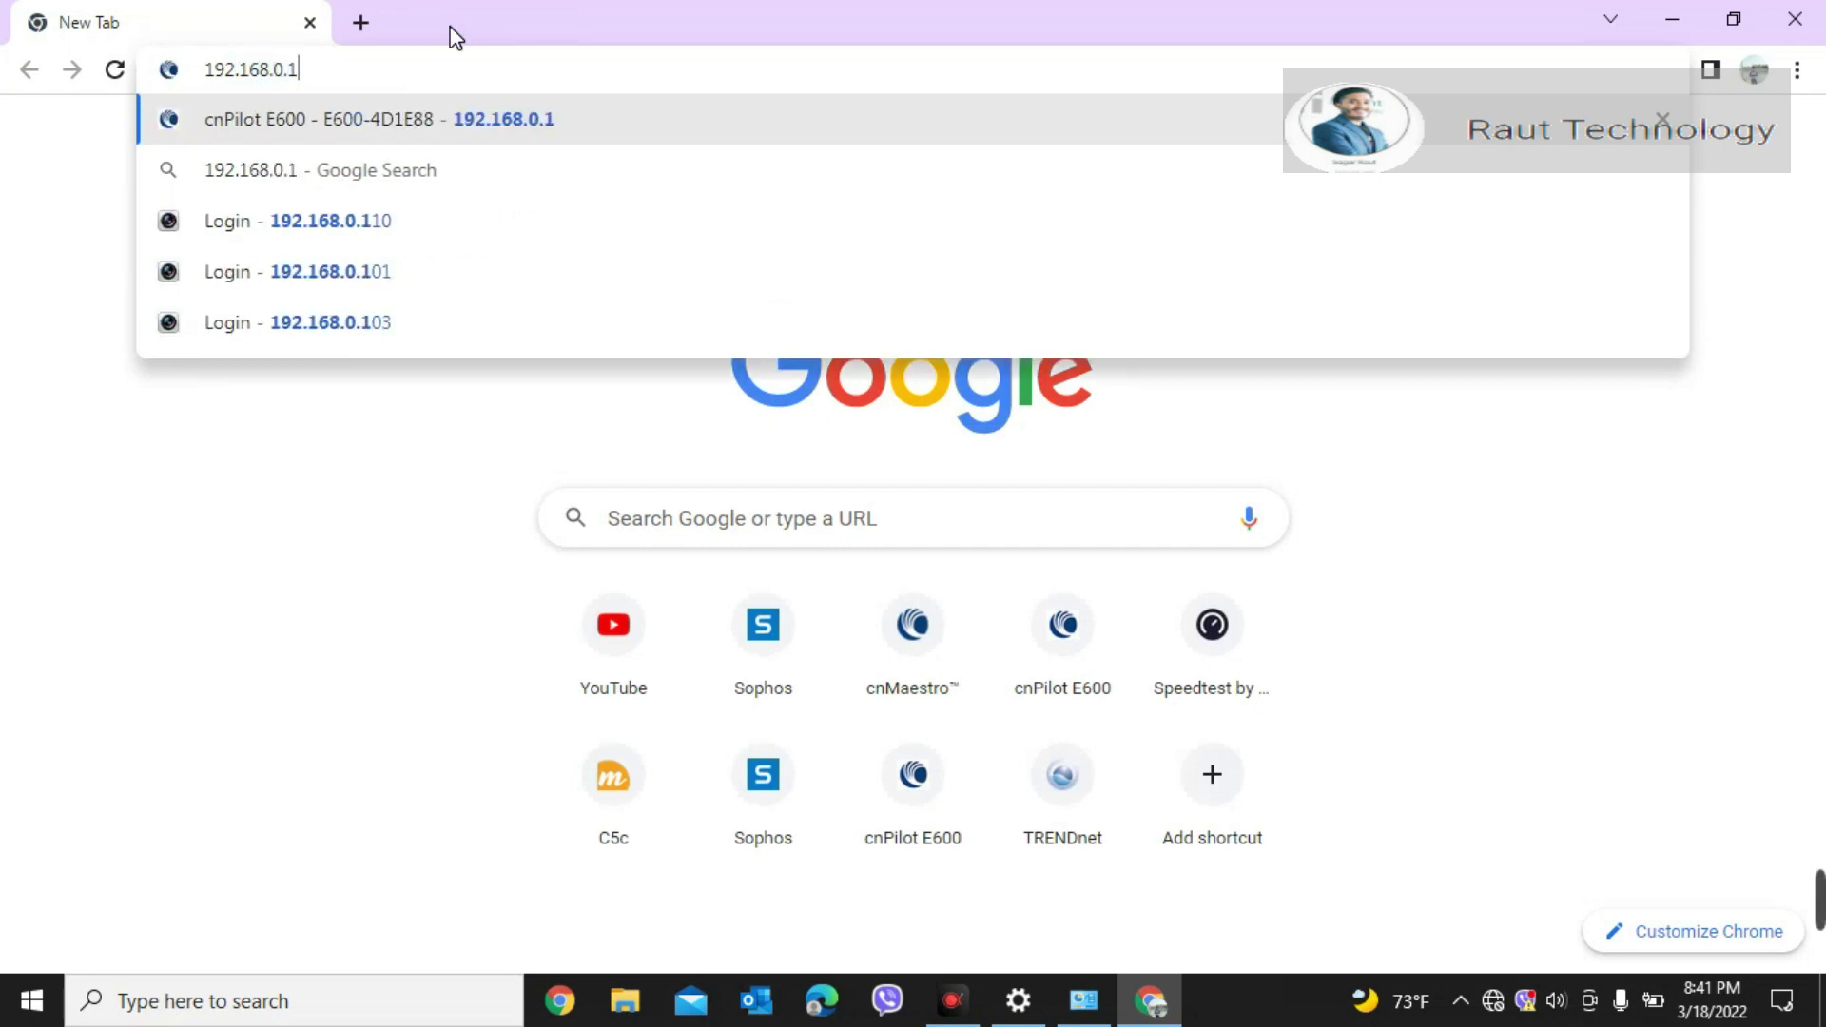
key(Return)
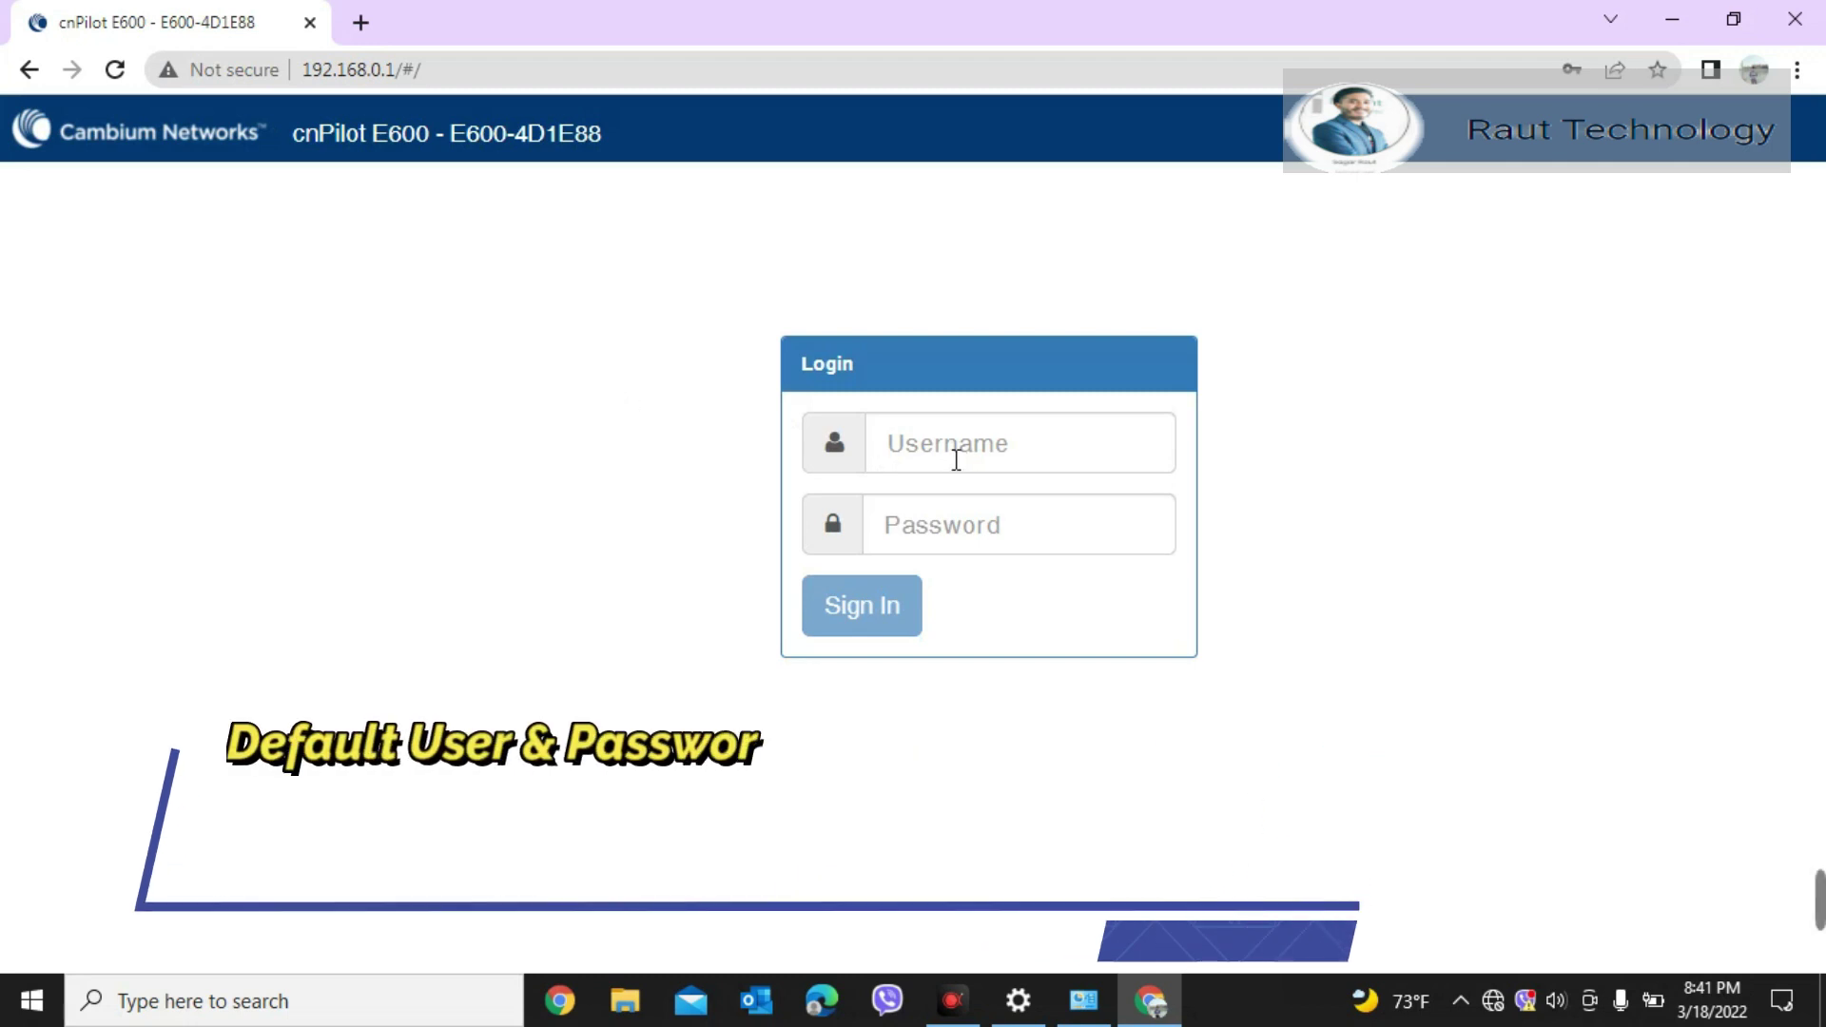
Step: Sign in to the cnPilot E600 with the default admin username and password
click(914, 447)
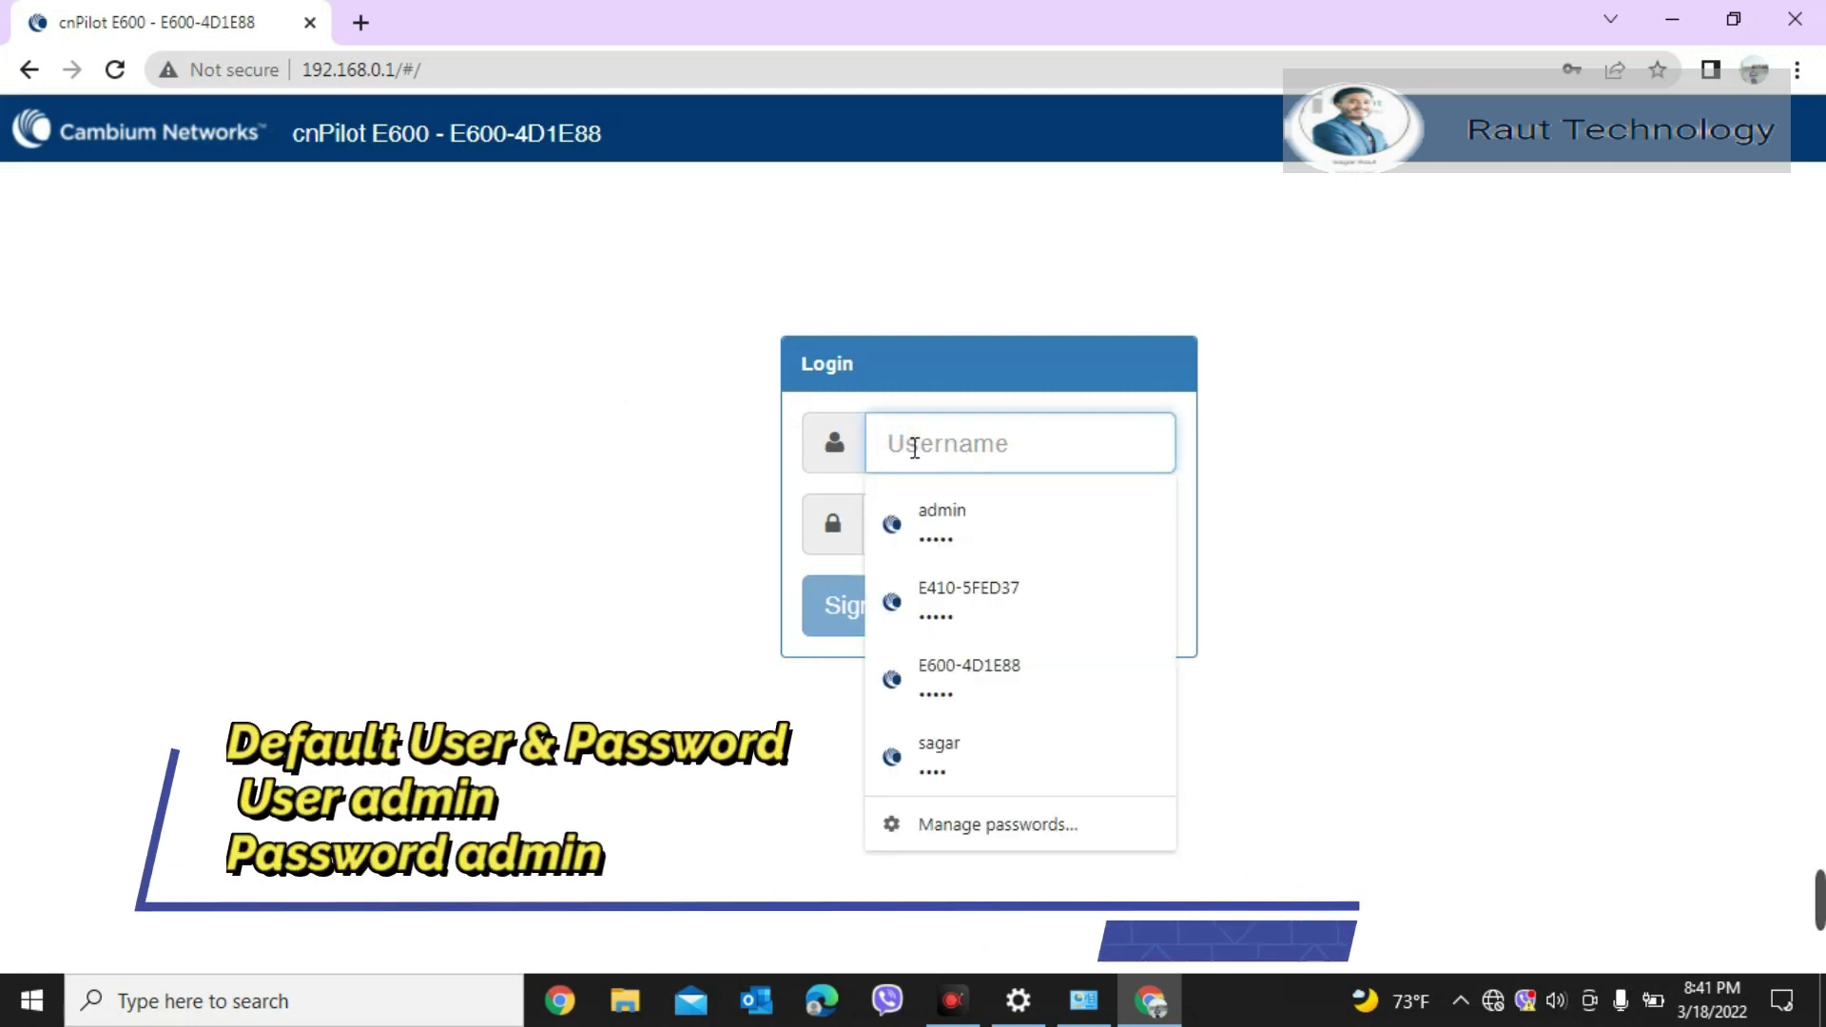
text(admin)
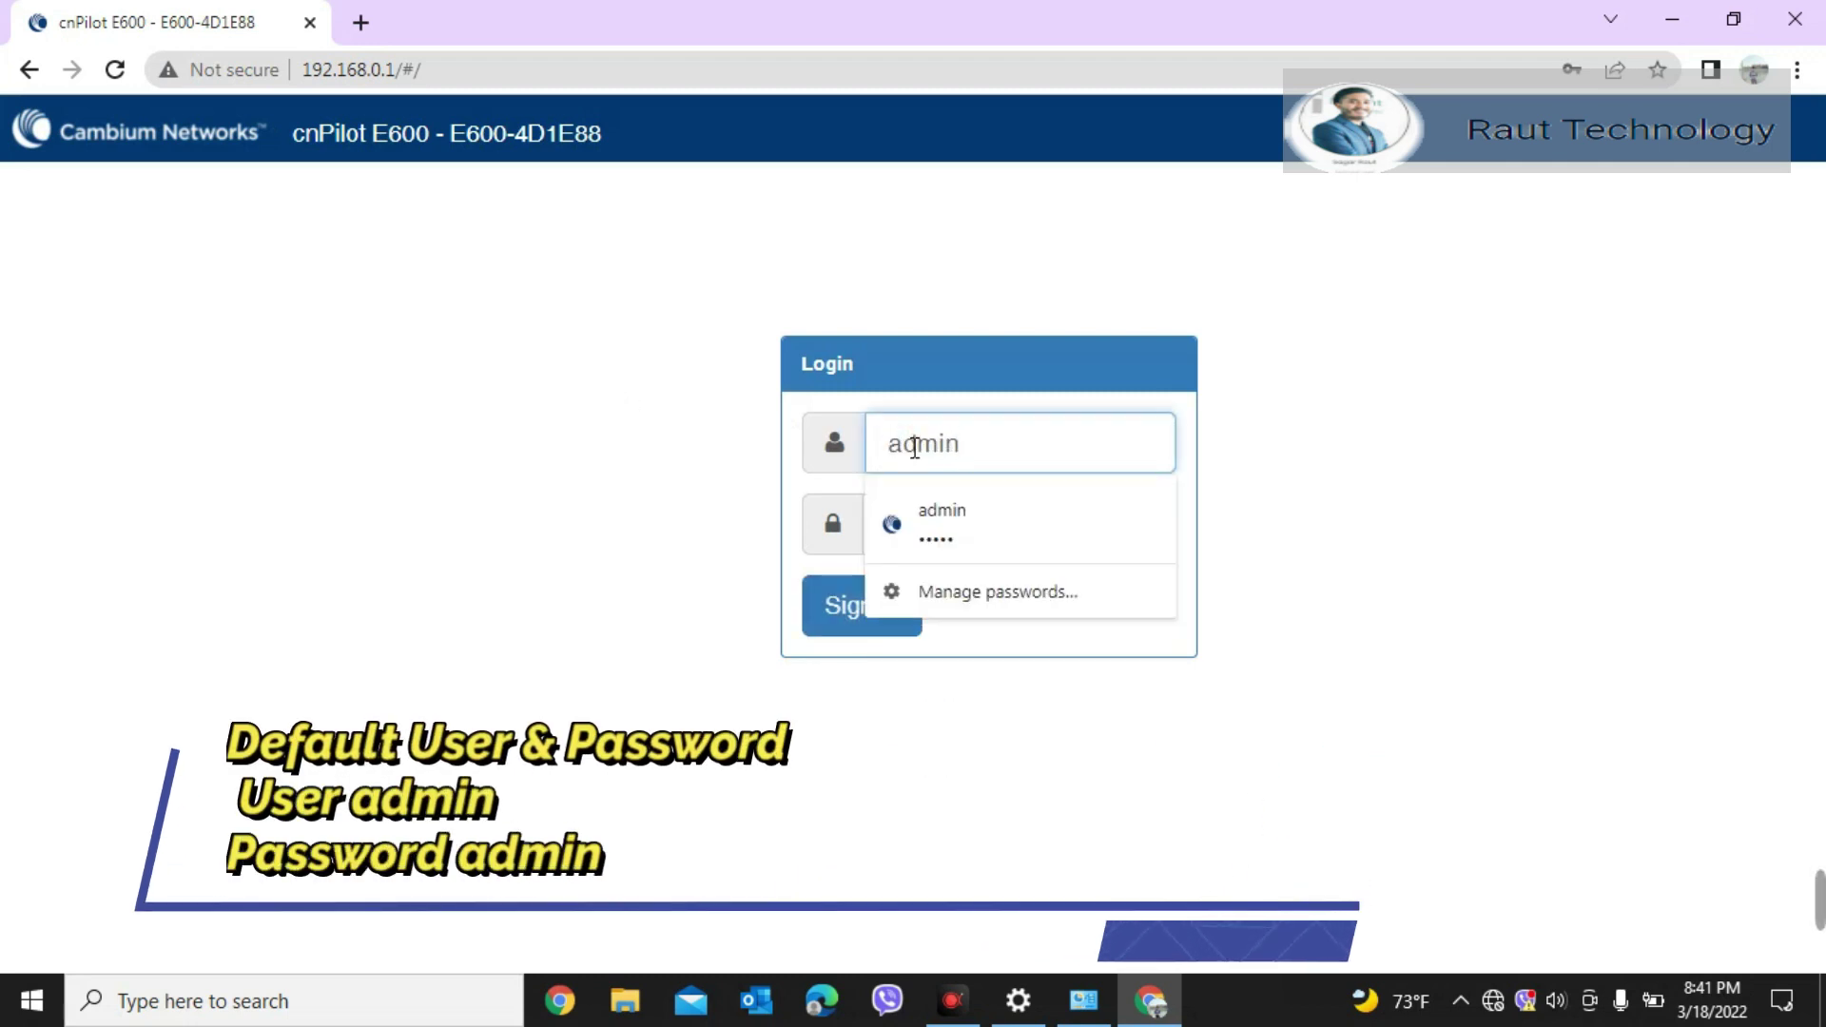
click(1293, 530)
click(1041, 525)
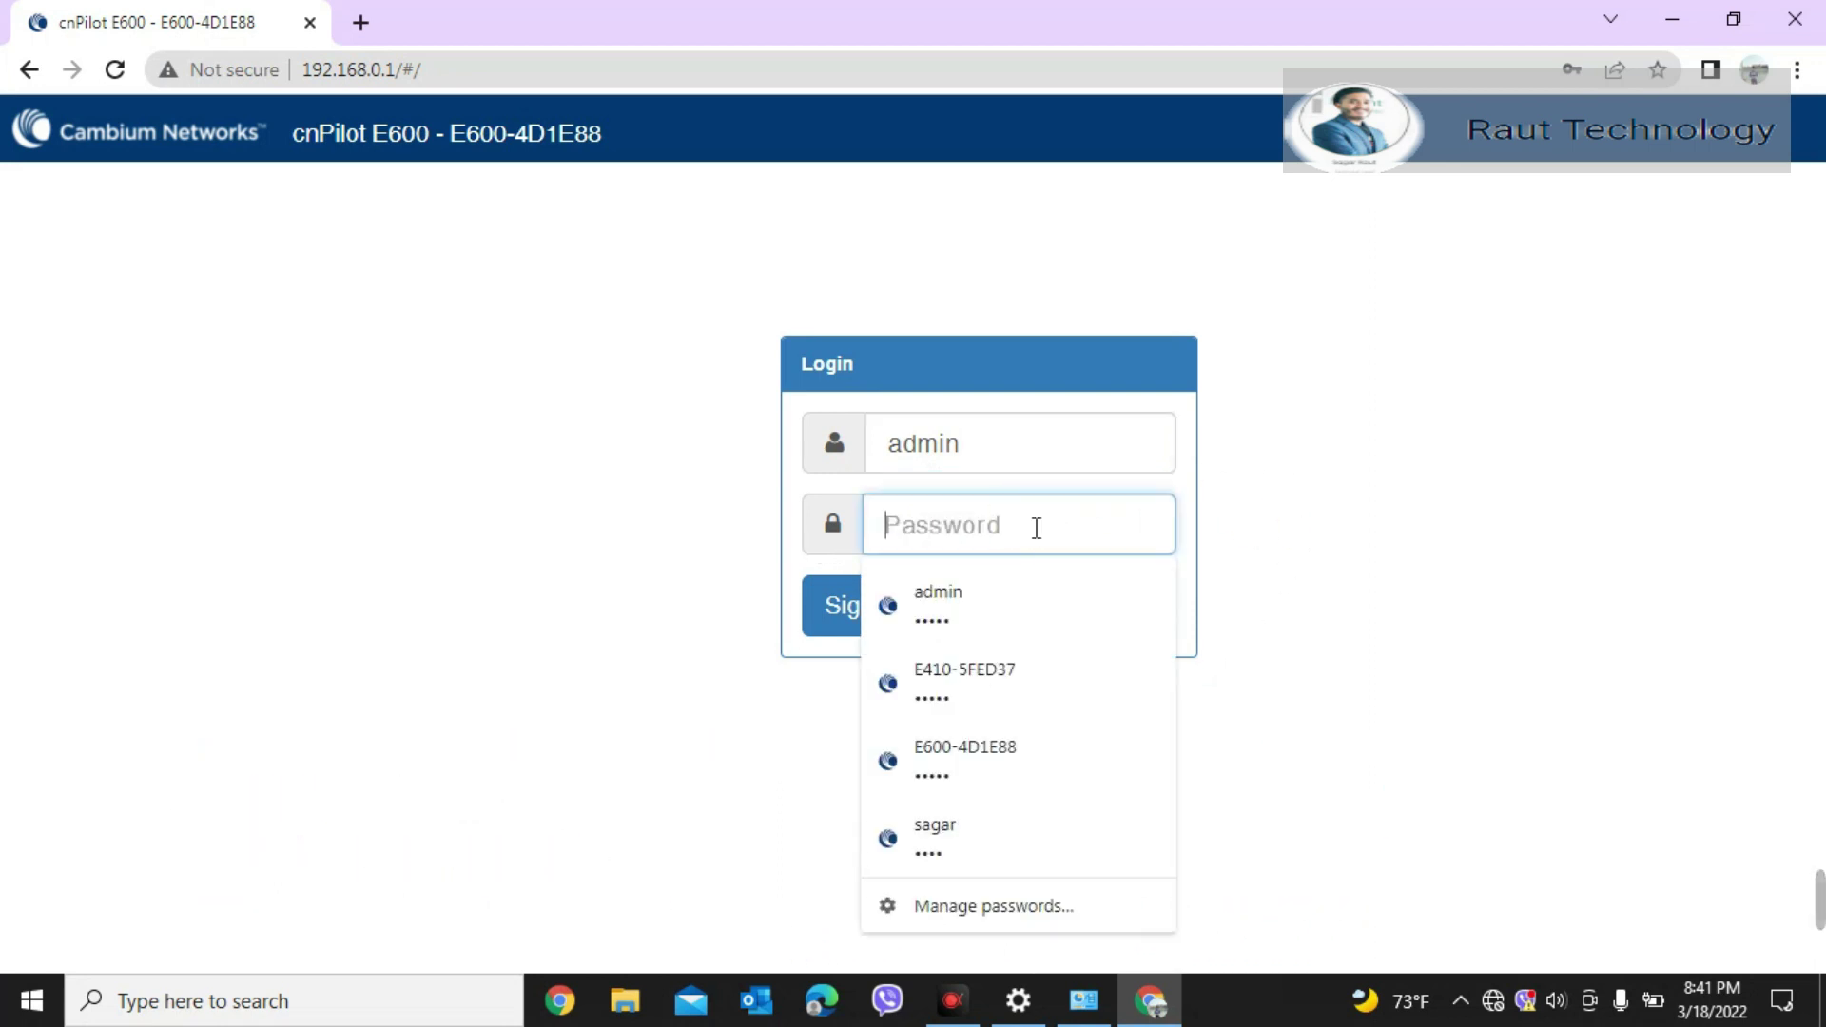
text(admin)
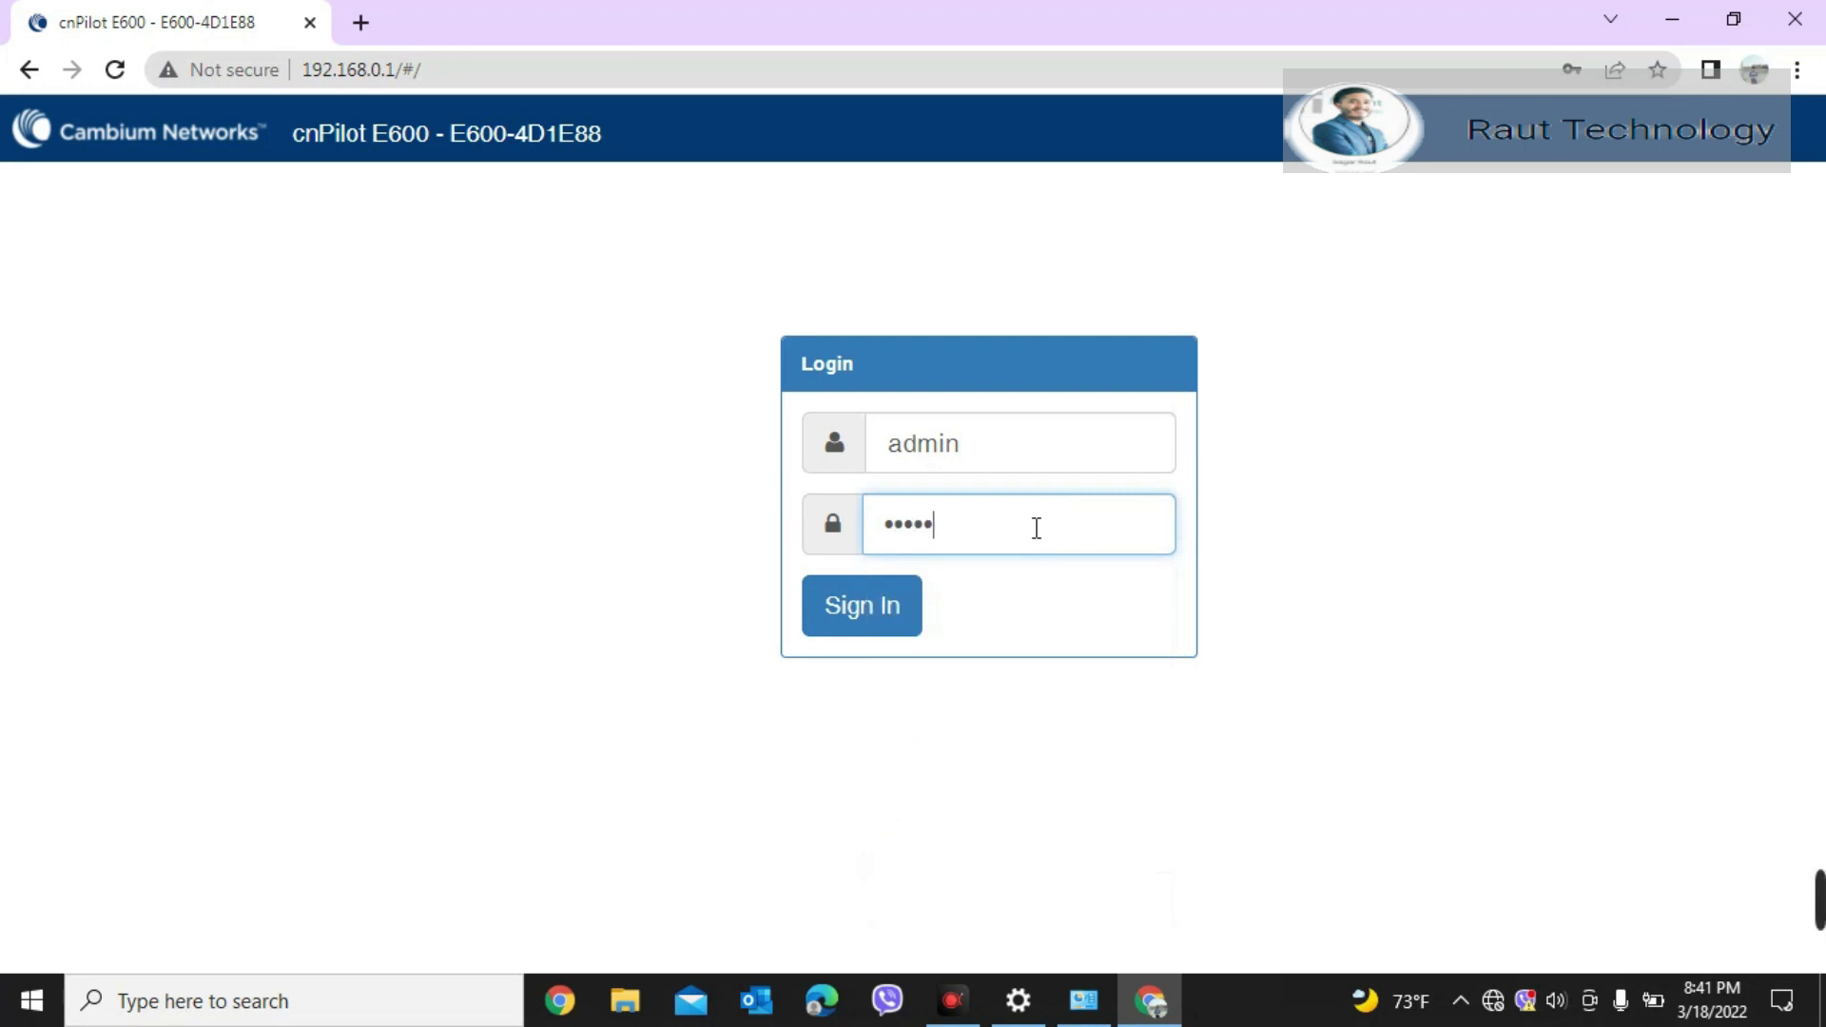
click(857, 597)
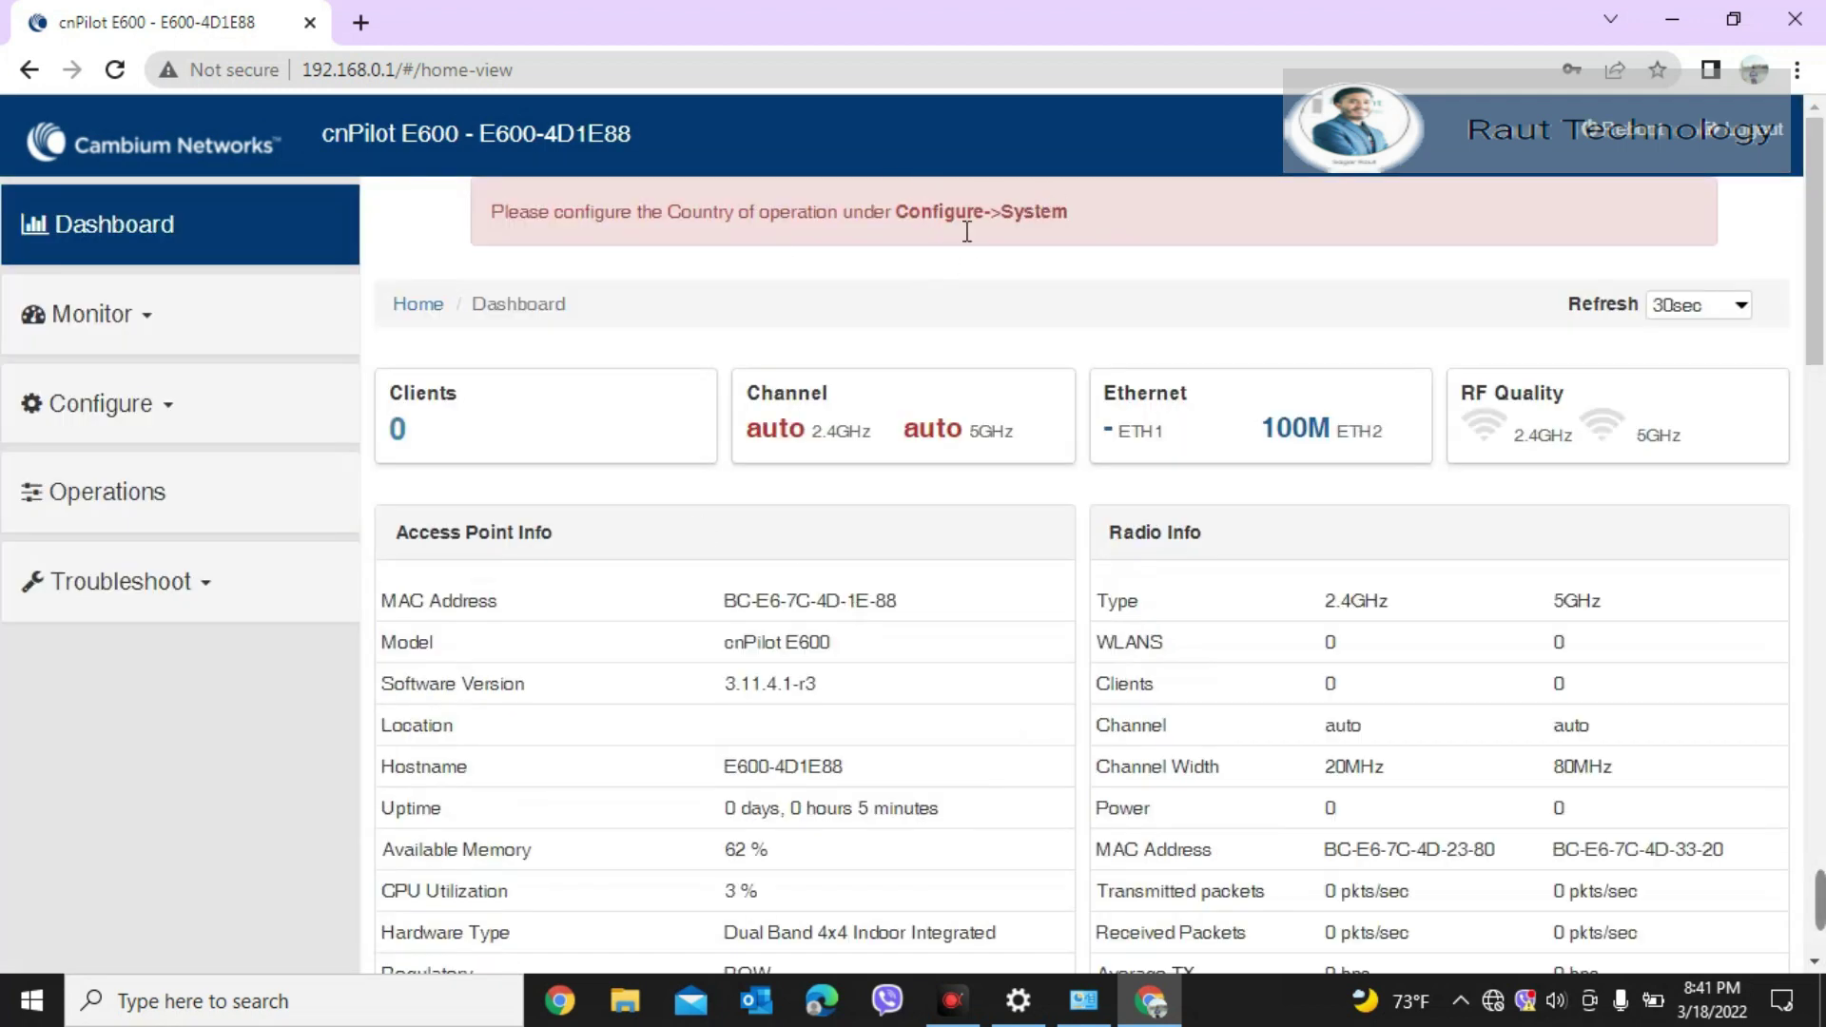
Step: On the System configuration page, set location to 'ktm' and enter a contact number
click(82, 401)
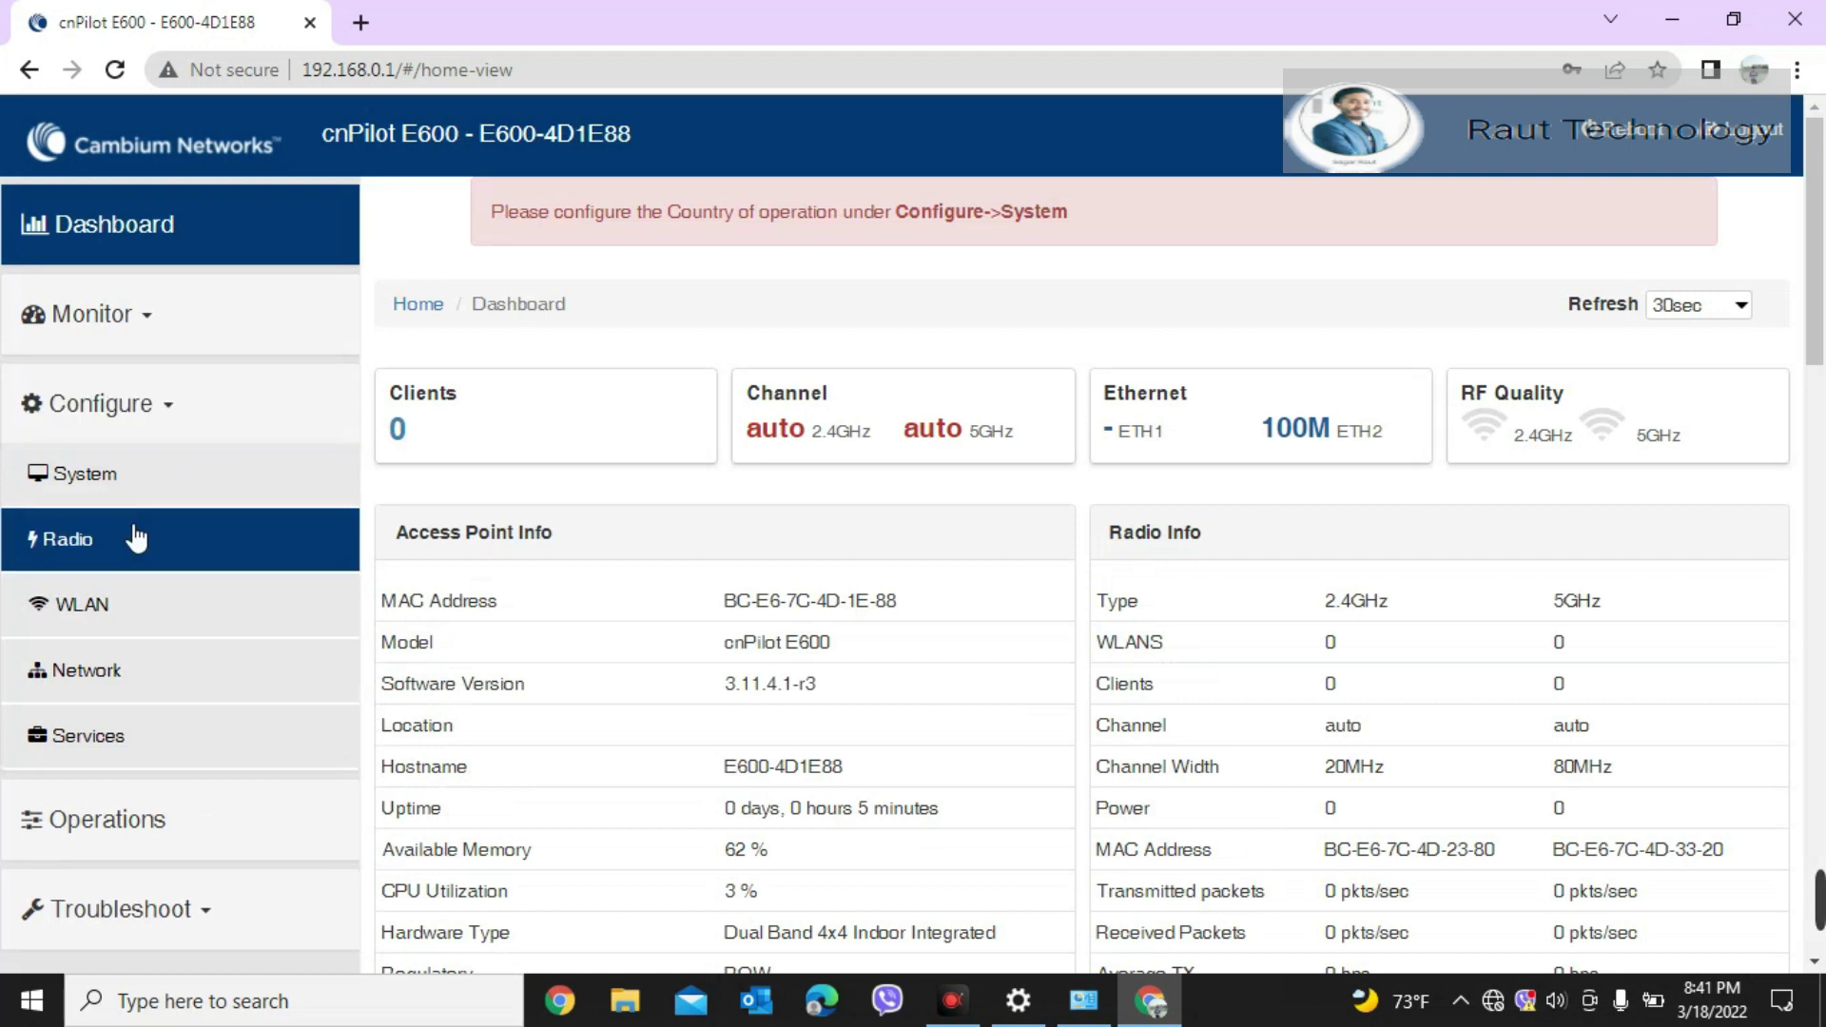
click(126, 475)
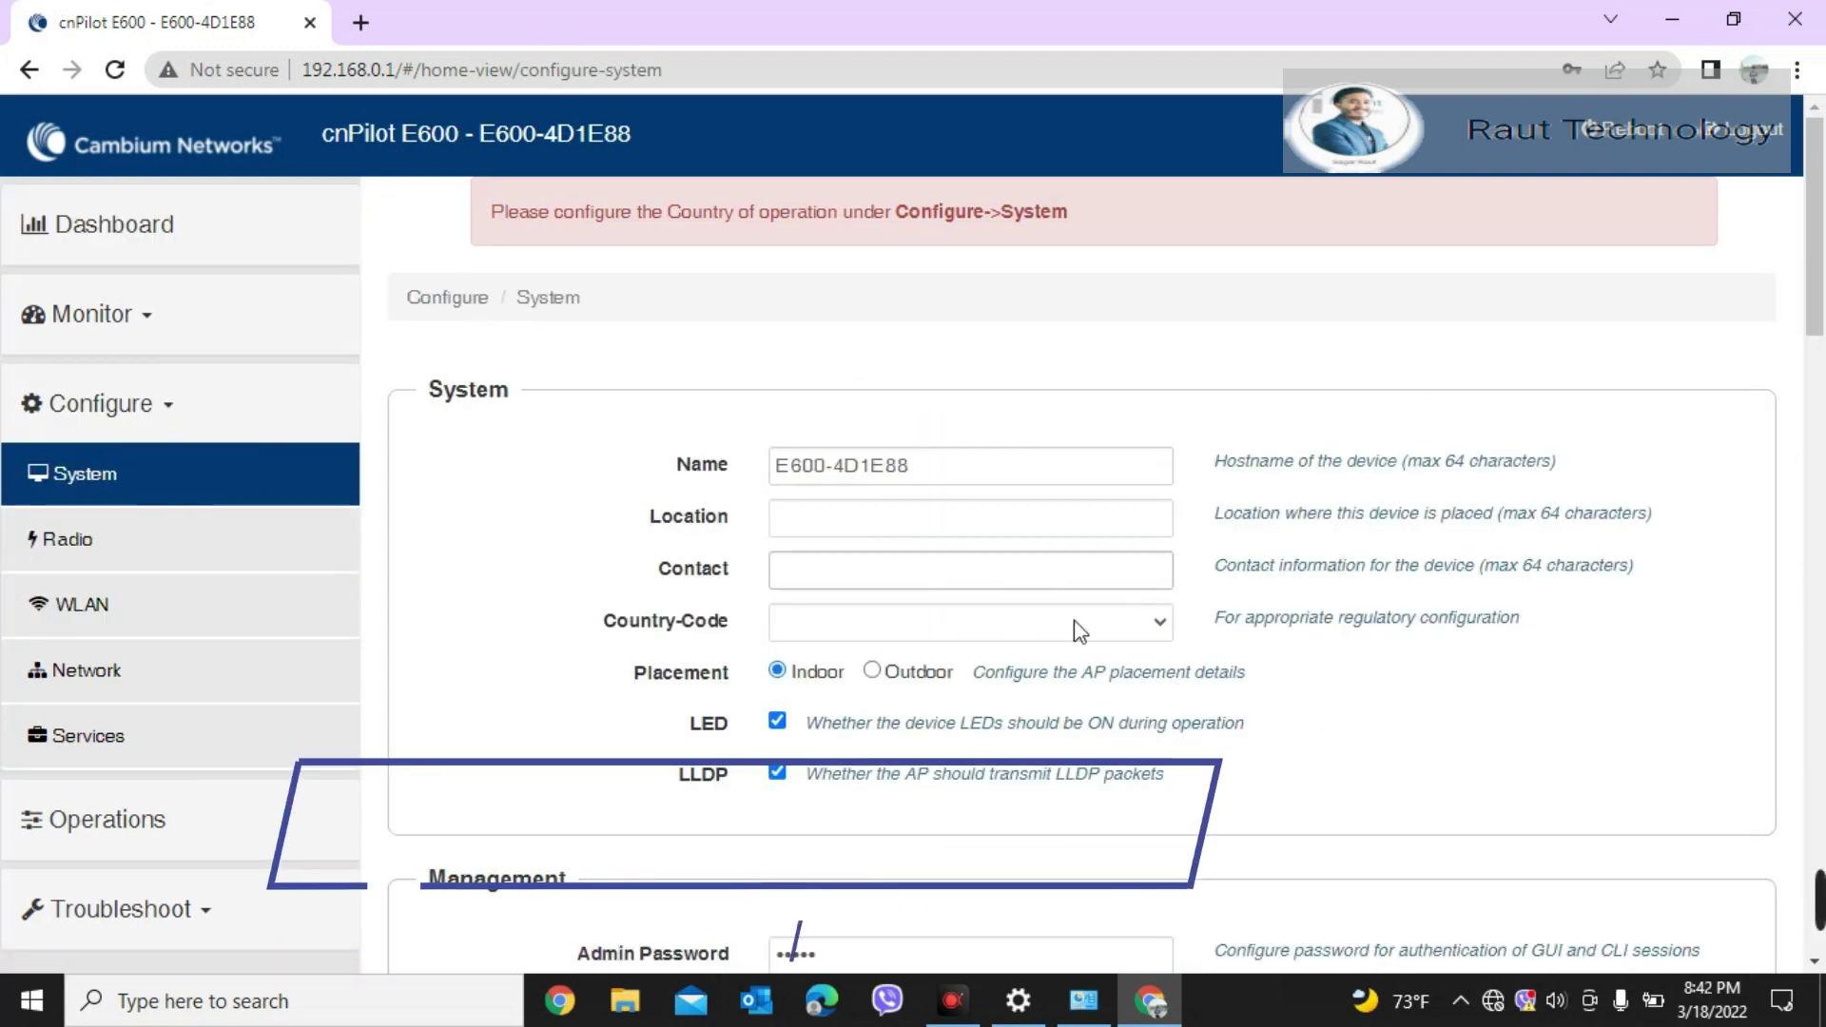
click(918, 522)
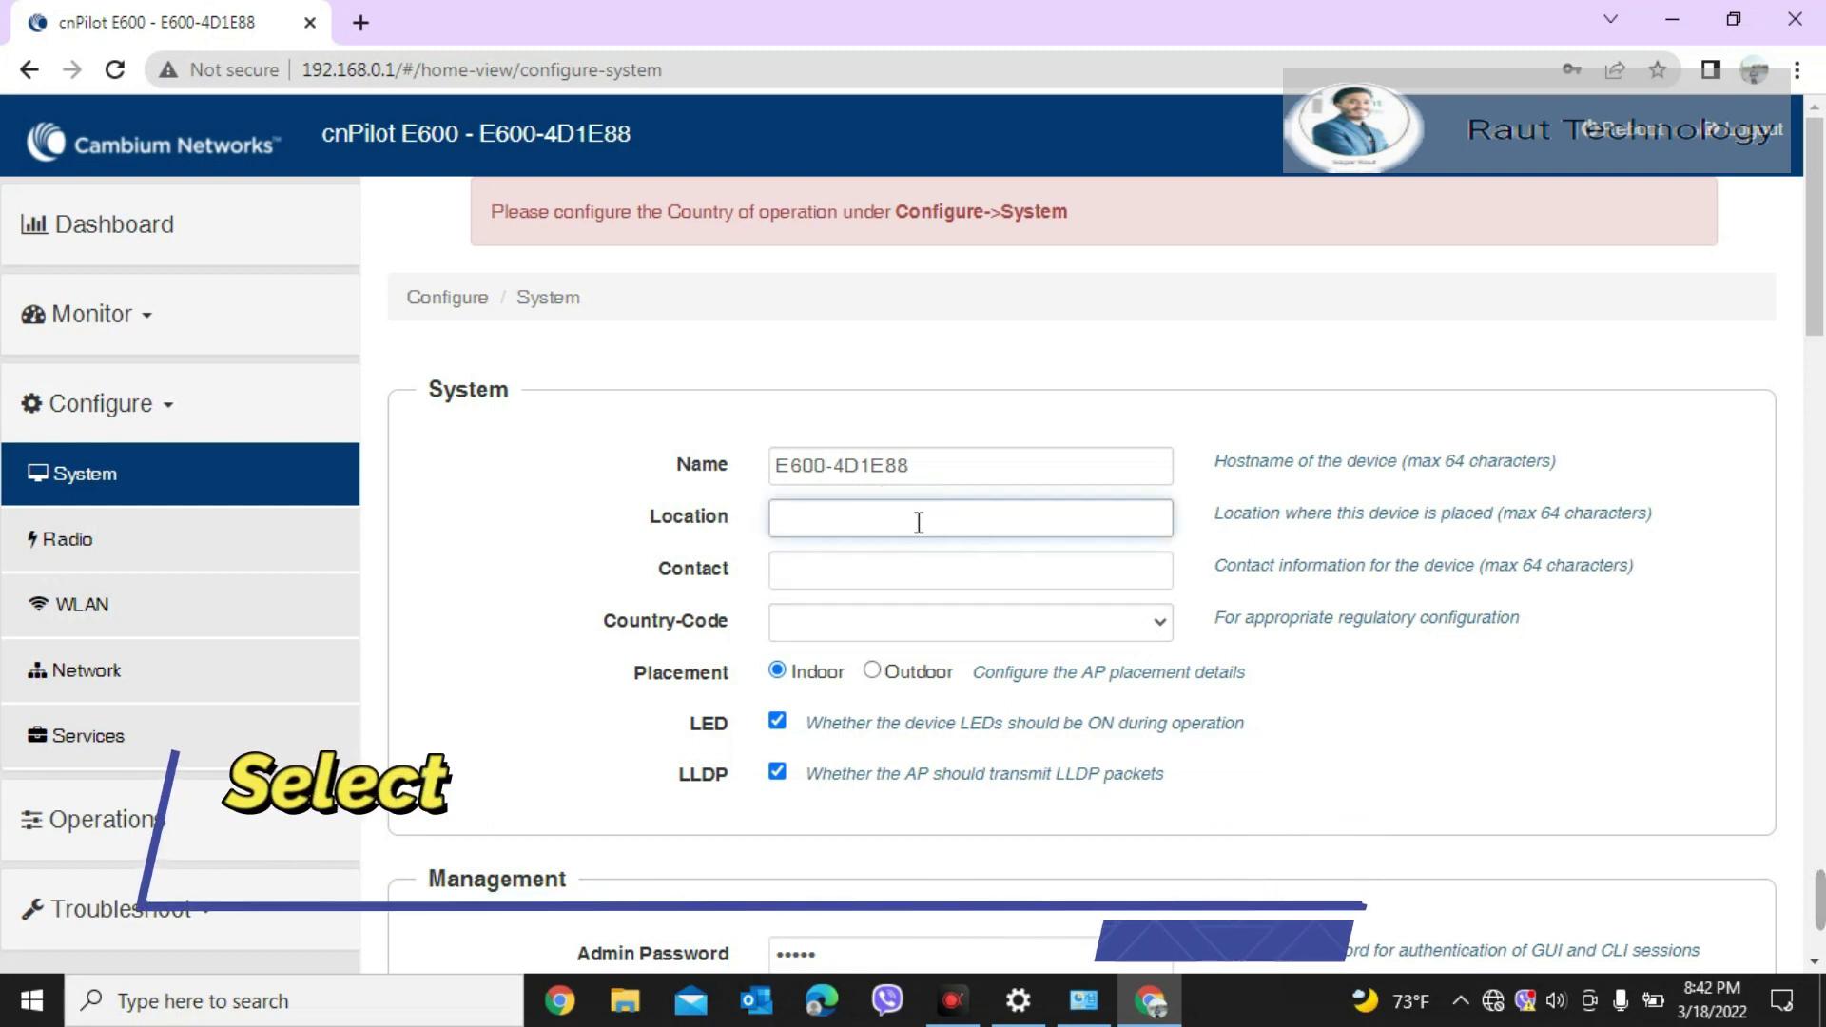
text(kt)
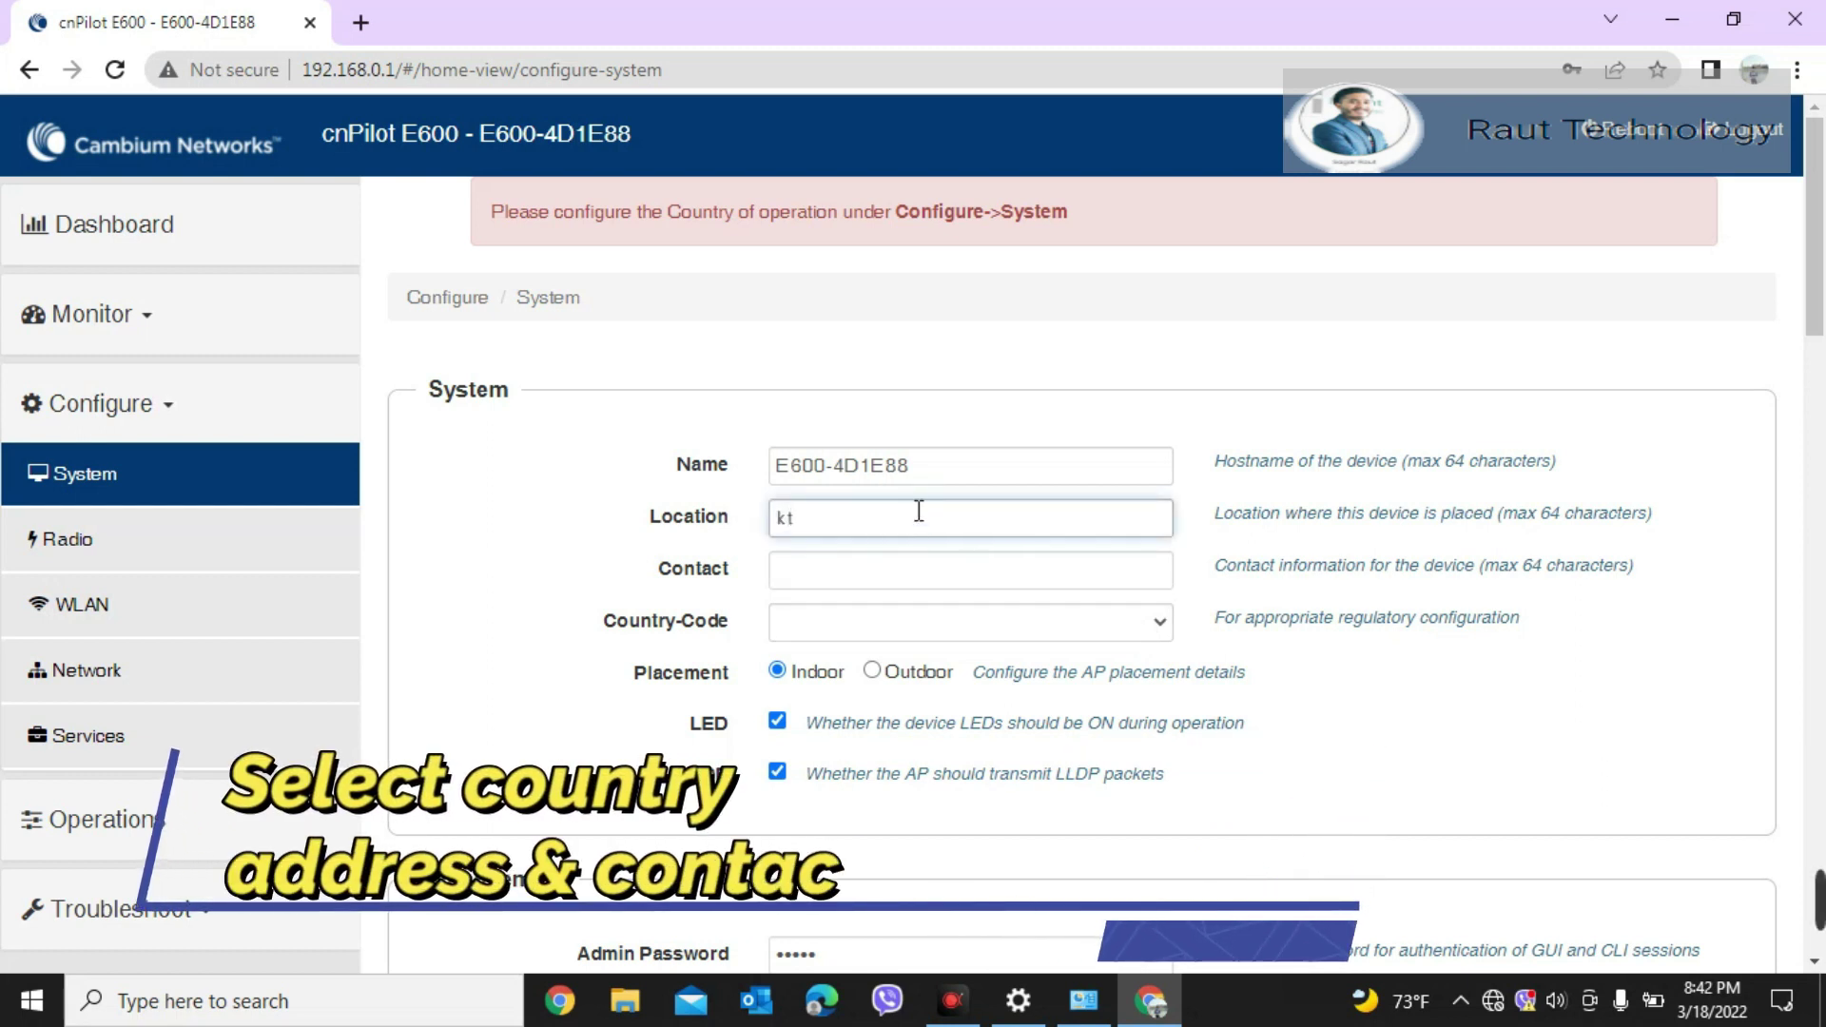
text(m)
click(860, 586)
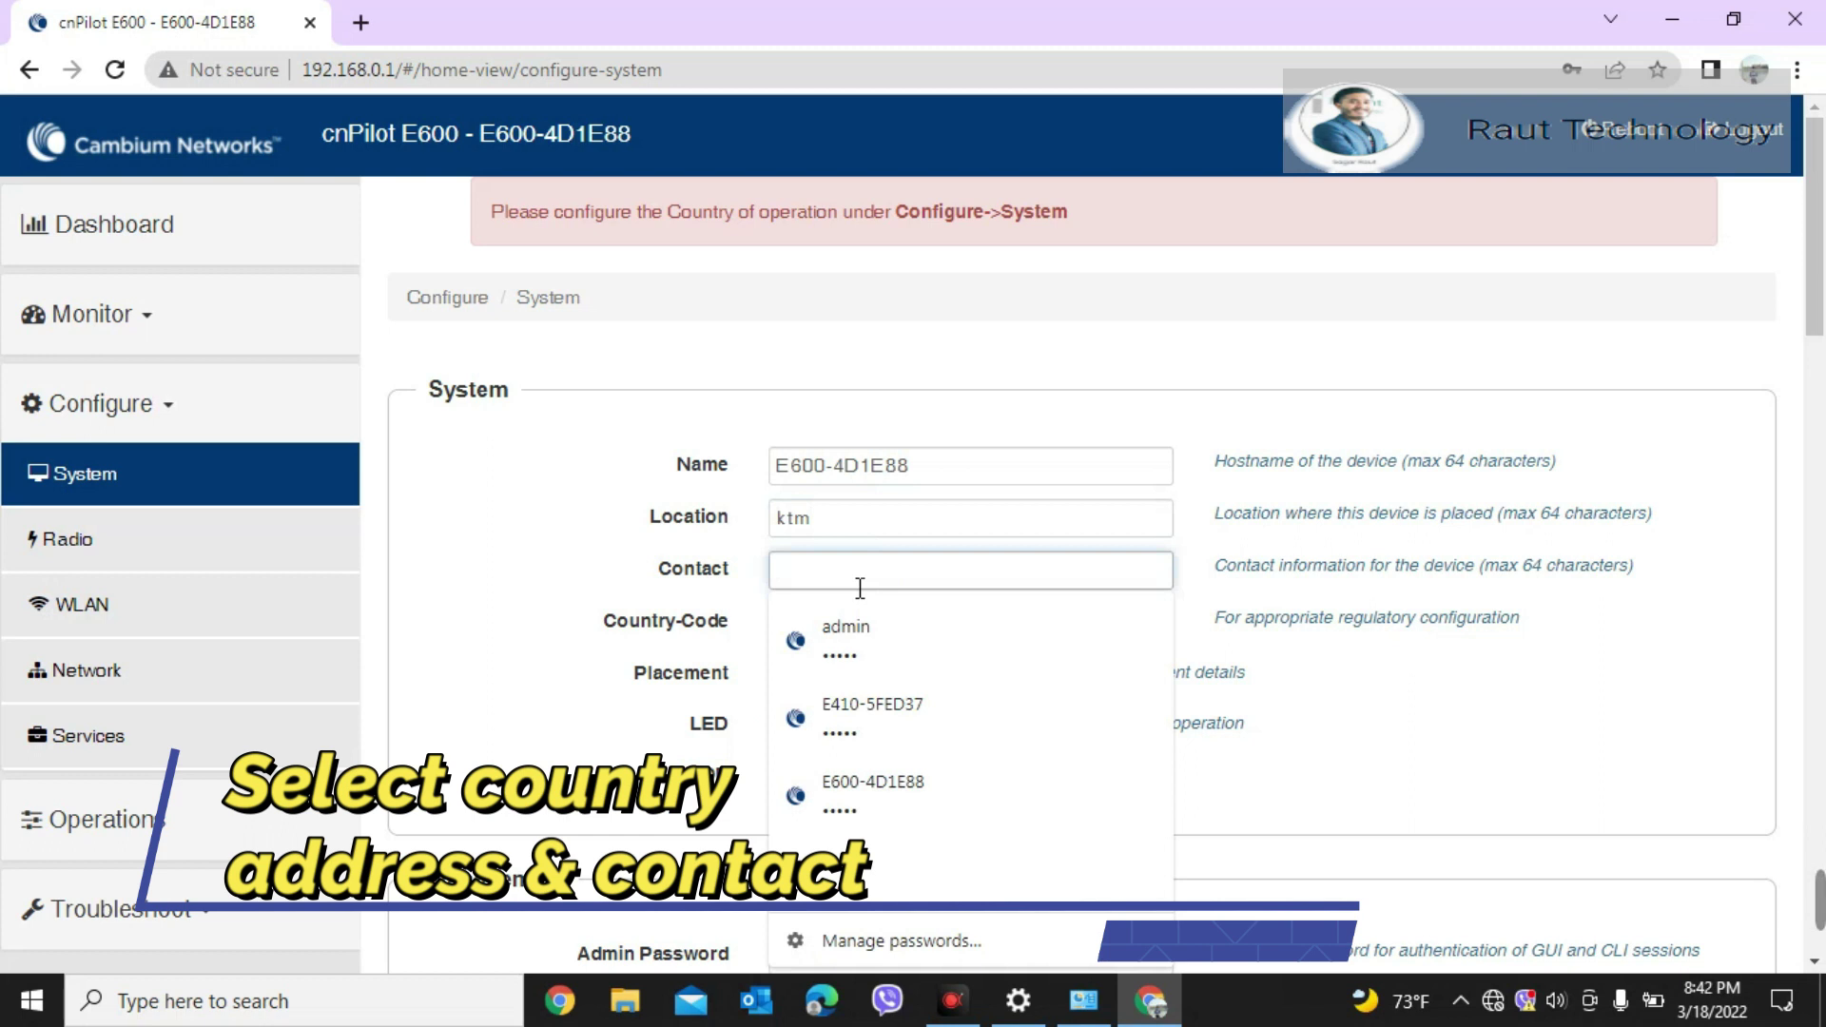
text(987777777)
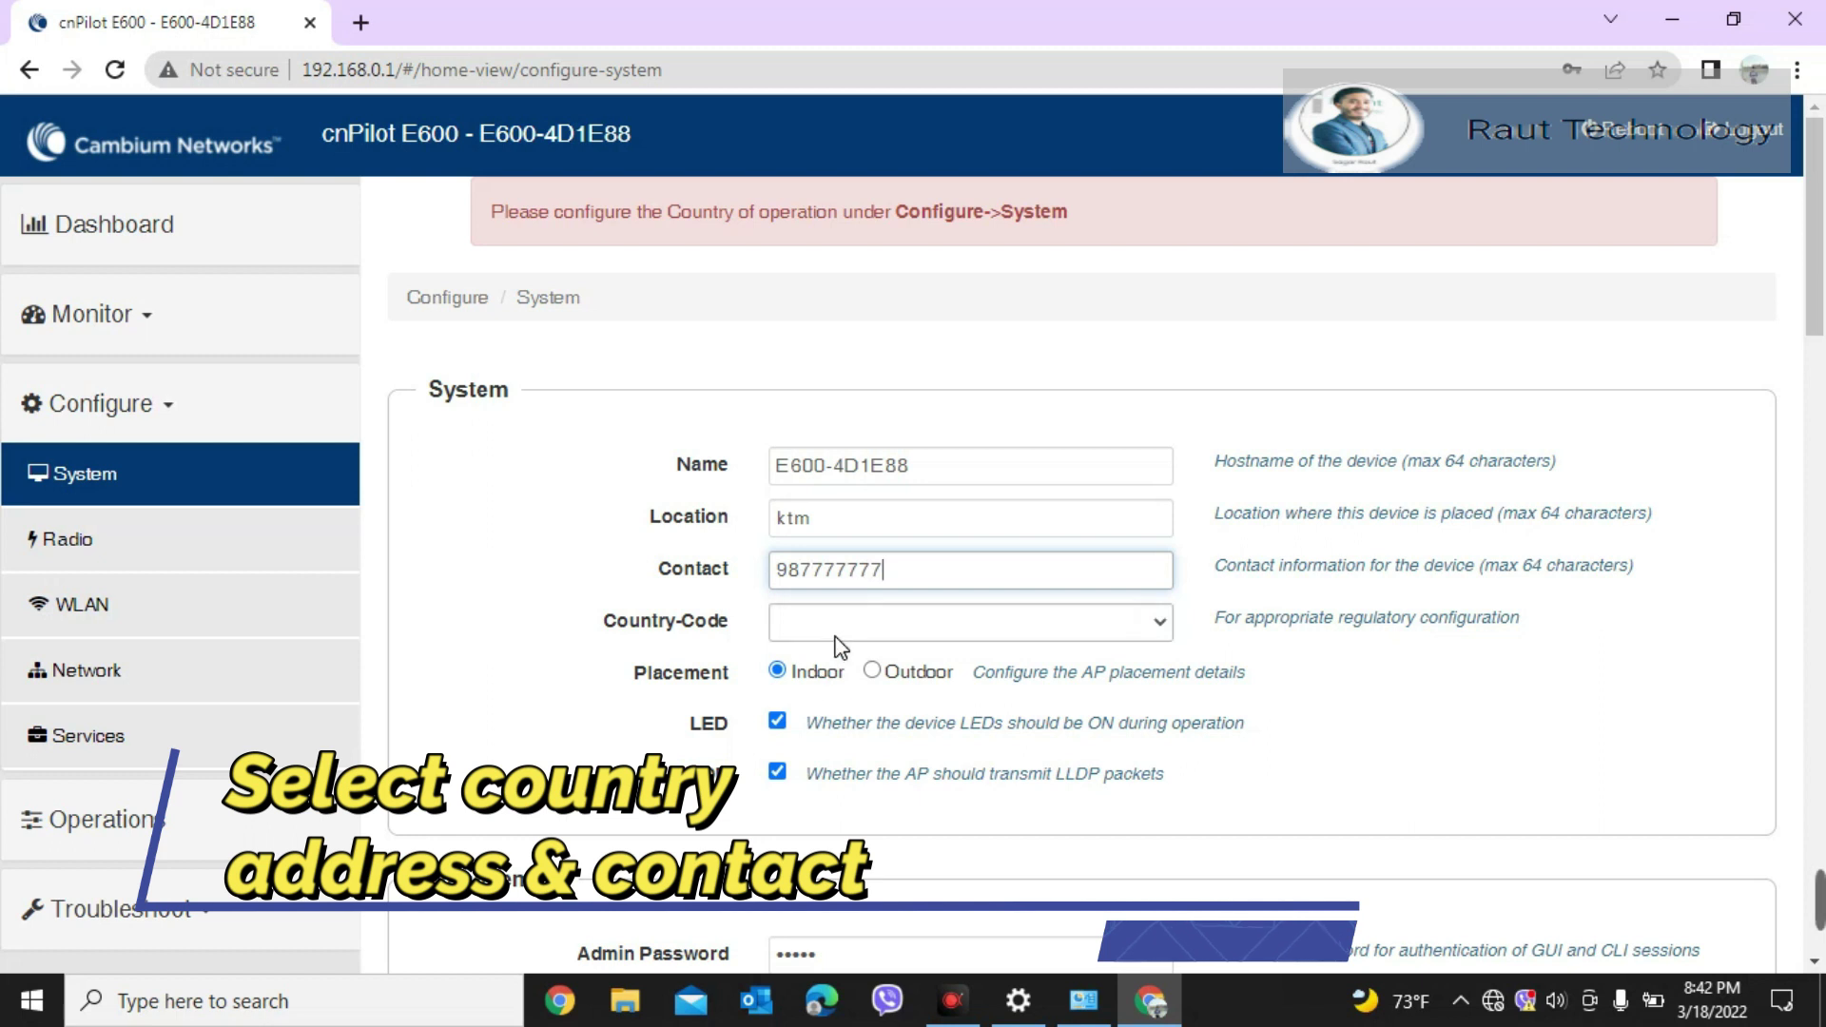
Step: Choose India as the country code and save the system configuration
click(887, 623)
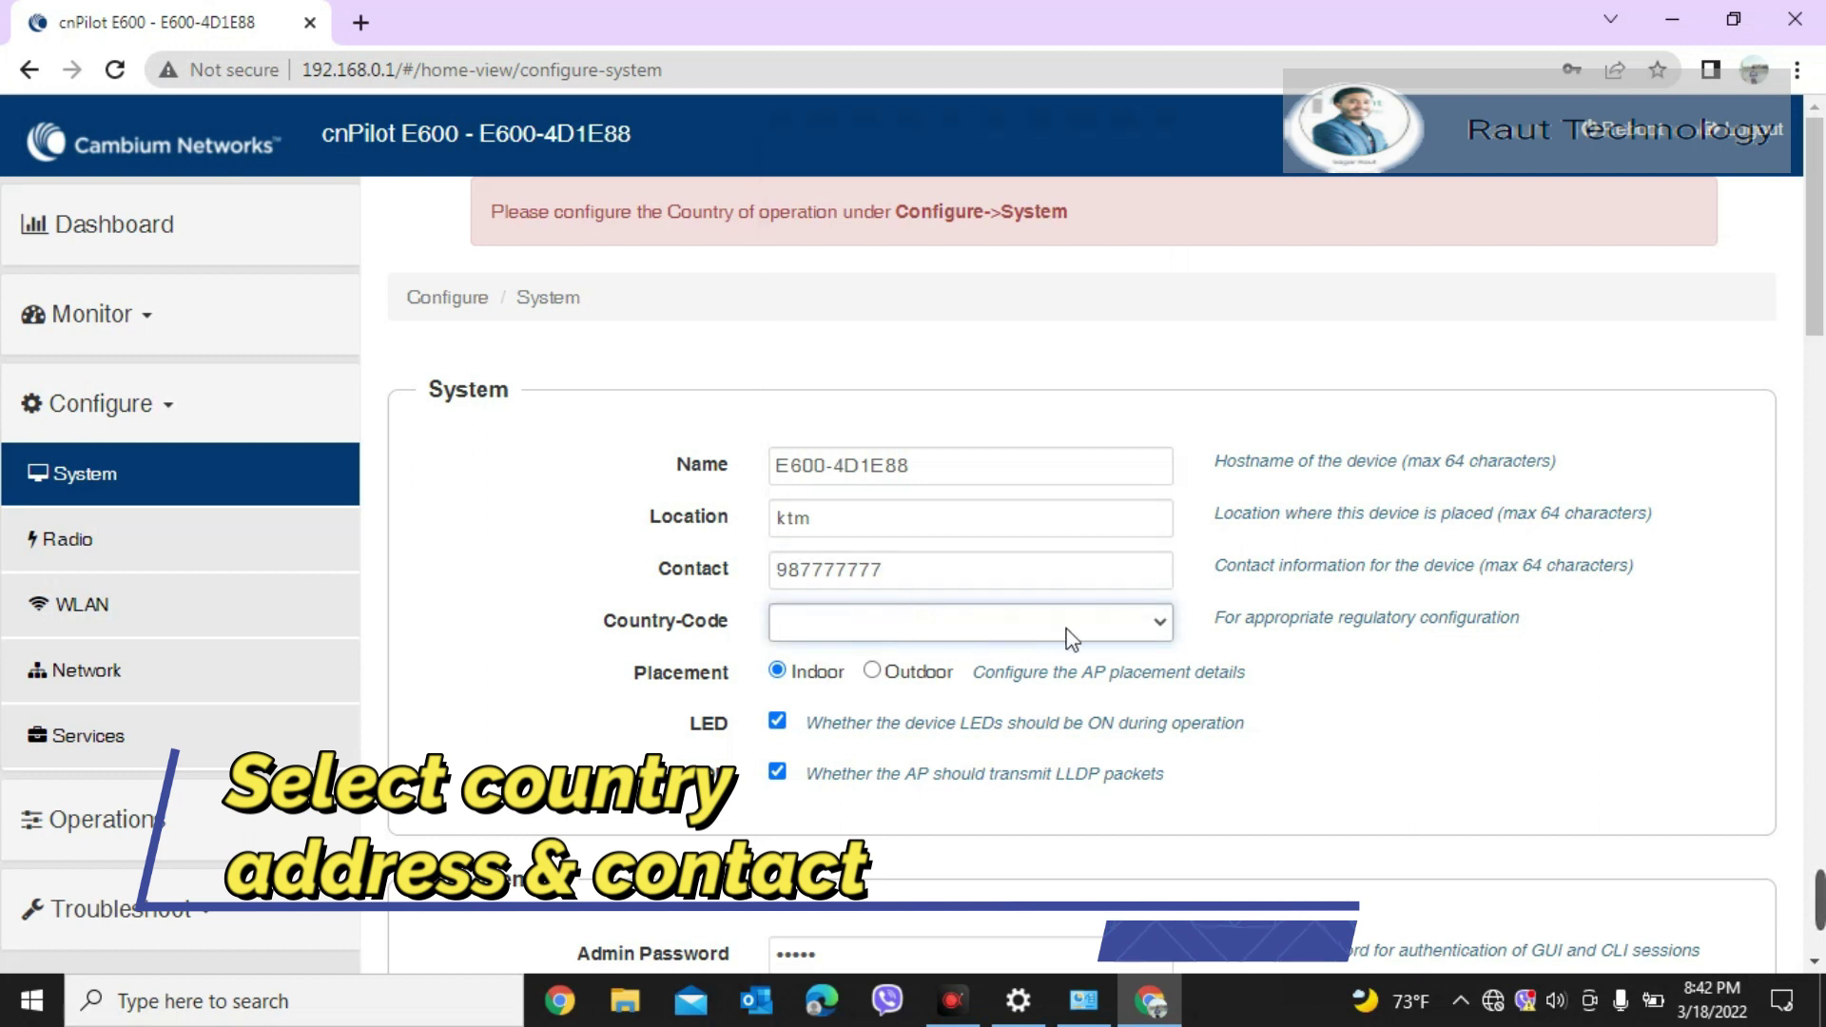
click(1132, 624)
click(1129, 623)
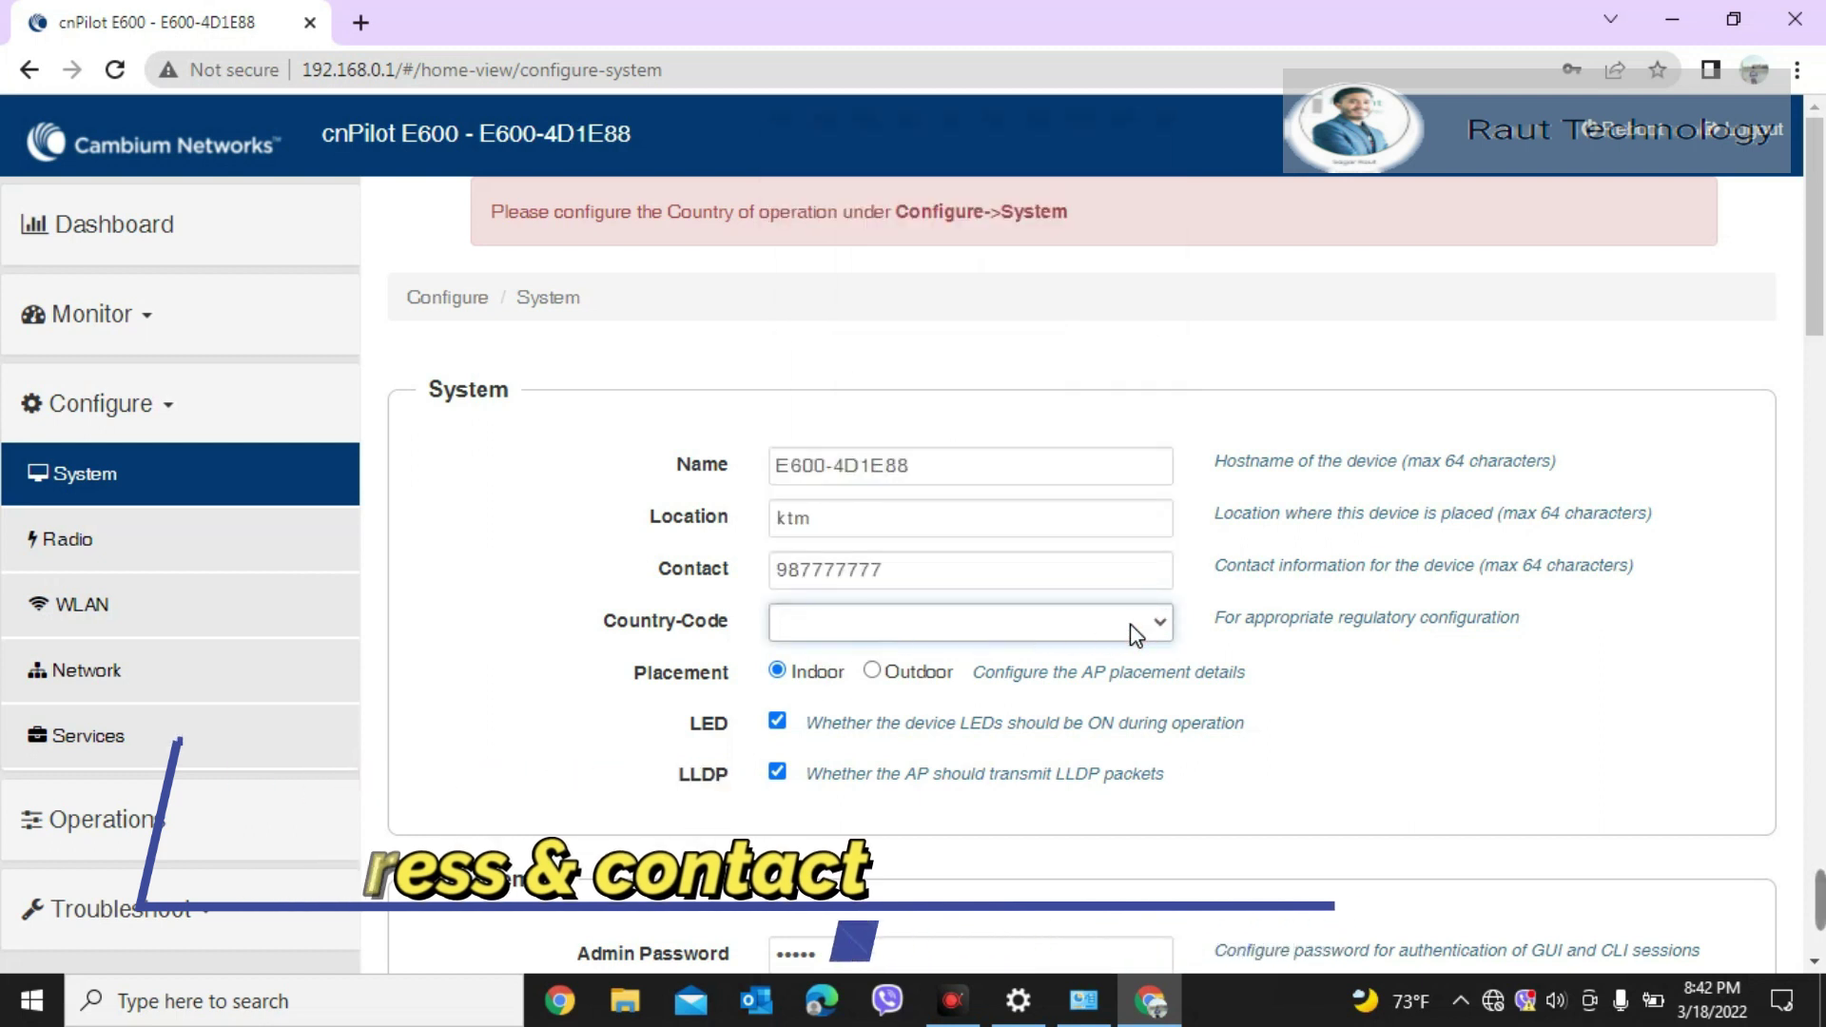
text(ind)
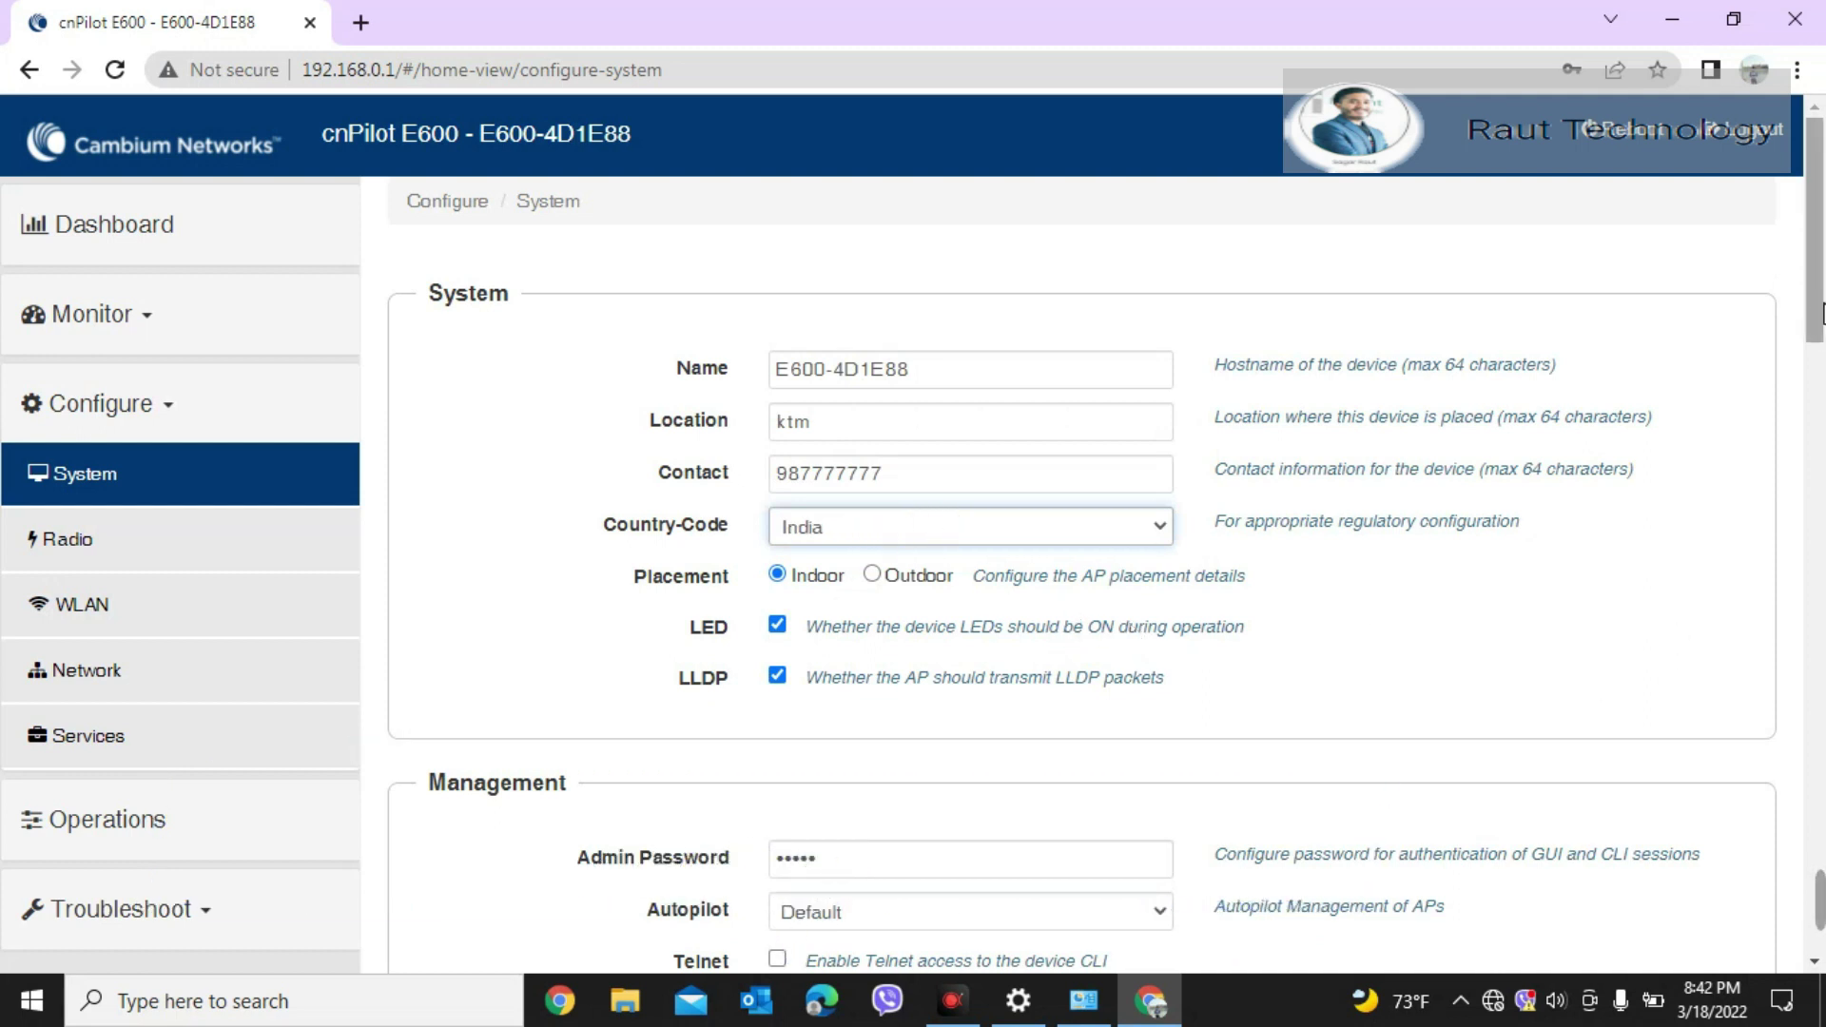
scroll(1821, 355, down, 6)
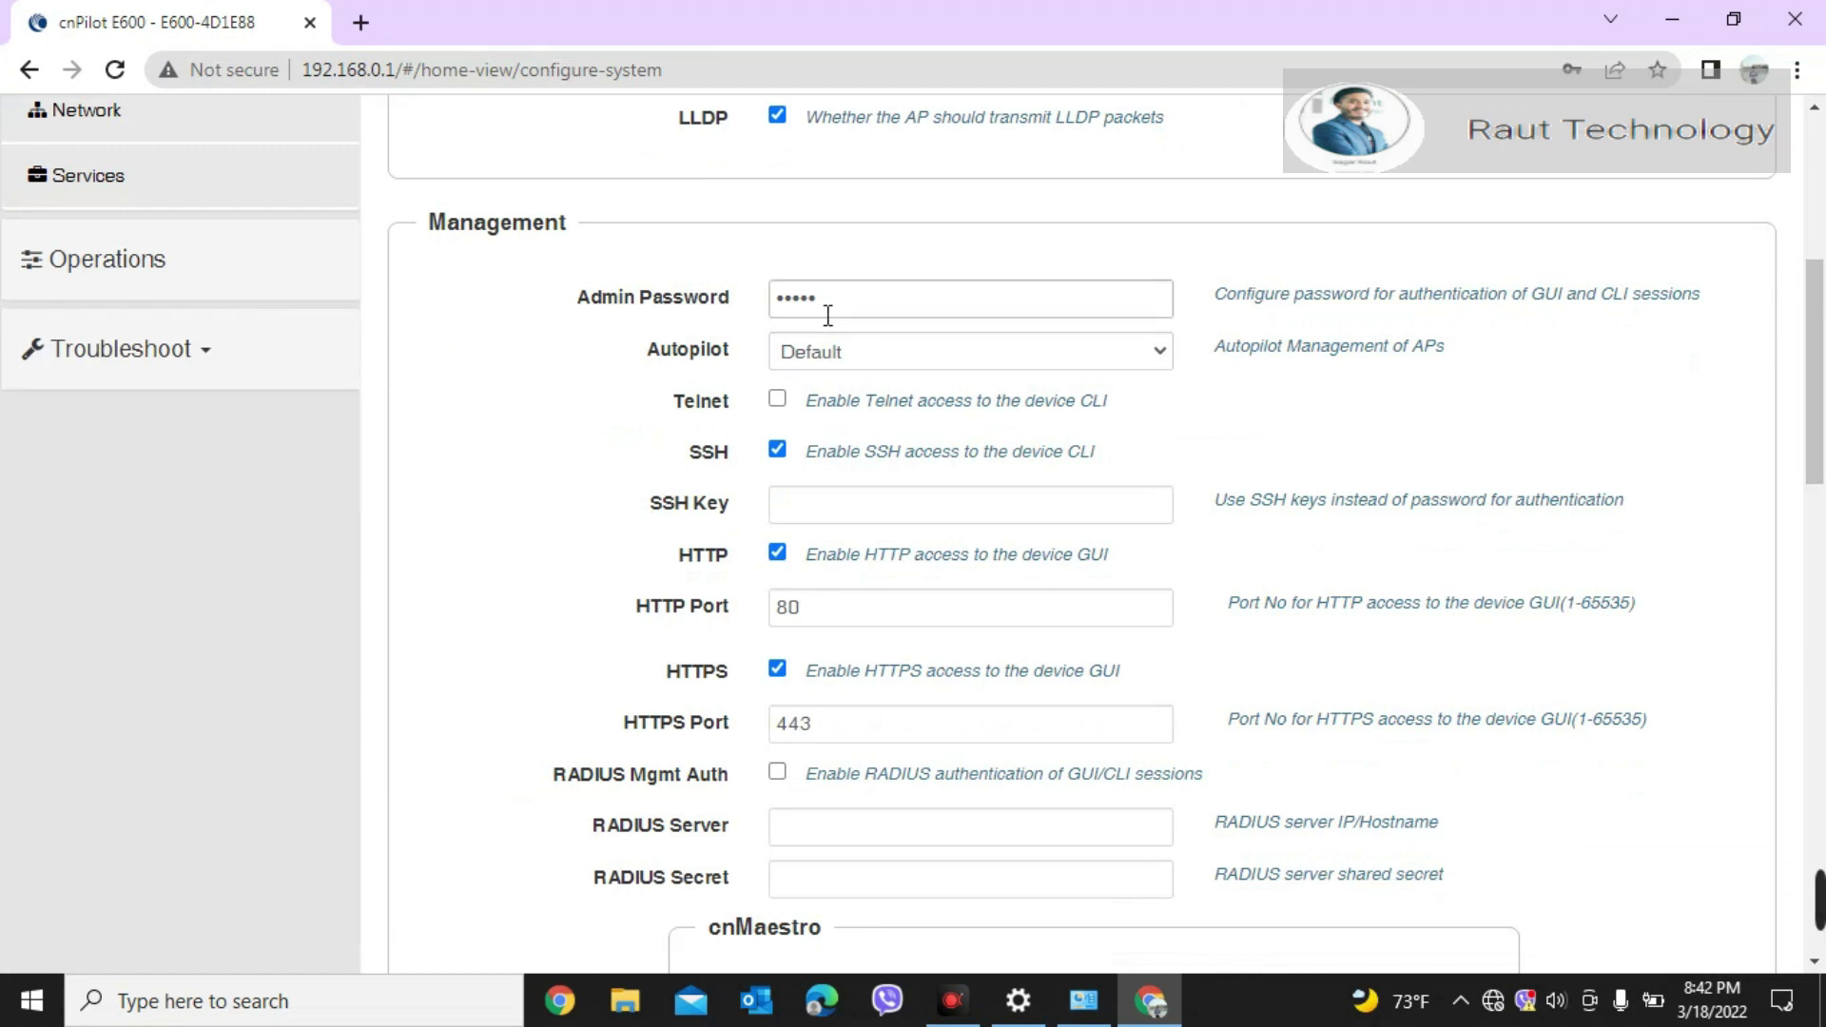
drag(1822, 409, 1821, 872)
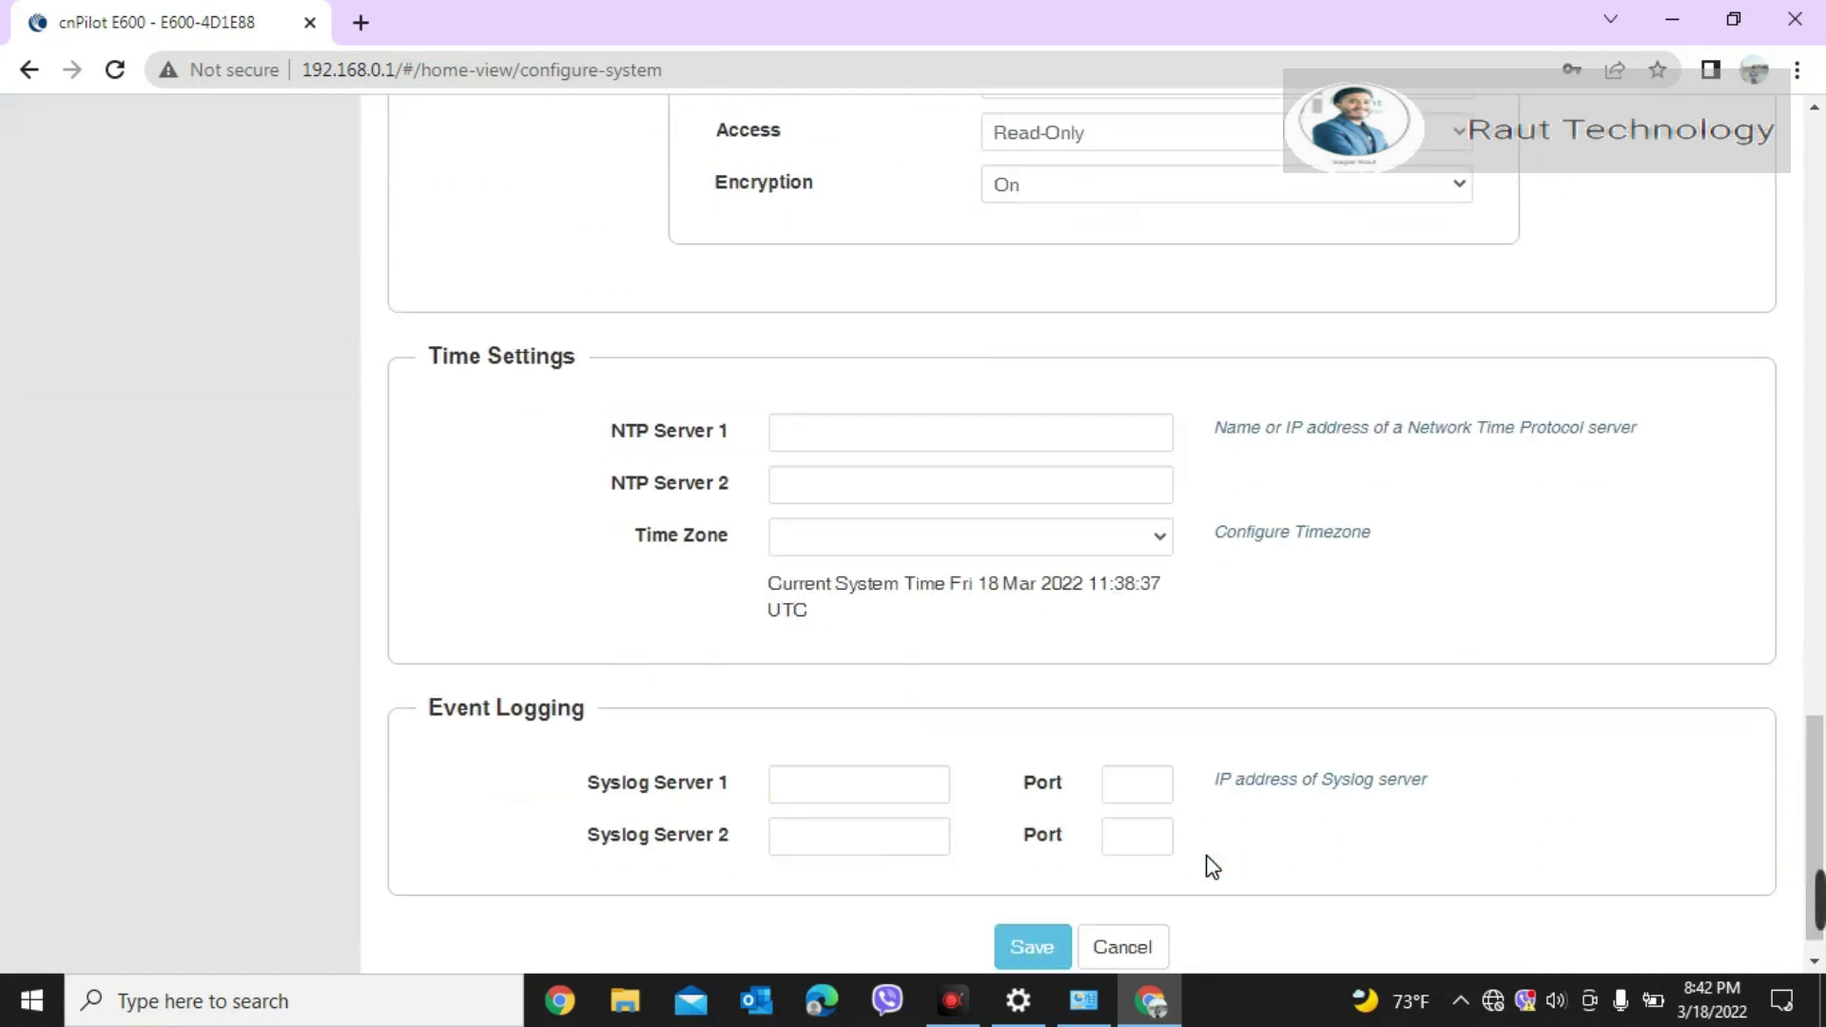
click(1030, 948)
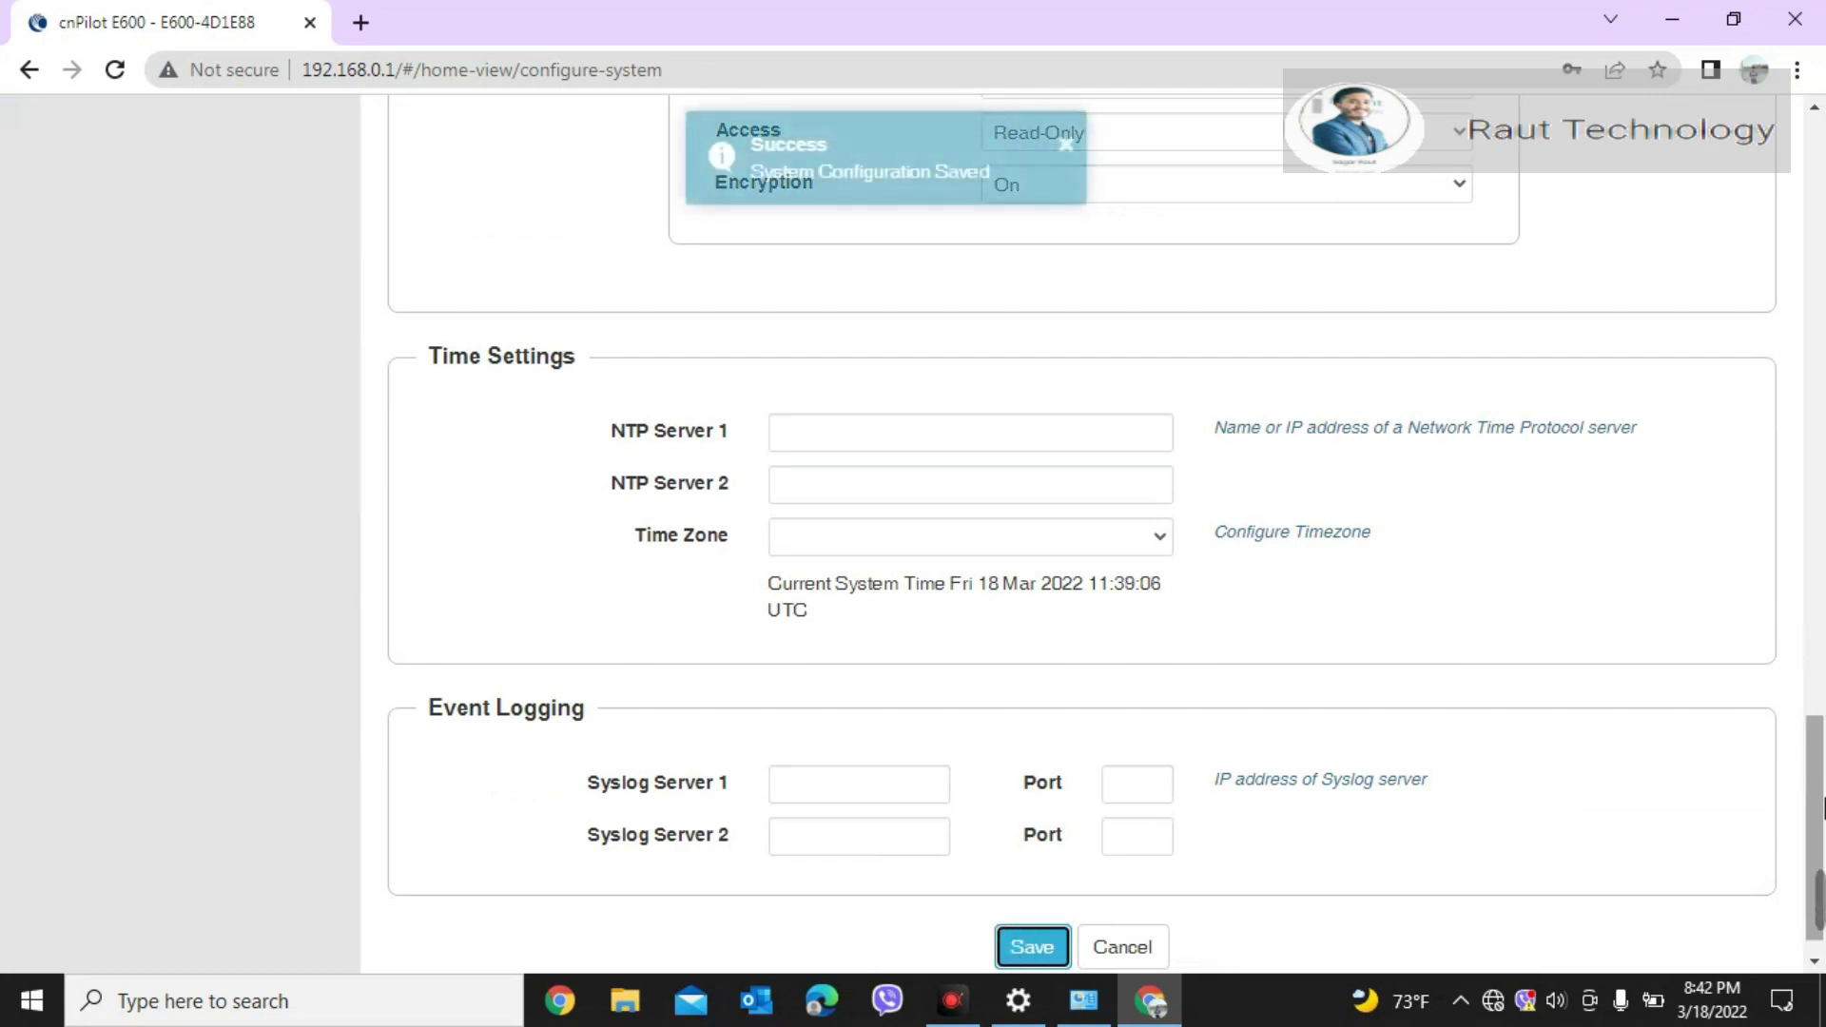
drag(1822, 818, 1822, 212)
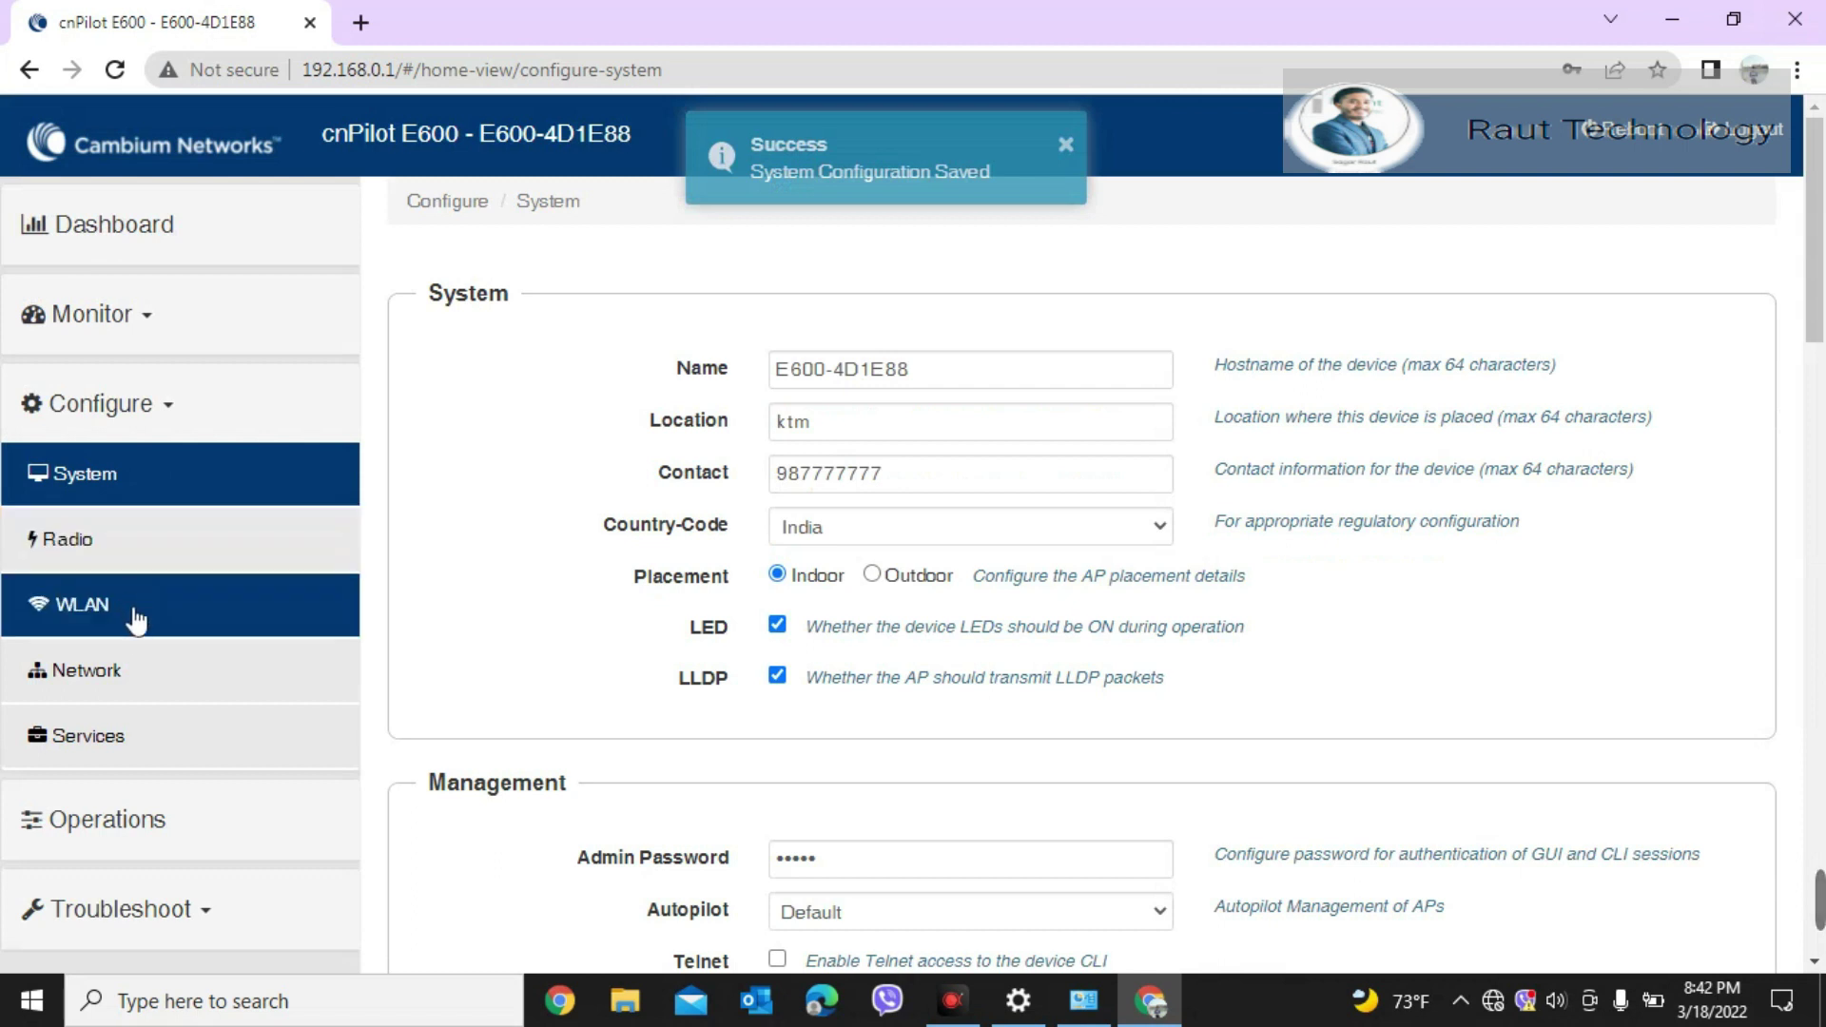
Step: Under Network settings, save a VLAN pool named '2' with VLAN ID list 2
click(136, 671)
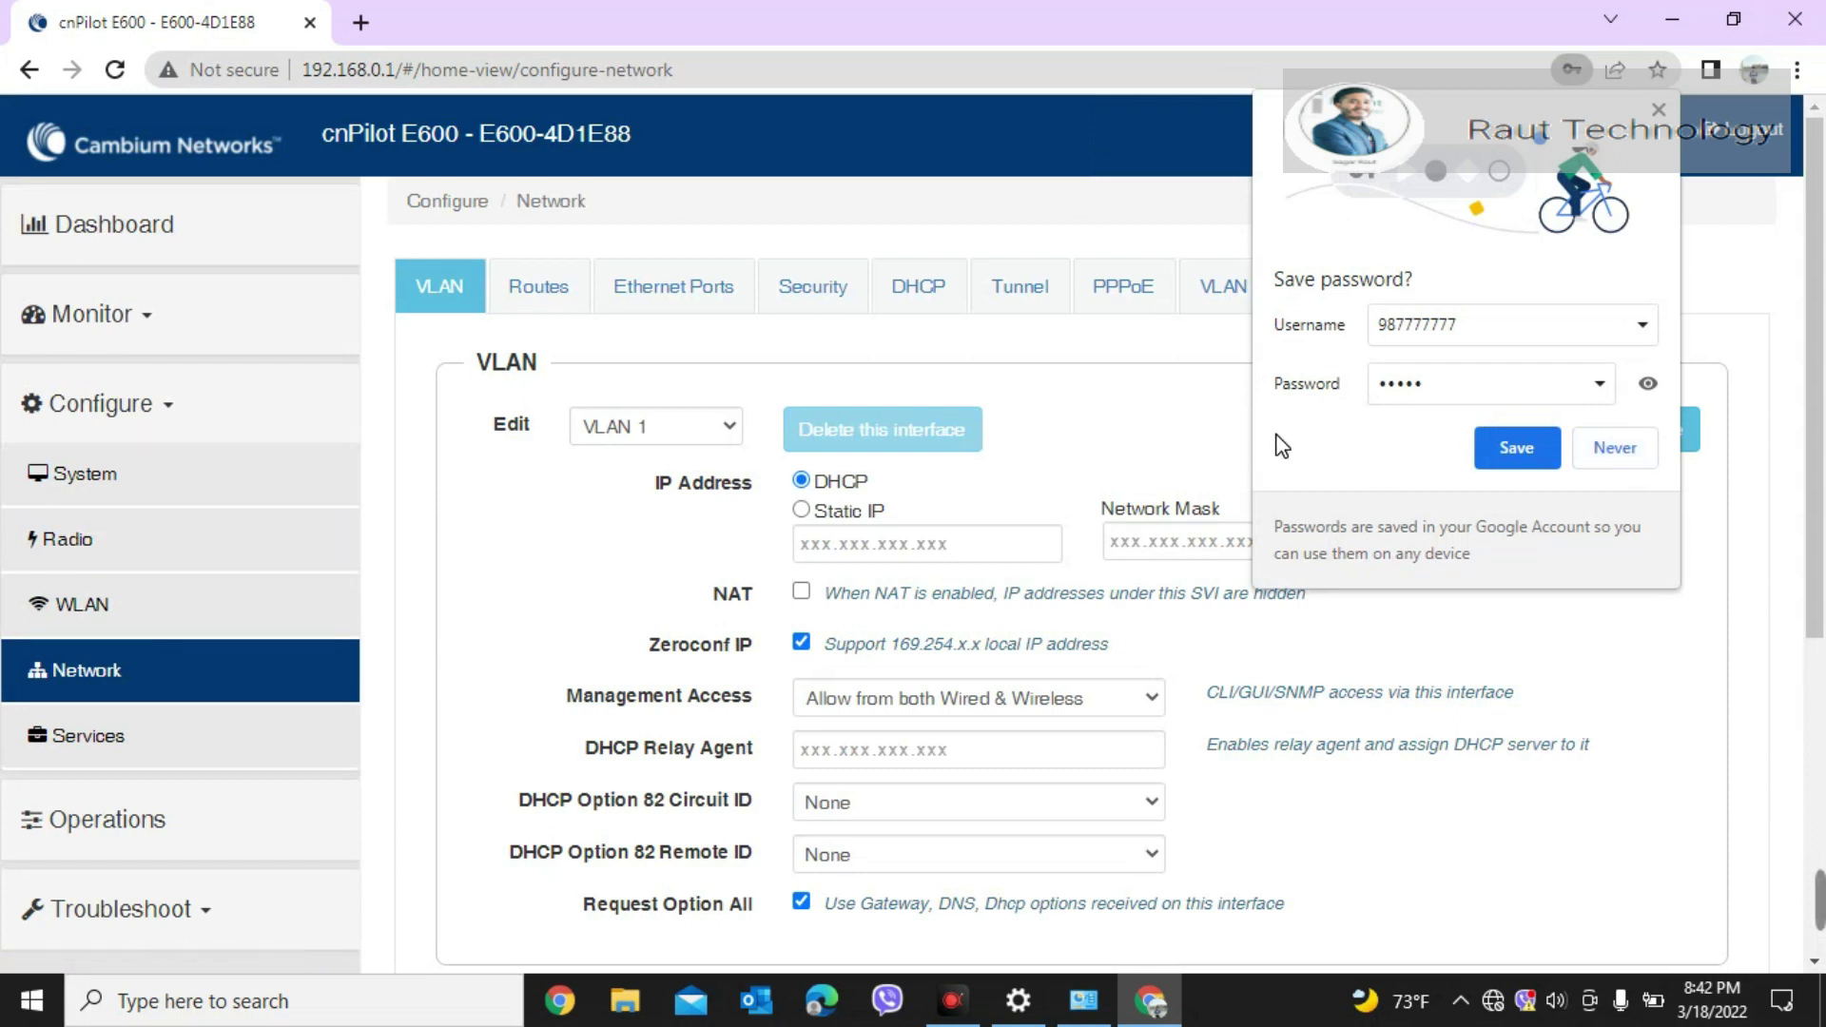
click(1612, 454)
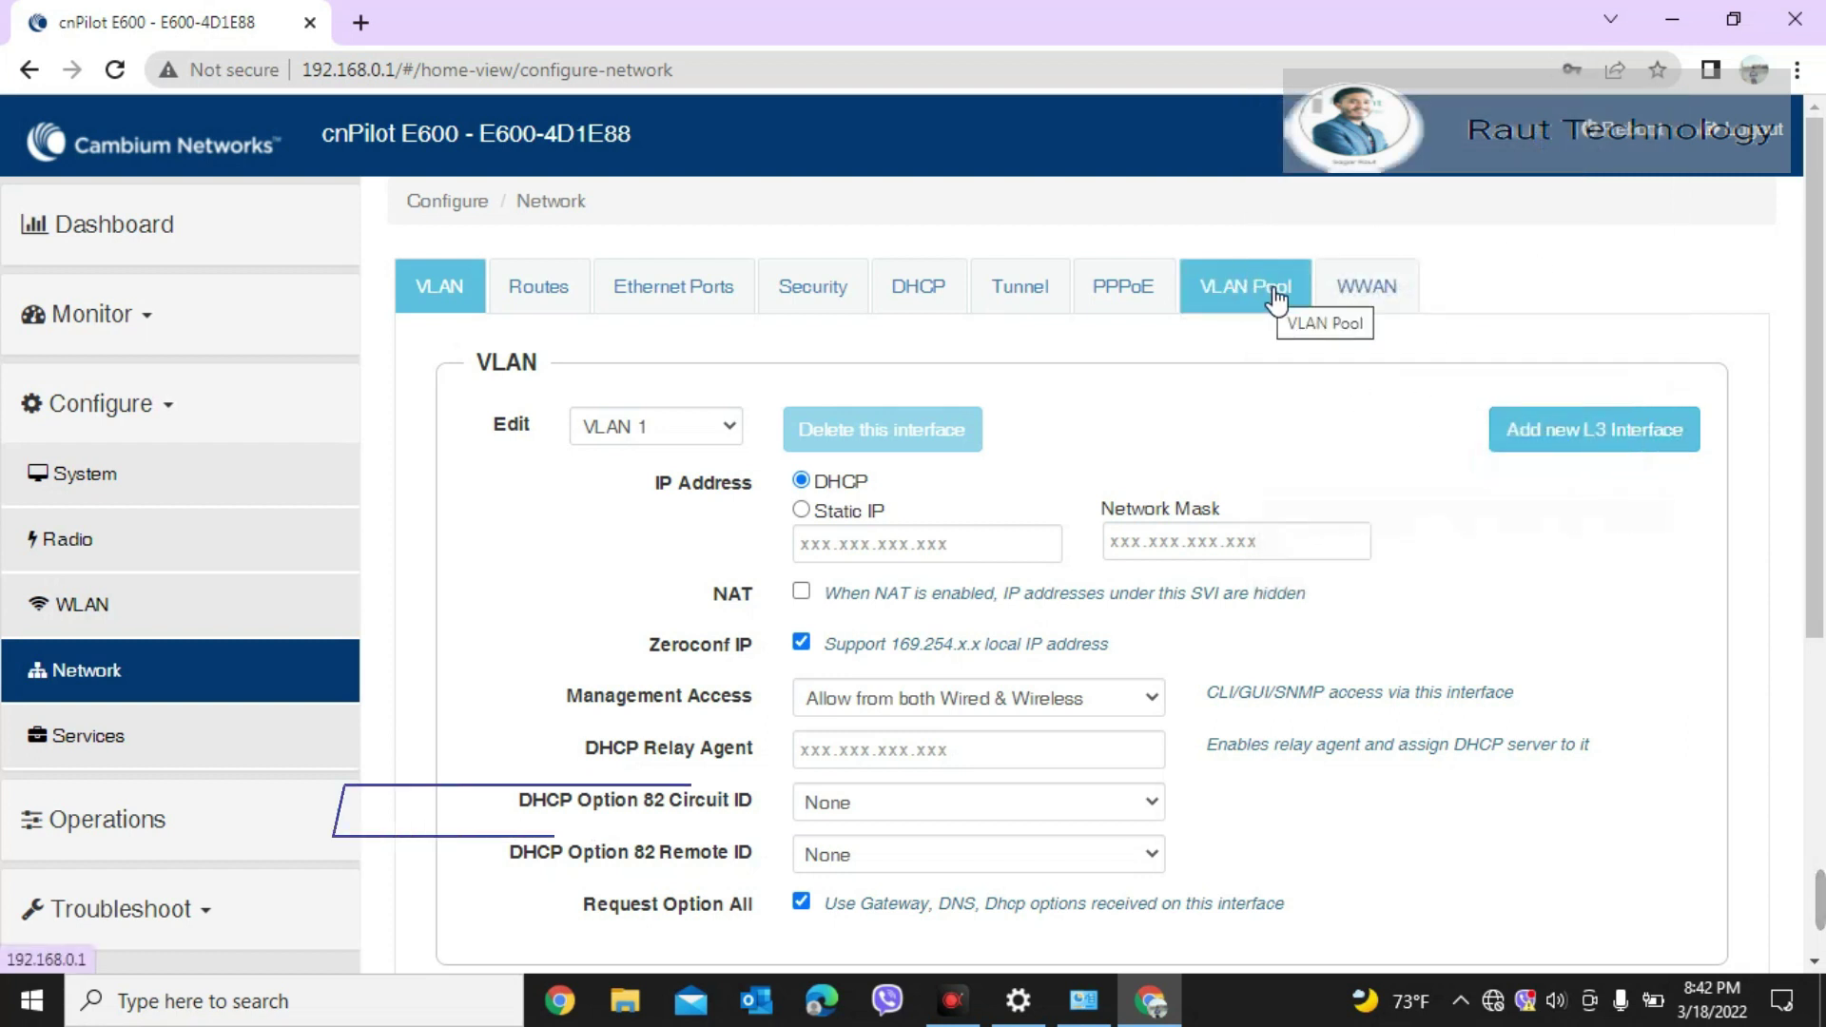
click(1274, 299)
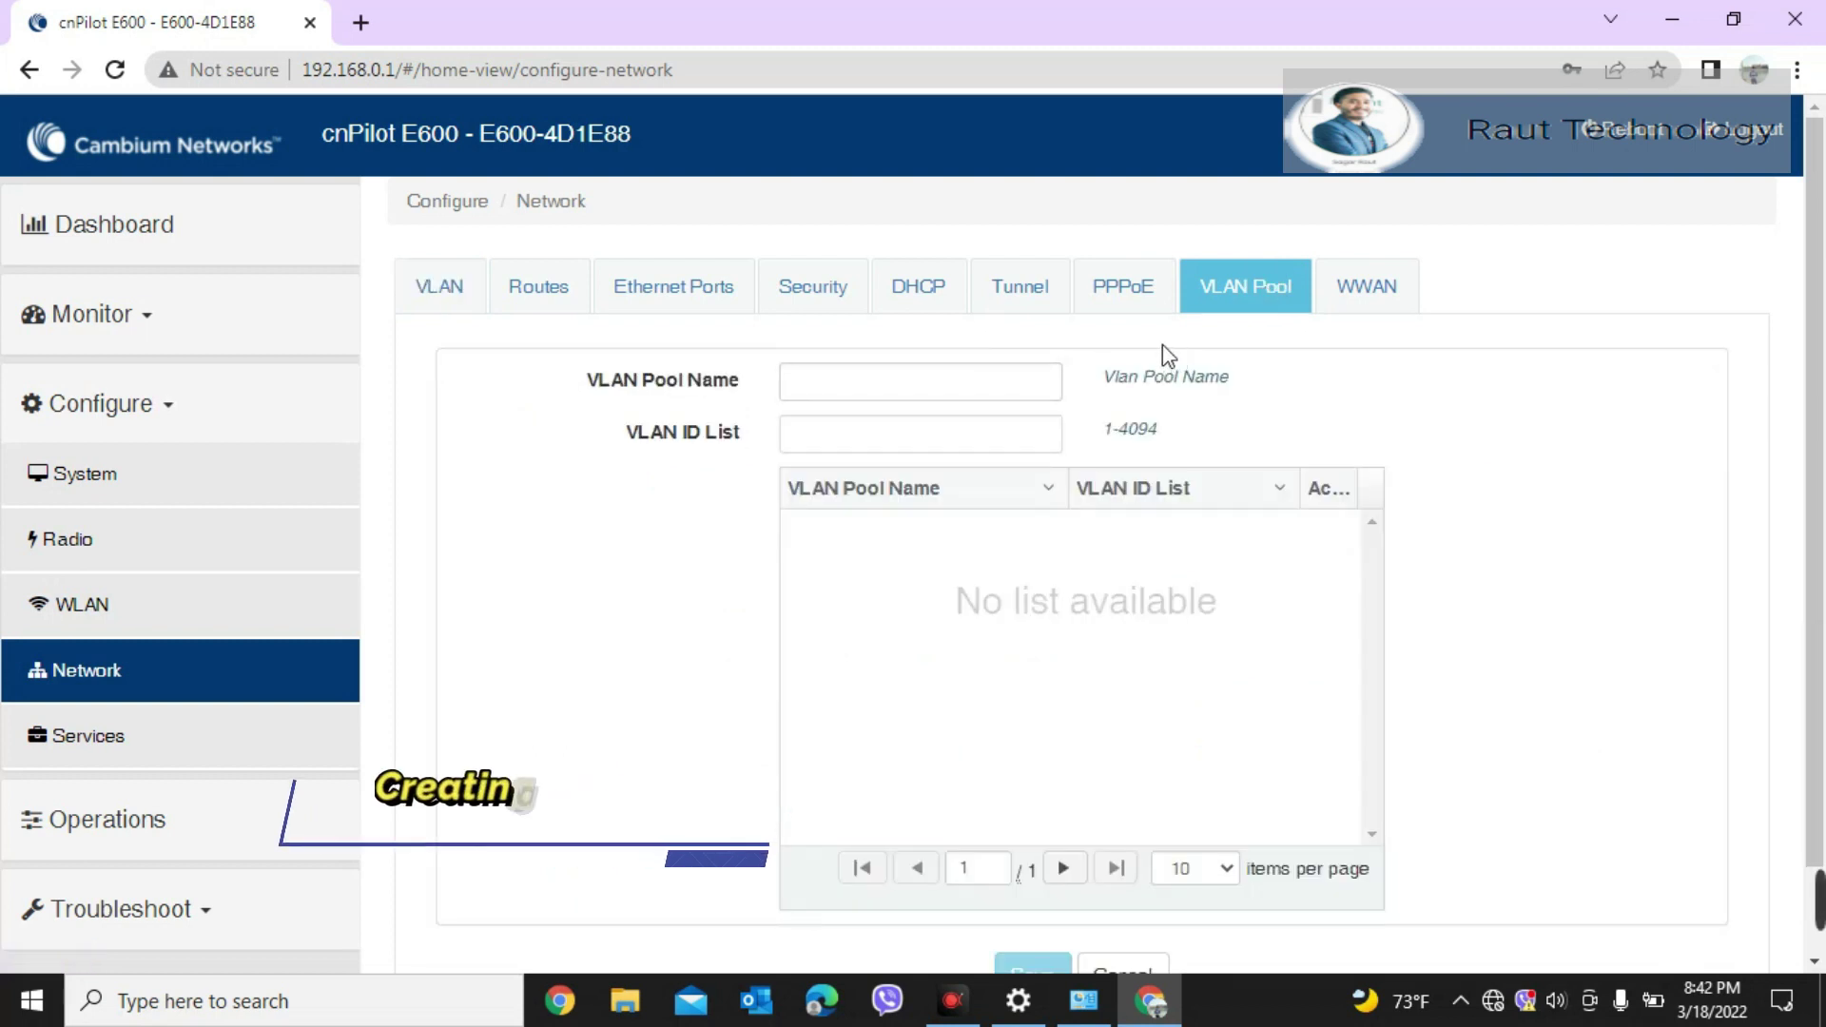
click(823, 398)
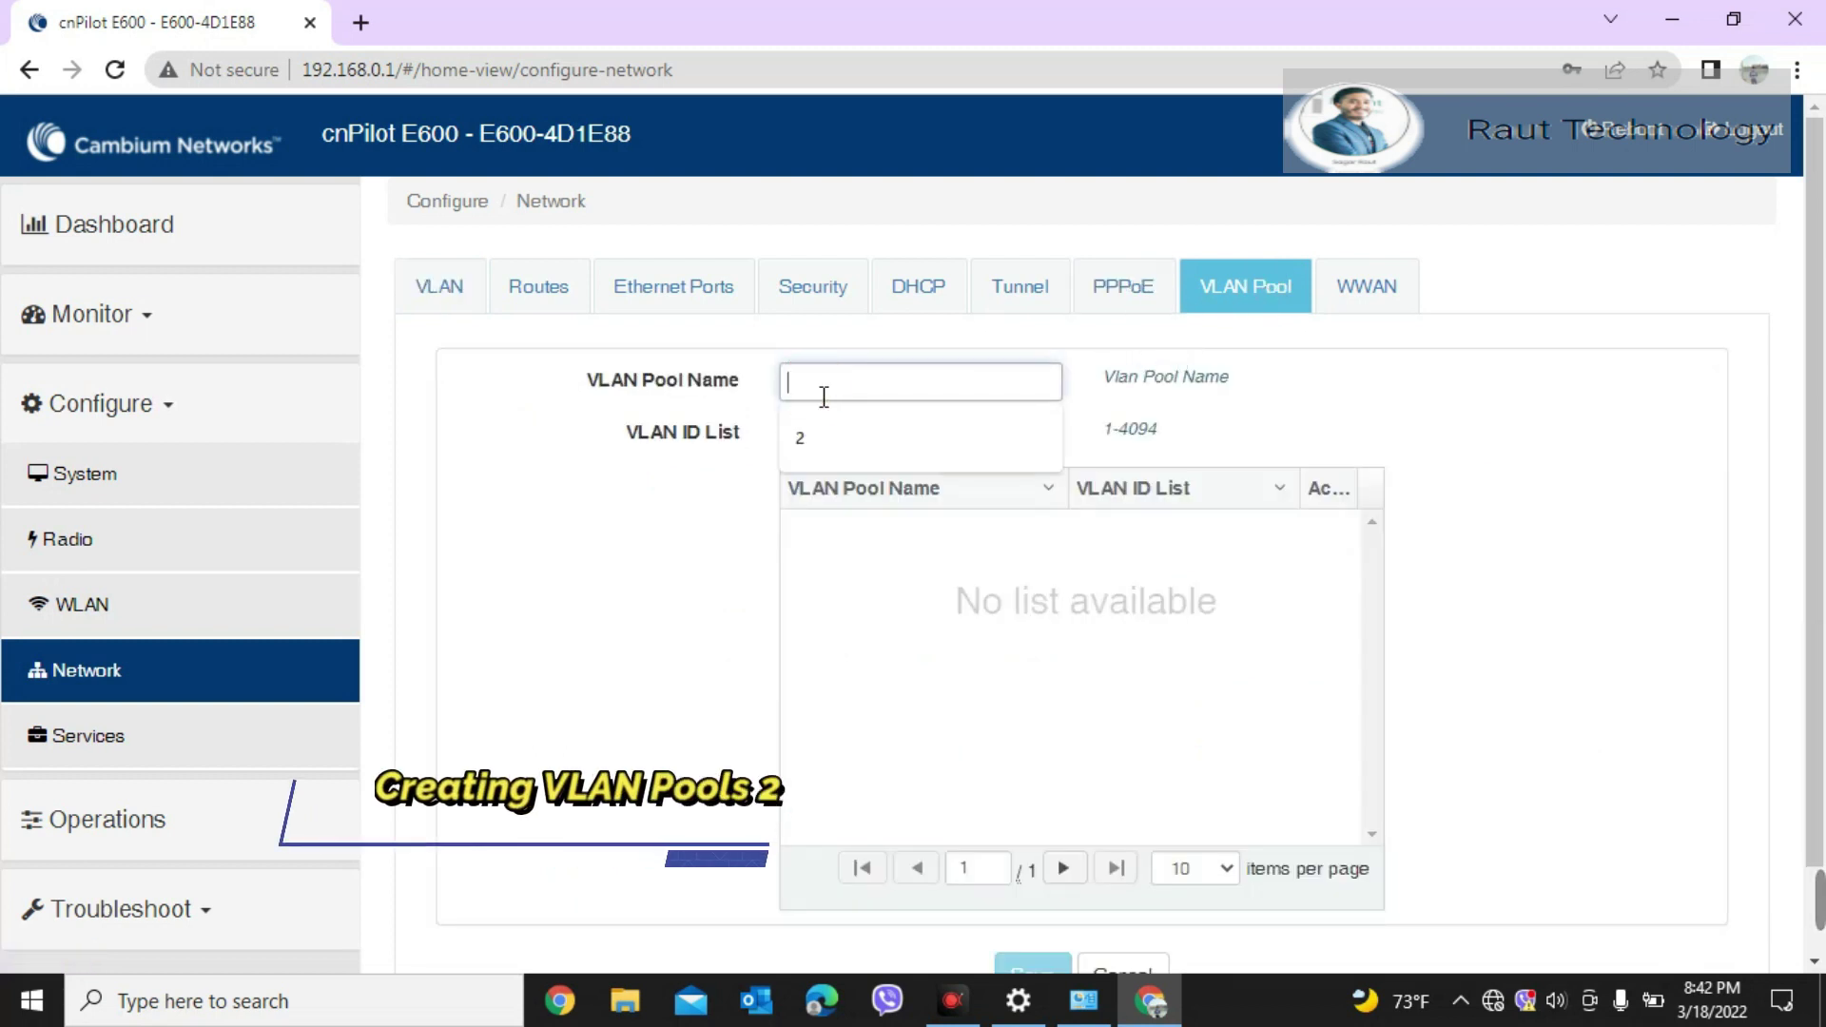
text(2)
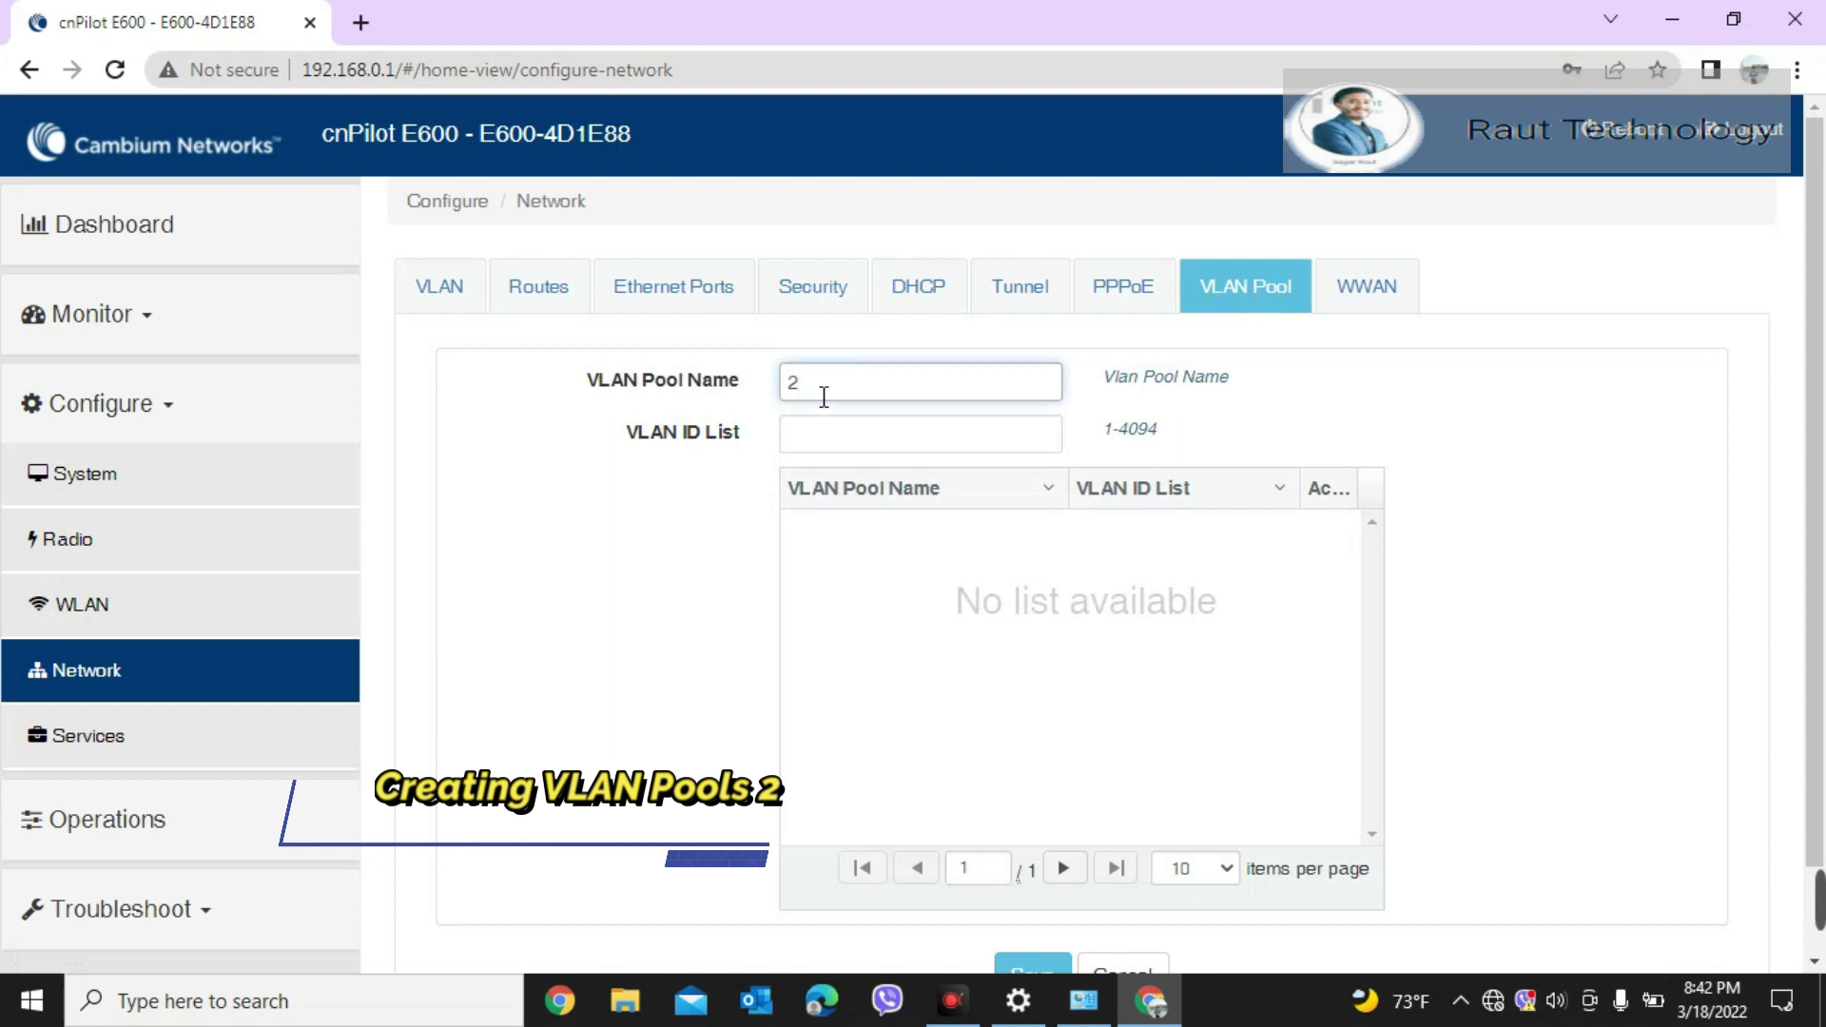
click(811, 445)
text(2)
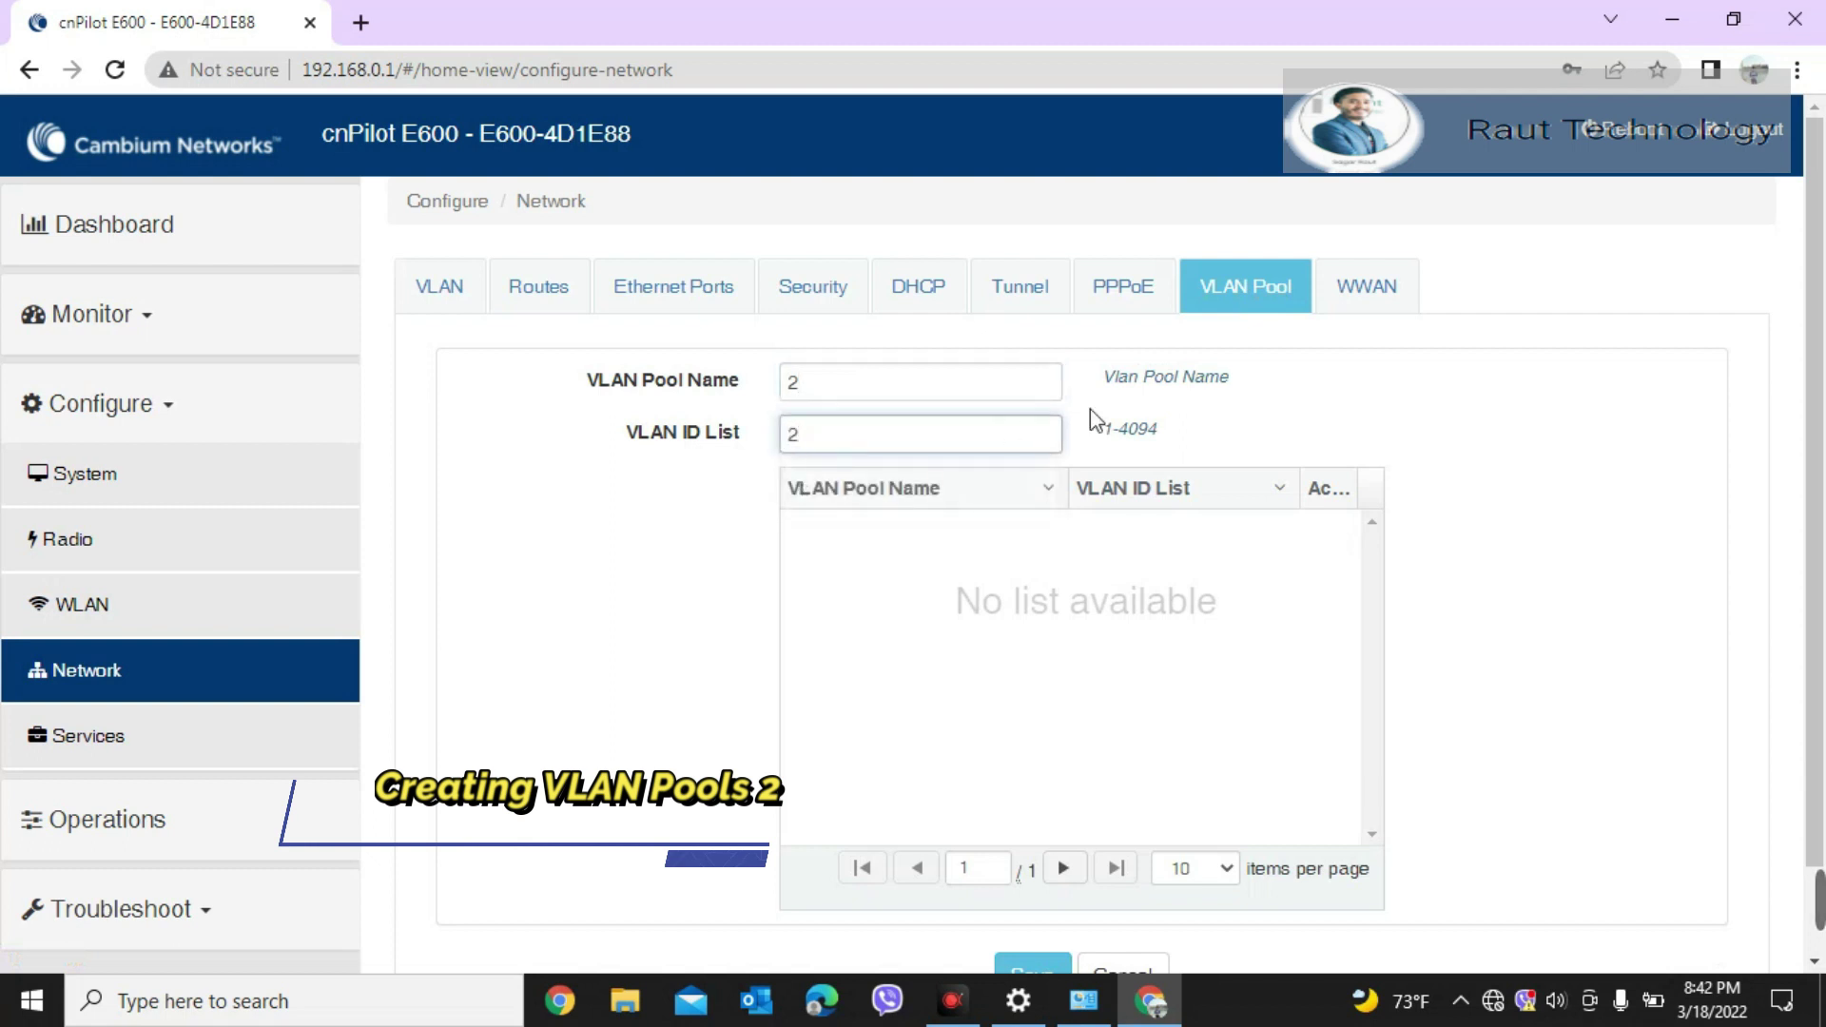
scroll(1093, 775, down, 1)
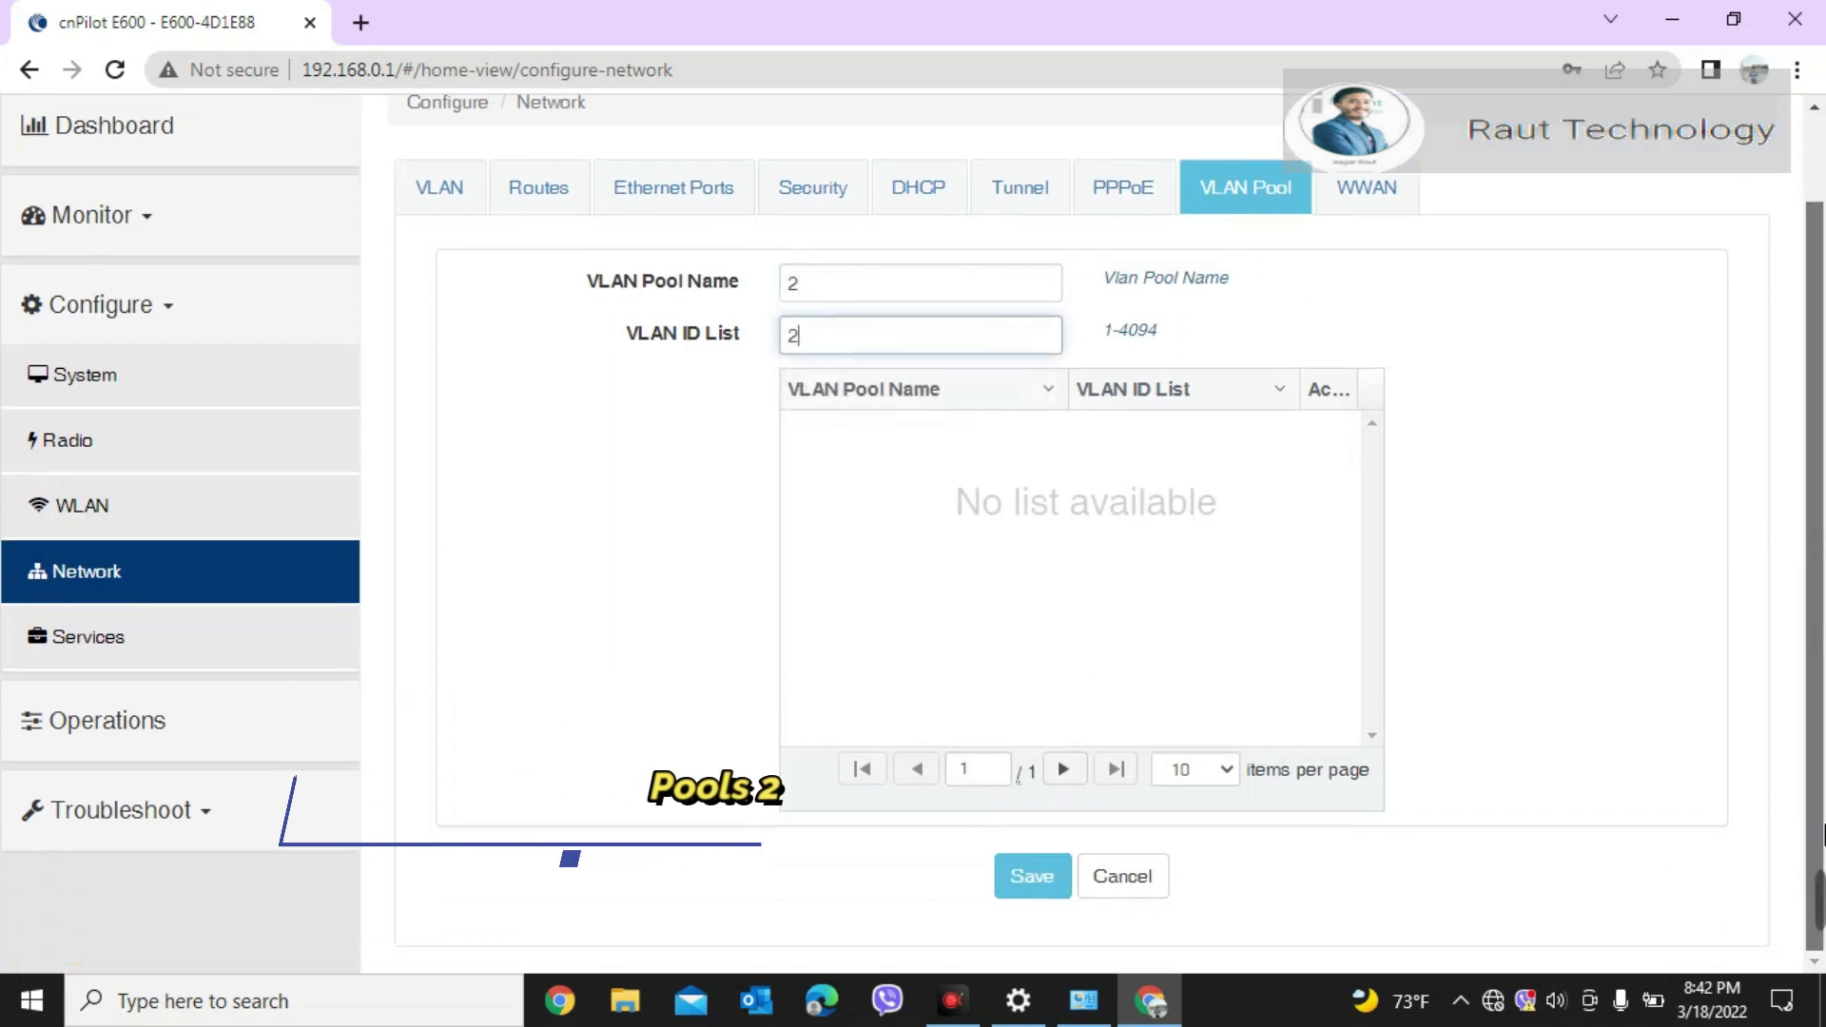
click(1038, 877)
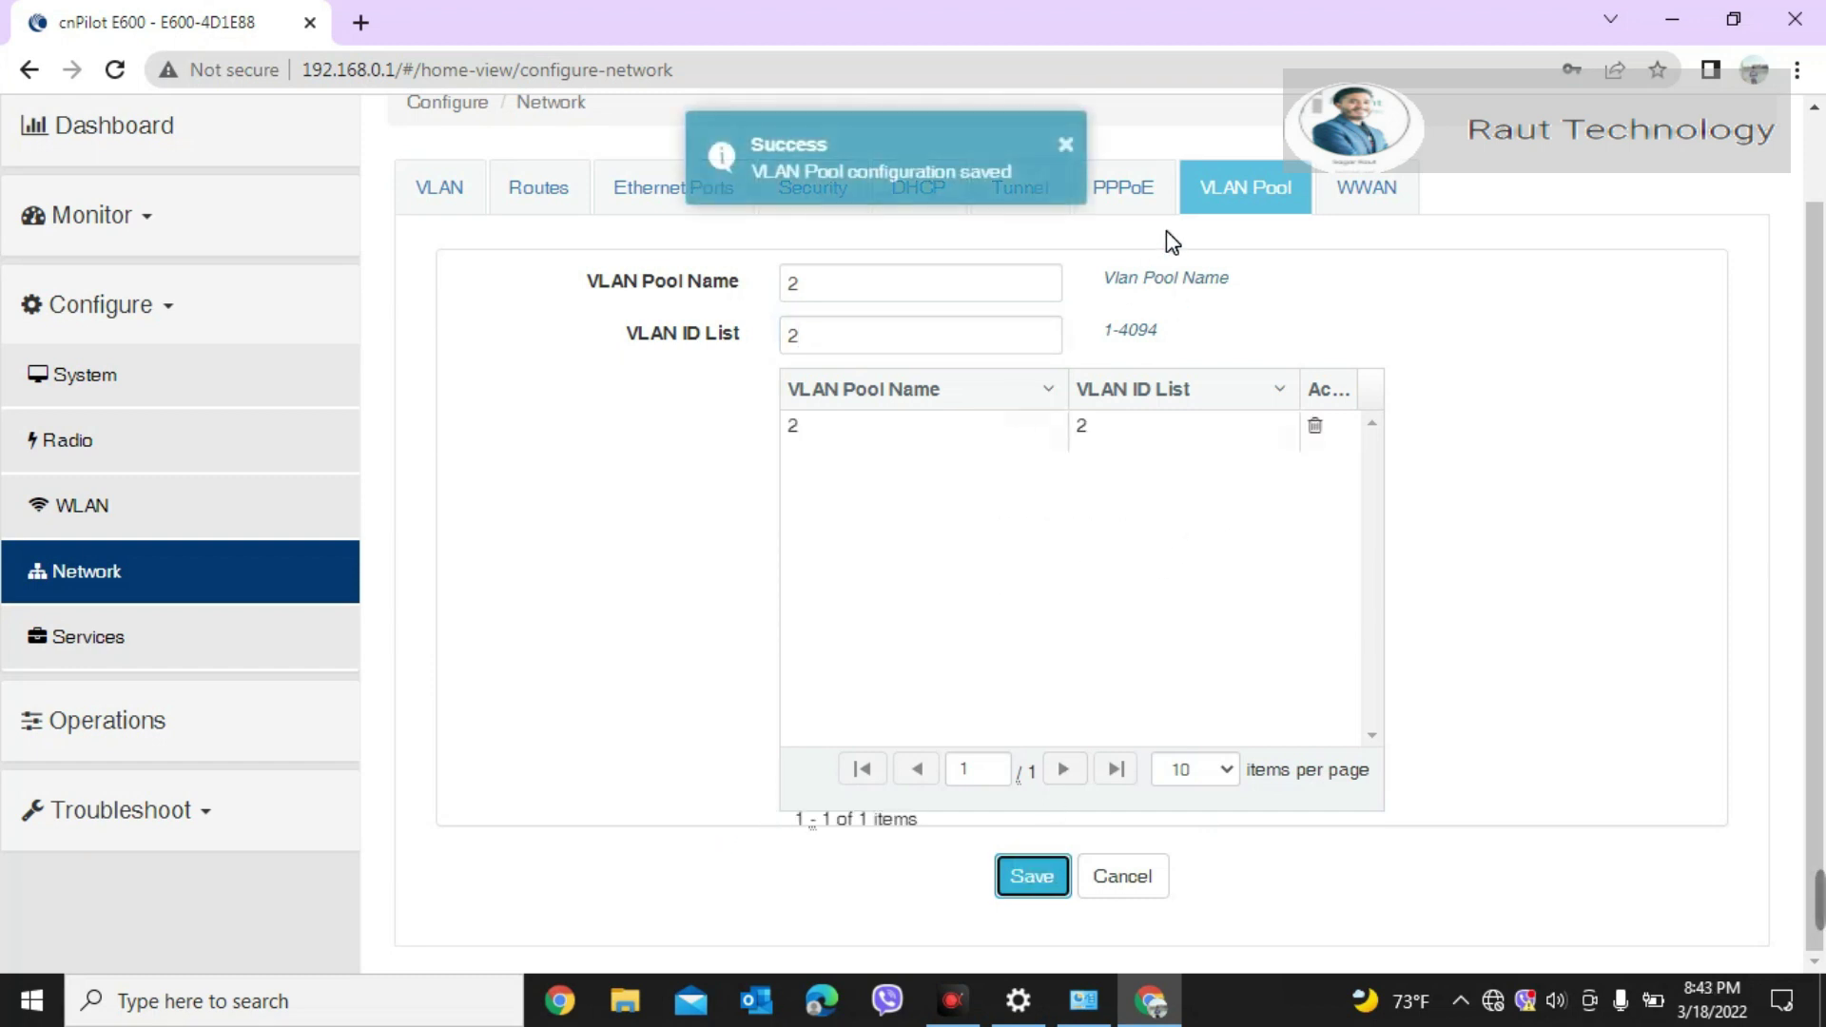
click(1295, 160)
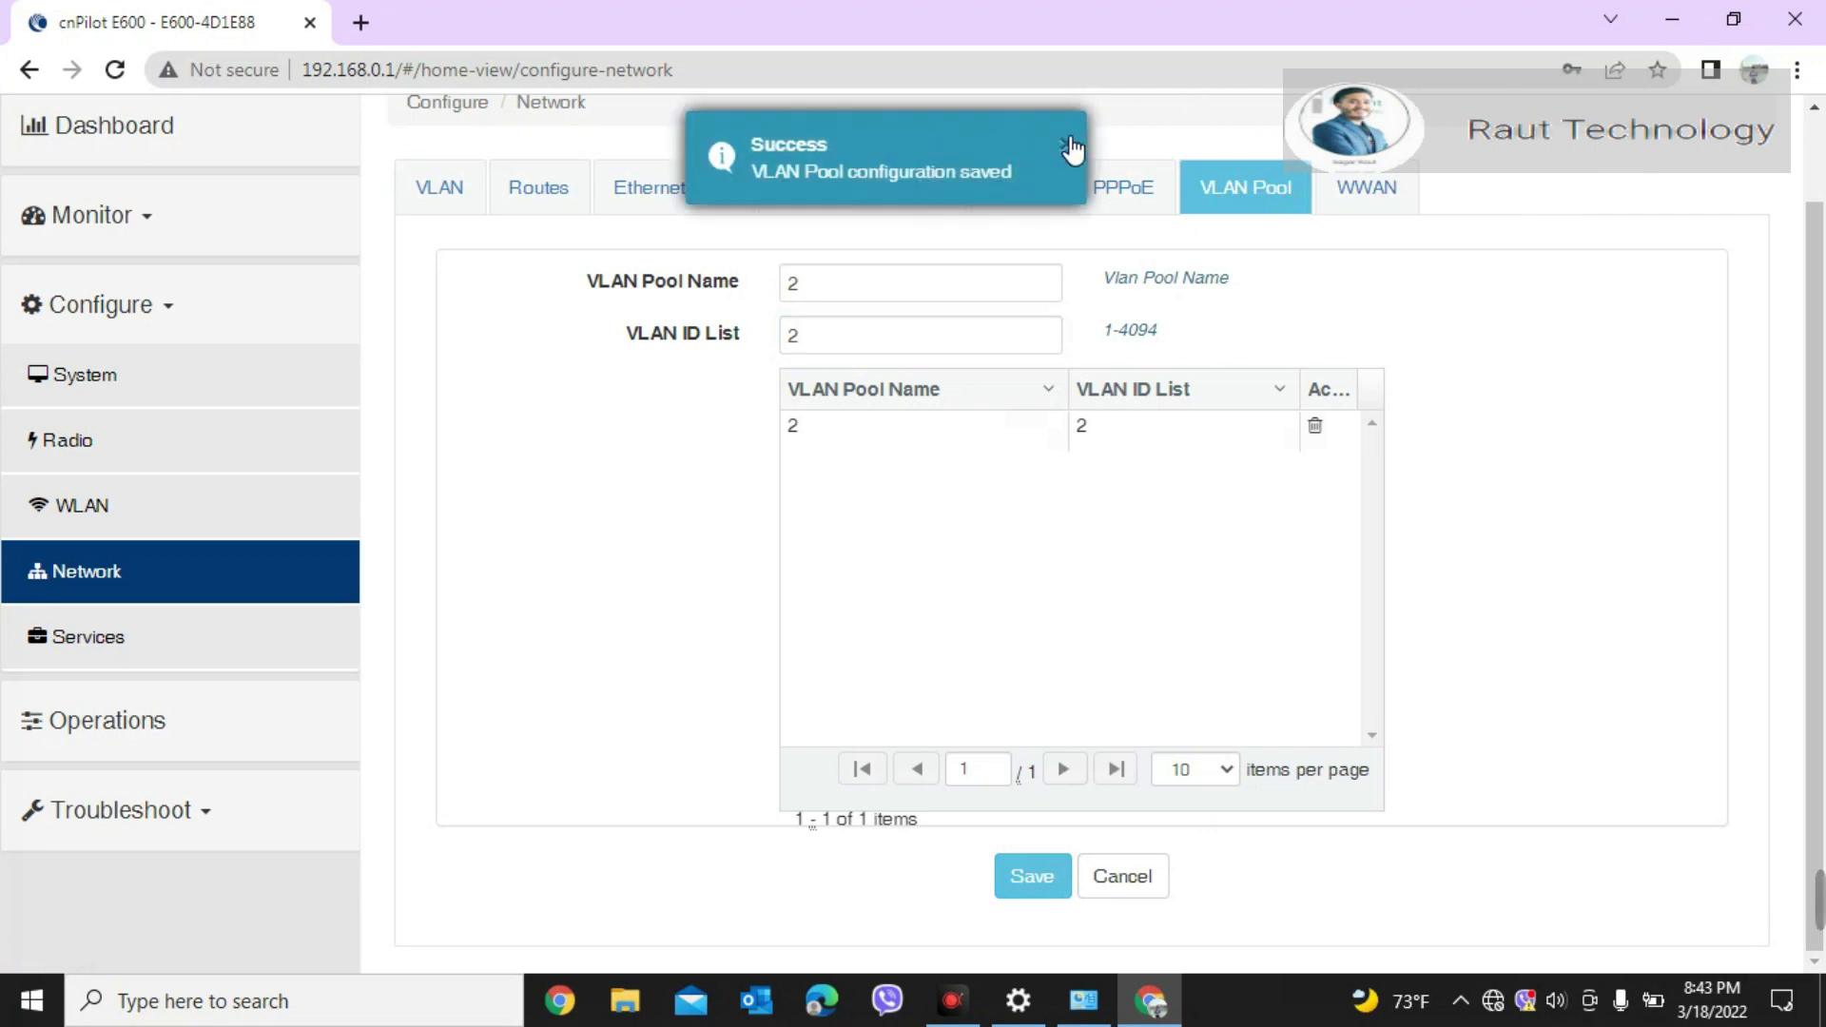
Step: Create a new DHCP pool with Pool ID 2
click(922, 186)
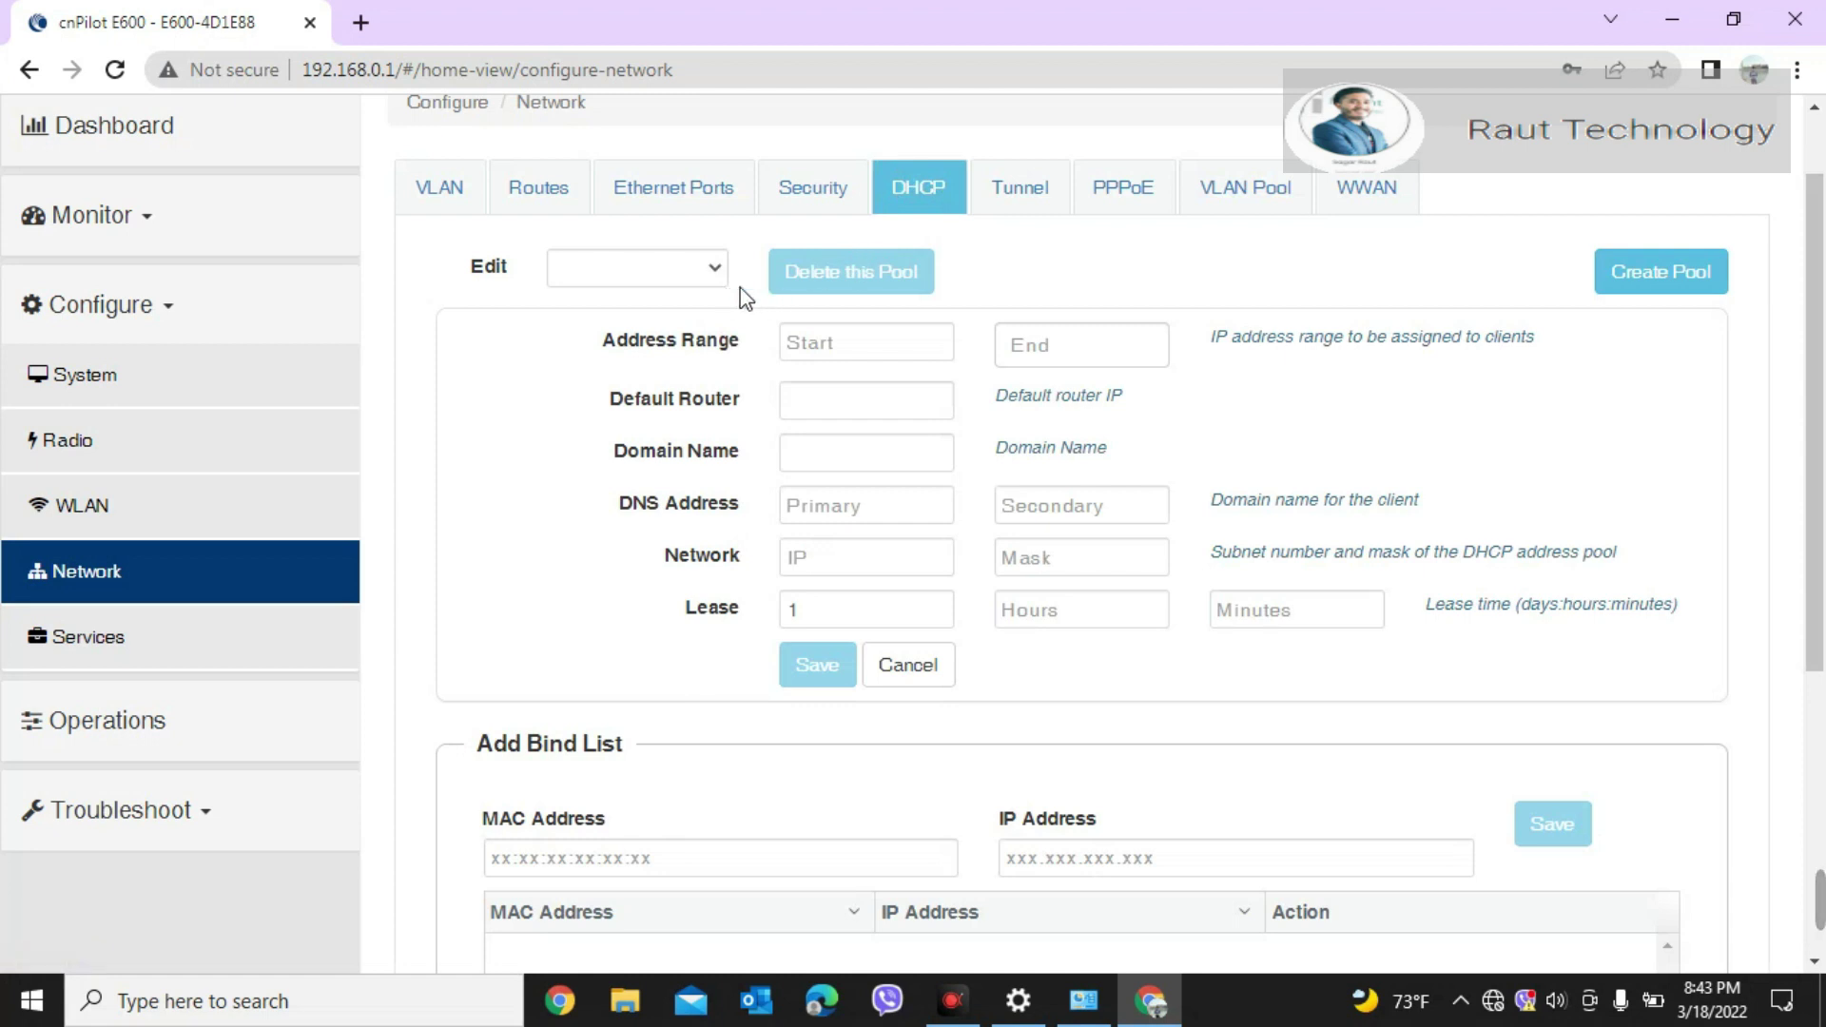
click(1632, 282)
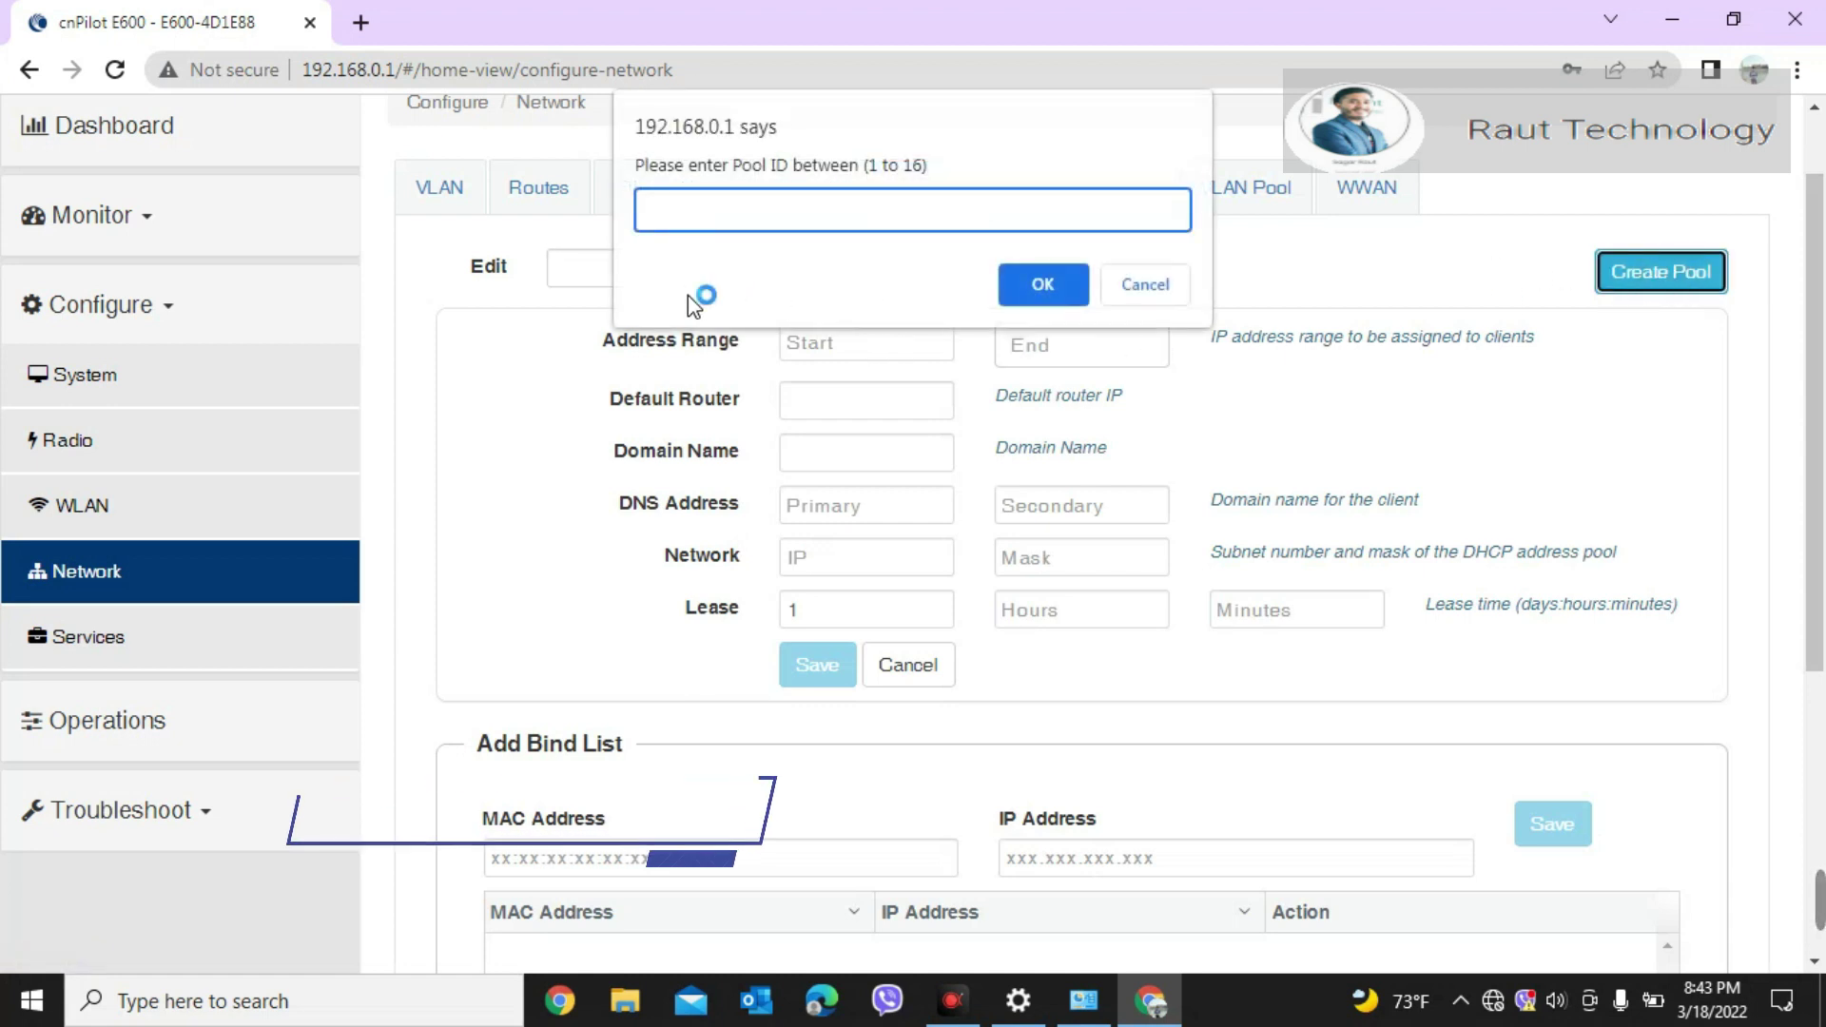
text(2)
click(1043, 290)
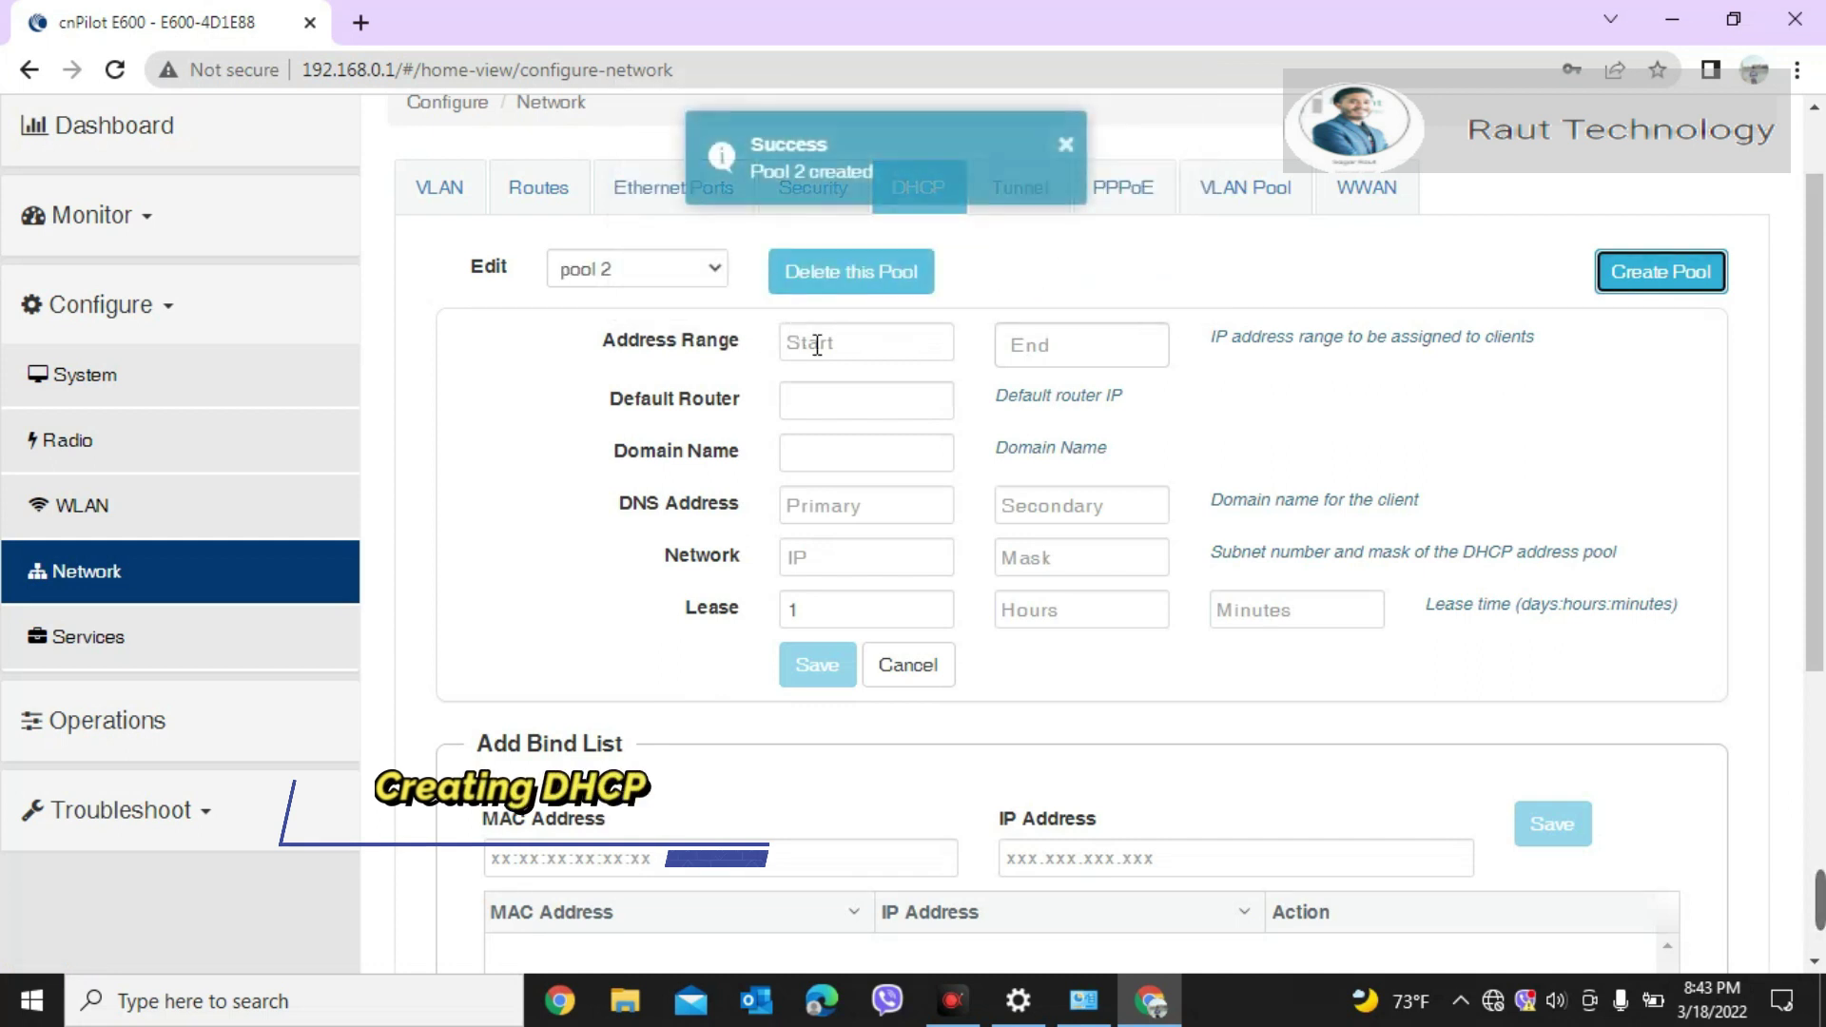
Step: Give pool 2 range 192.168.10.1–192.168.10.100, router 192.168.10.1 and DNS 8.8.8.8
click(855, 350)
text(192.168)
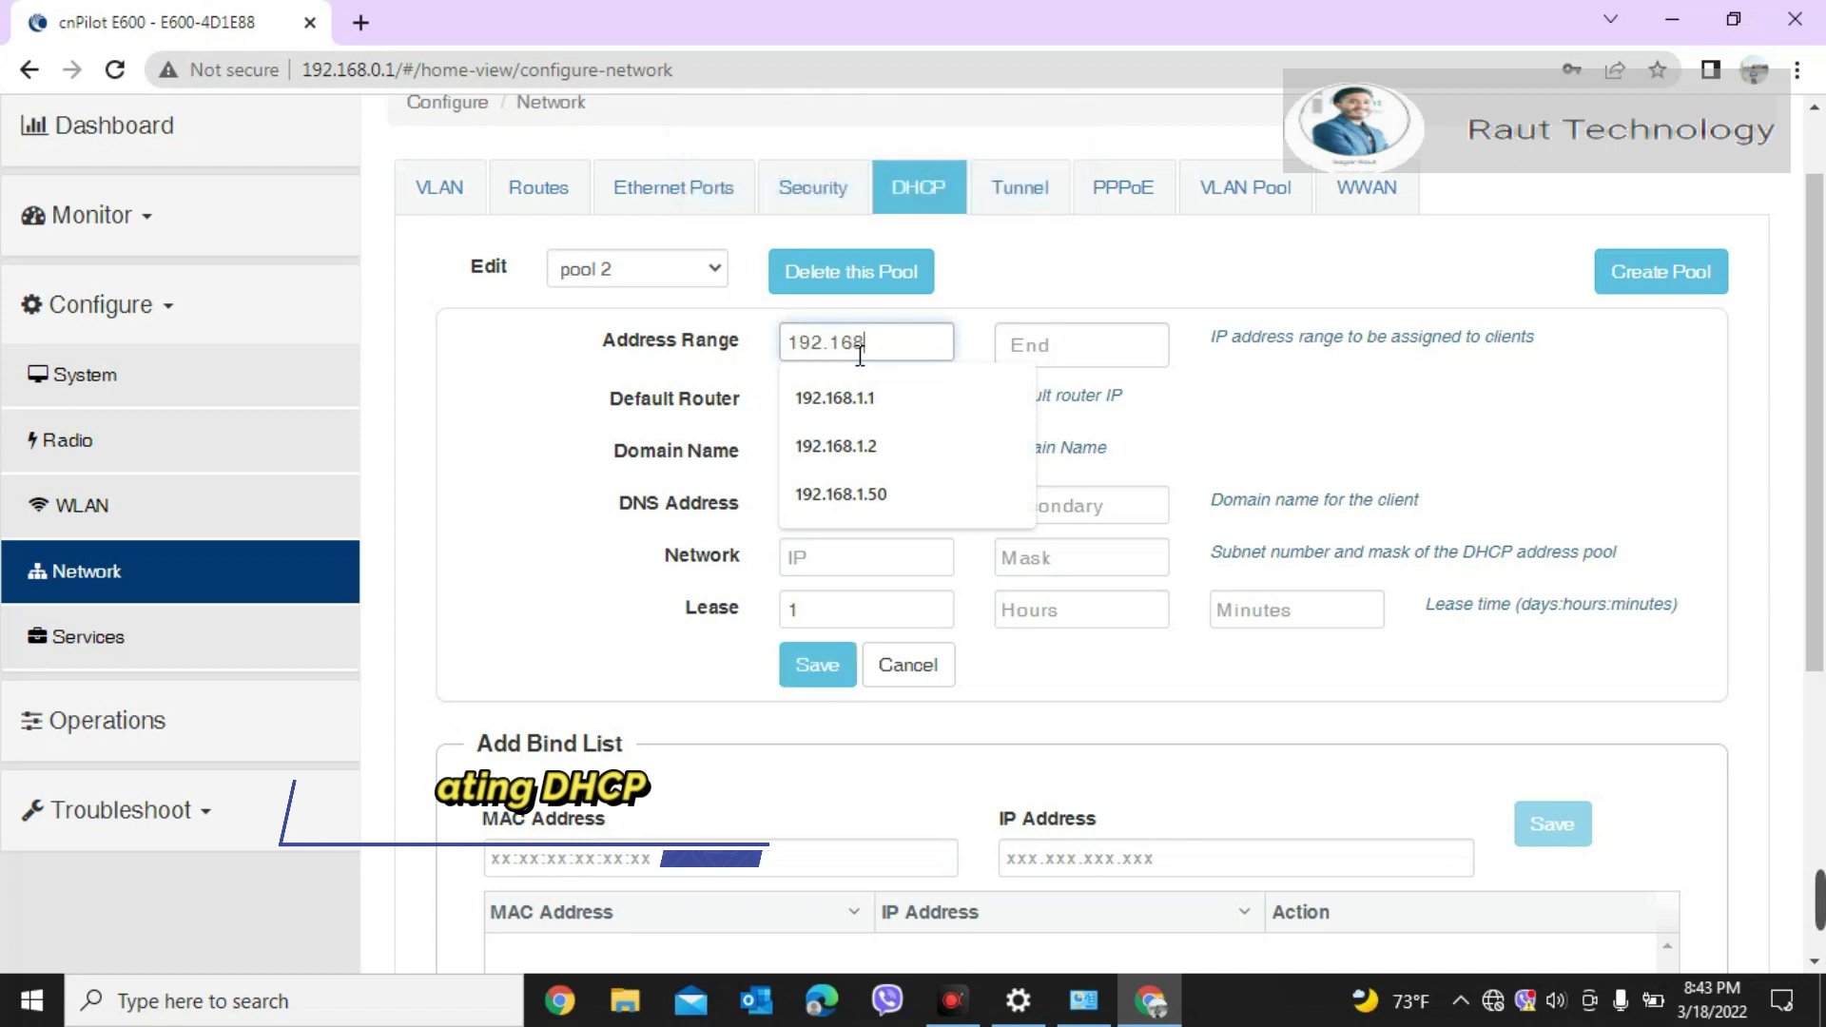
text(.10.1)
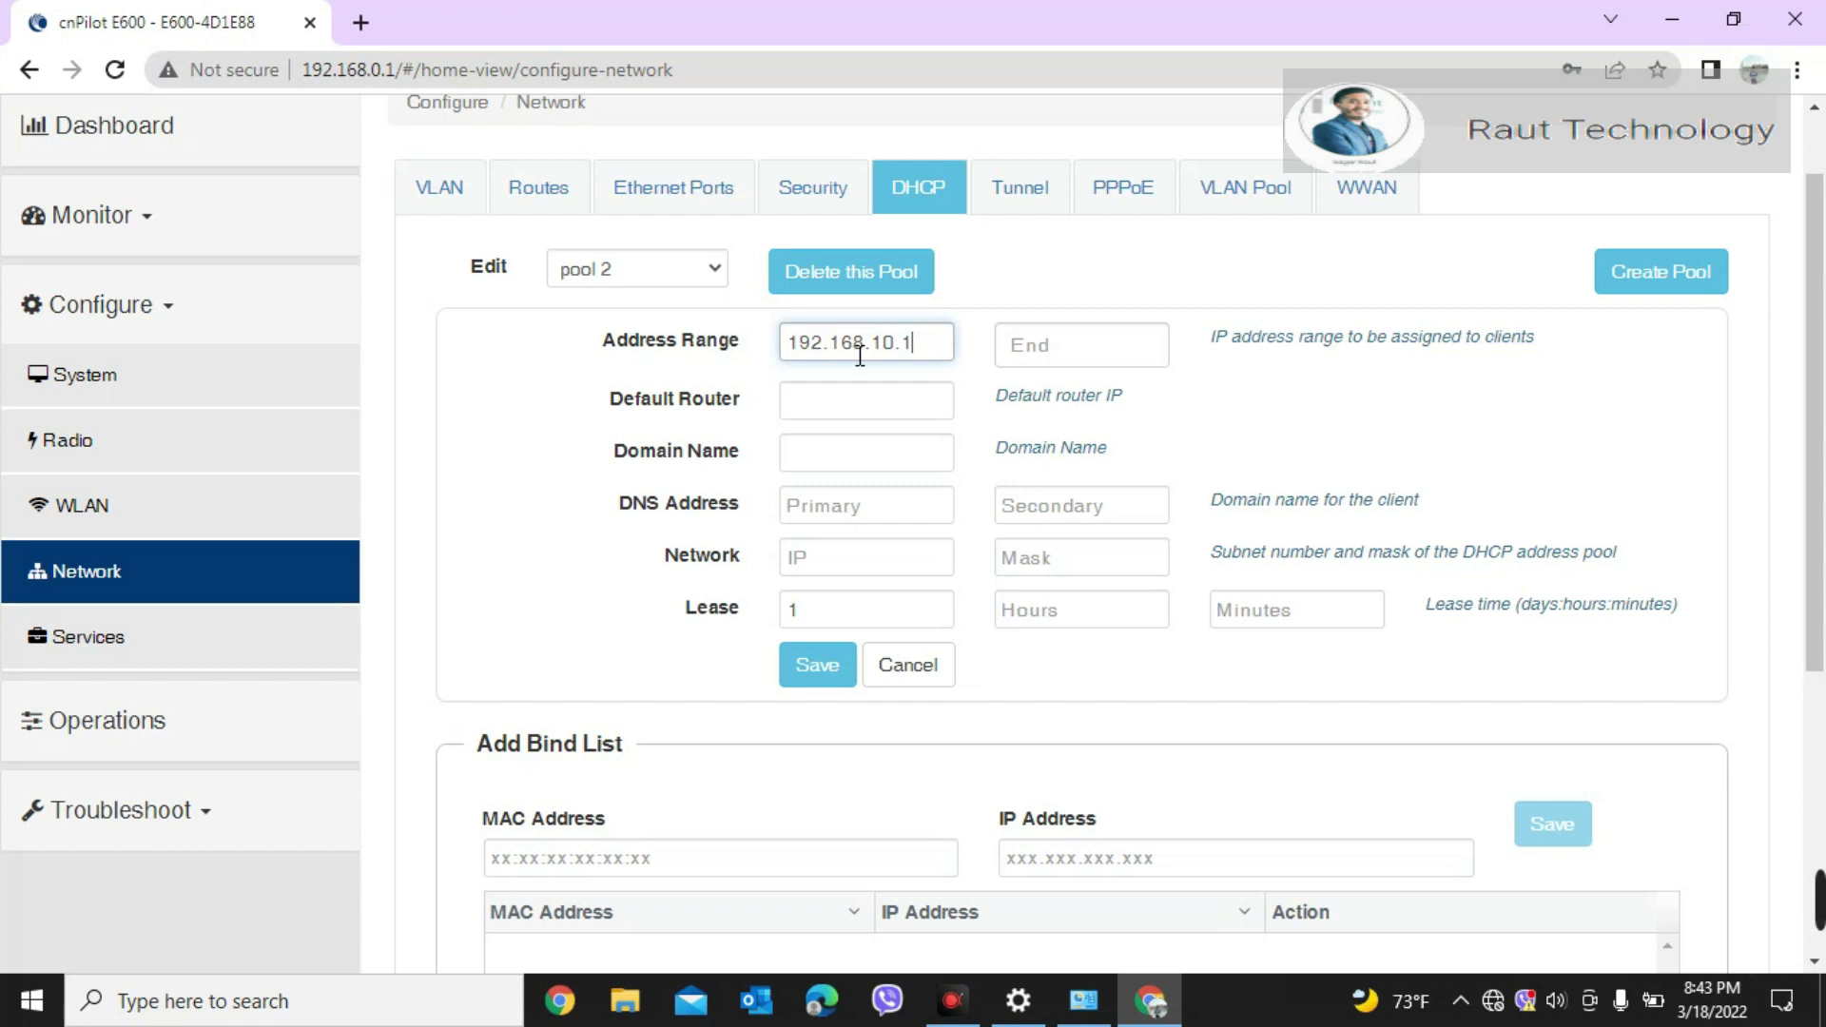
click(1055, 351)
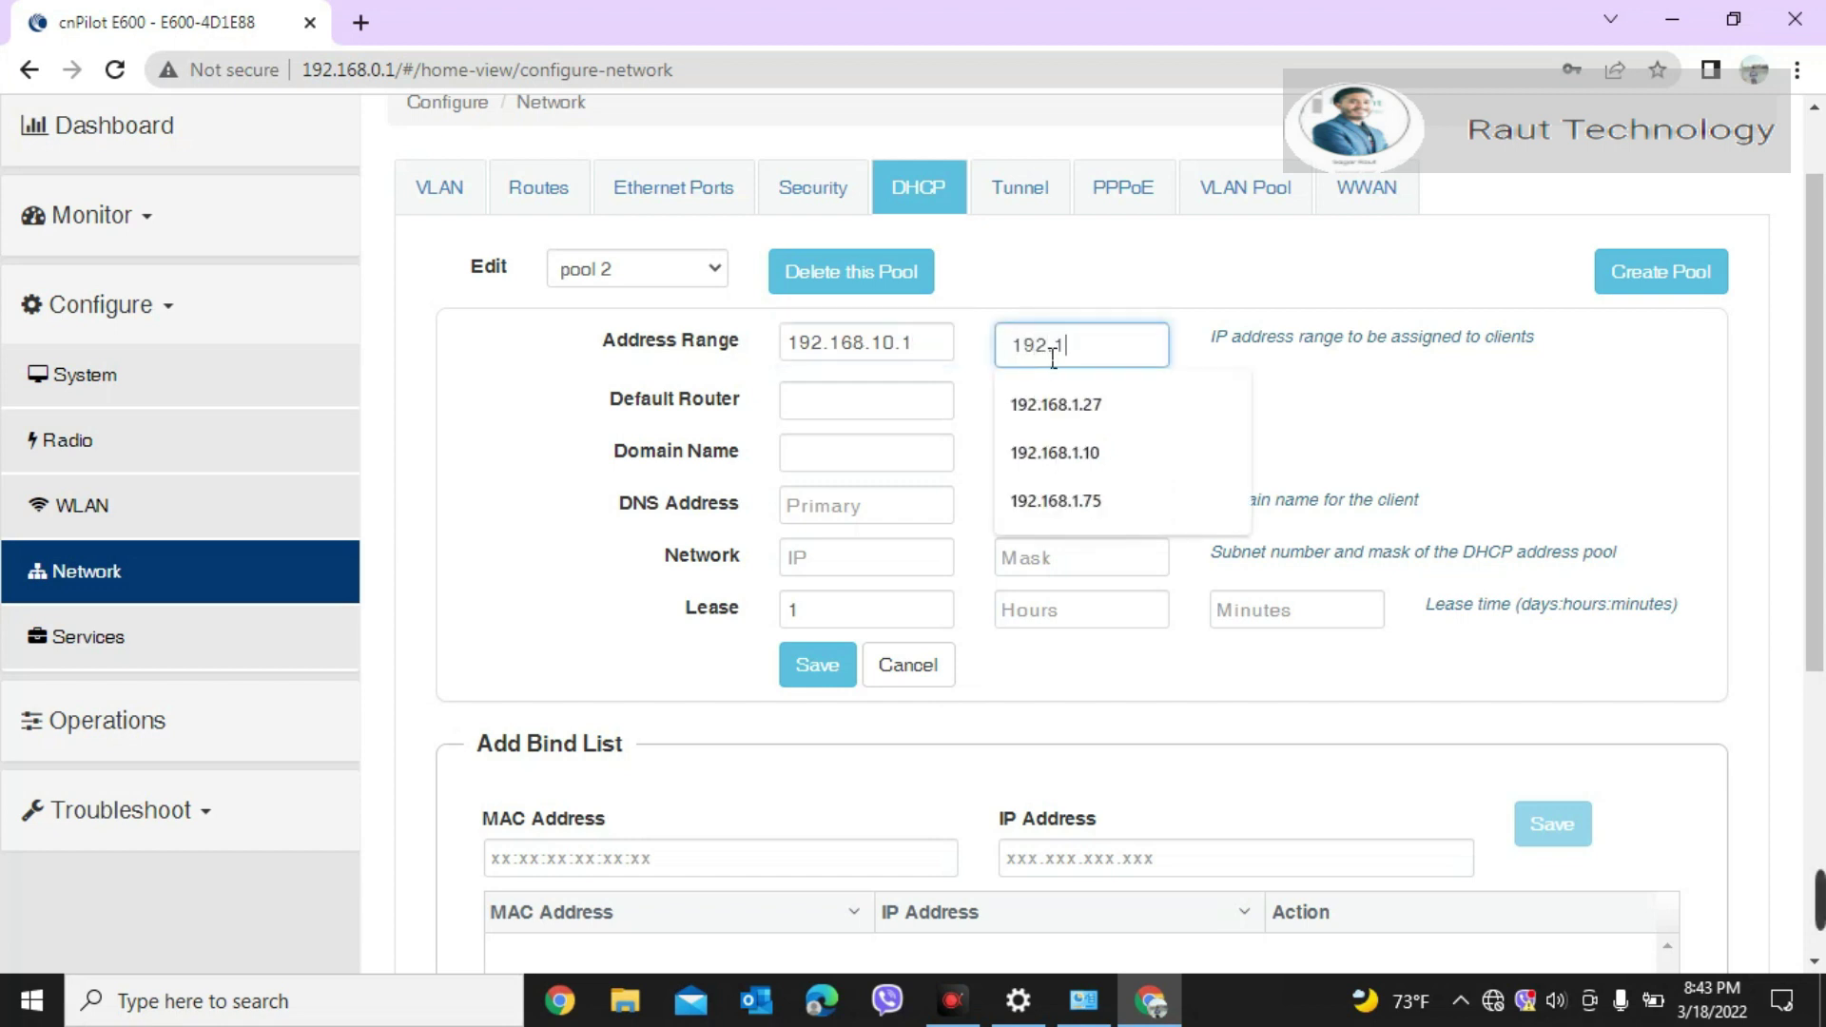
text(192.168.10)
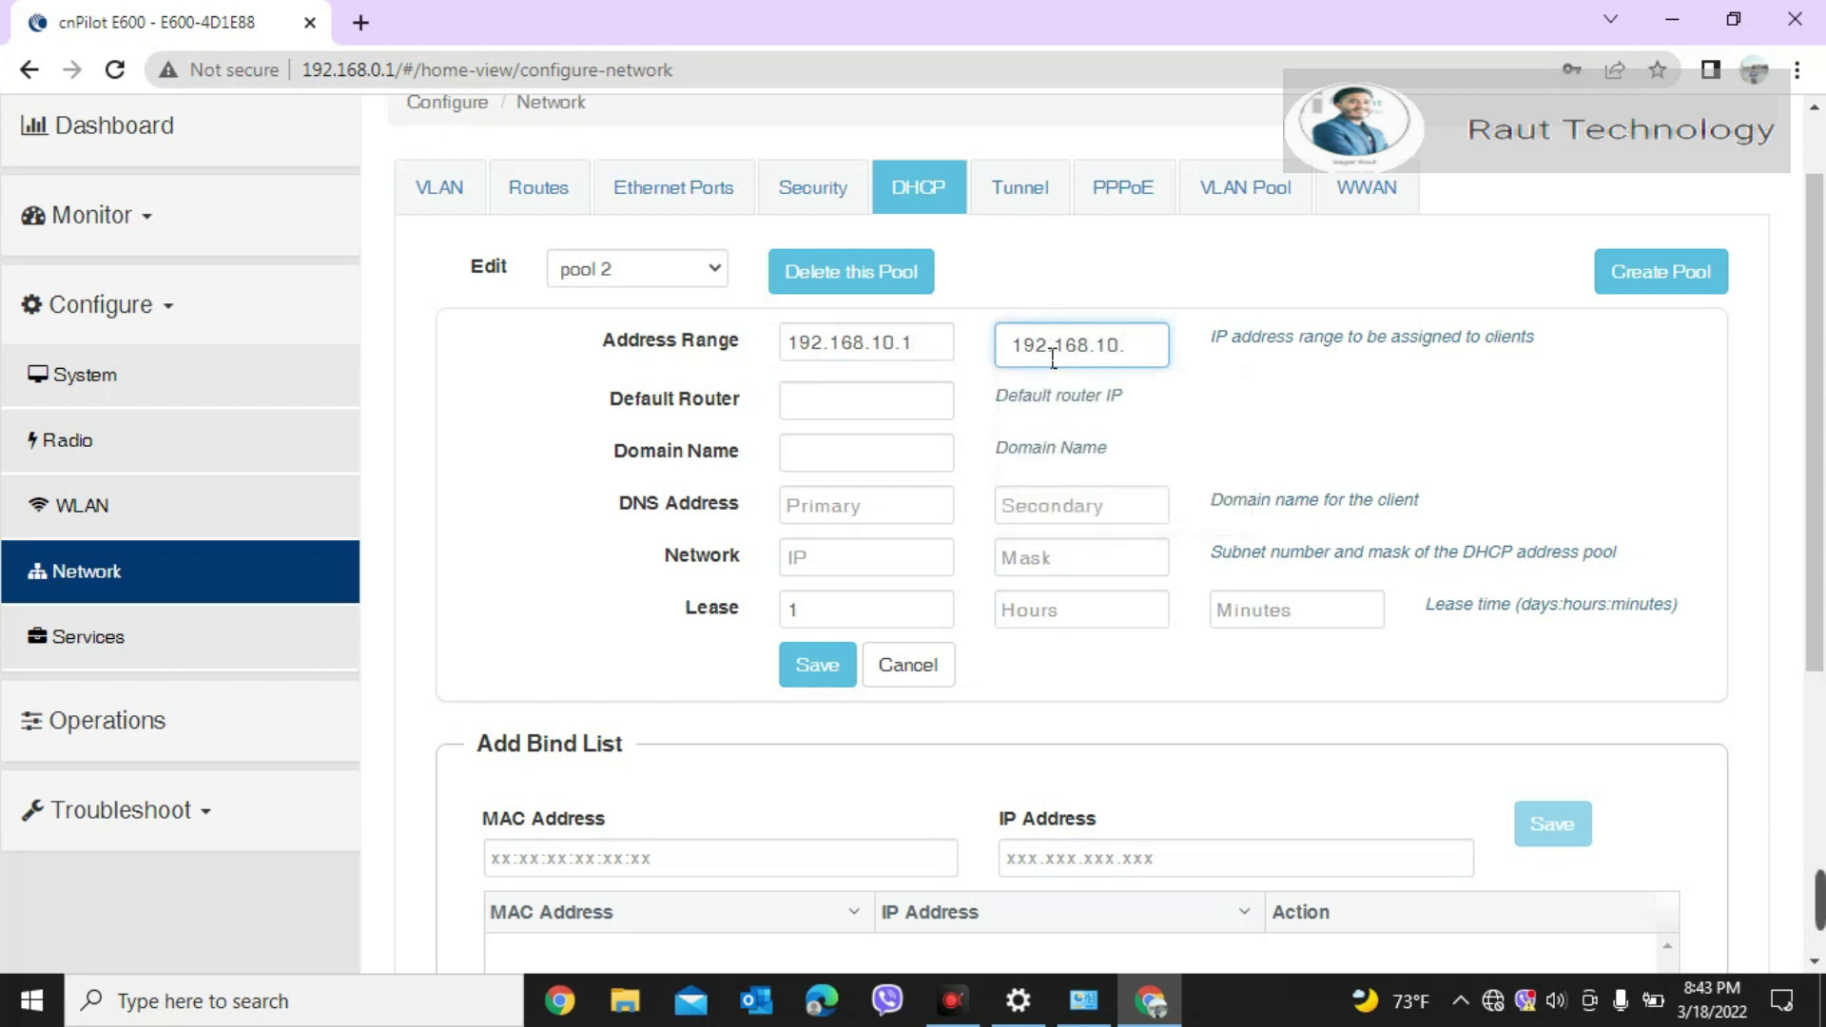
text(.100)
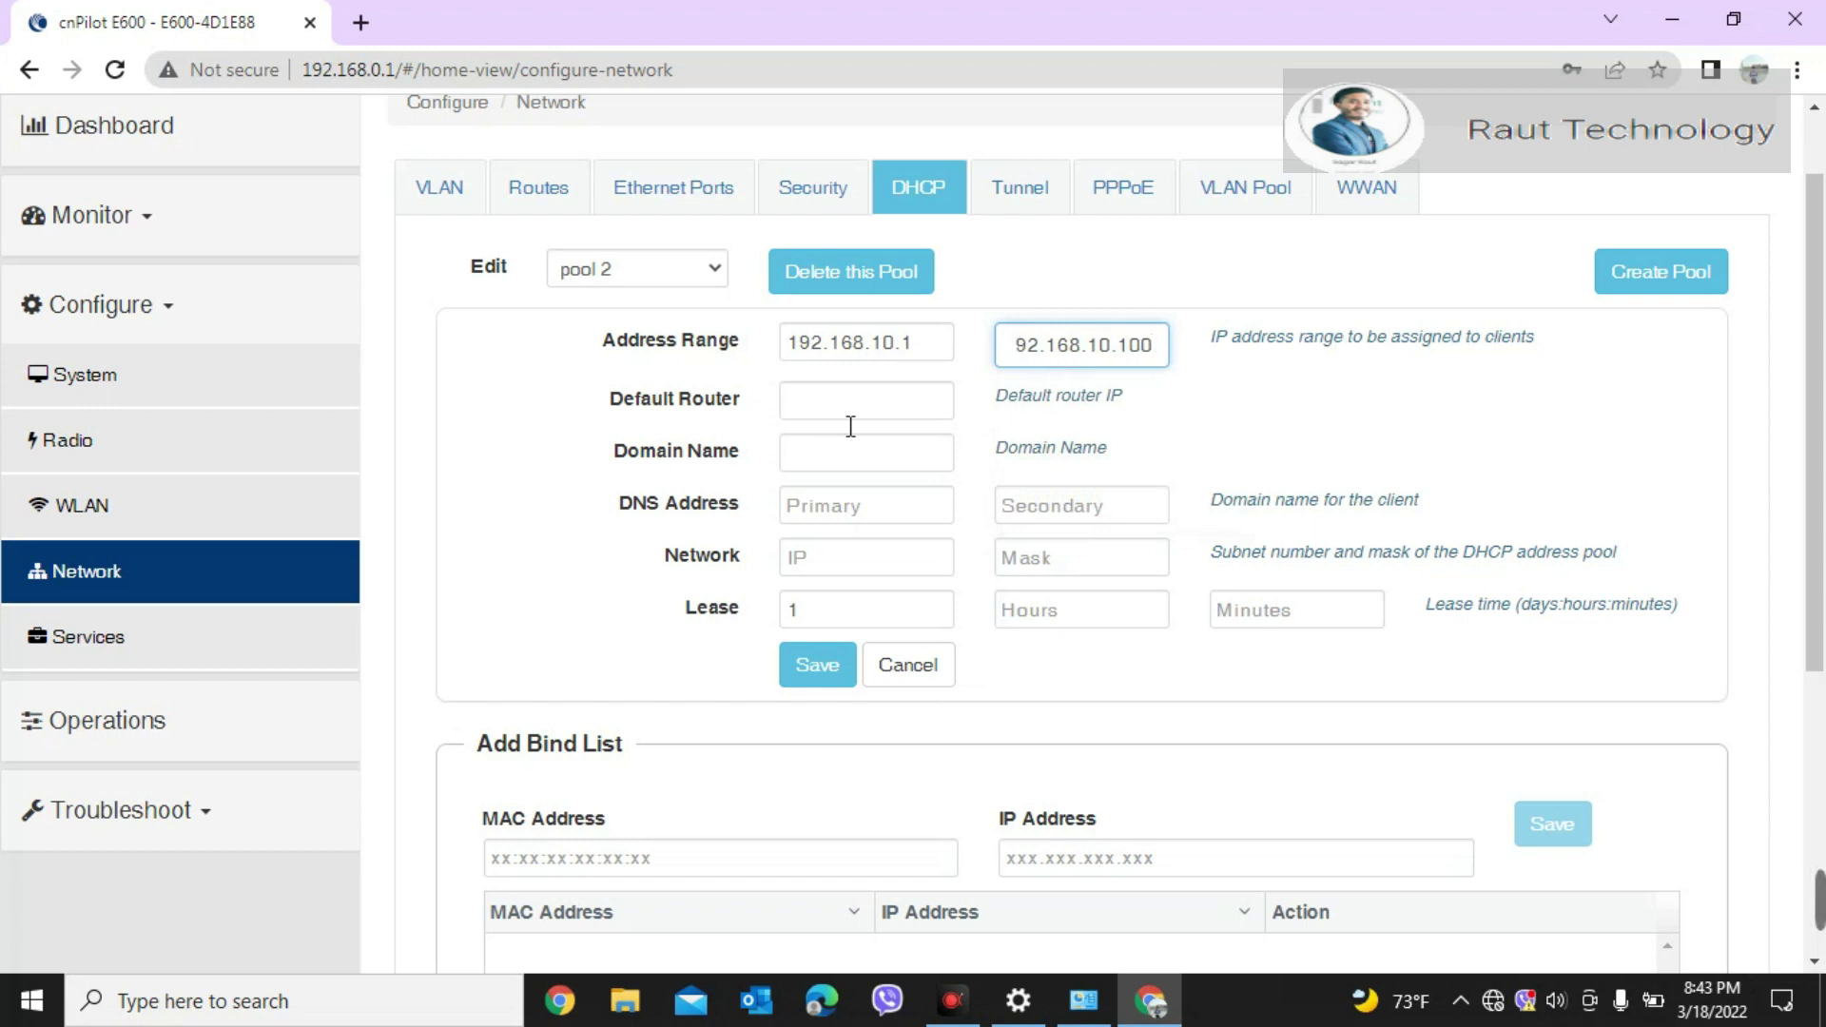
click(835, 400)
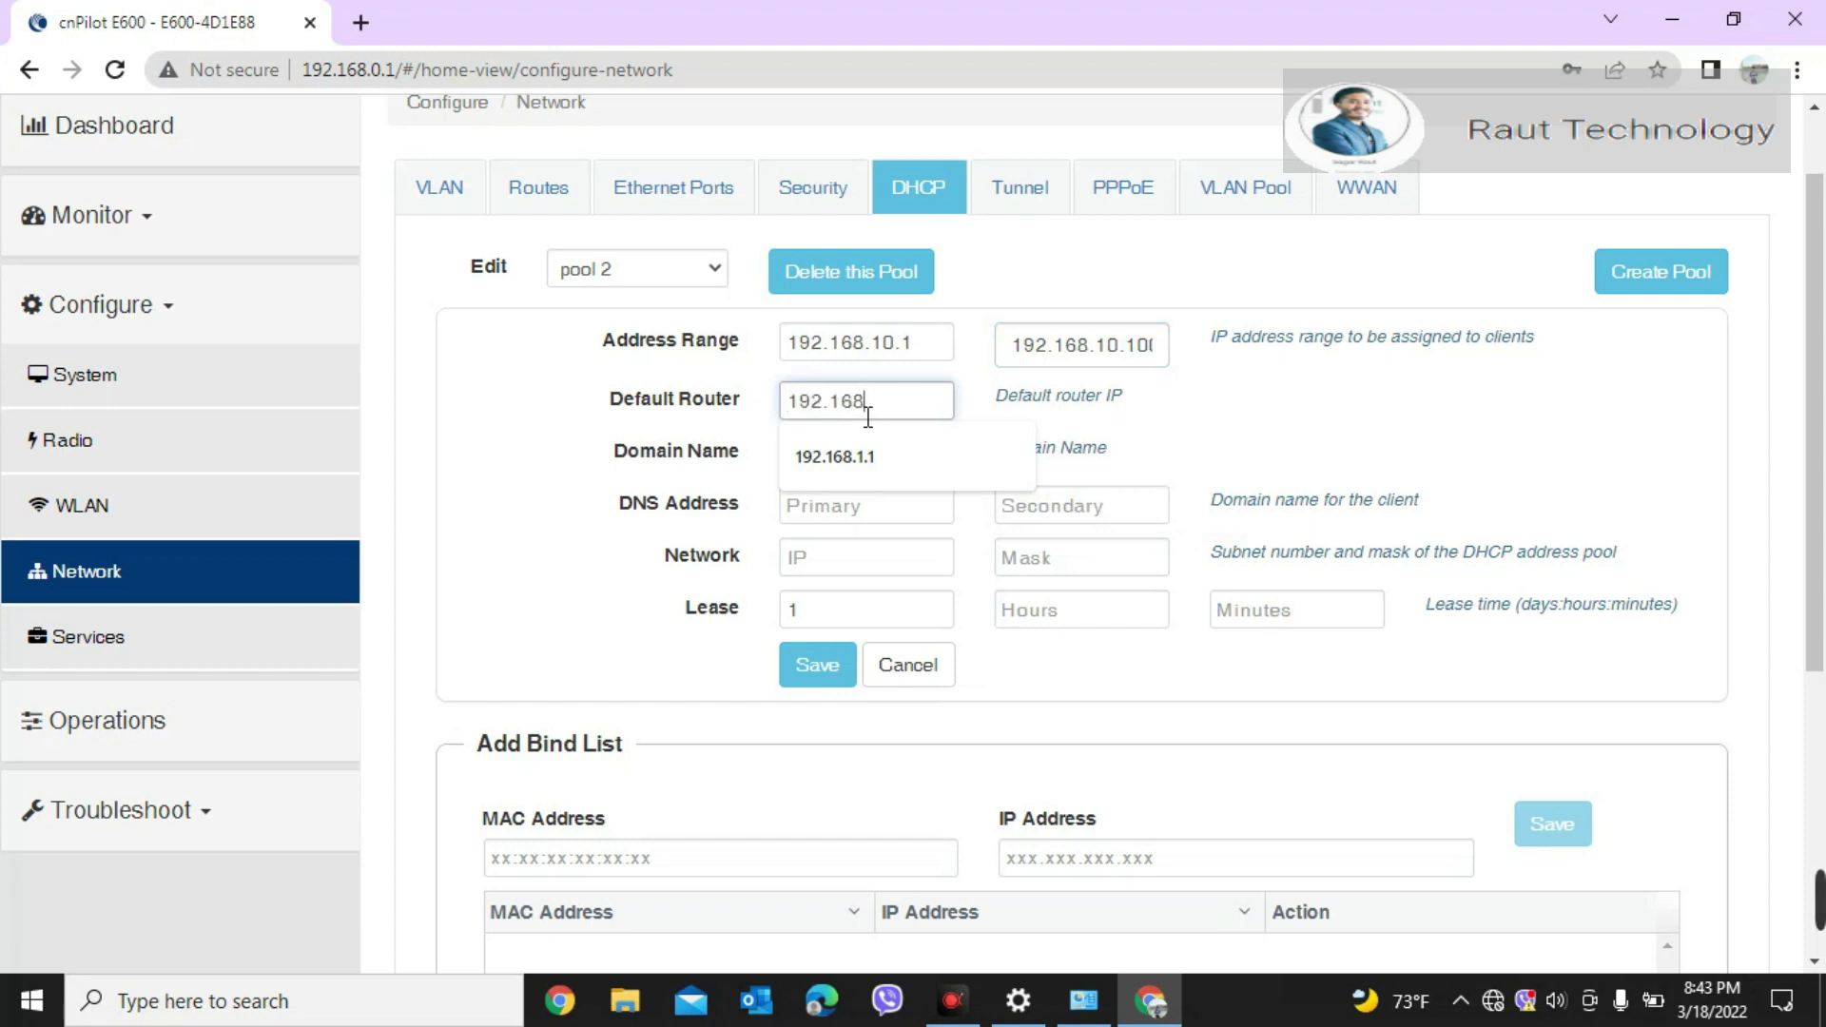
text(10.1)
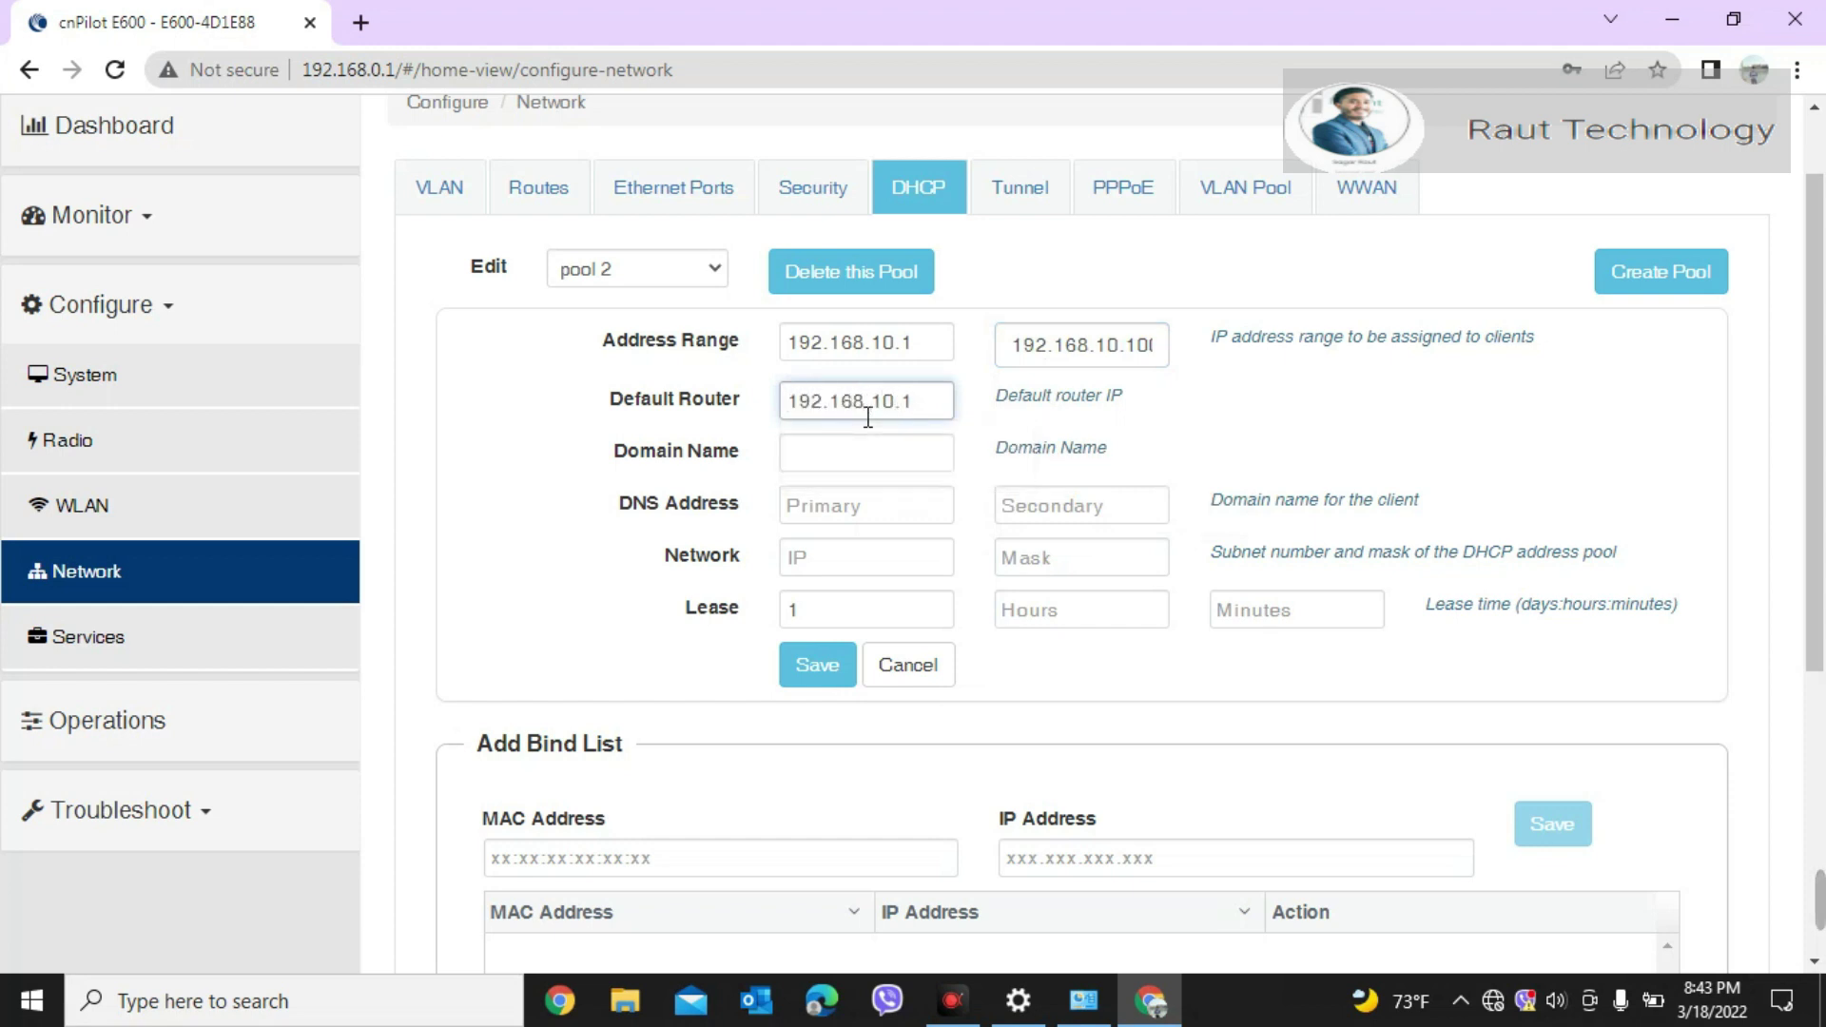
click(868, 462)
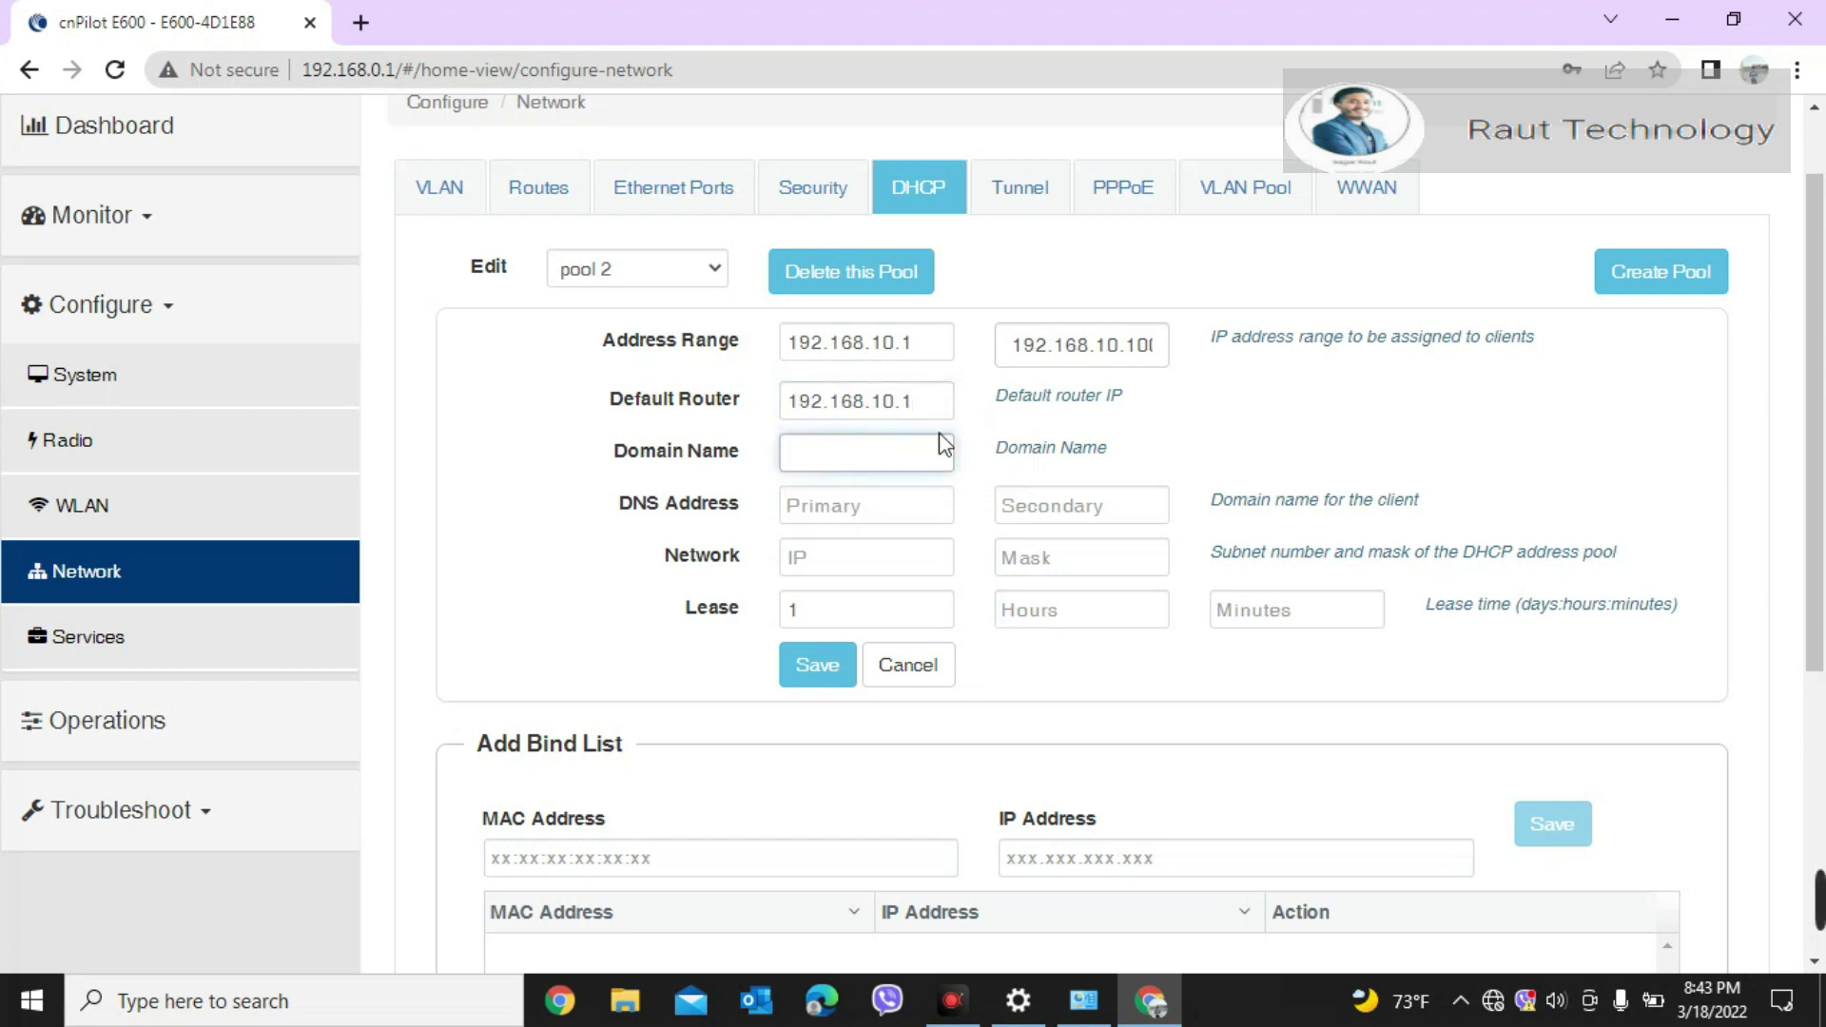
click(892, 520)
text(8.8.8.8)
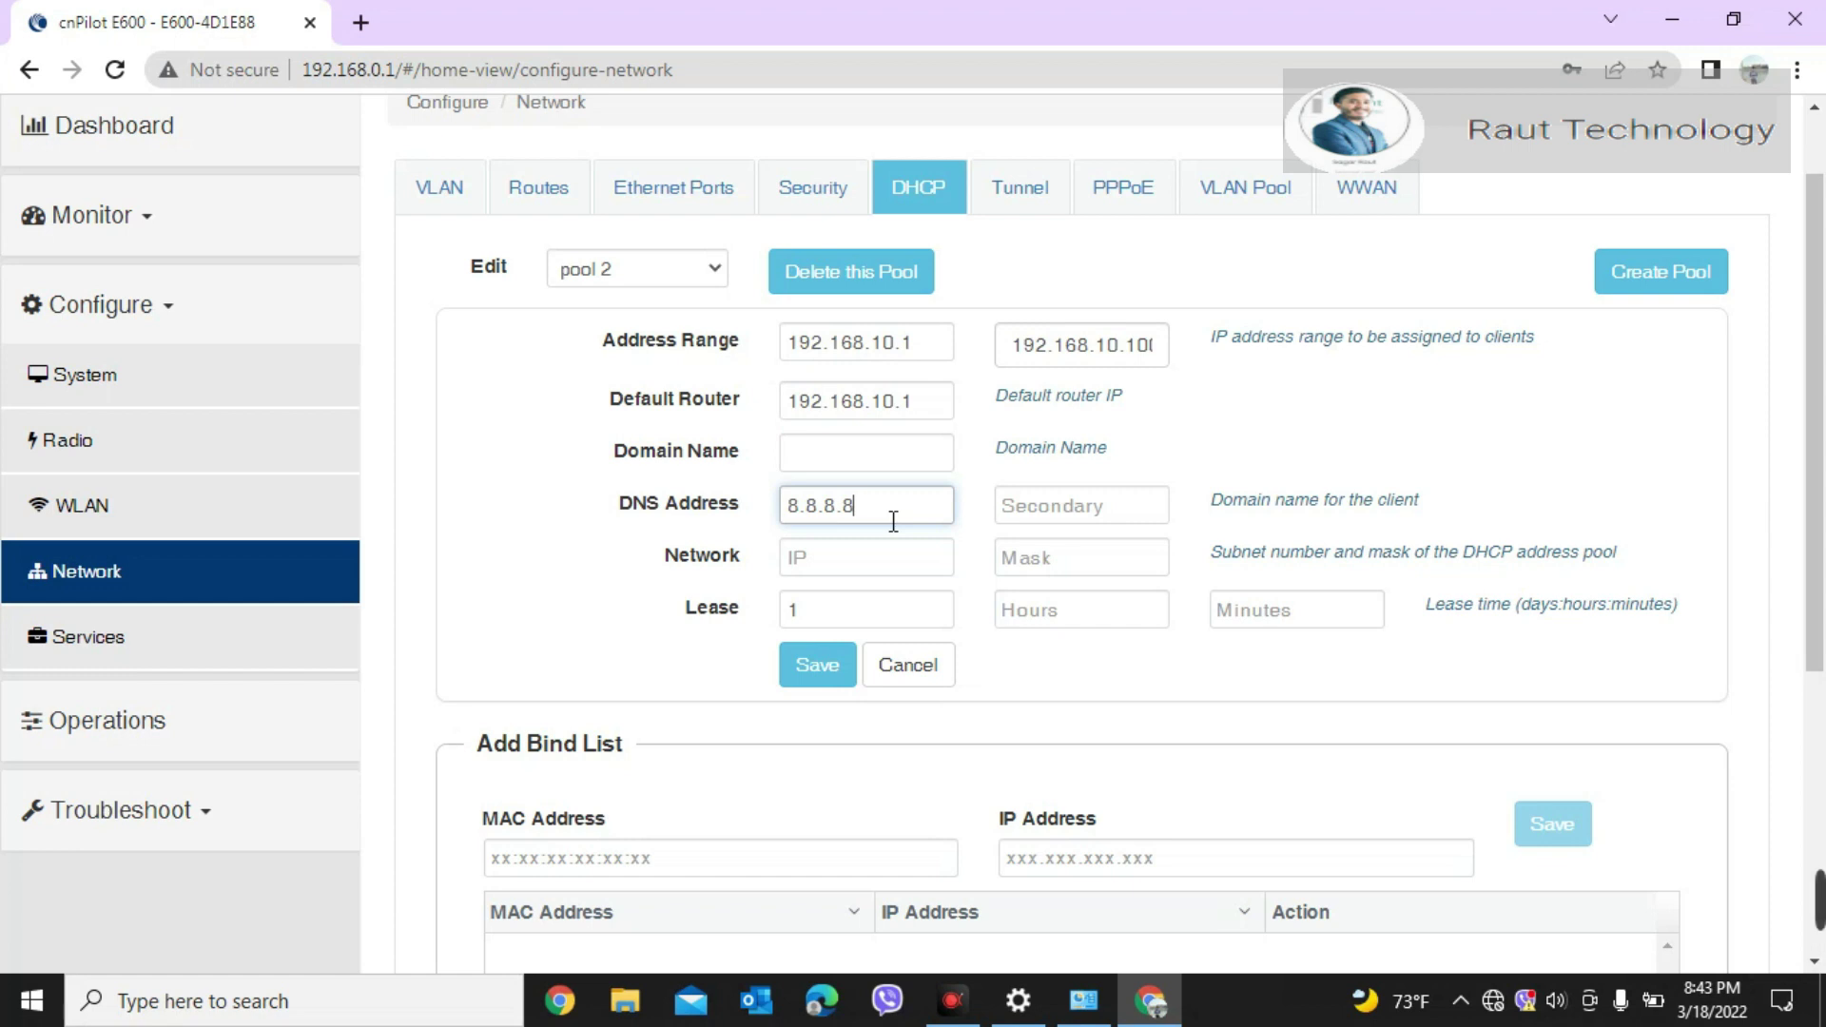
Step: Set pool 2's network to 192.168.10.0 with mask 255.255.255.0 and save it
click(914, 564)
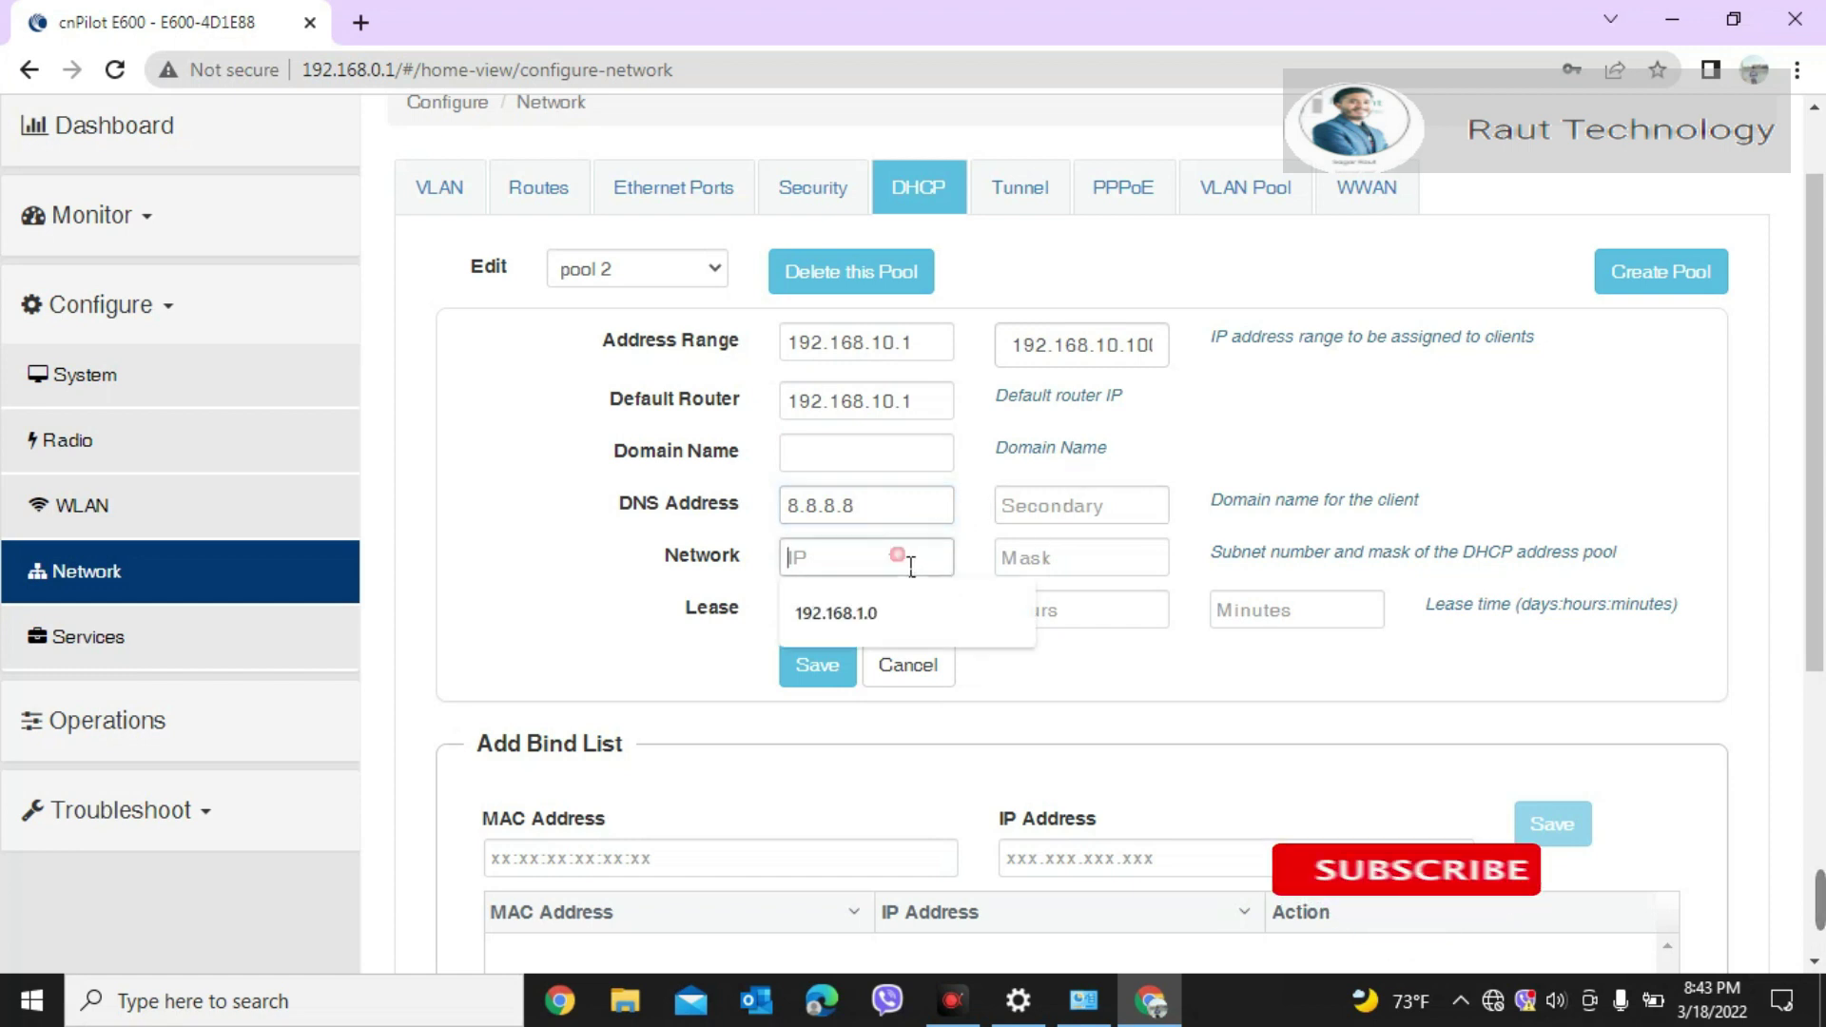
text(192.168.)
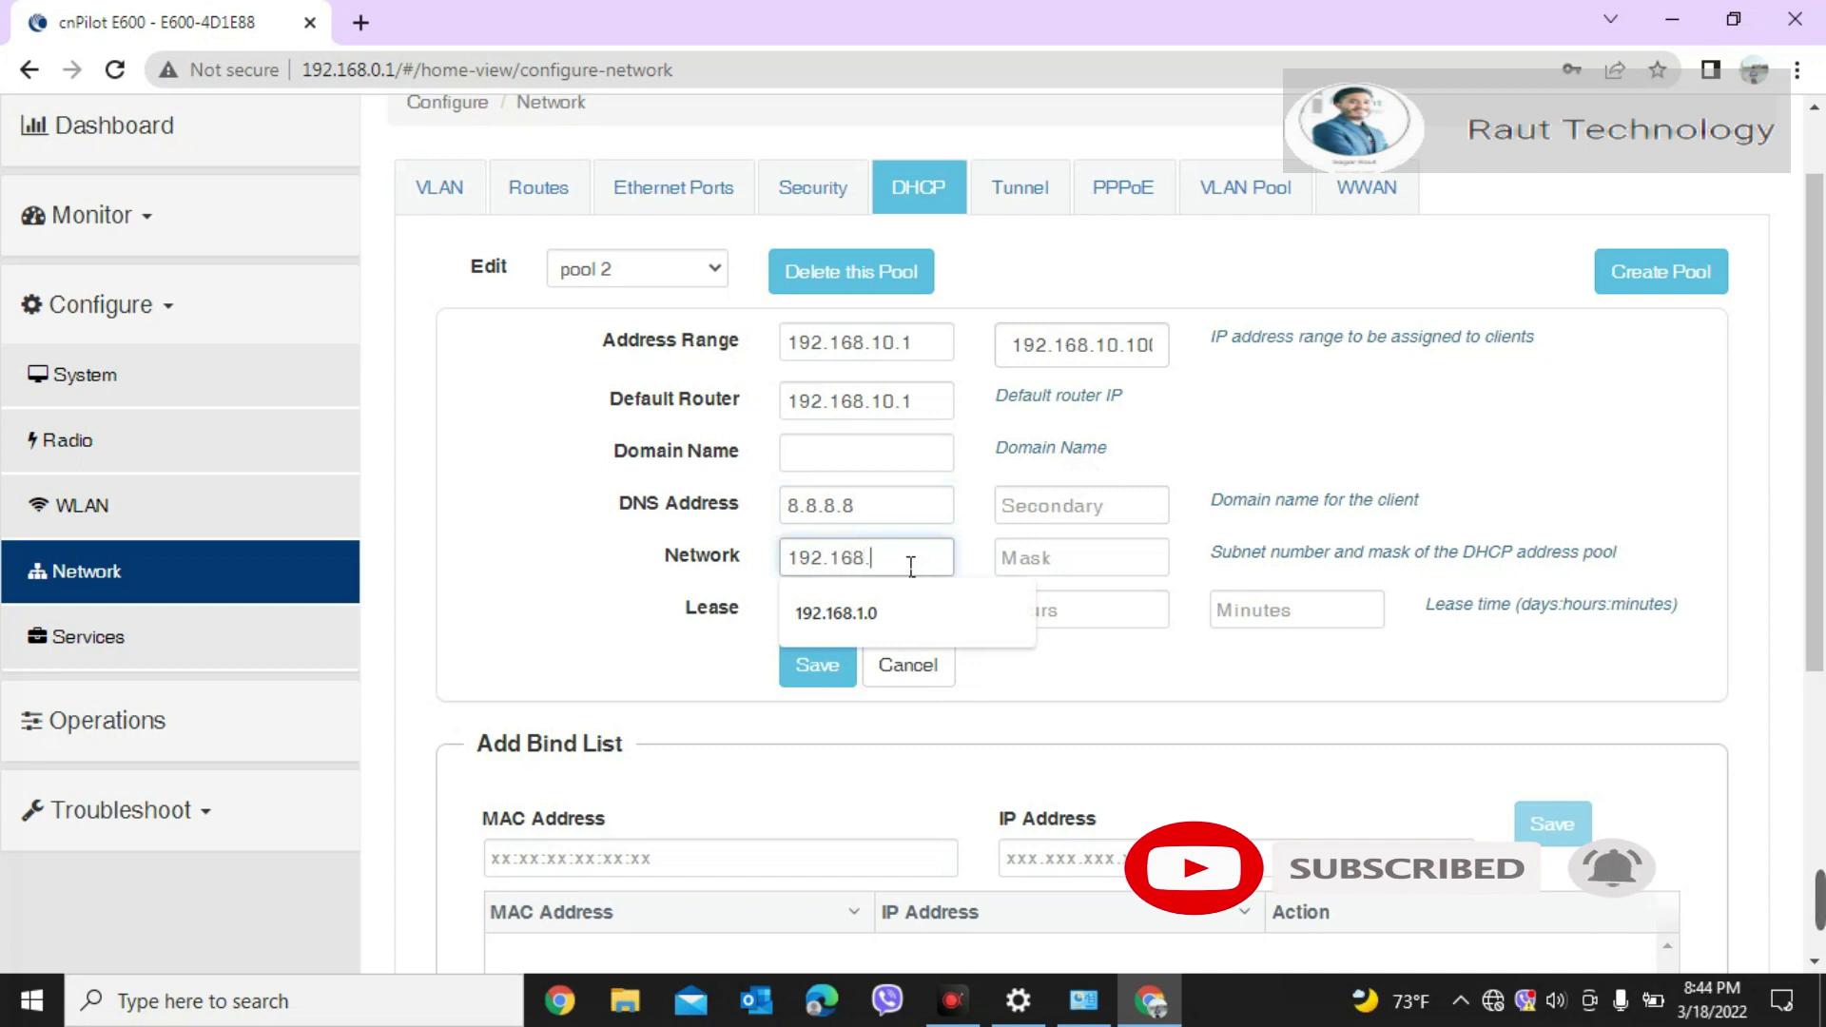
text(10.0)
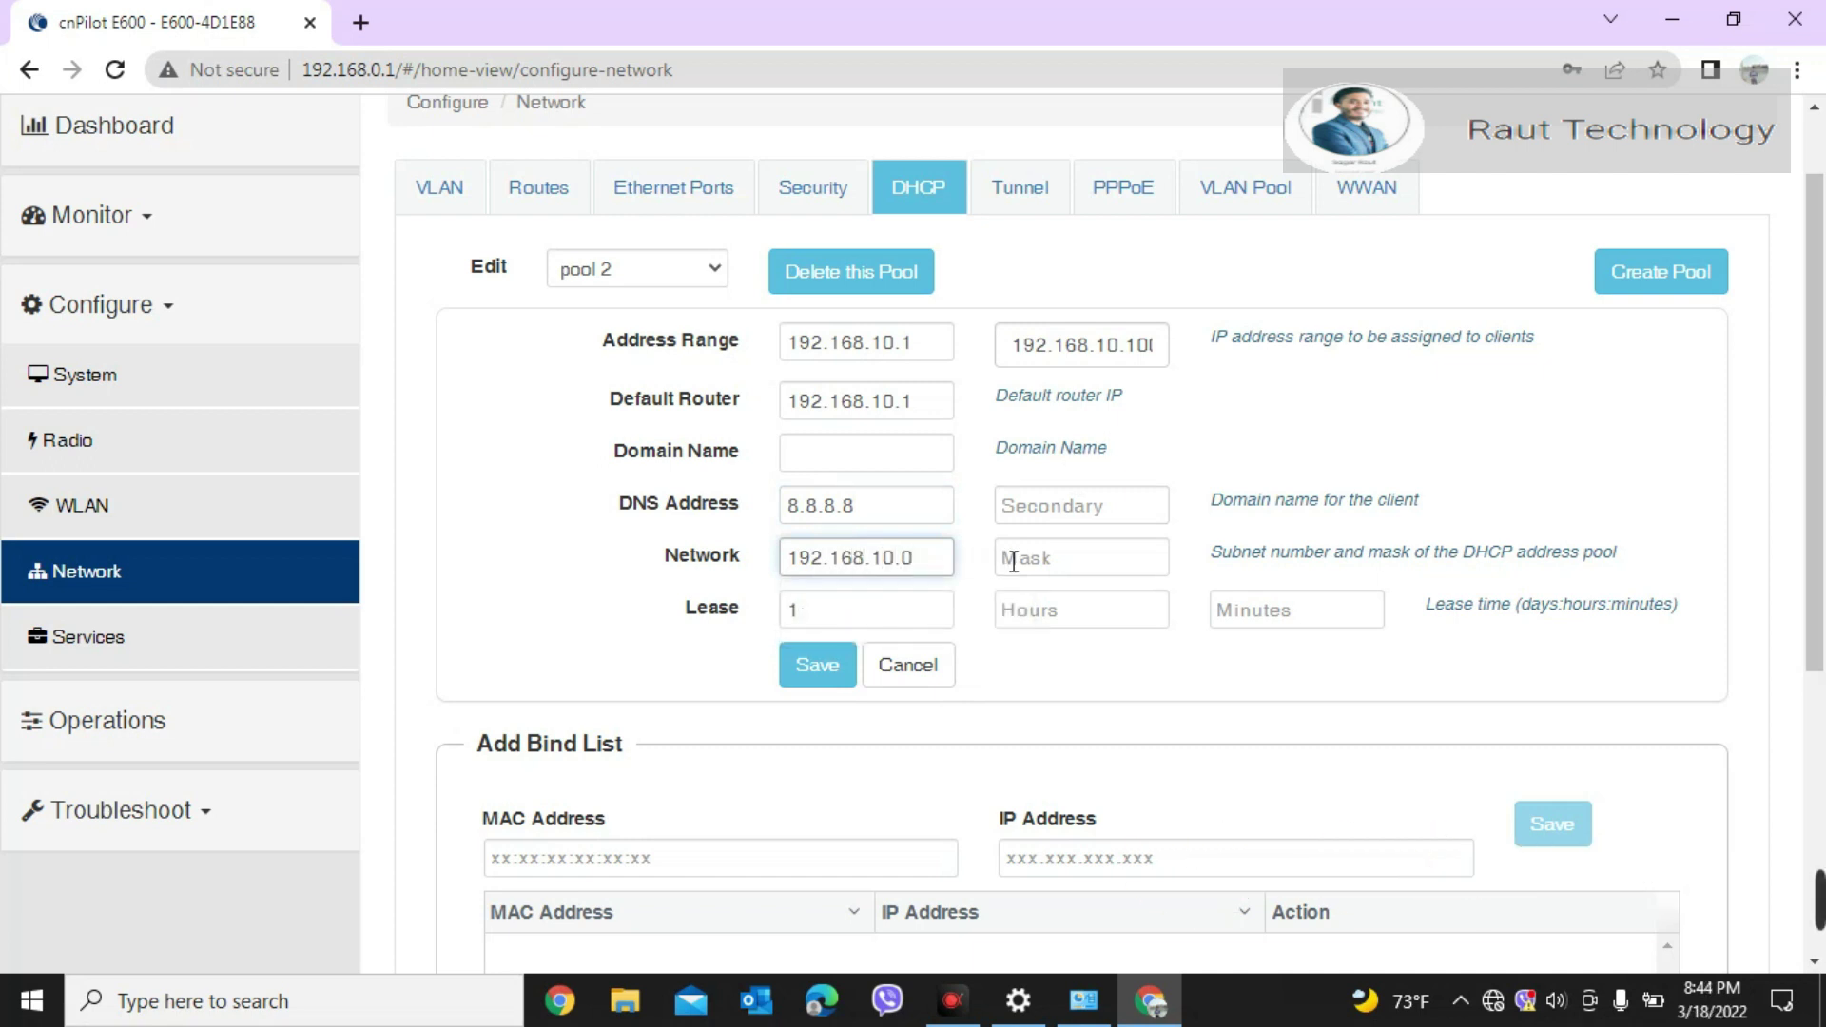
click(1013, 561)
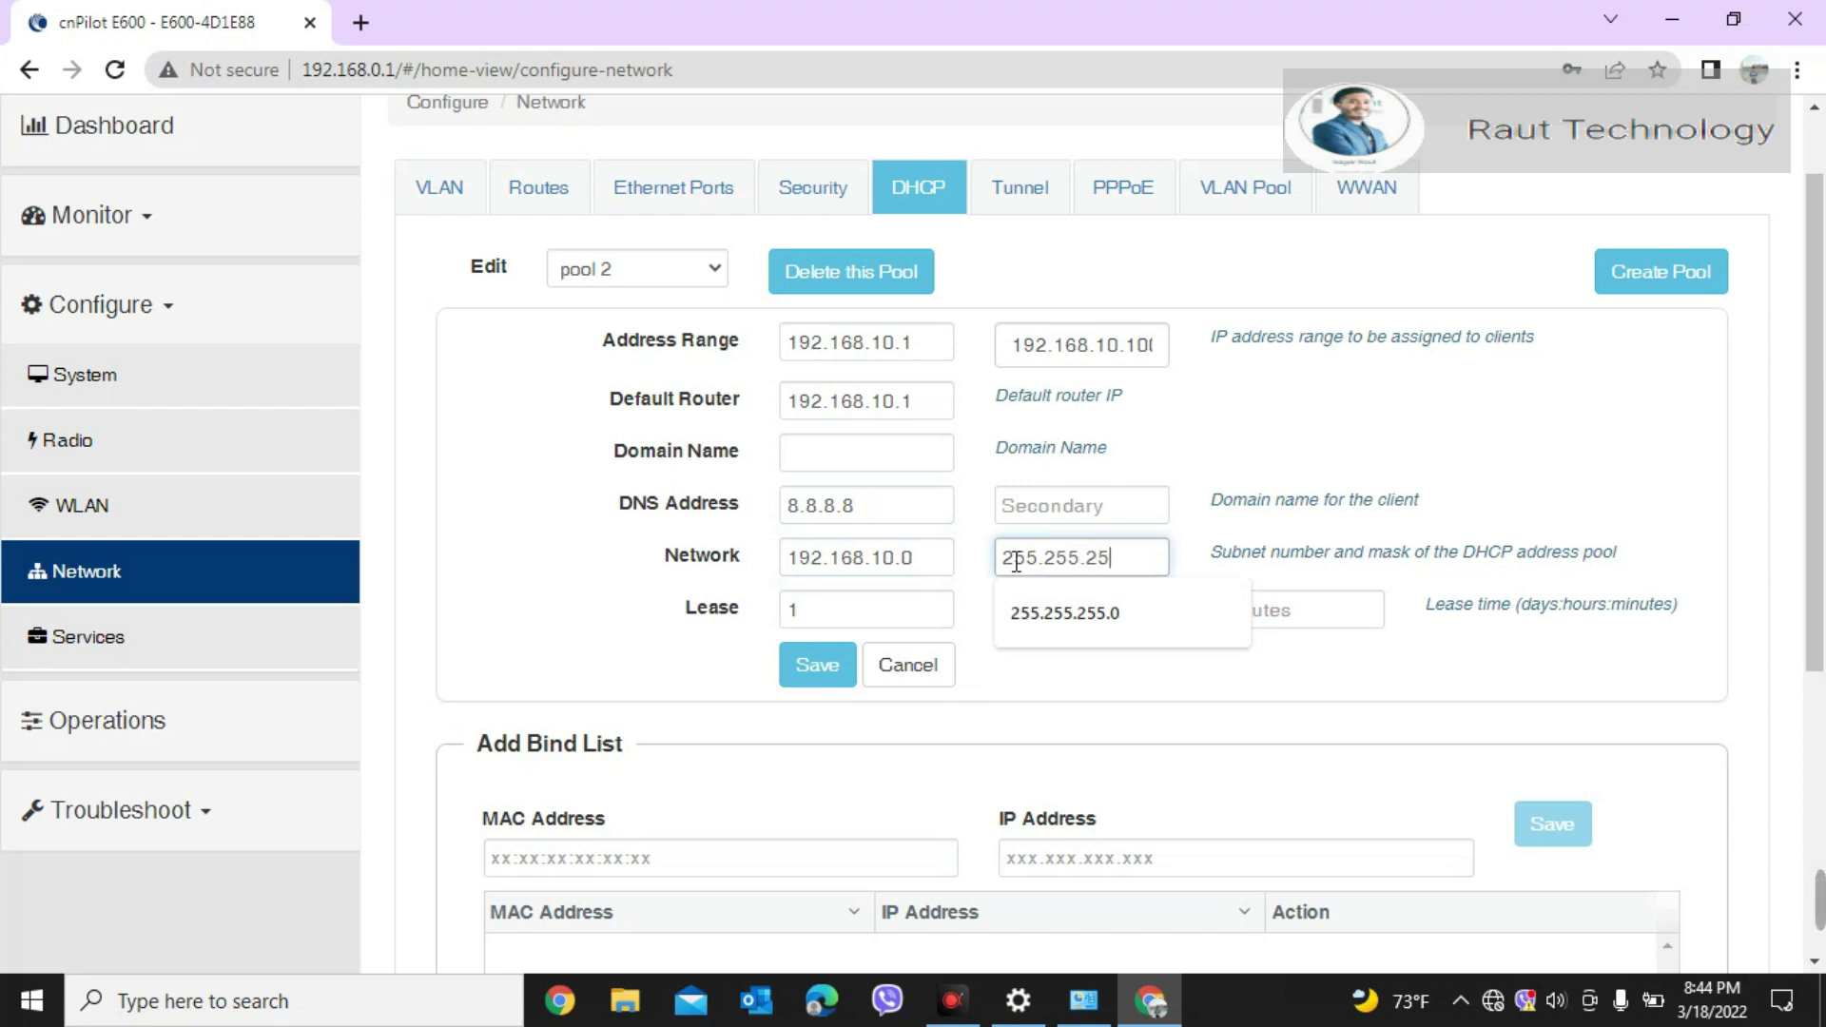
text(255.255.255.0)
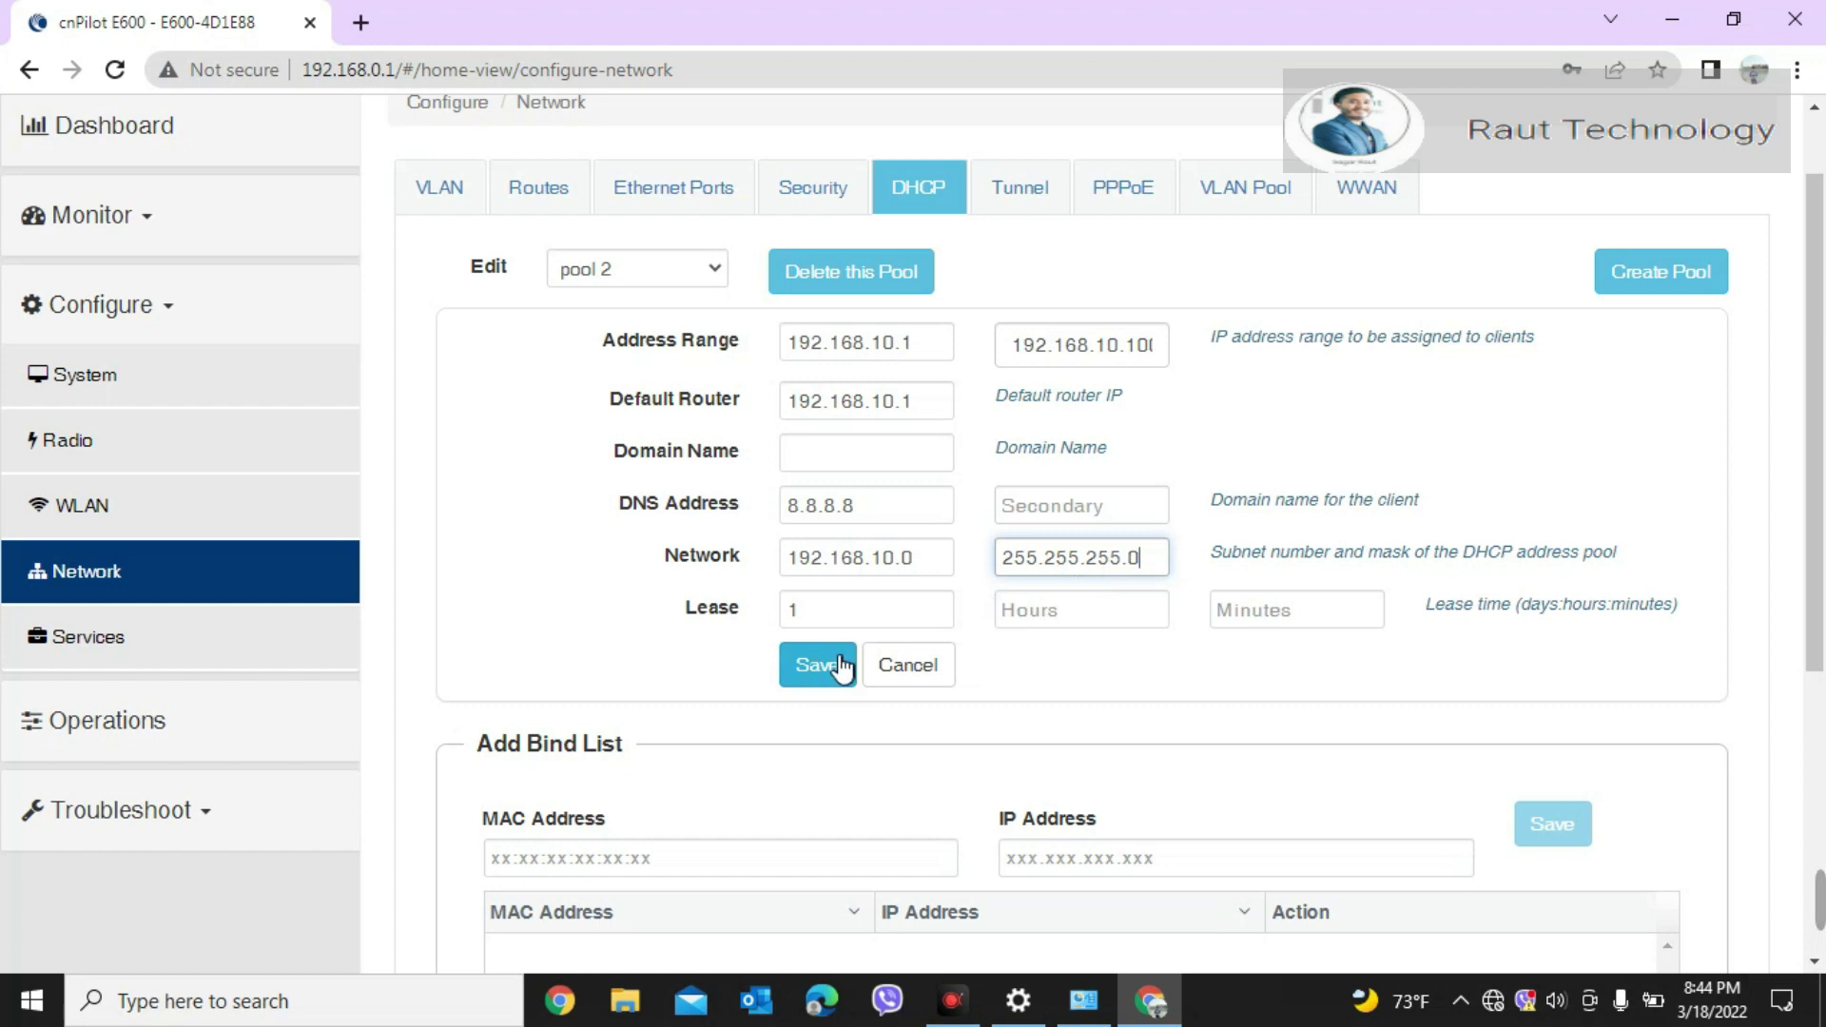
drag(1818, 447, 1785, 423)
click(820, 702)
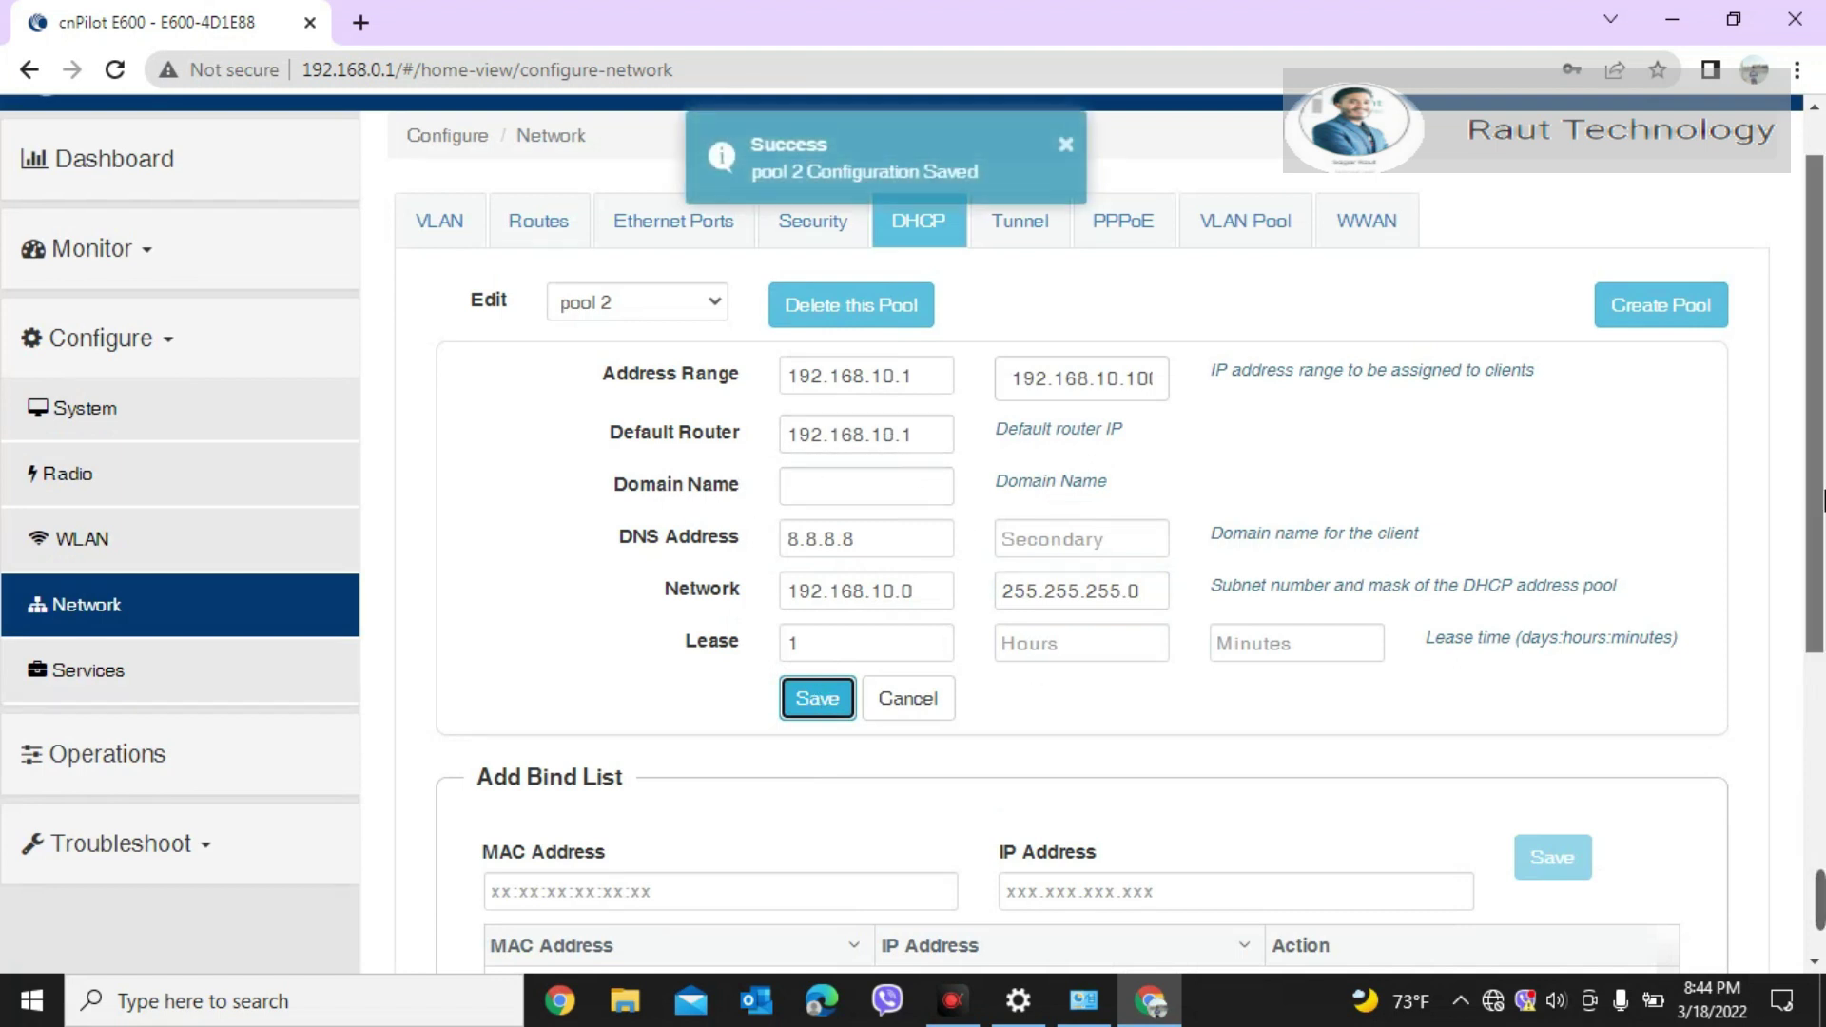
scroll(1819, 501, down, 4)
scroll(1819, 501, up, 5)
click(723, 403)
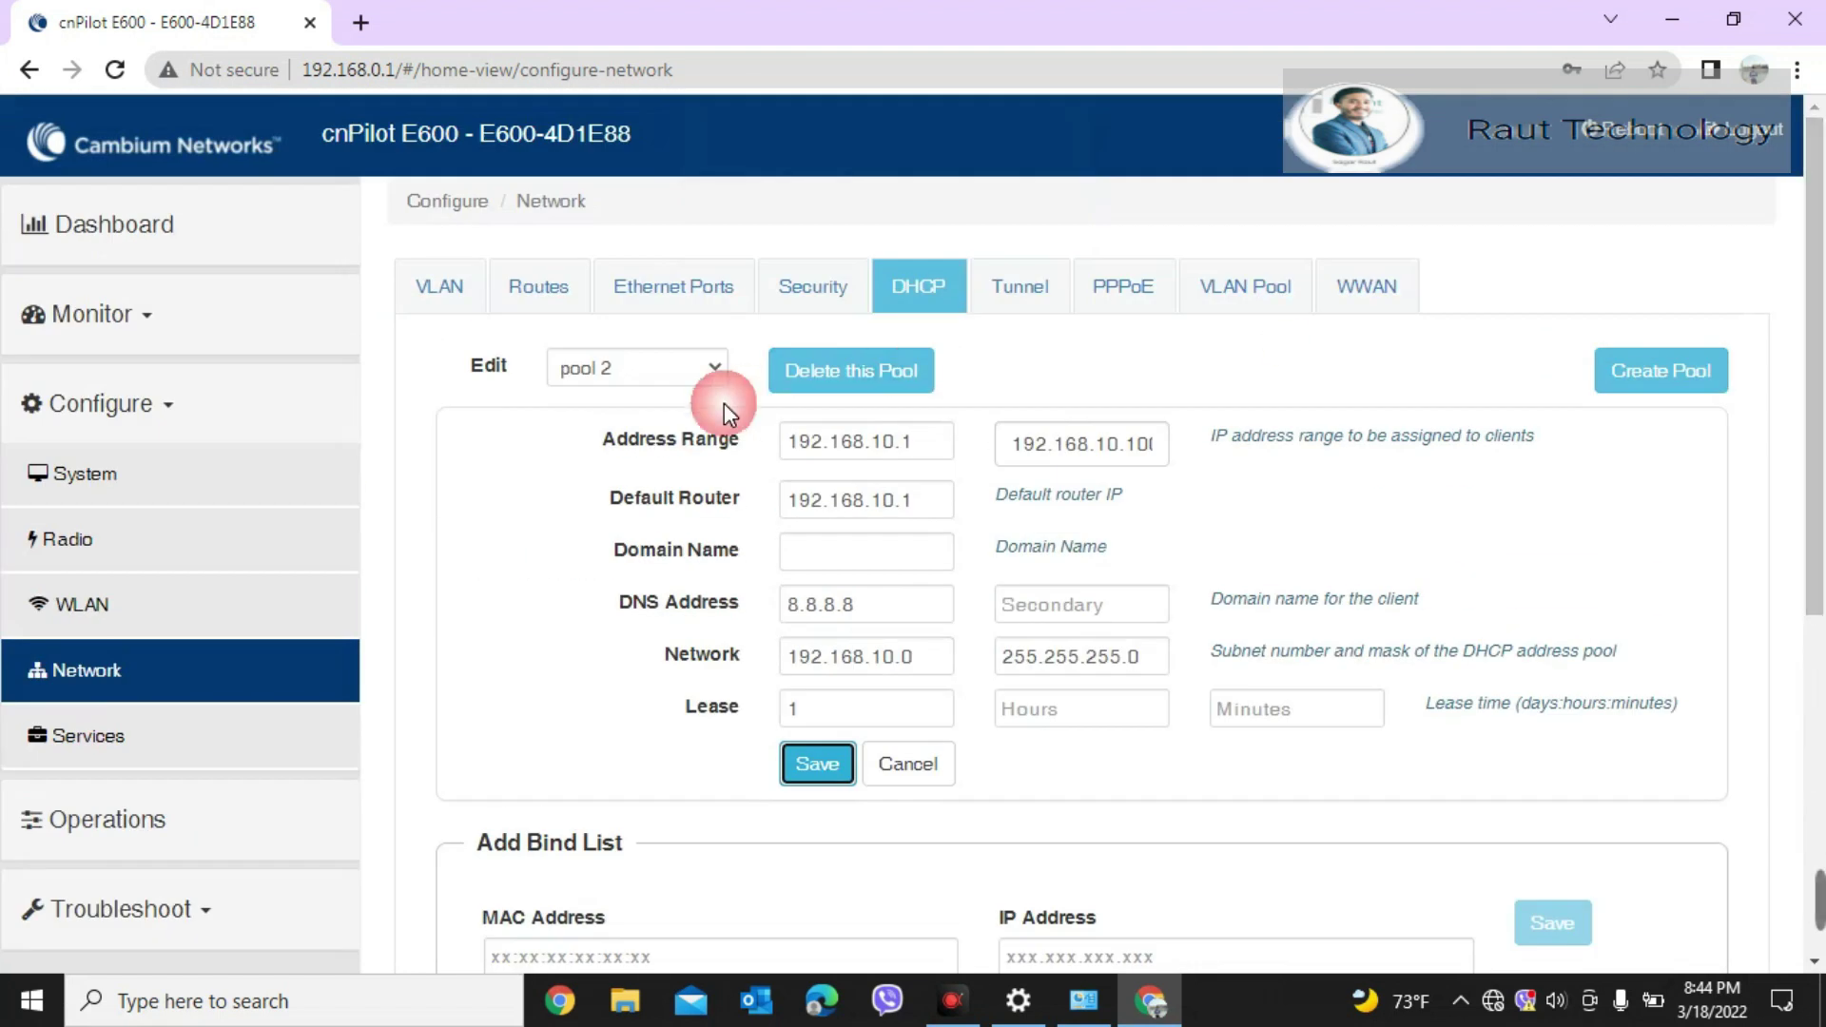
Step: Add a new L3 VLAN interface with VLAN ID 2 and select it for editing
click(511, 287)
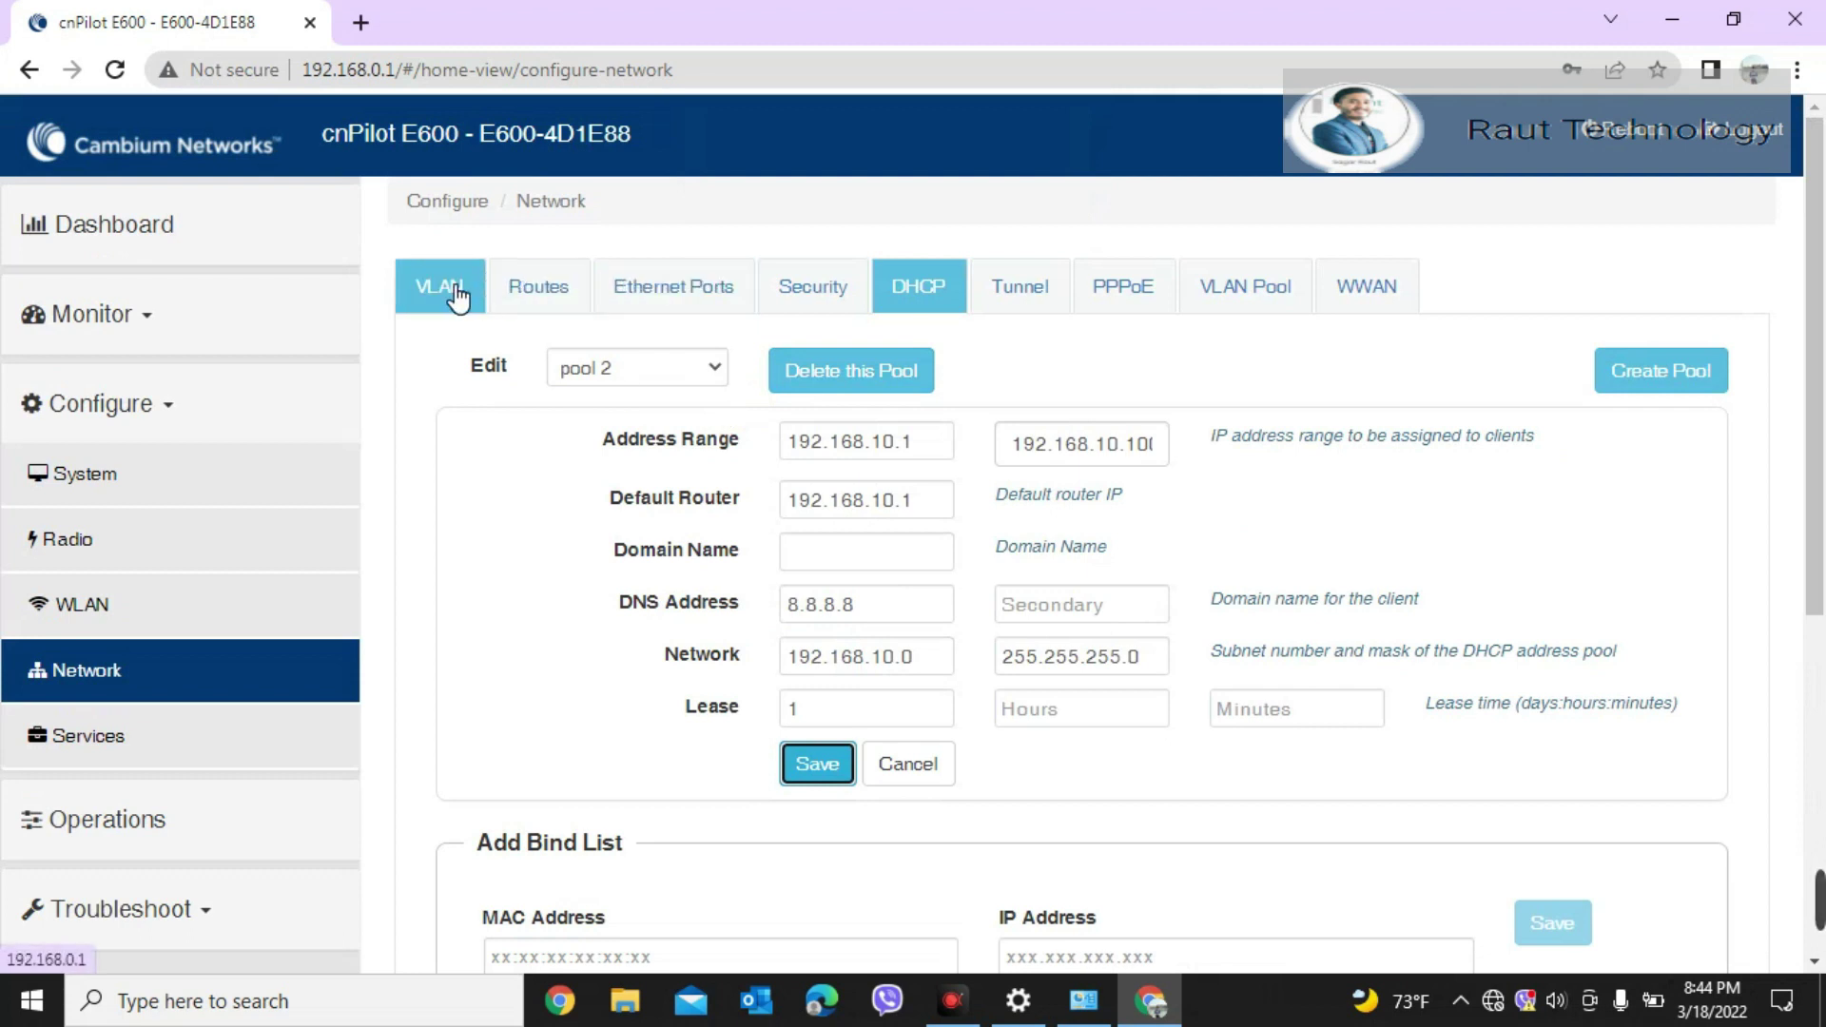
click(440, 287)
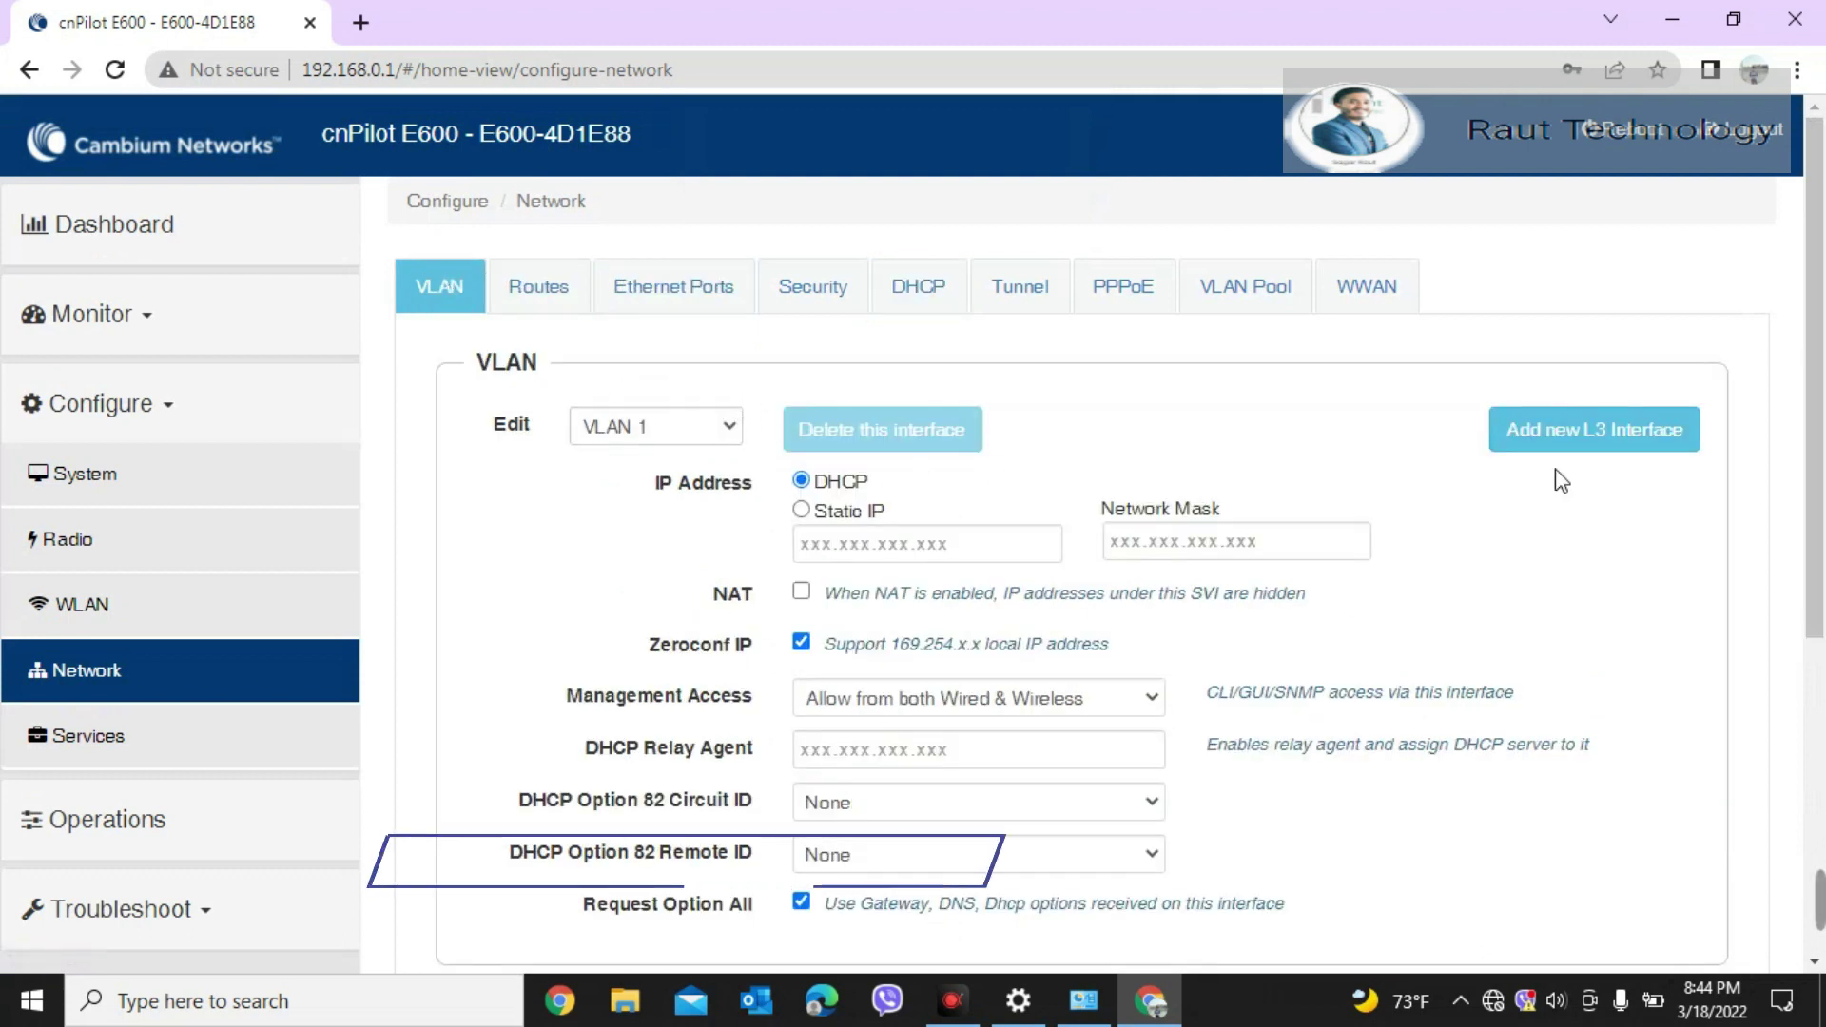
click(1597, 439)
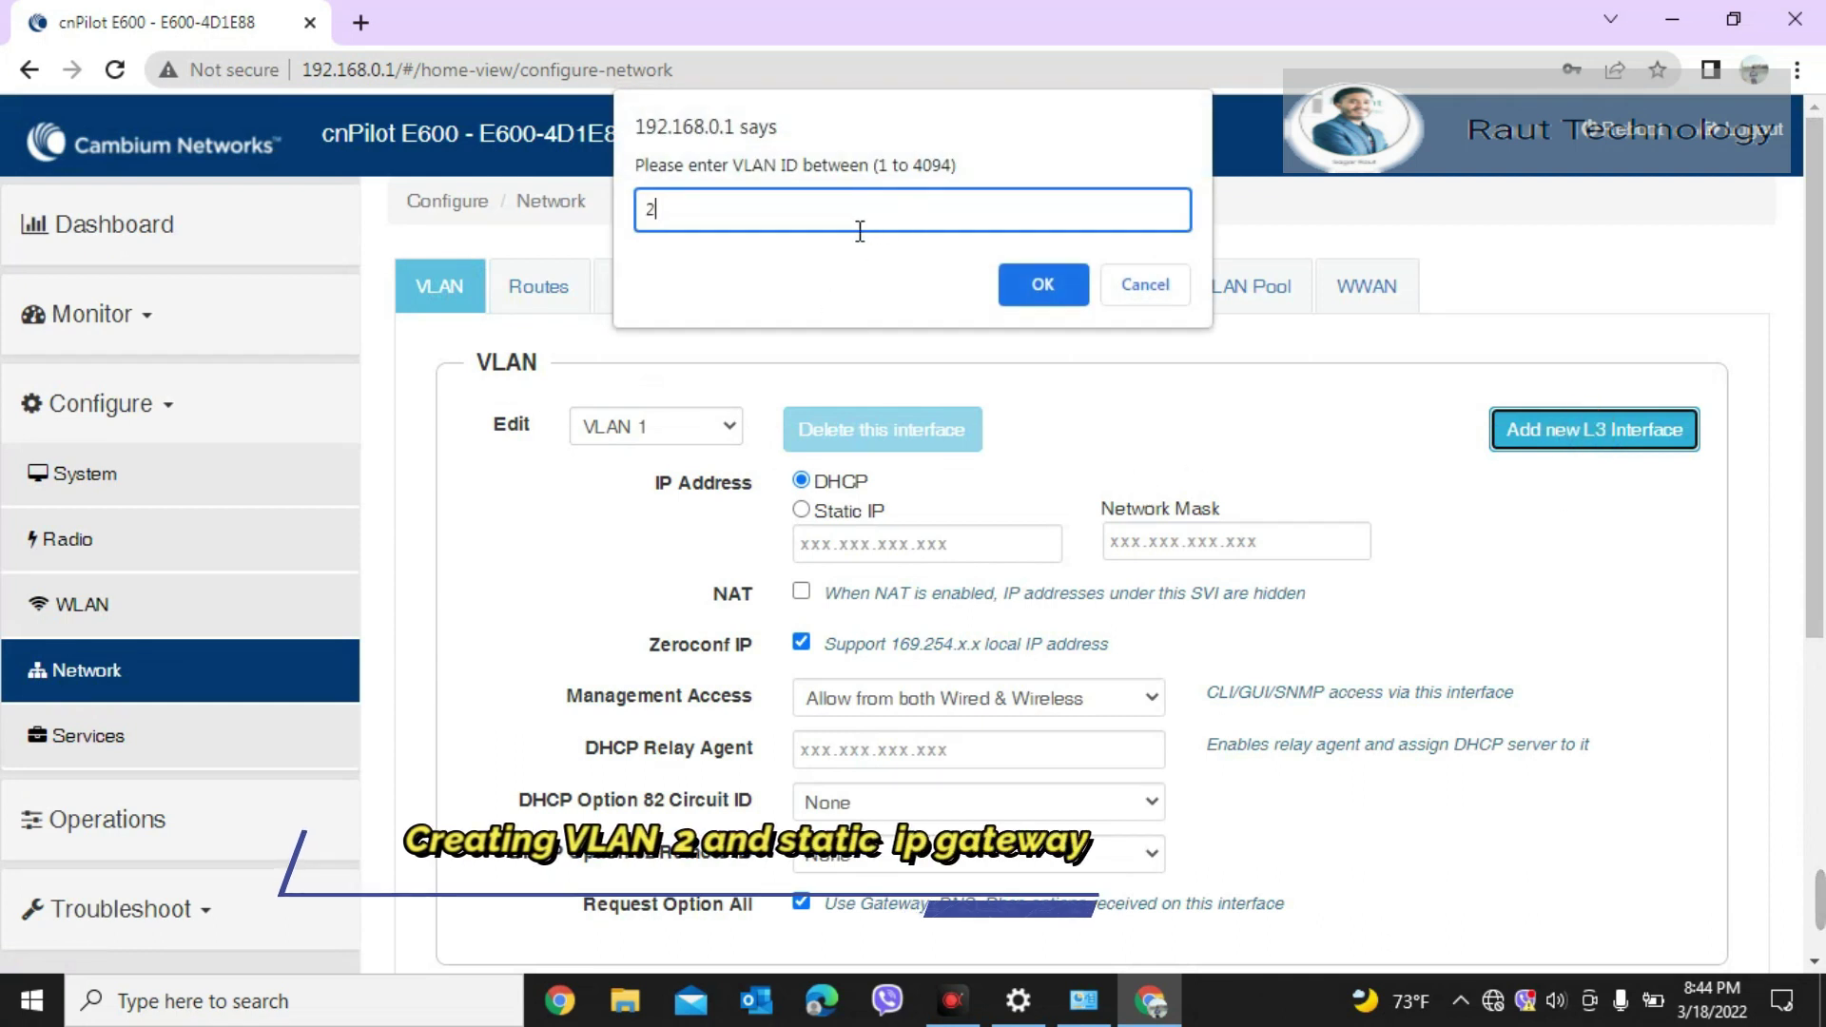
click(1052, 295)
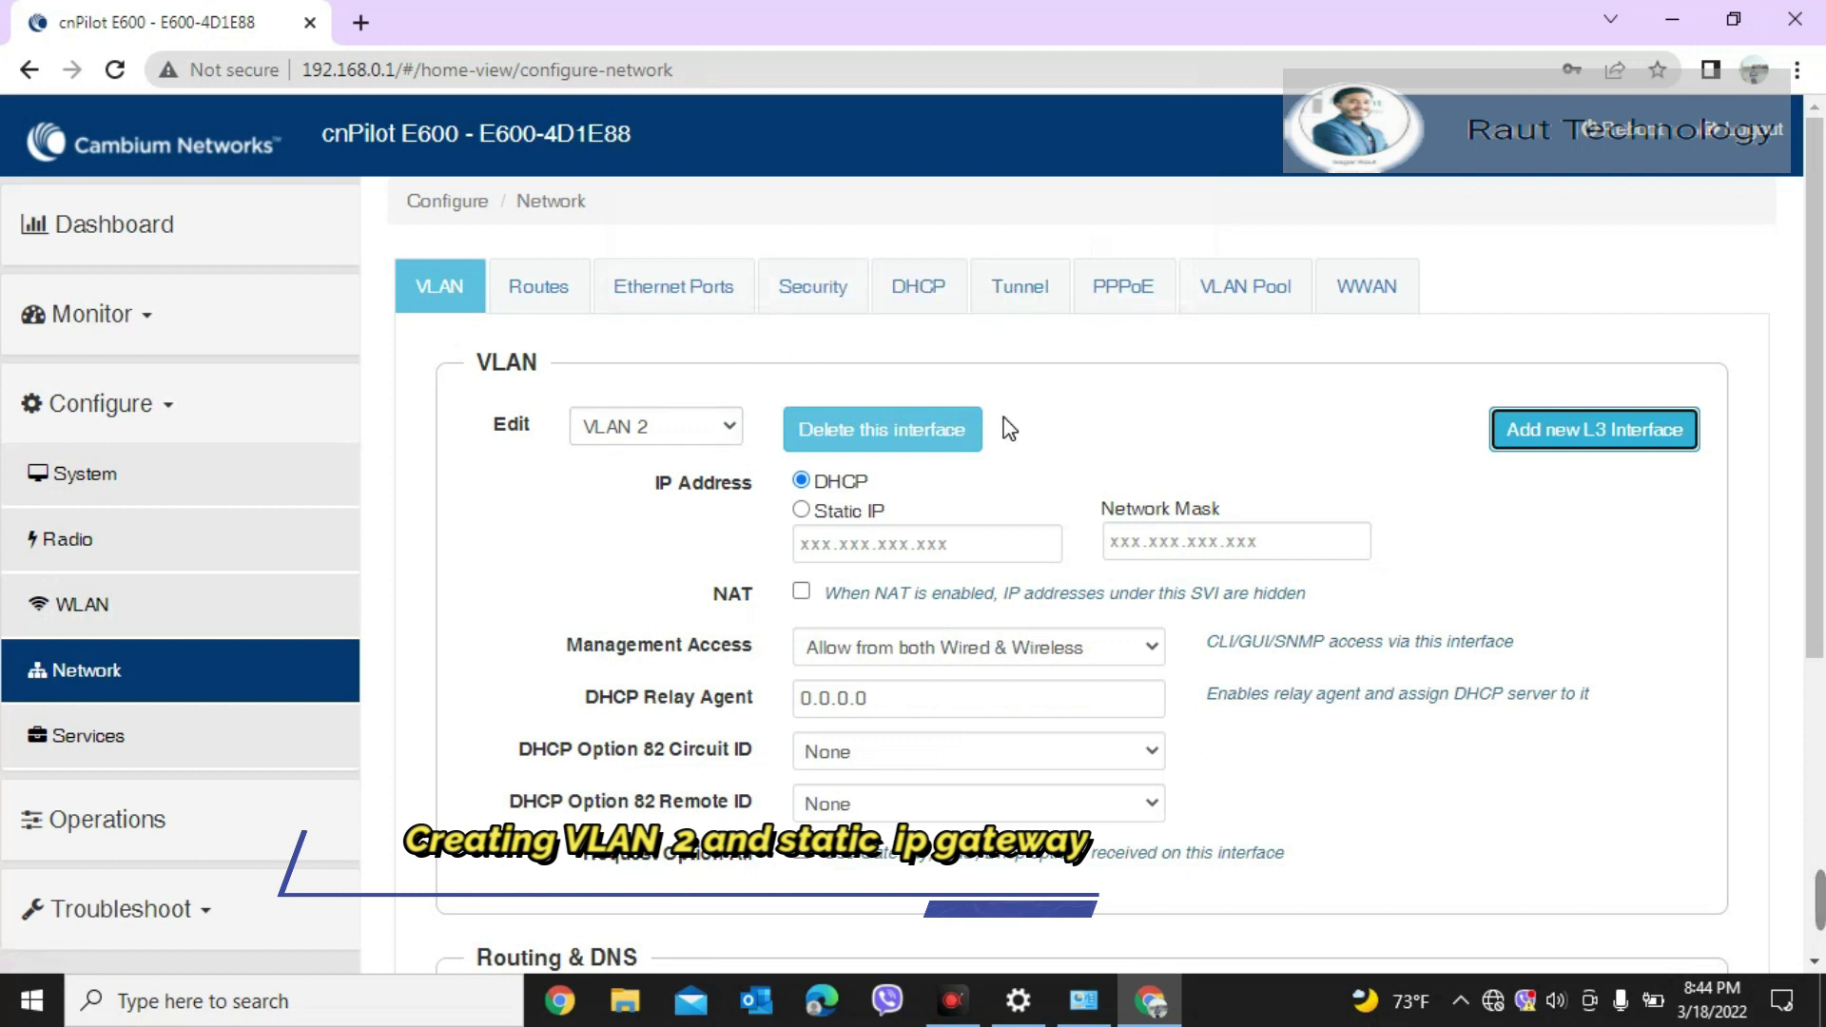
click(656, 426)
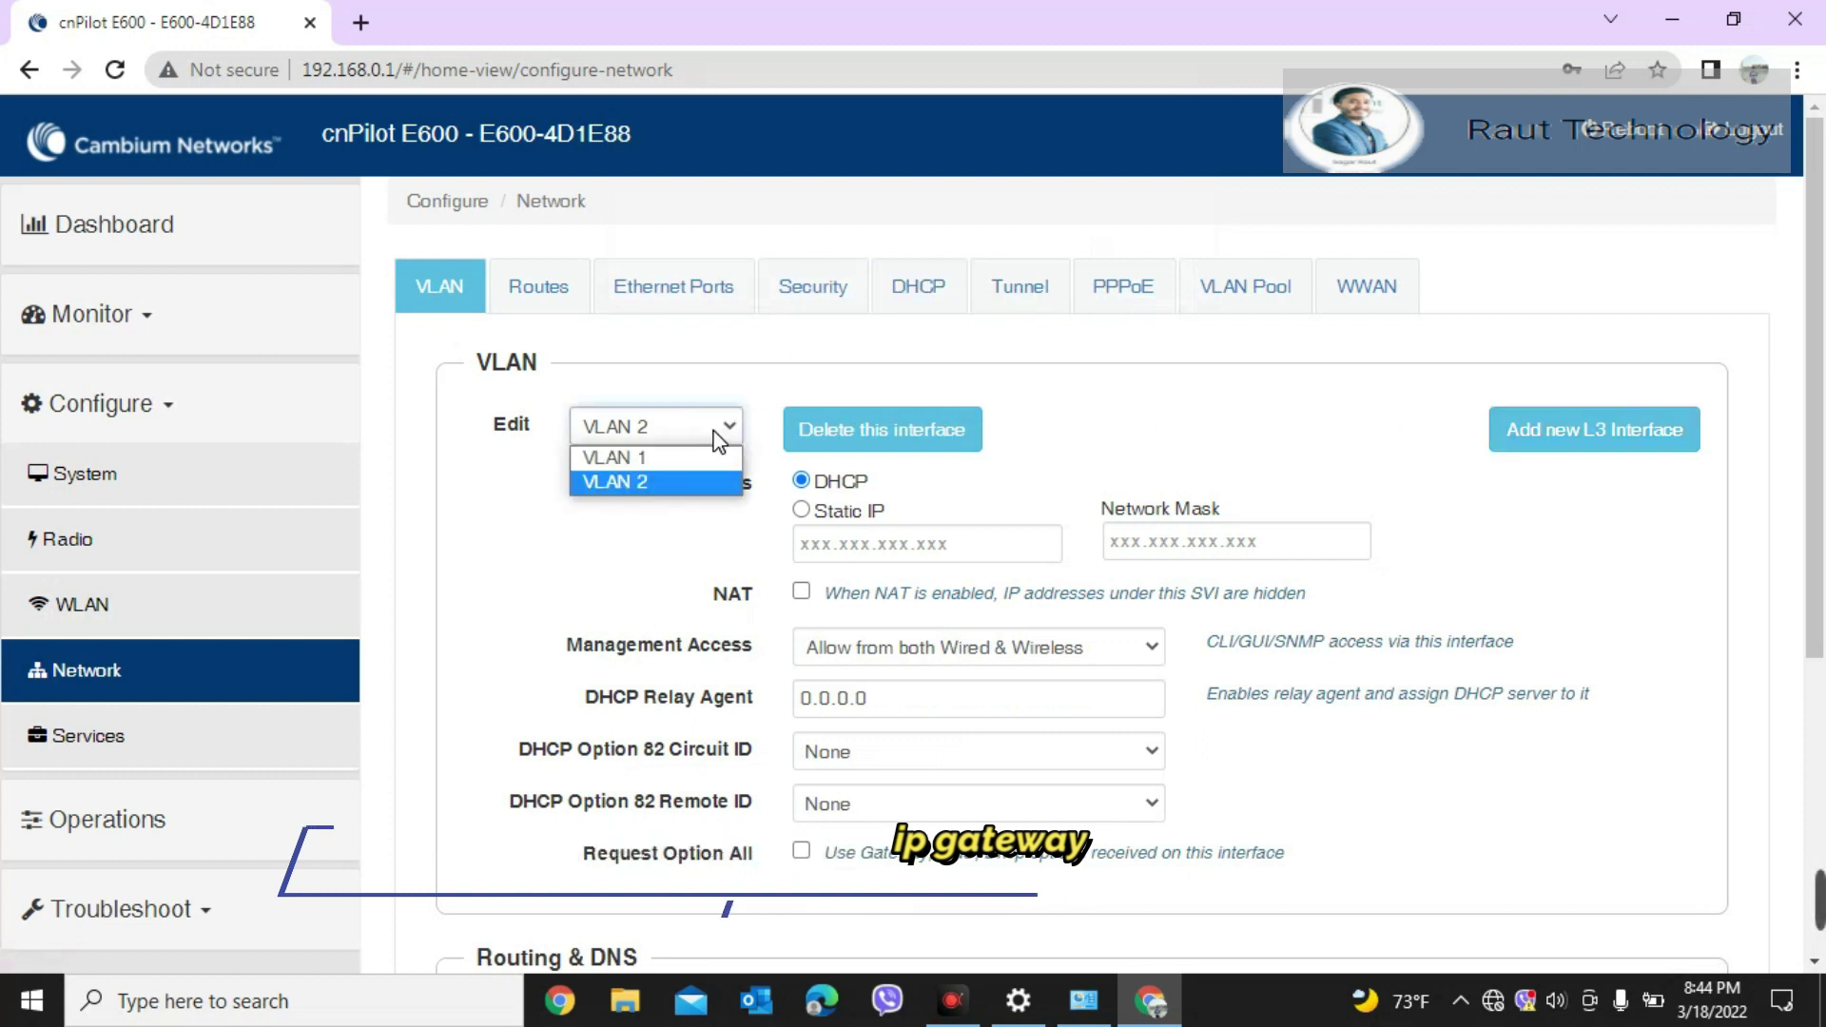
click(669, 480)
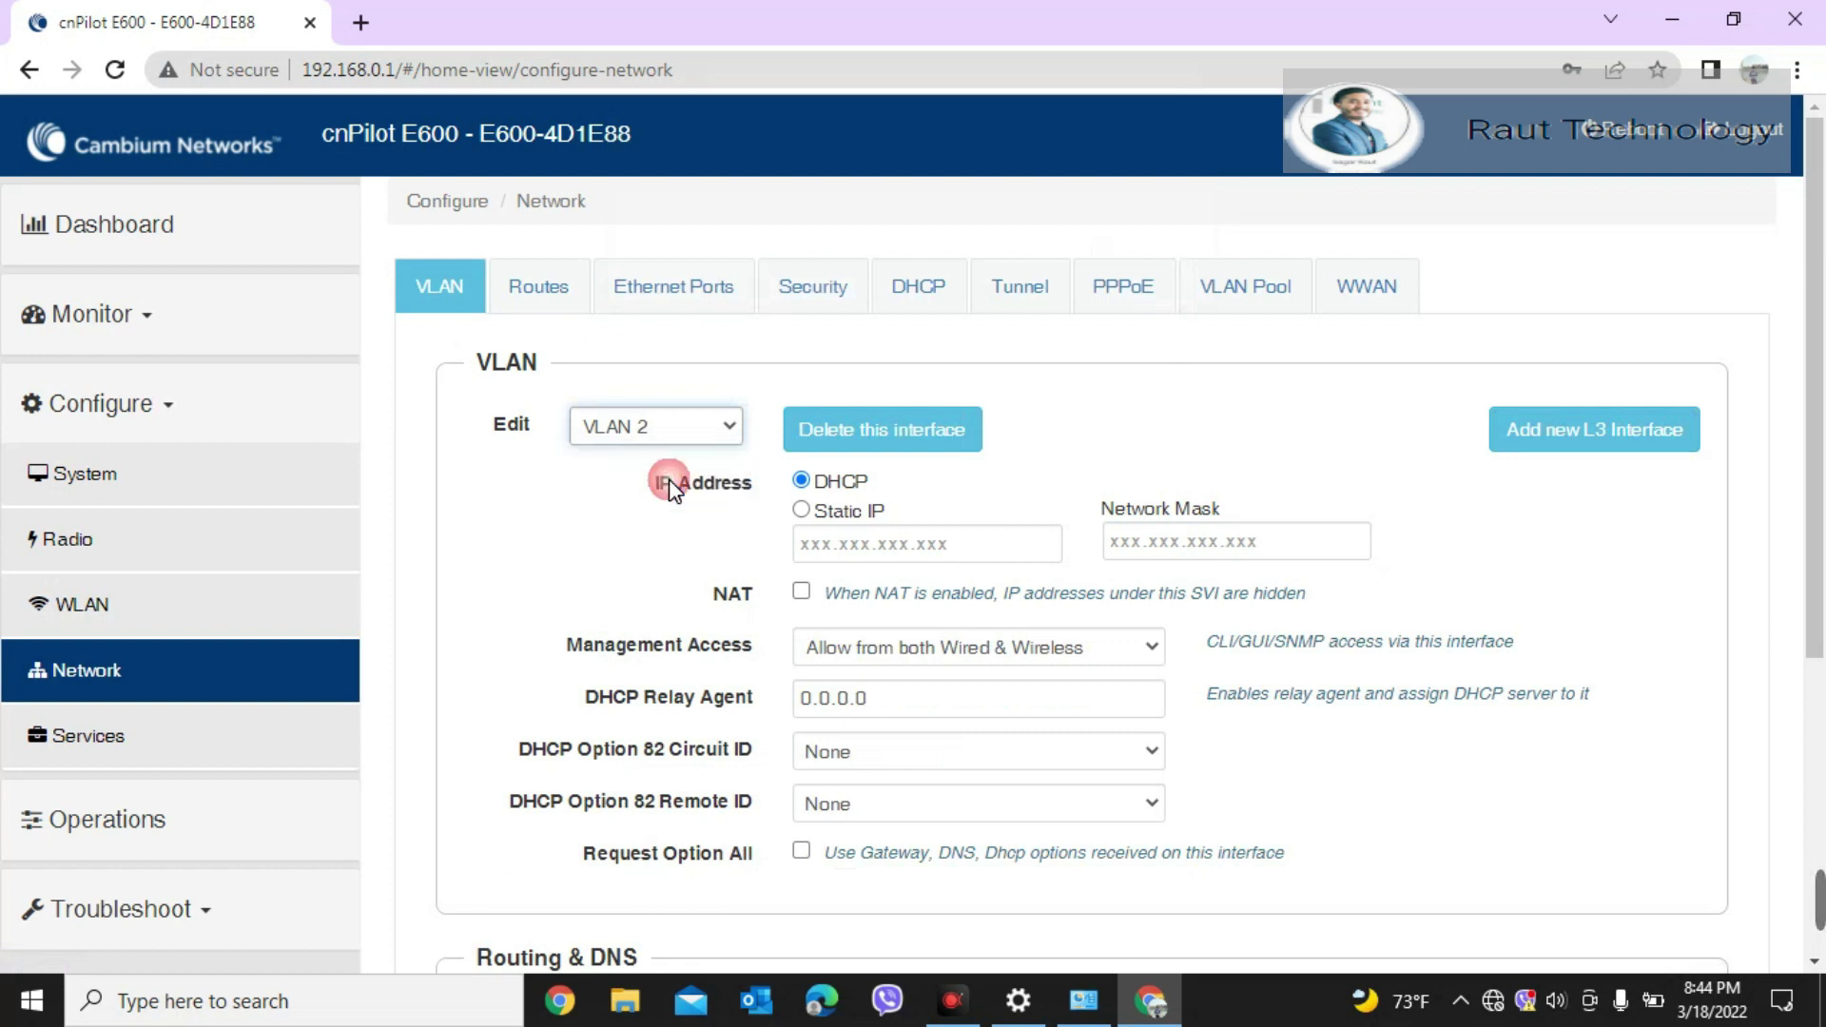
Step: Give VLAN 2 static IP 192.168.10.1, mask 255.255.255.0, enable NAT, and save
click(802, 511)
click(849, 546)
text(192.168.10.1)
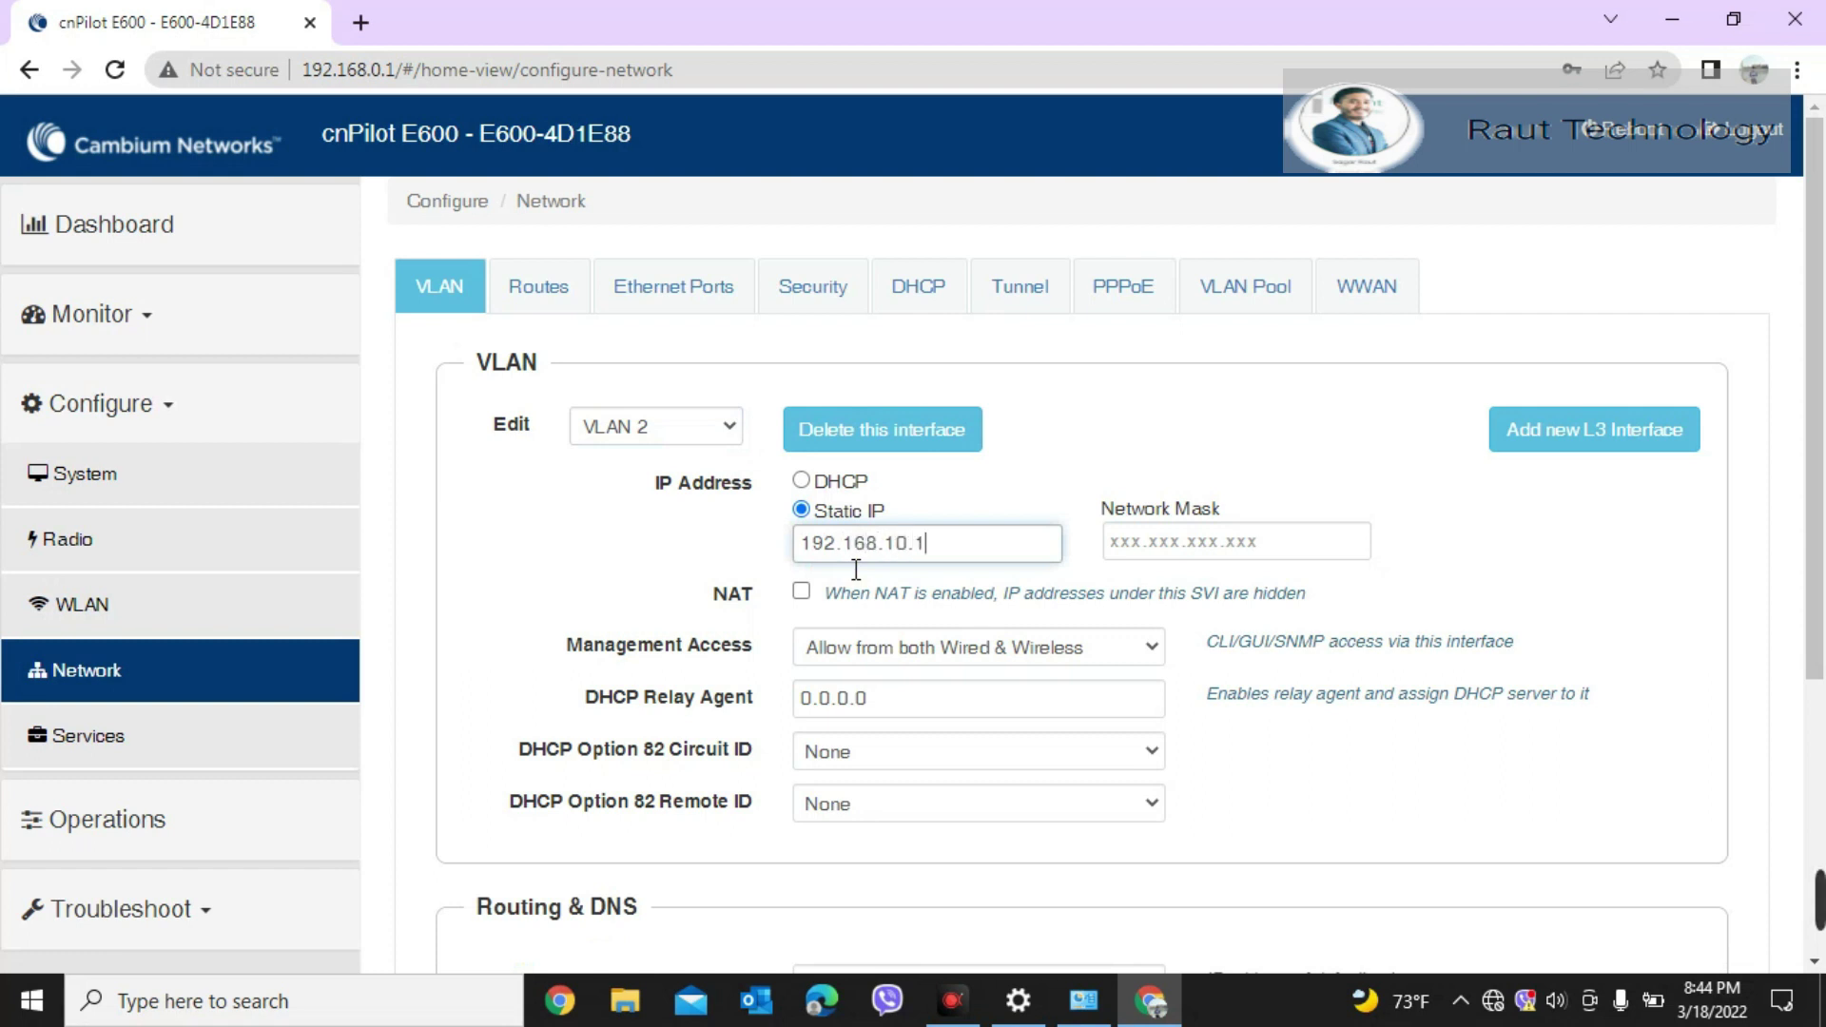
click(1162, 540)
text(255.255.255.0)
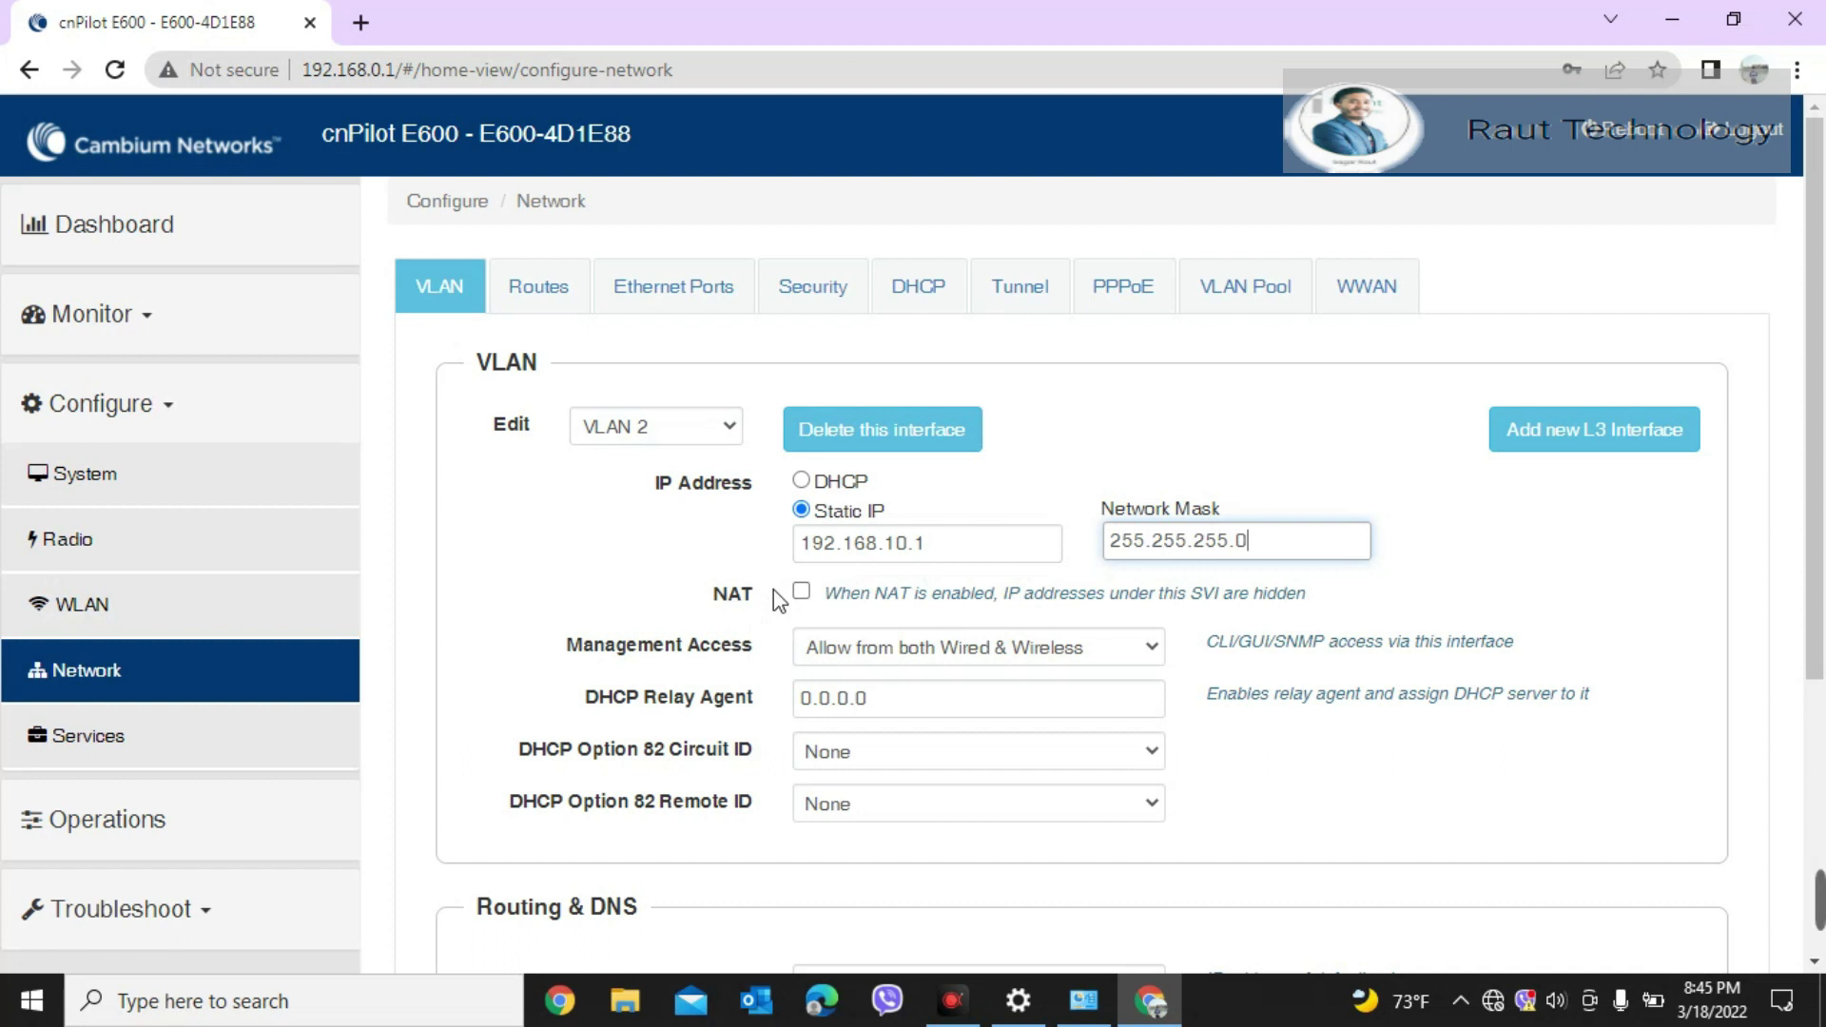
click(817, 596)
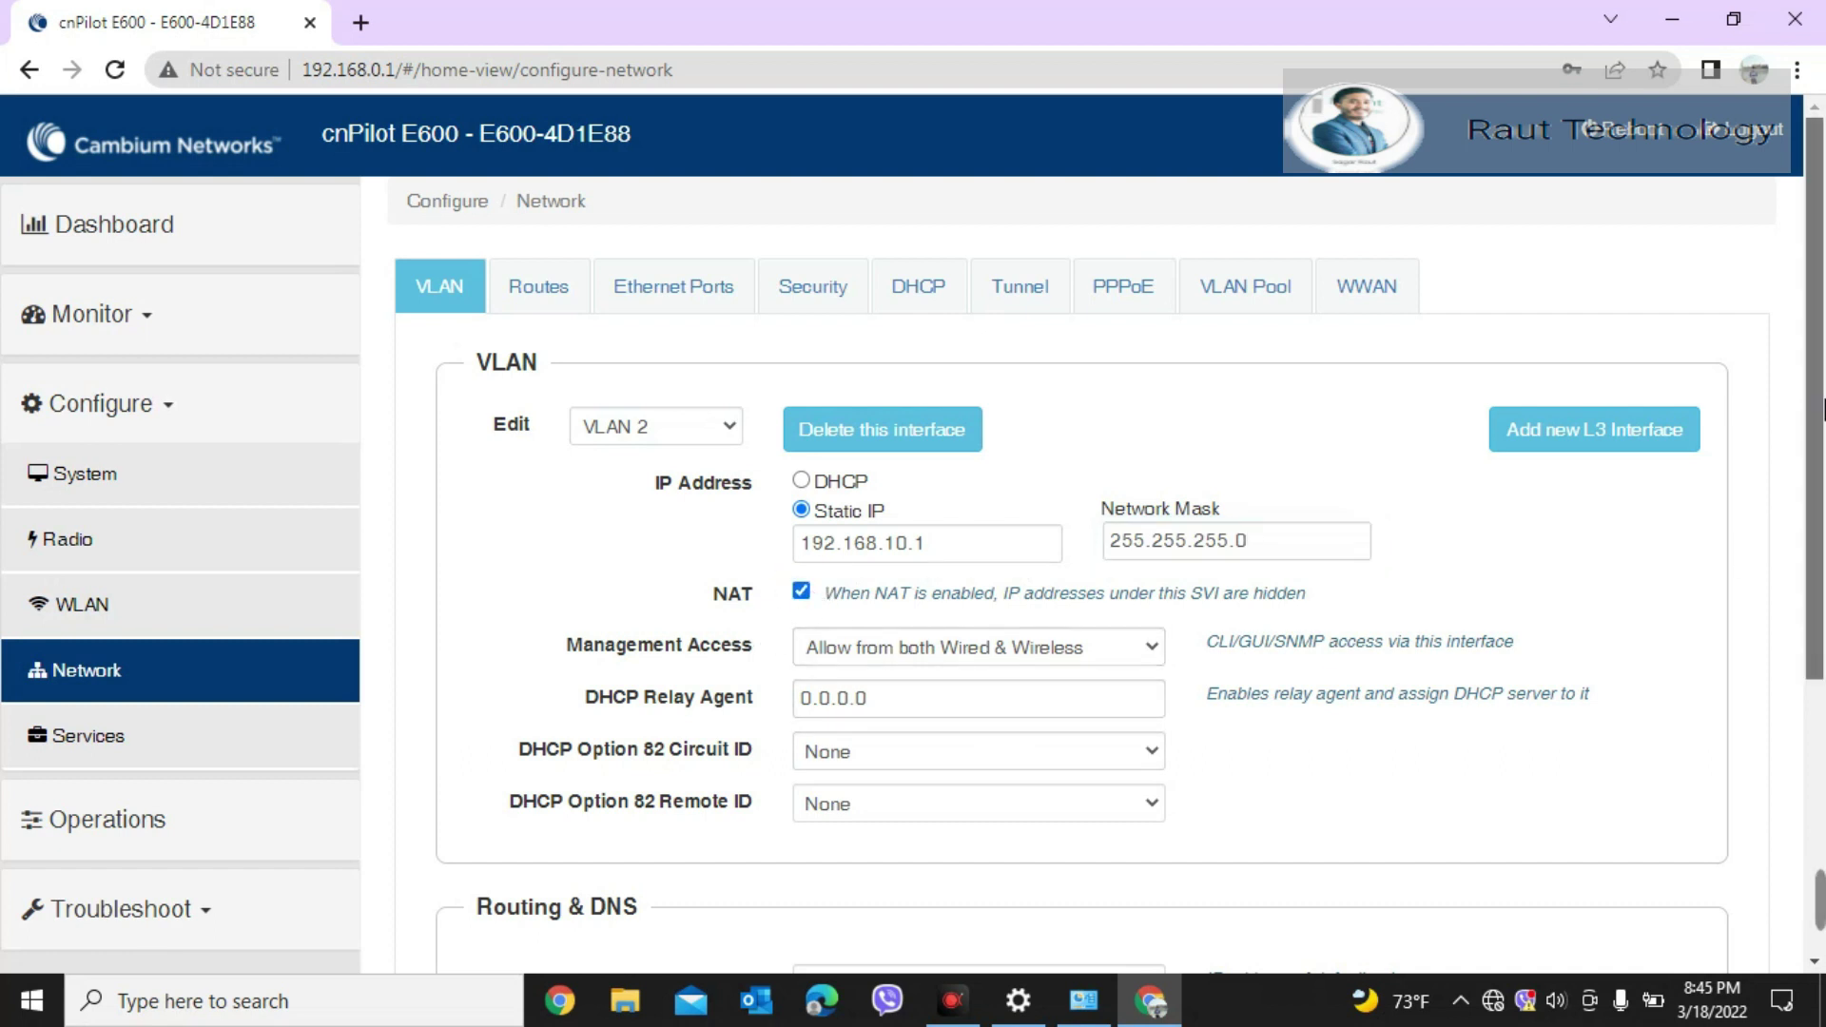
scroll(1818, 644, down, 3)
click(1211, 626)
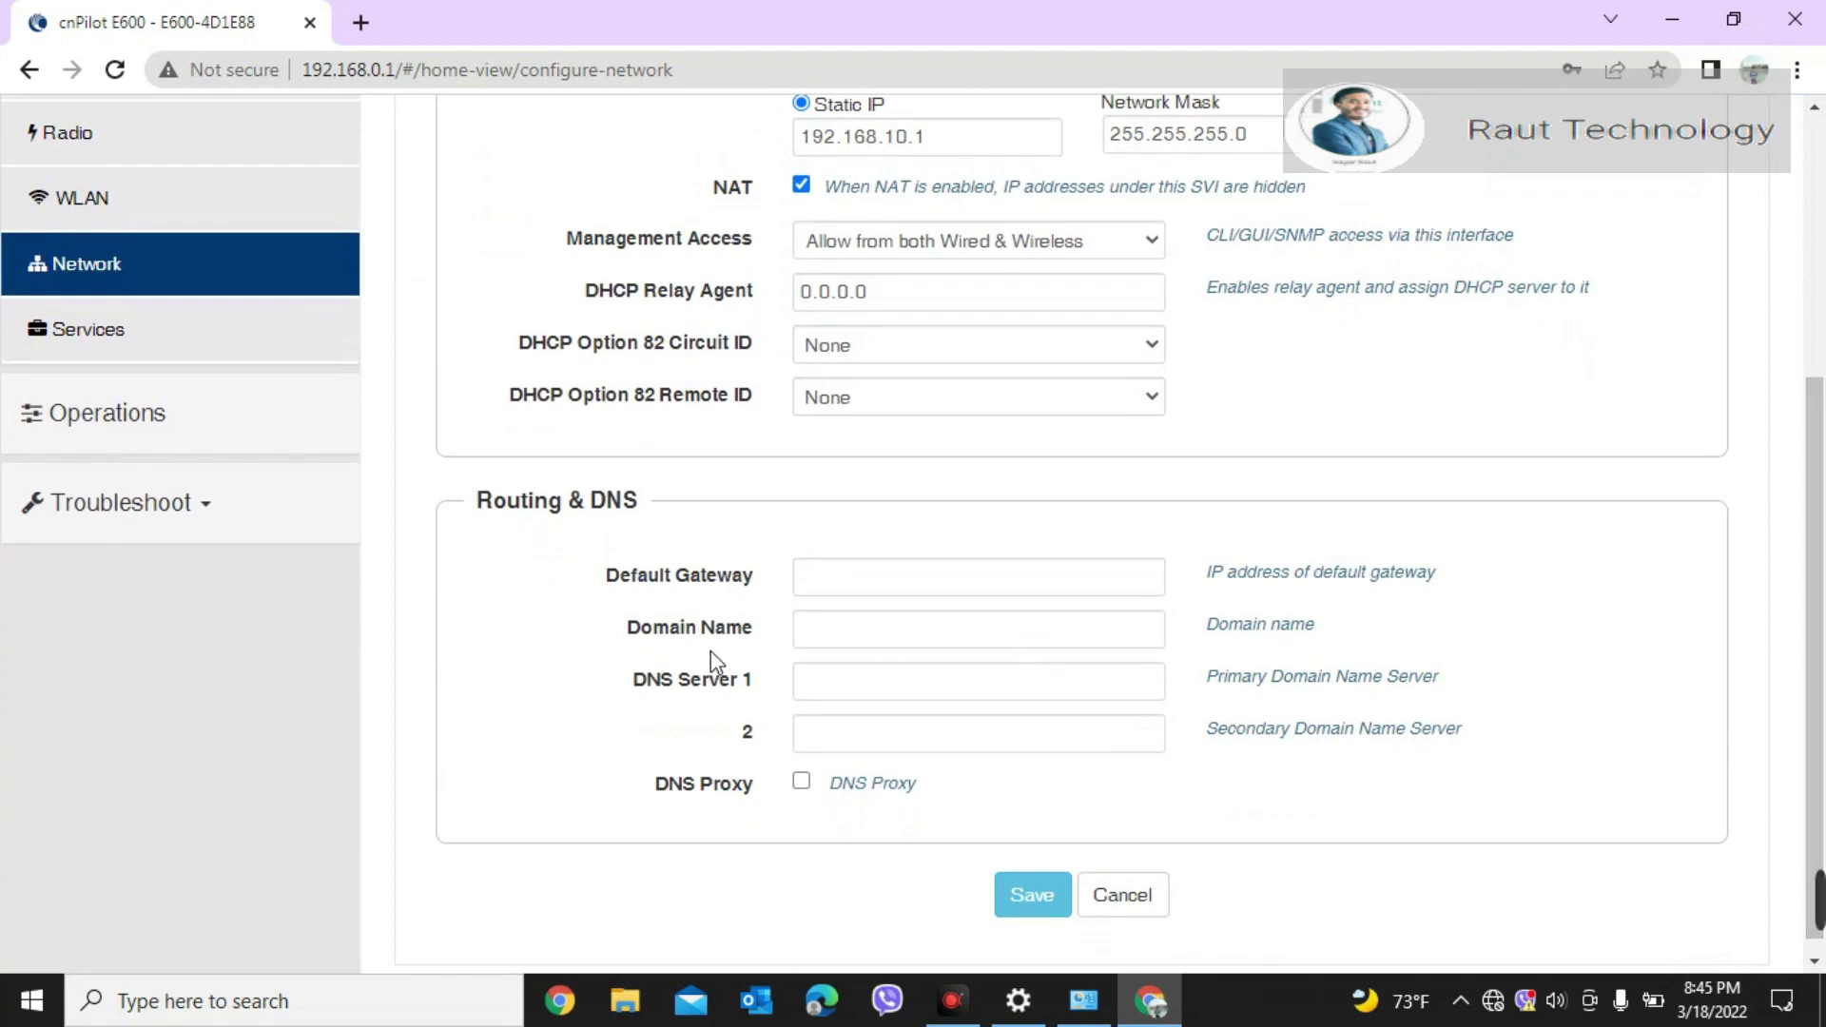
click(925, 597)
scroll(1807, 658, down, 1)
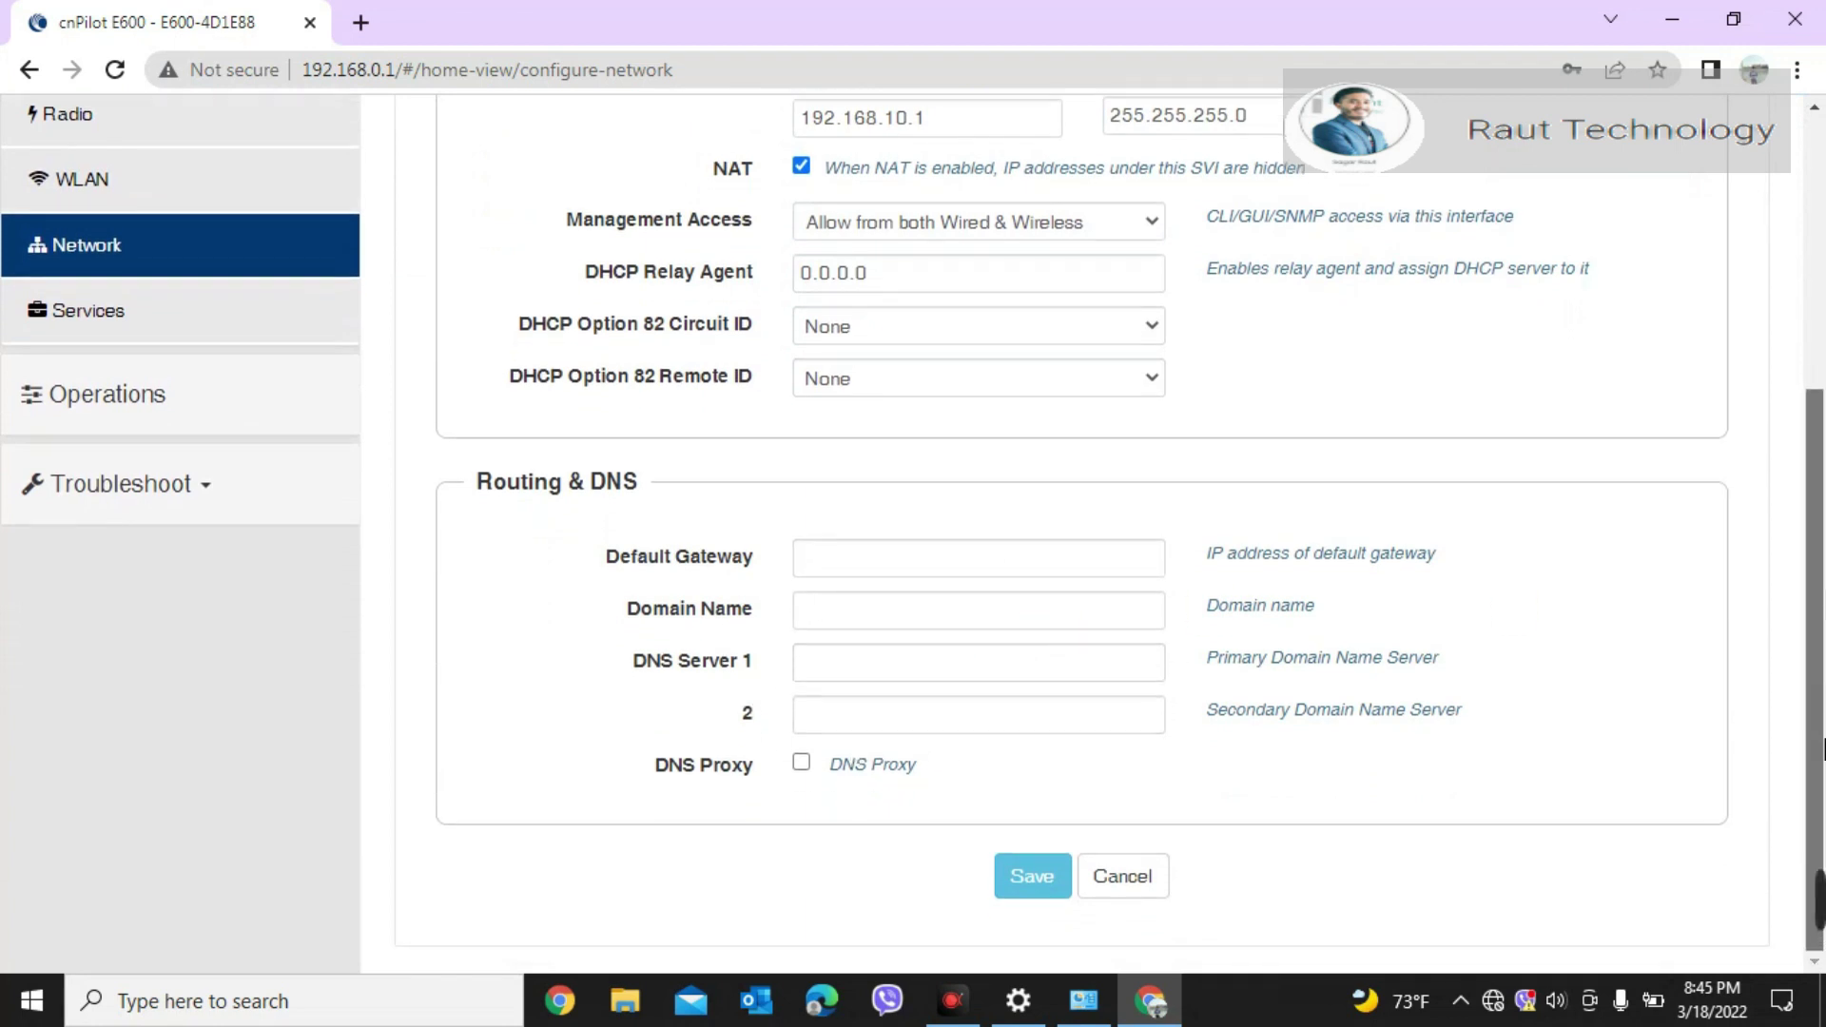
click(1063, 872)
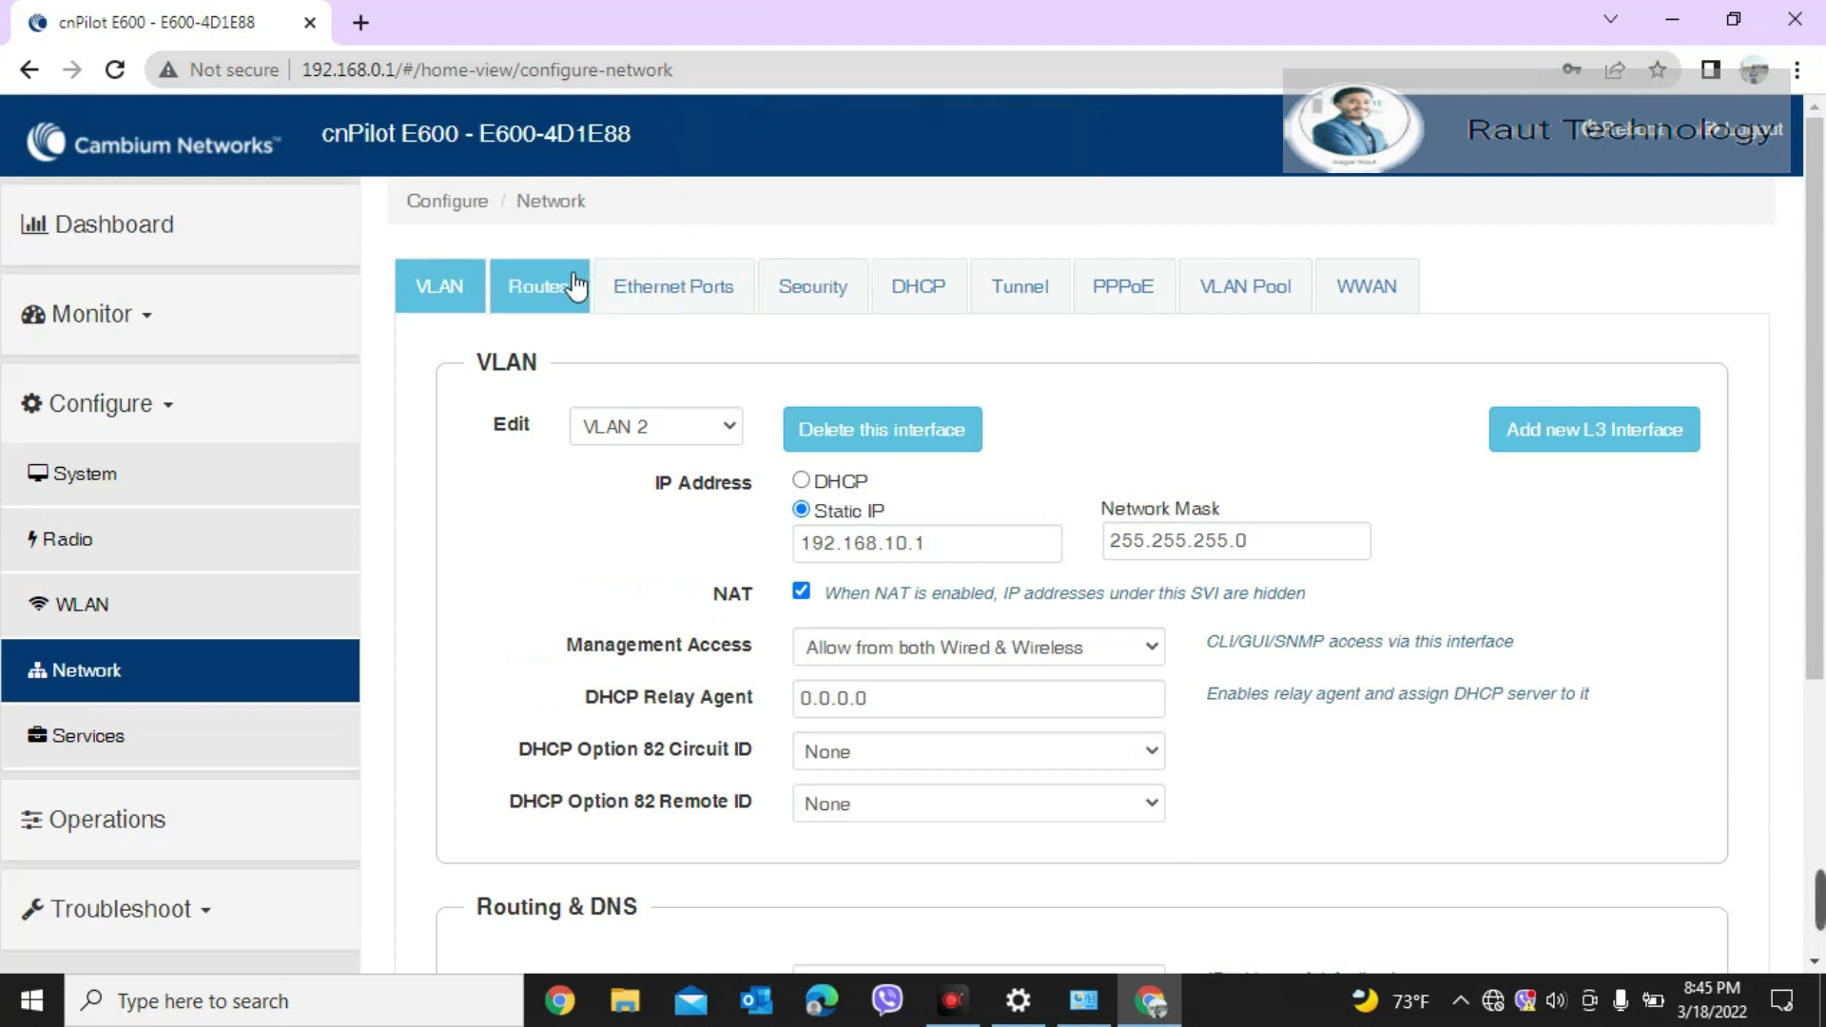
Step: Review the DHCP, VLAN Pool and WWAN tabs, then view the Routes settings
click(964, 304)
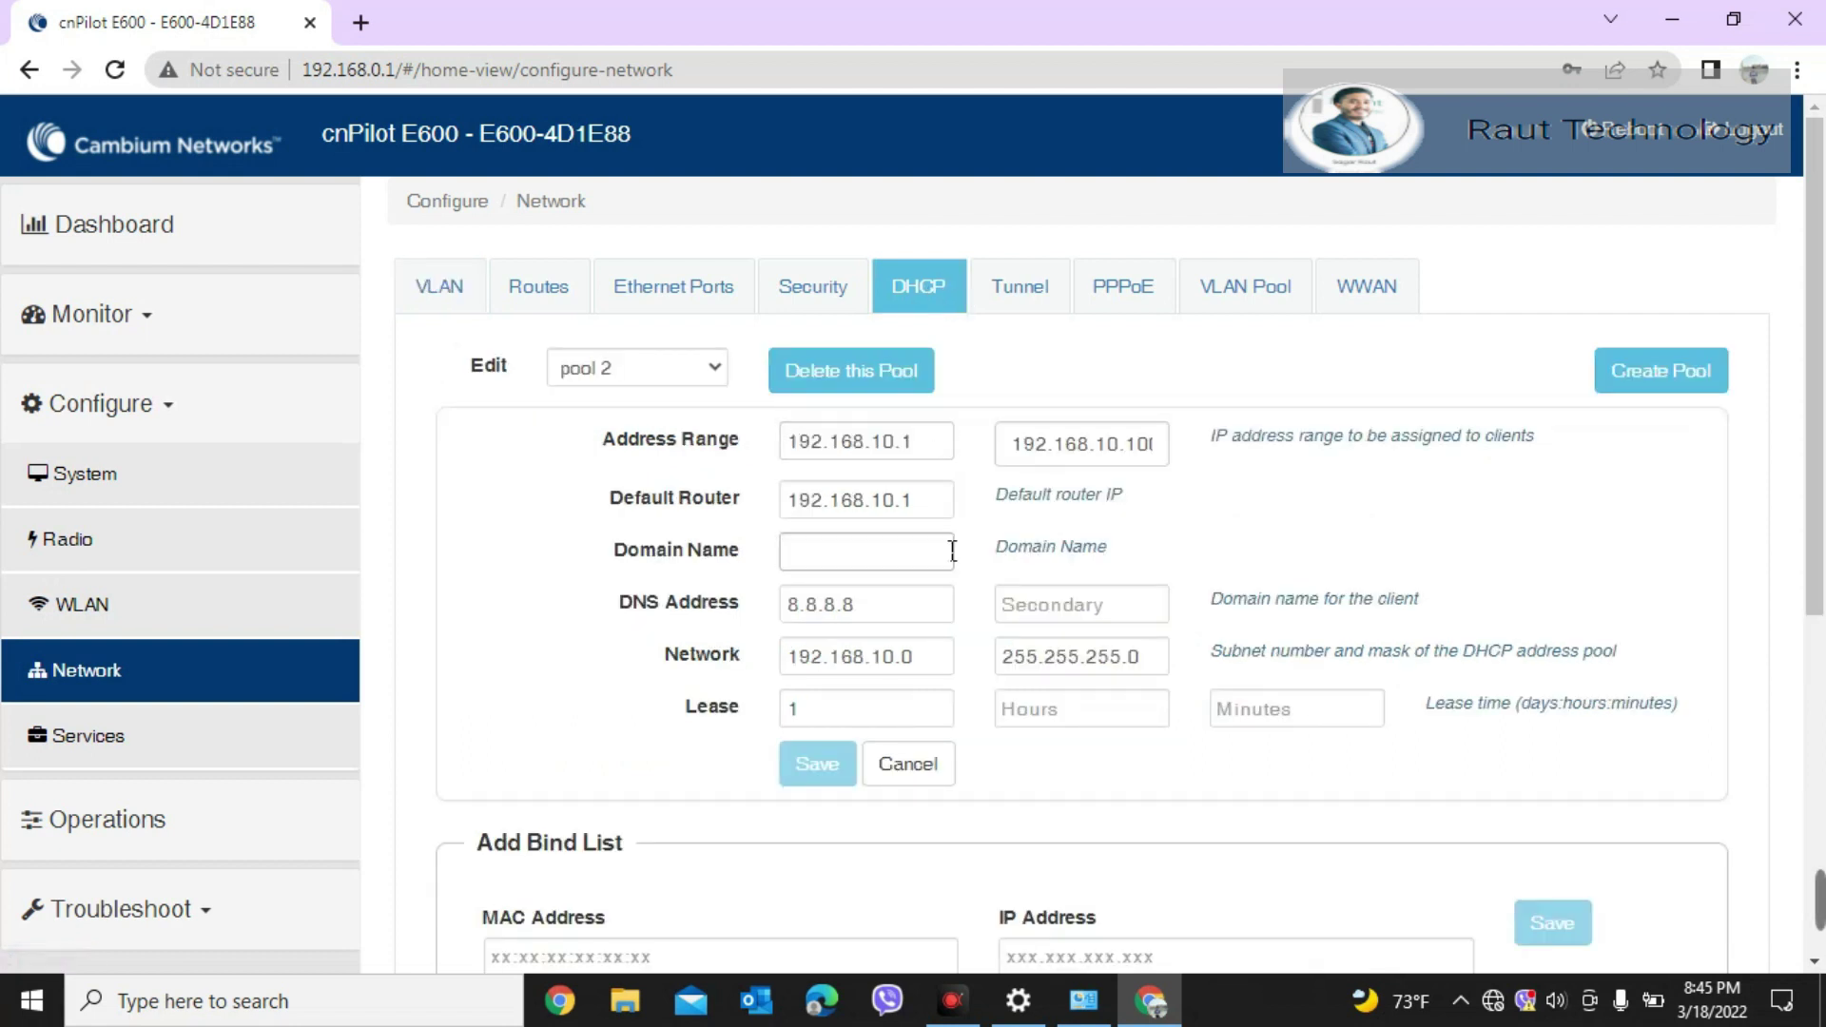
mouse_move(1824, 375)
mouse_down()
mouse_move(1822, 627)
mouse_move(1822, 376)
mouse_up()
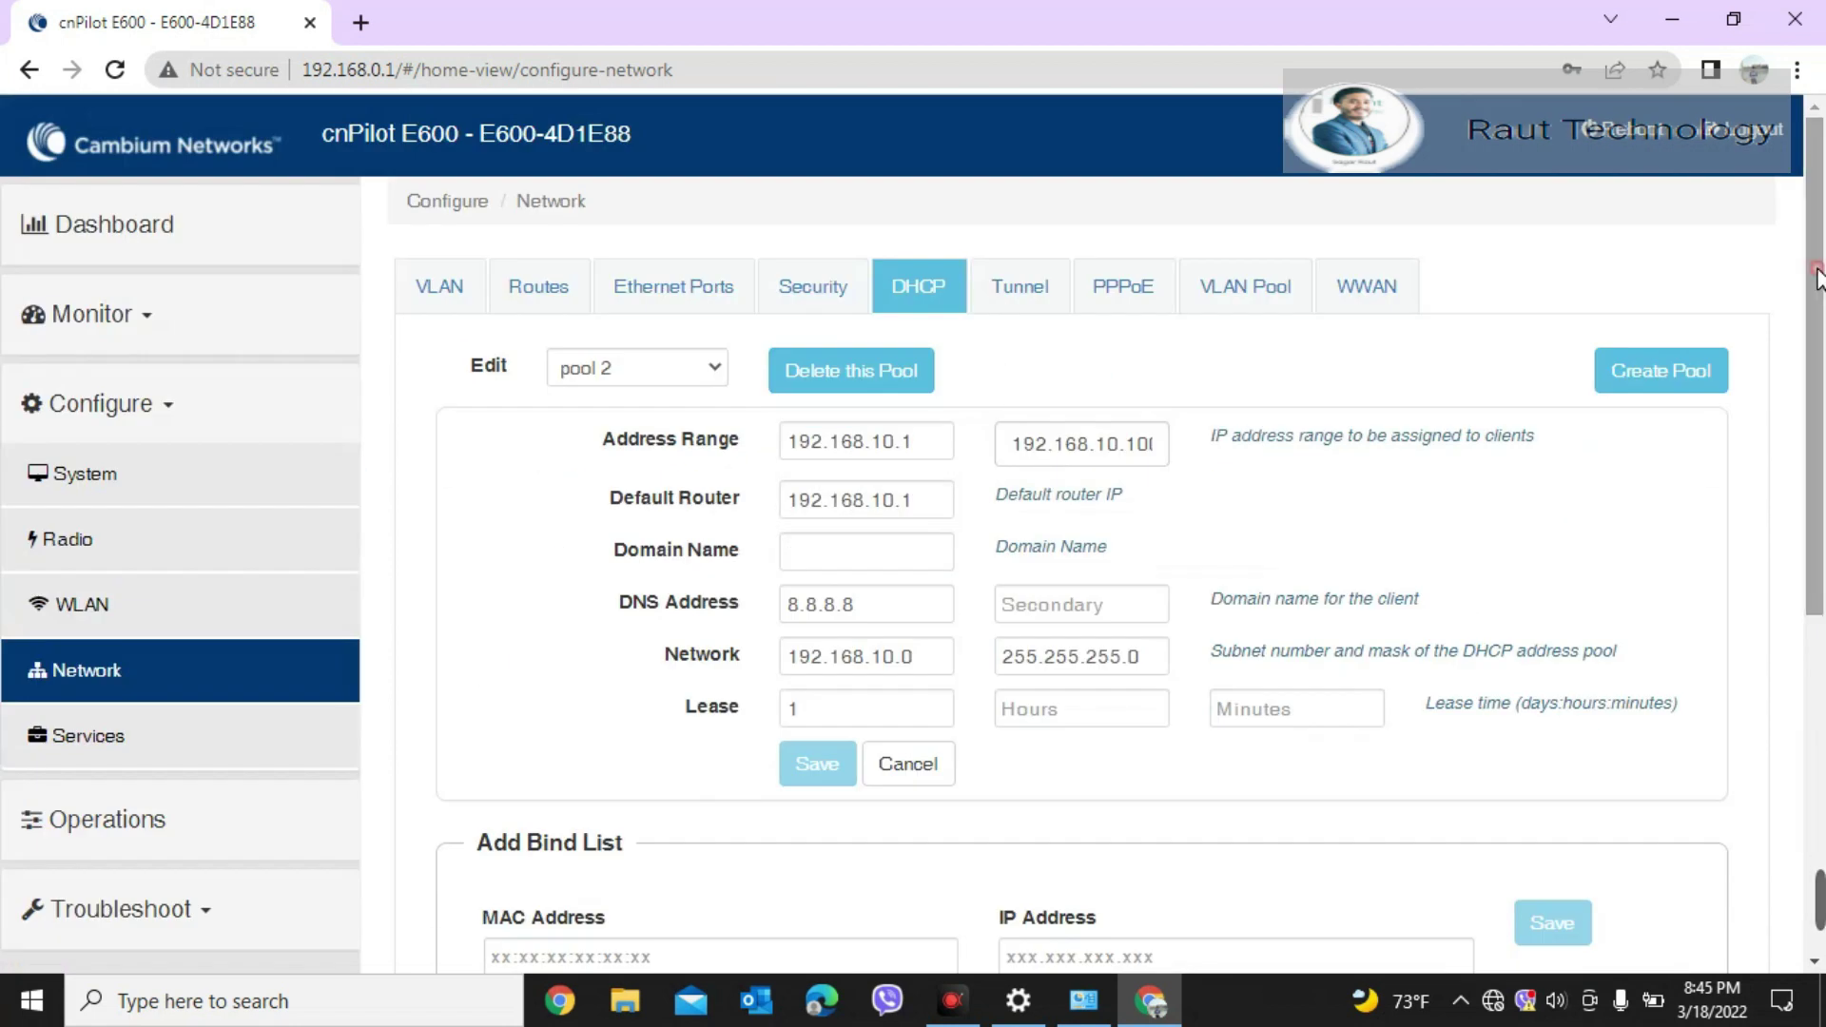
click(1287, 278)
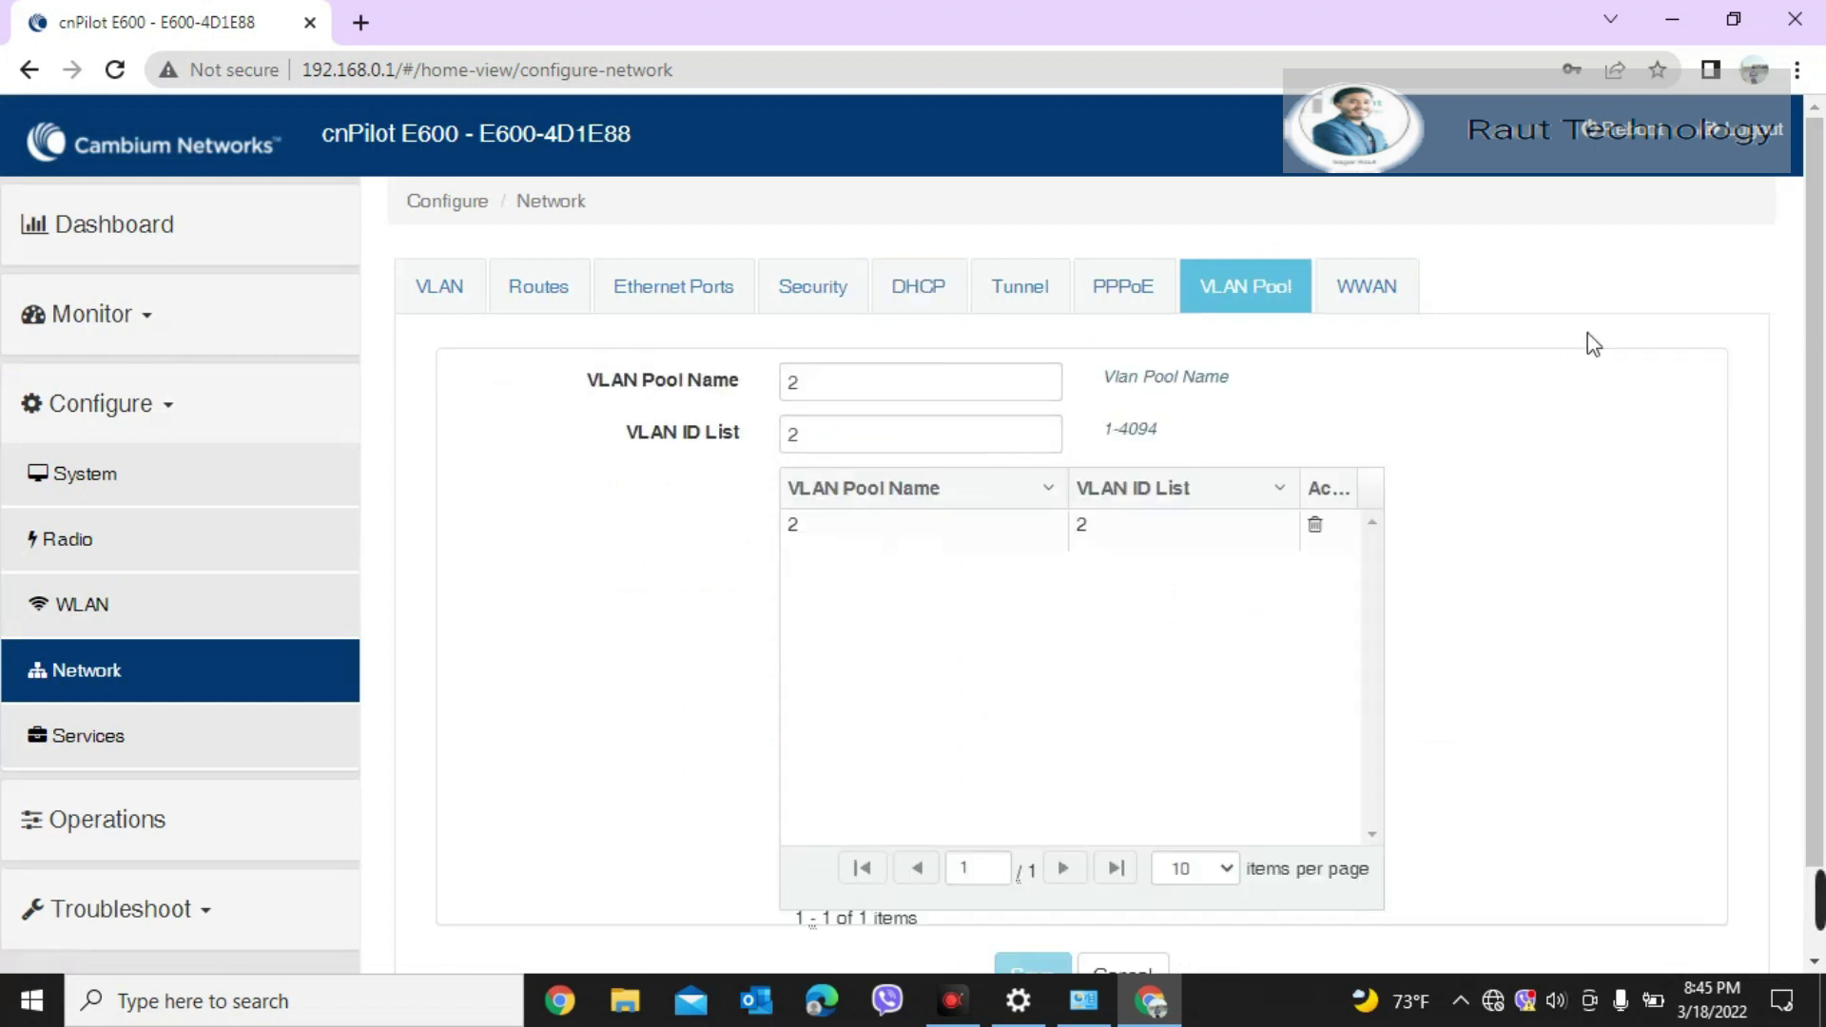
click(1350, 283)
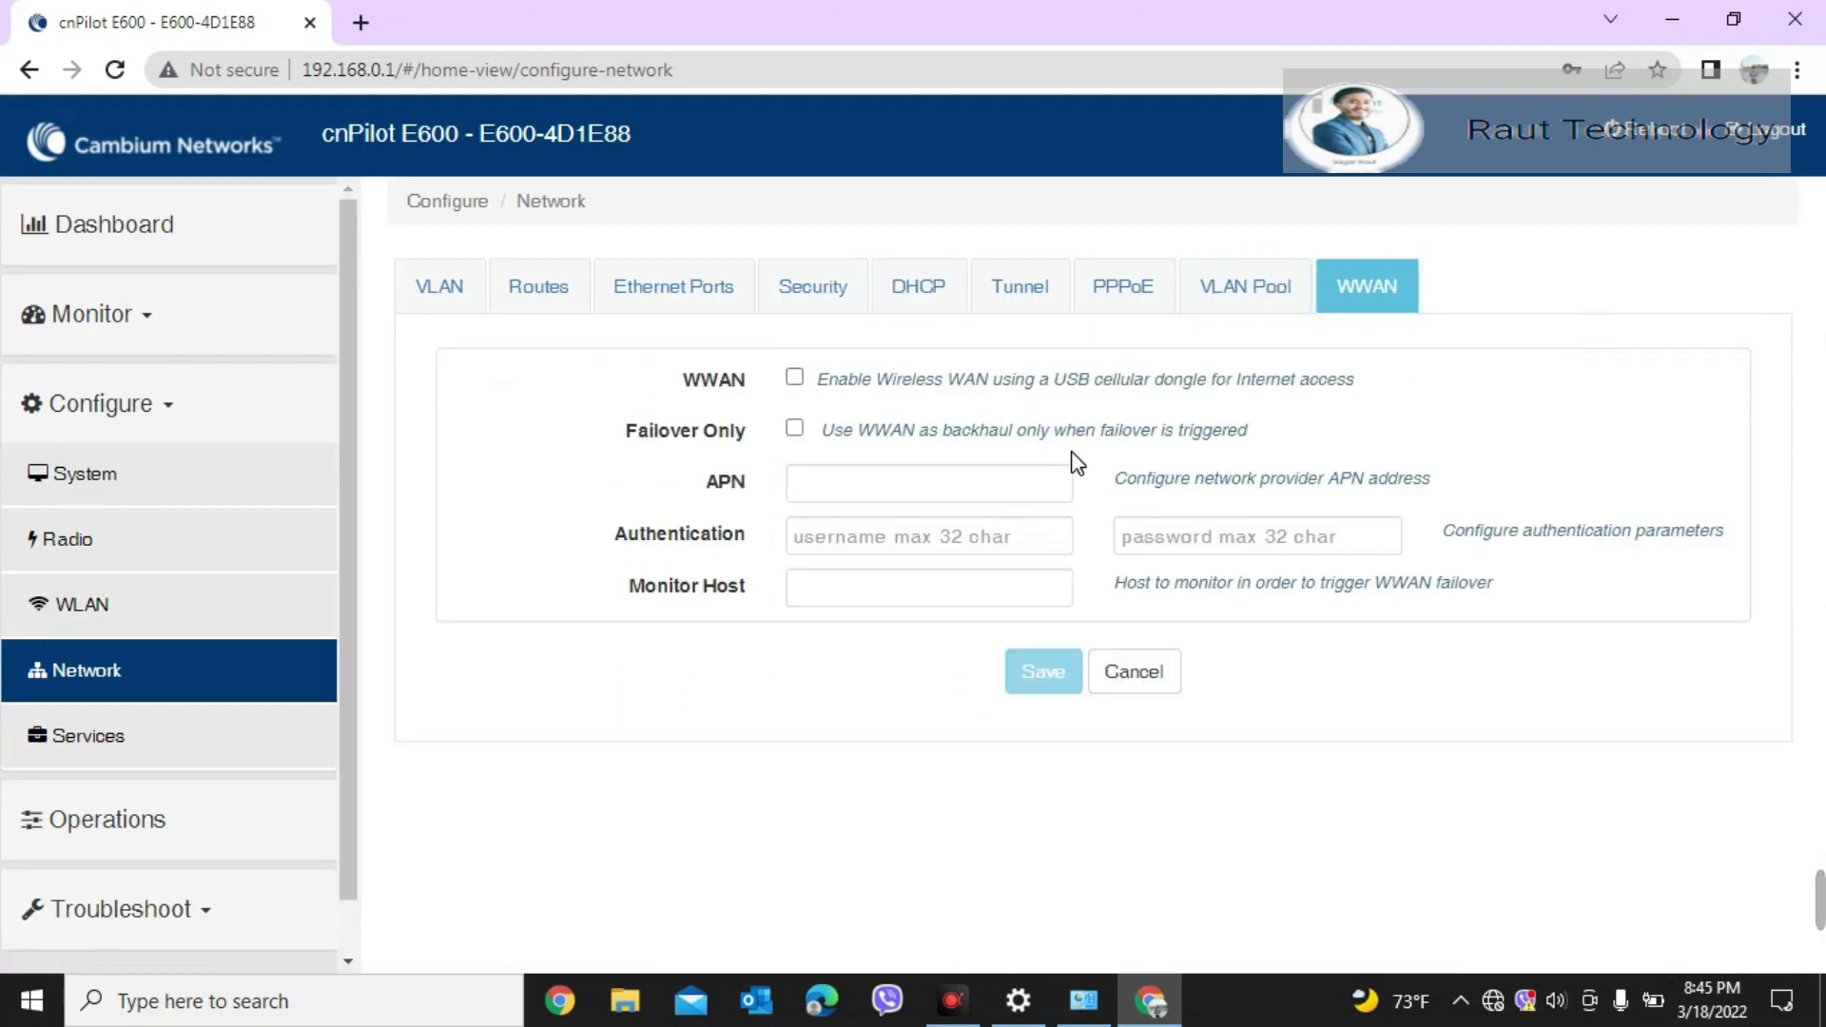
click(930, 287)
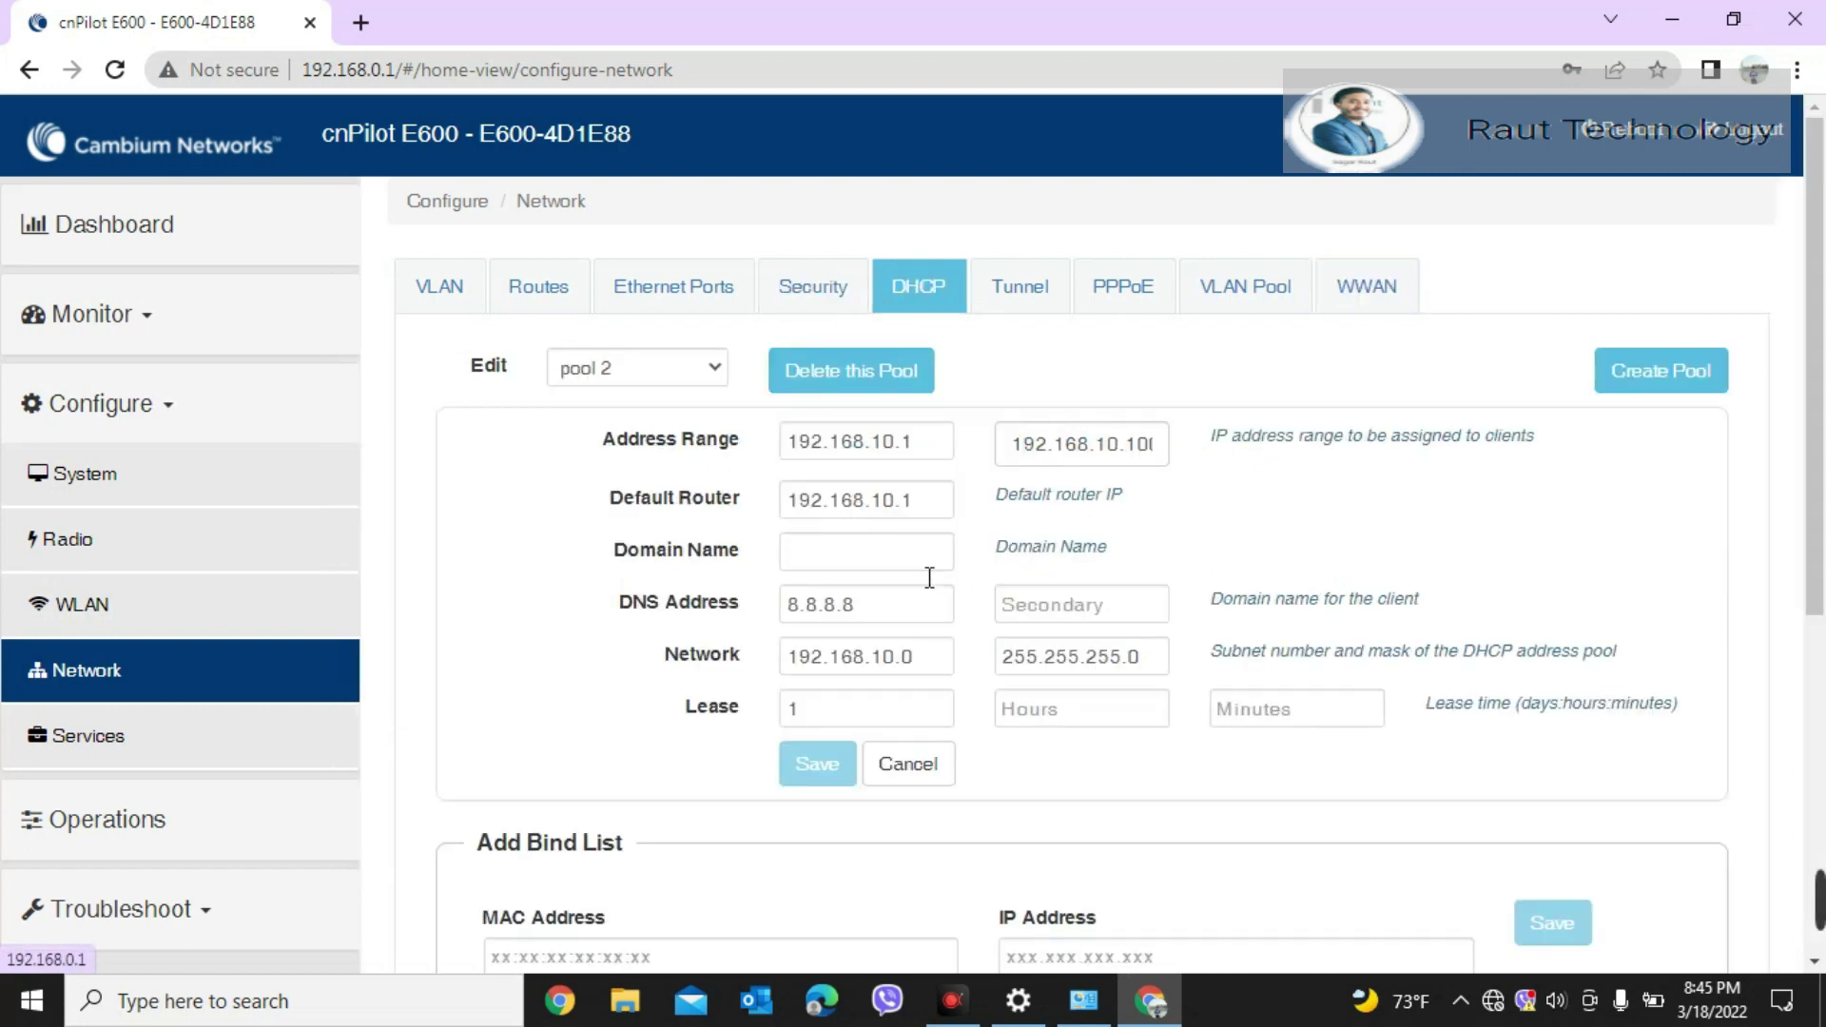
scroll(1821, 639, down, 3)
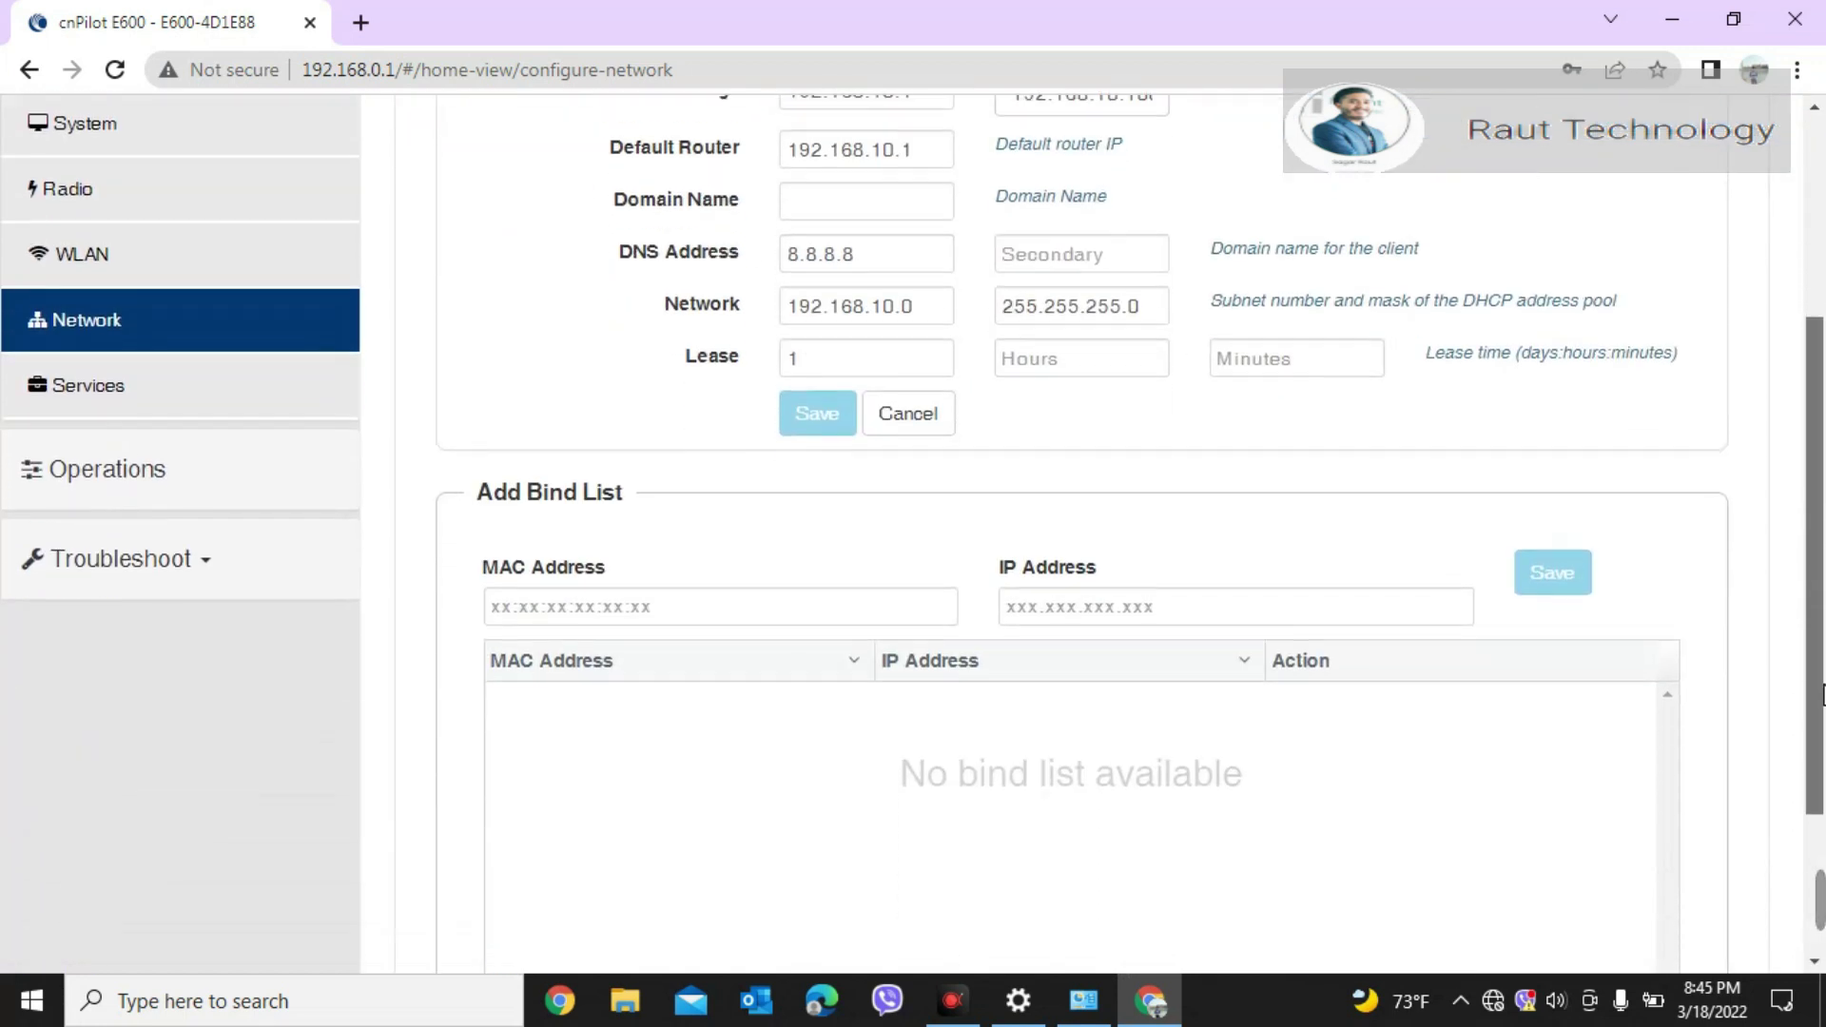
scroll(1532, 359, up, 4)
click(535, 290)
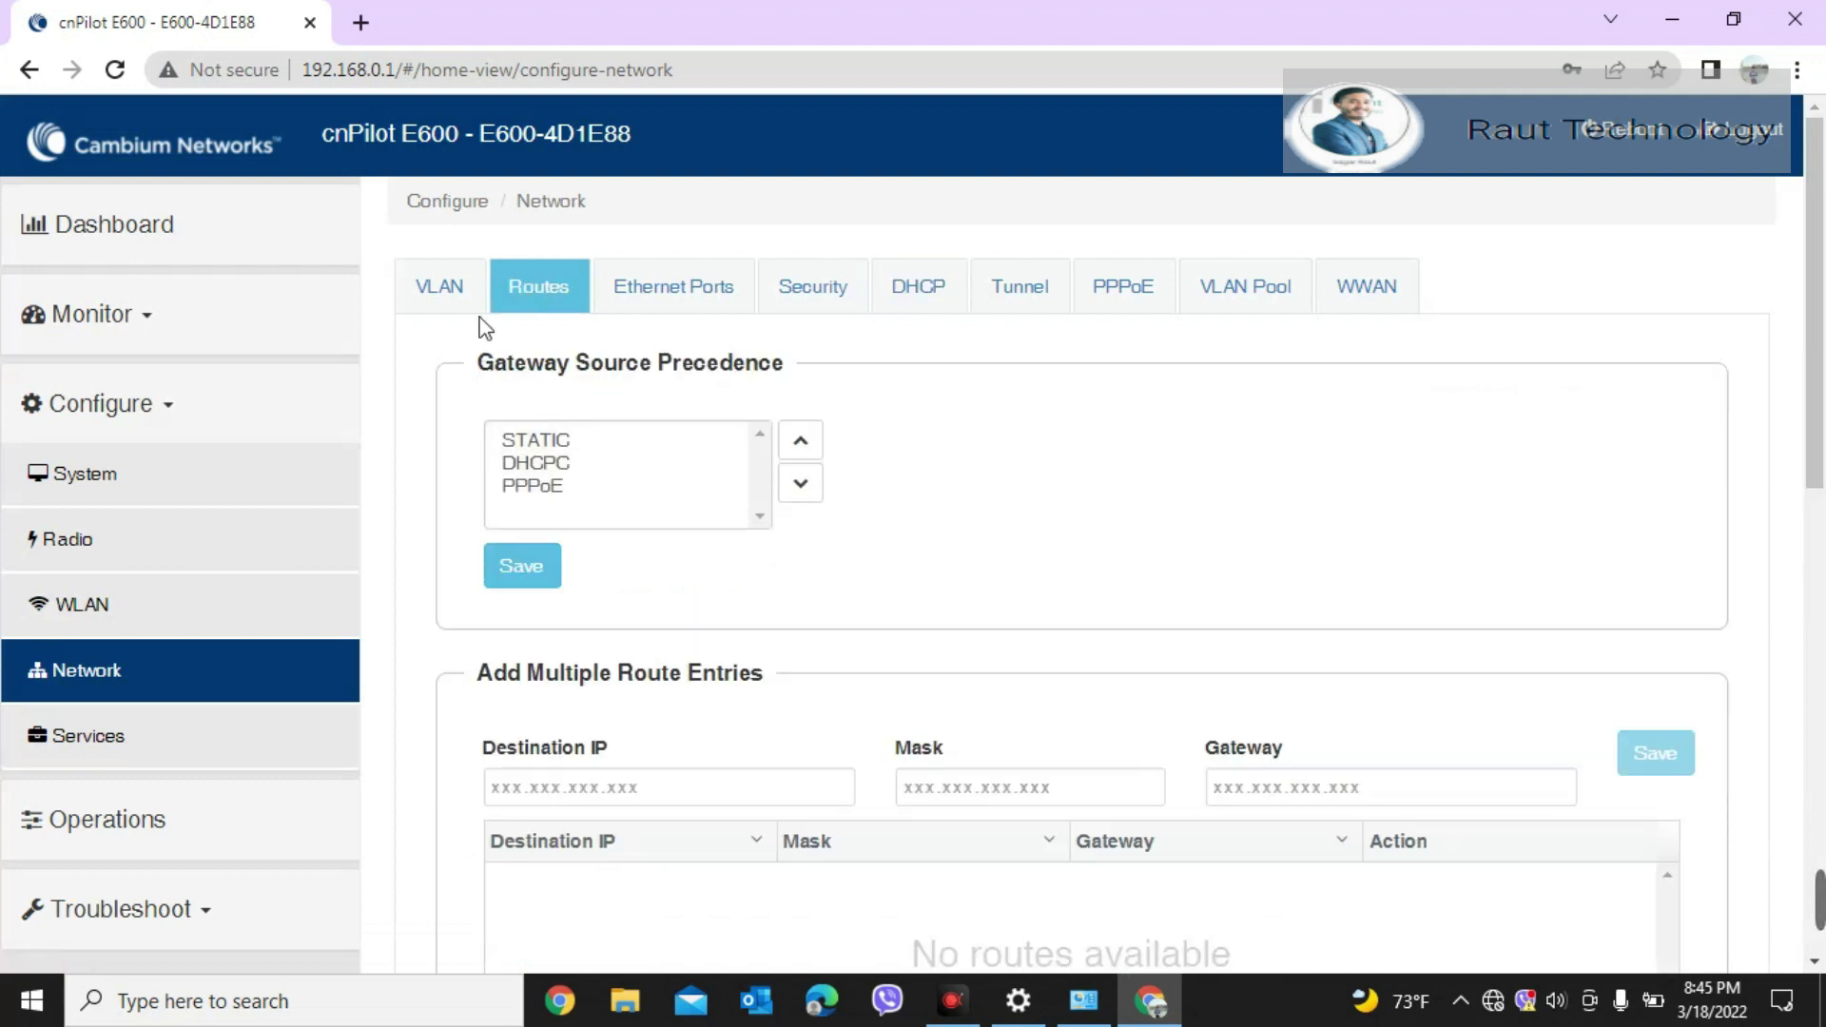
Step: Set VLAN 2's default gateway to 192.168.10.1 and DNS Server 1 to 8.8.8.8
click(442, 262)
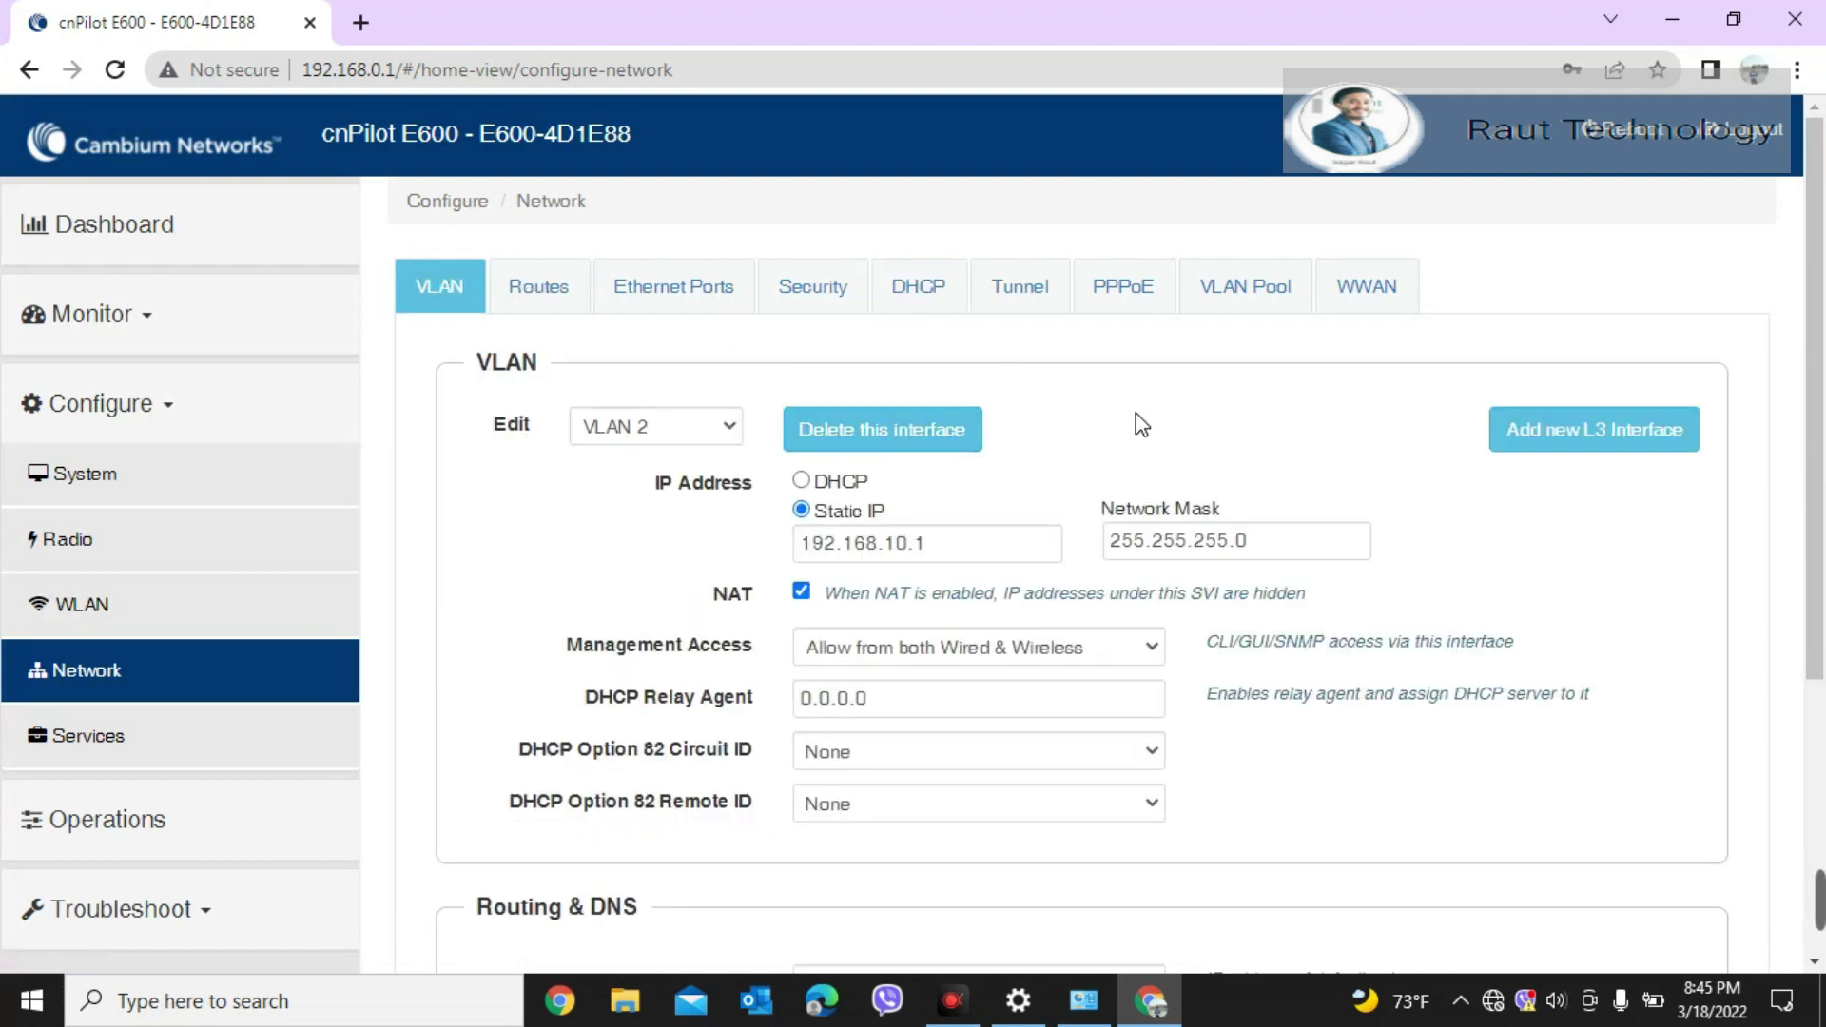
drag(1807, 423, 1807, 694)
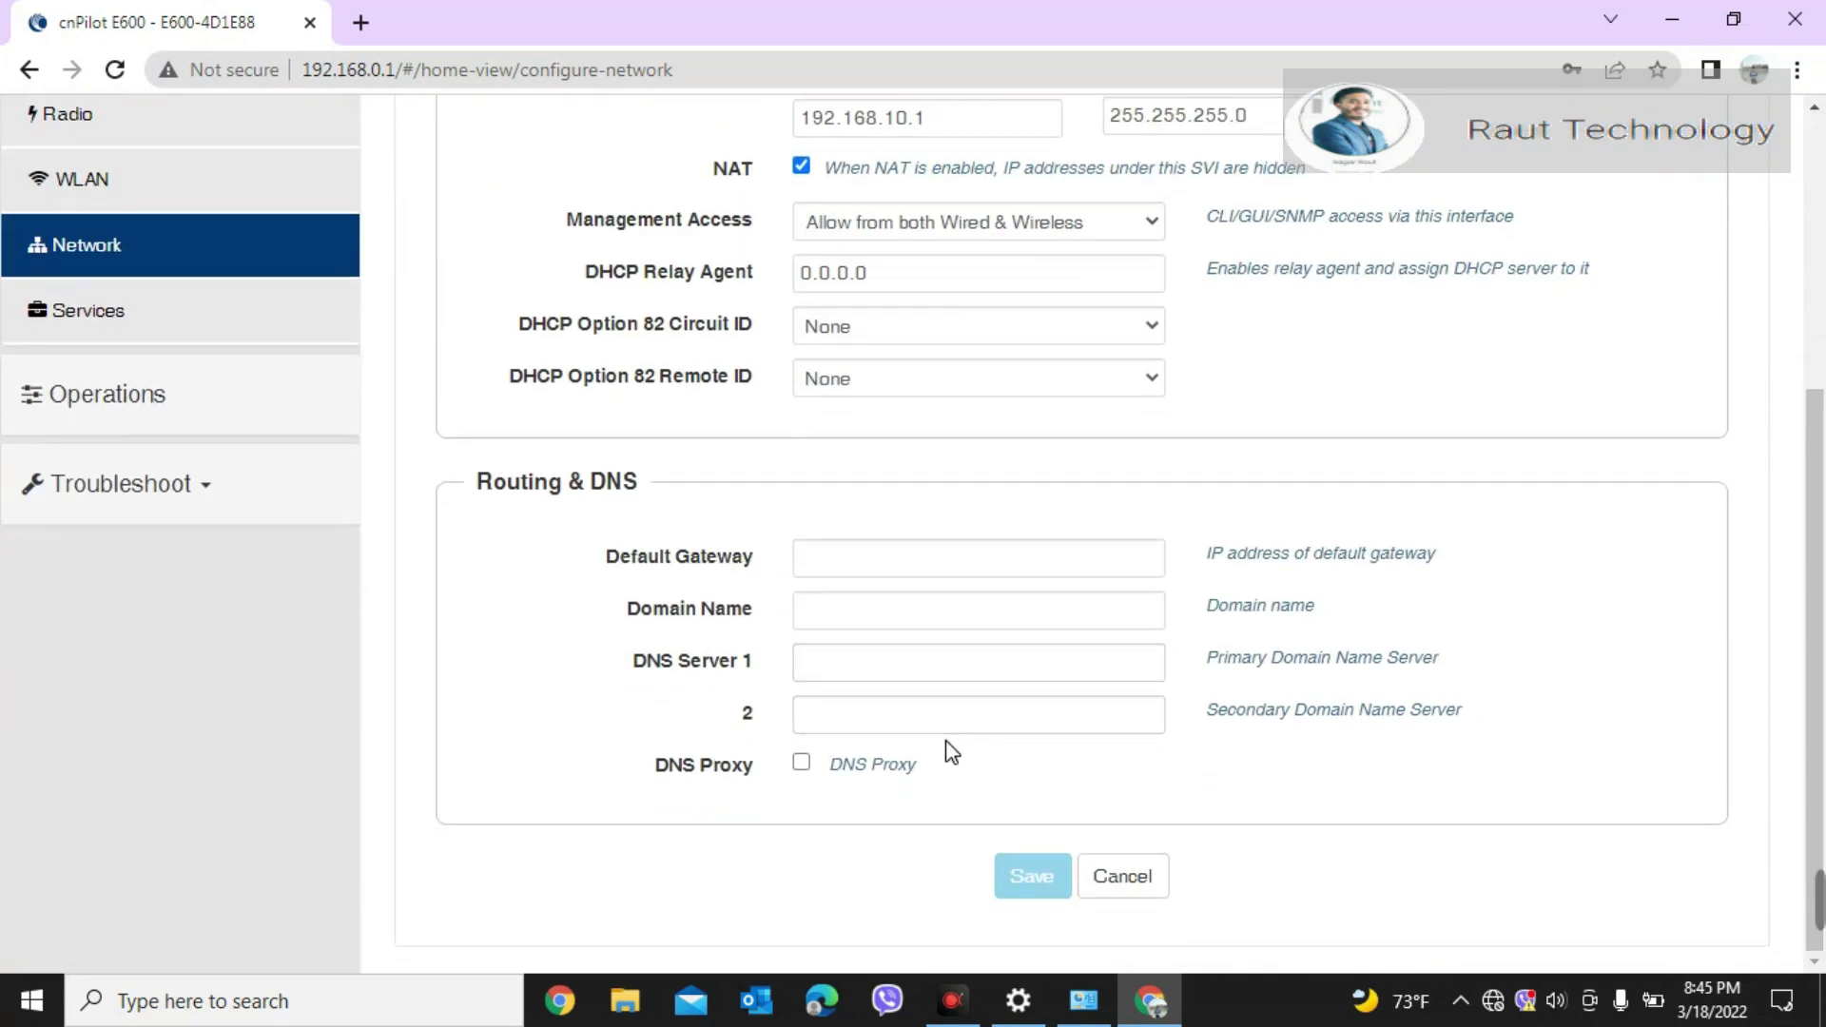
click(887, 577)
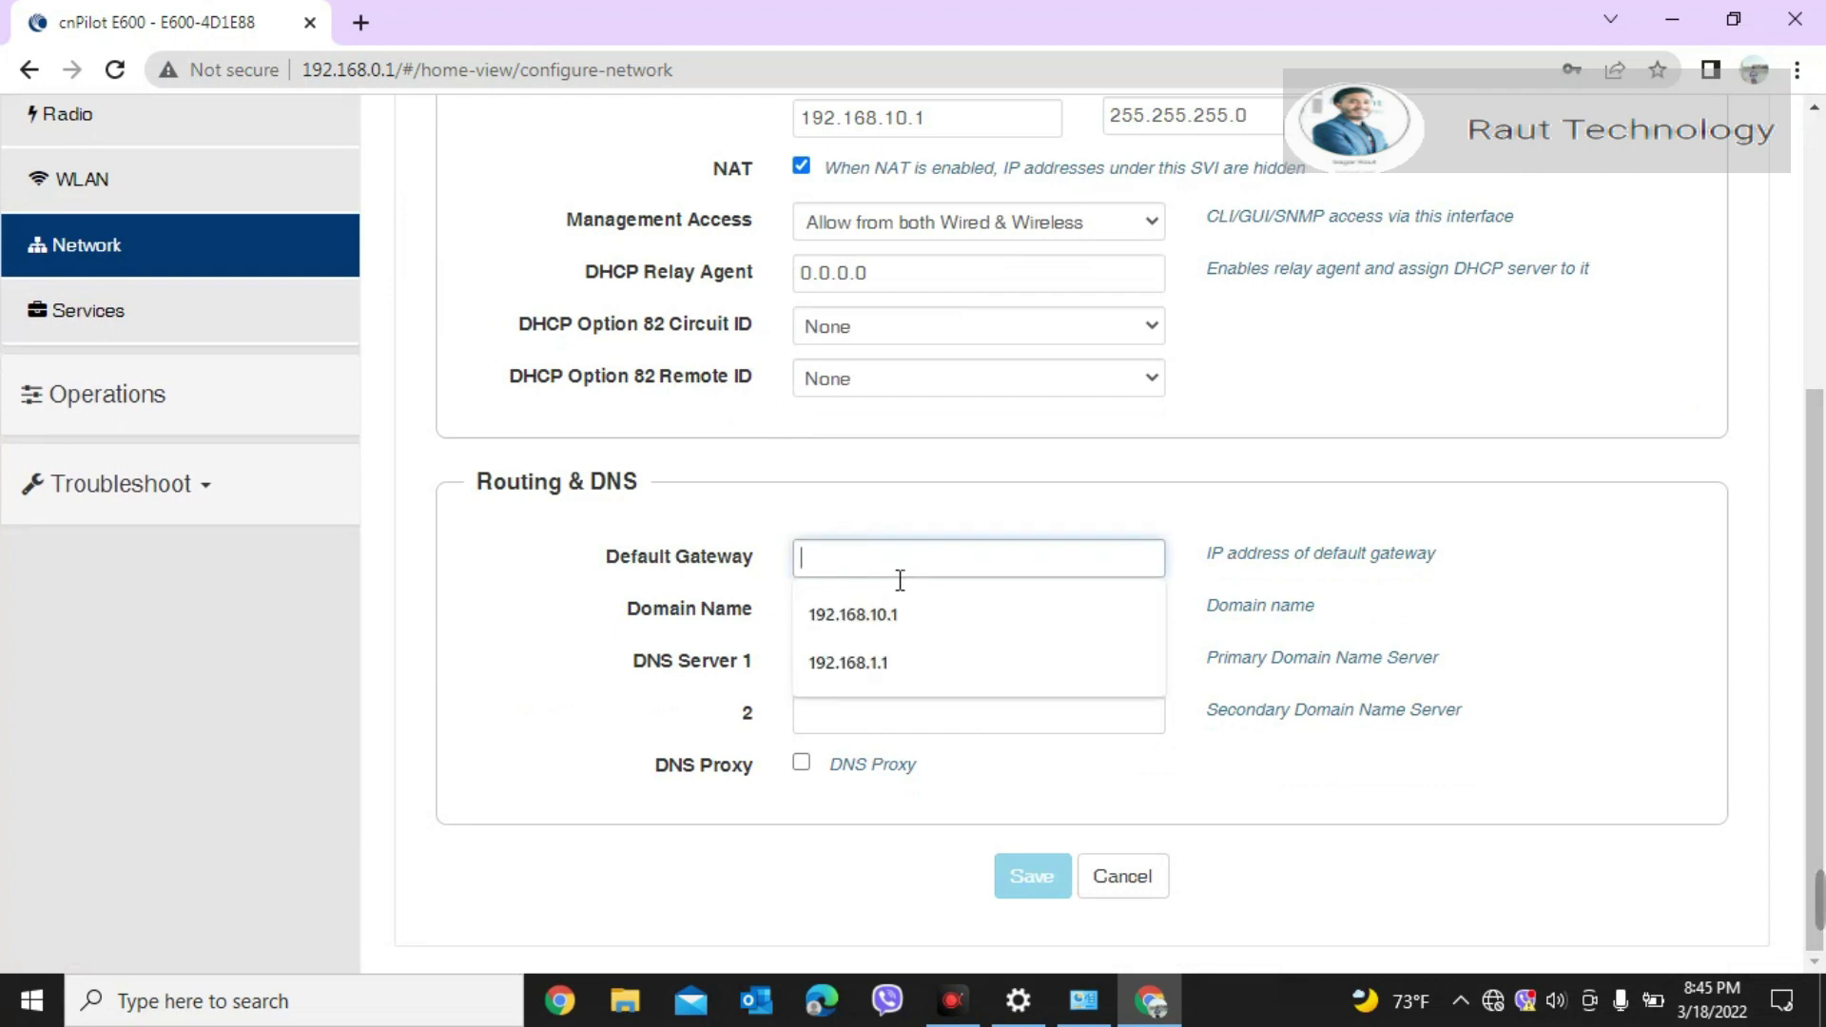
click(856, 615)
click(856, 659)
click(842, 700)
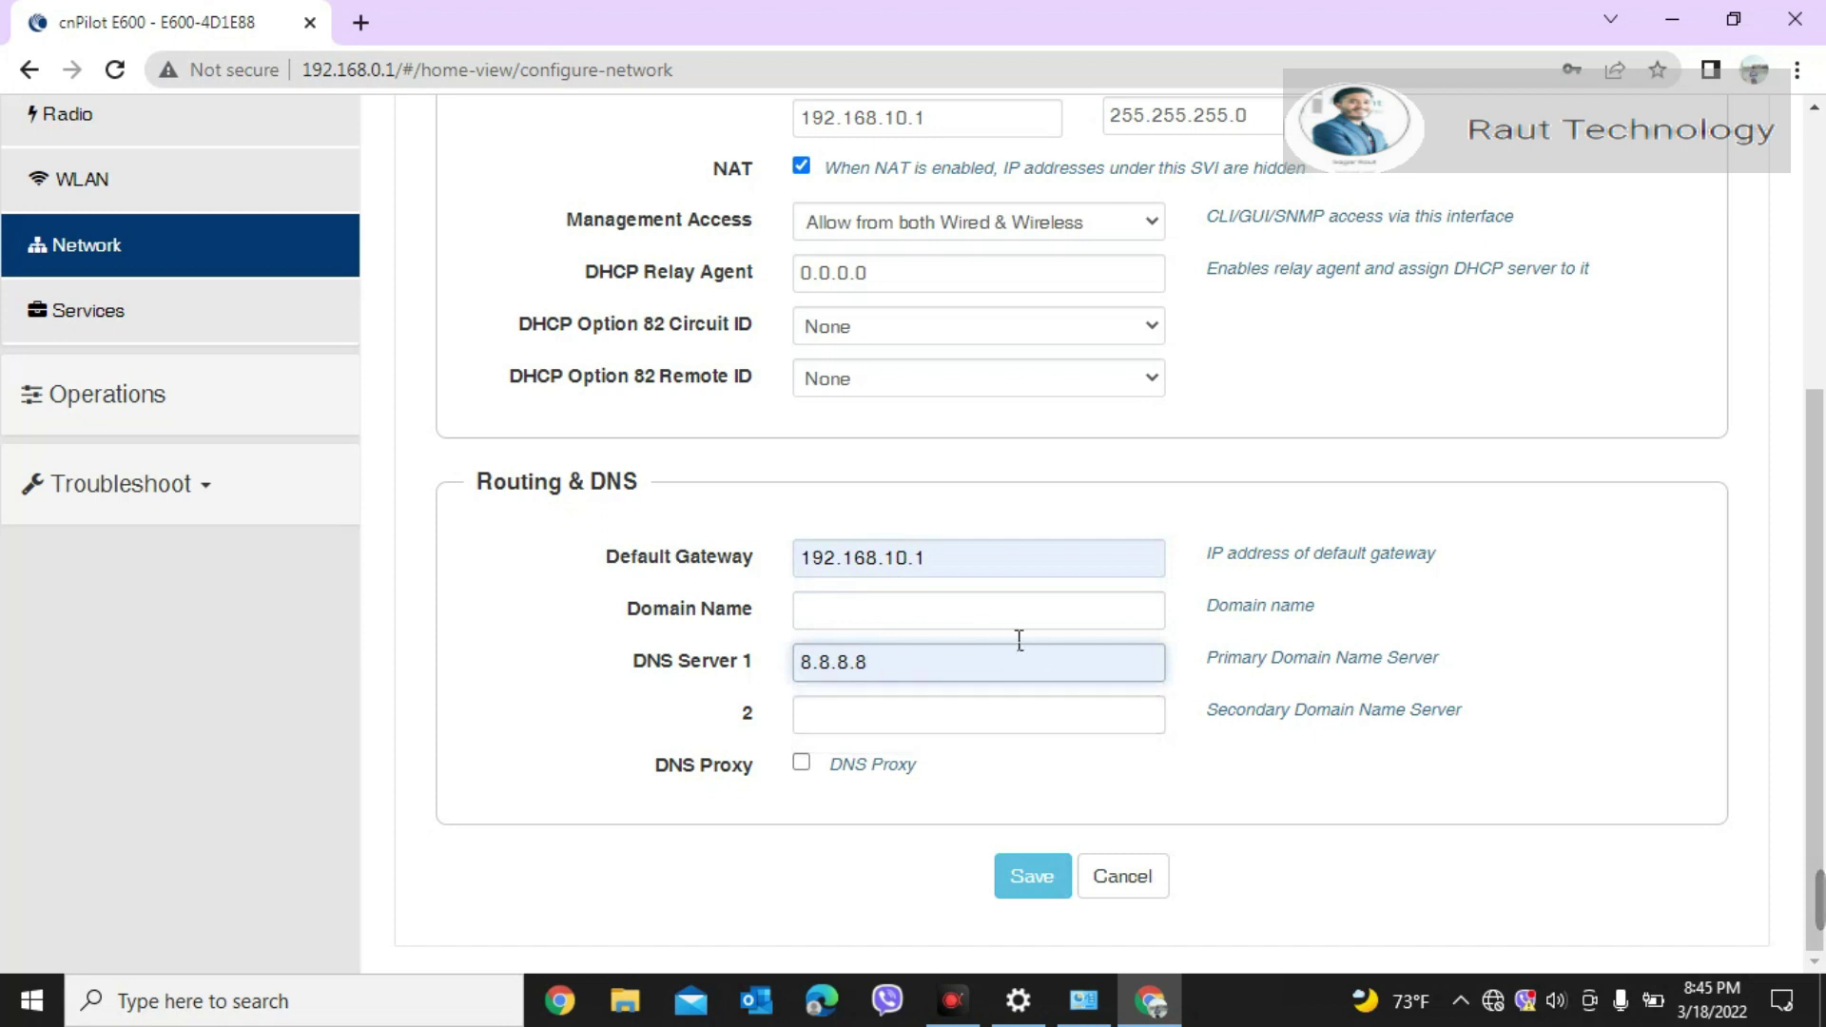
Step: Save the VLAN 2 settings and go to the WLAN configuration page
click(1056, 879)
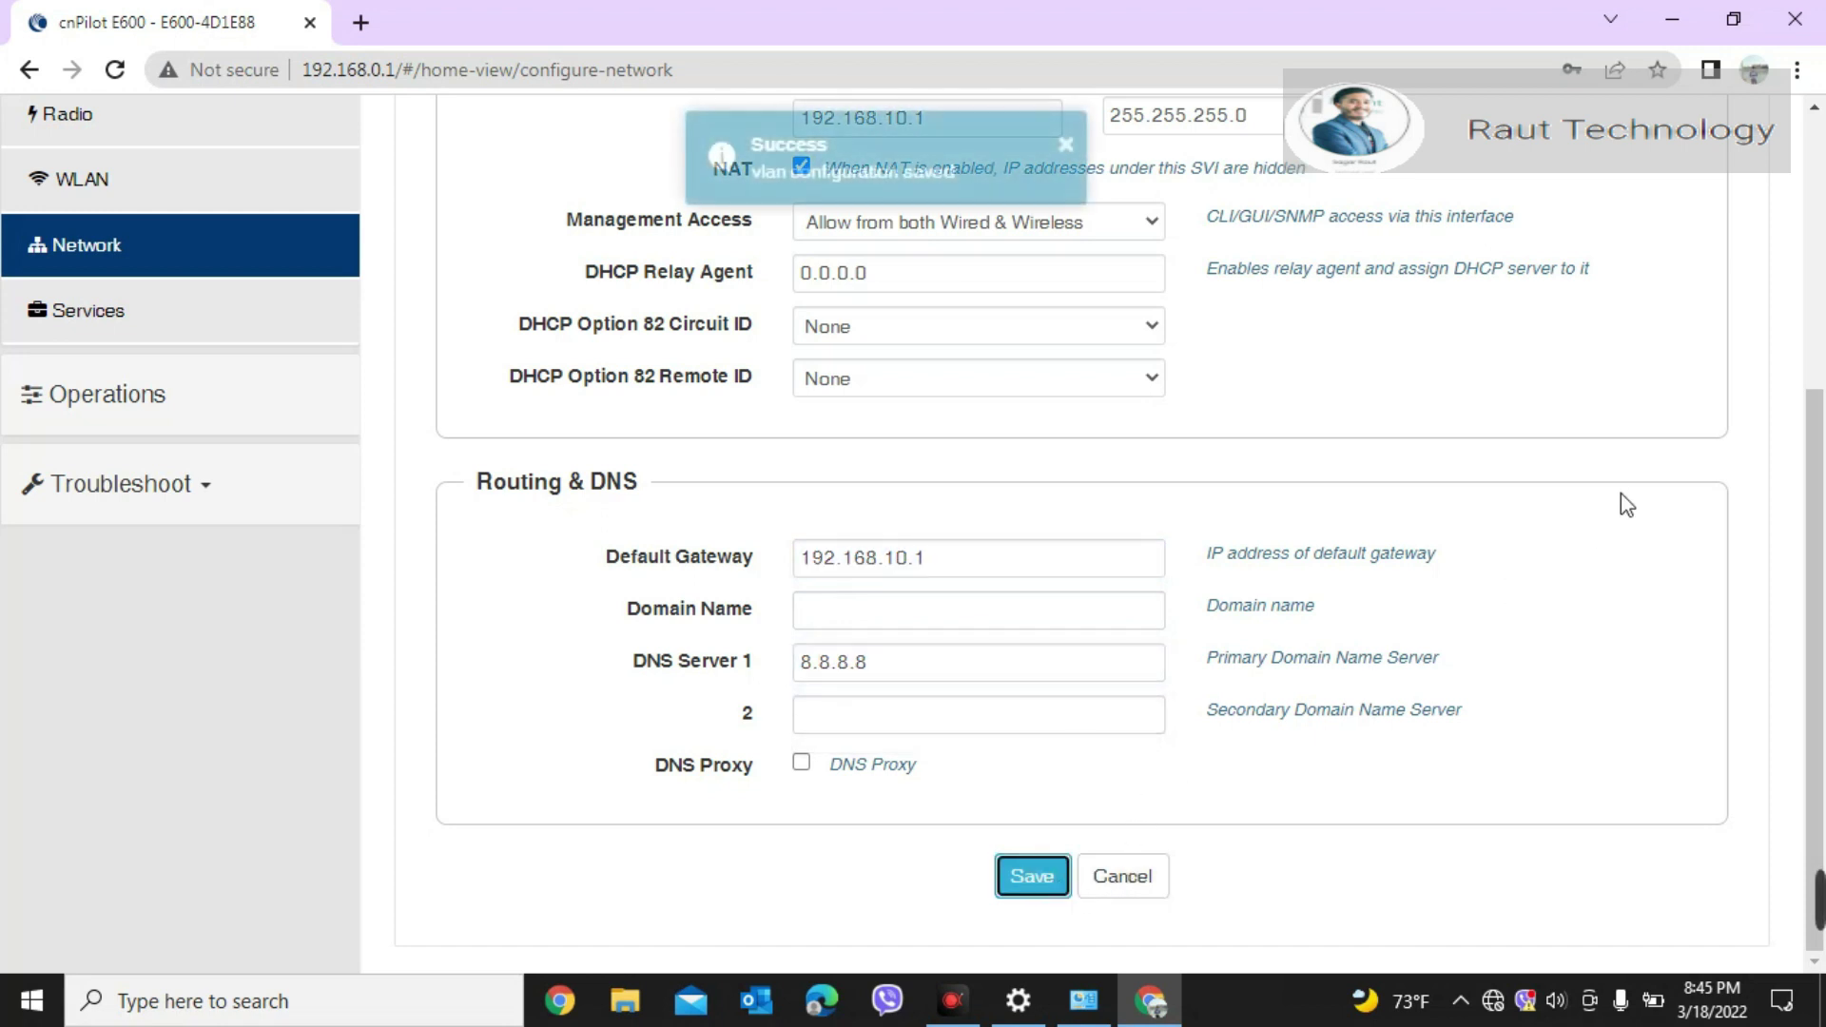
scroll(913, 233, up, 5)
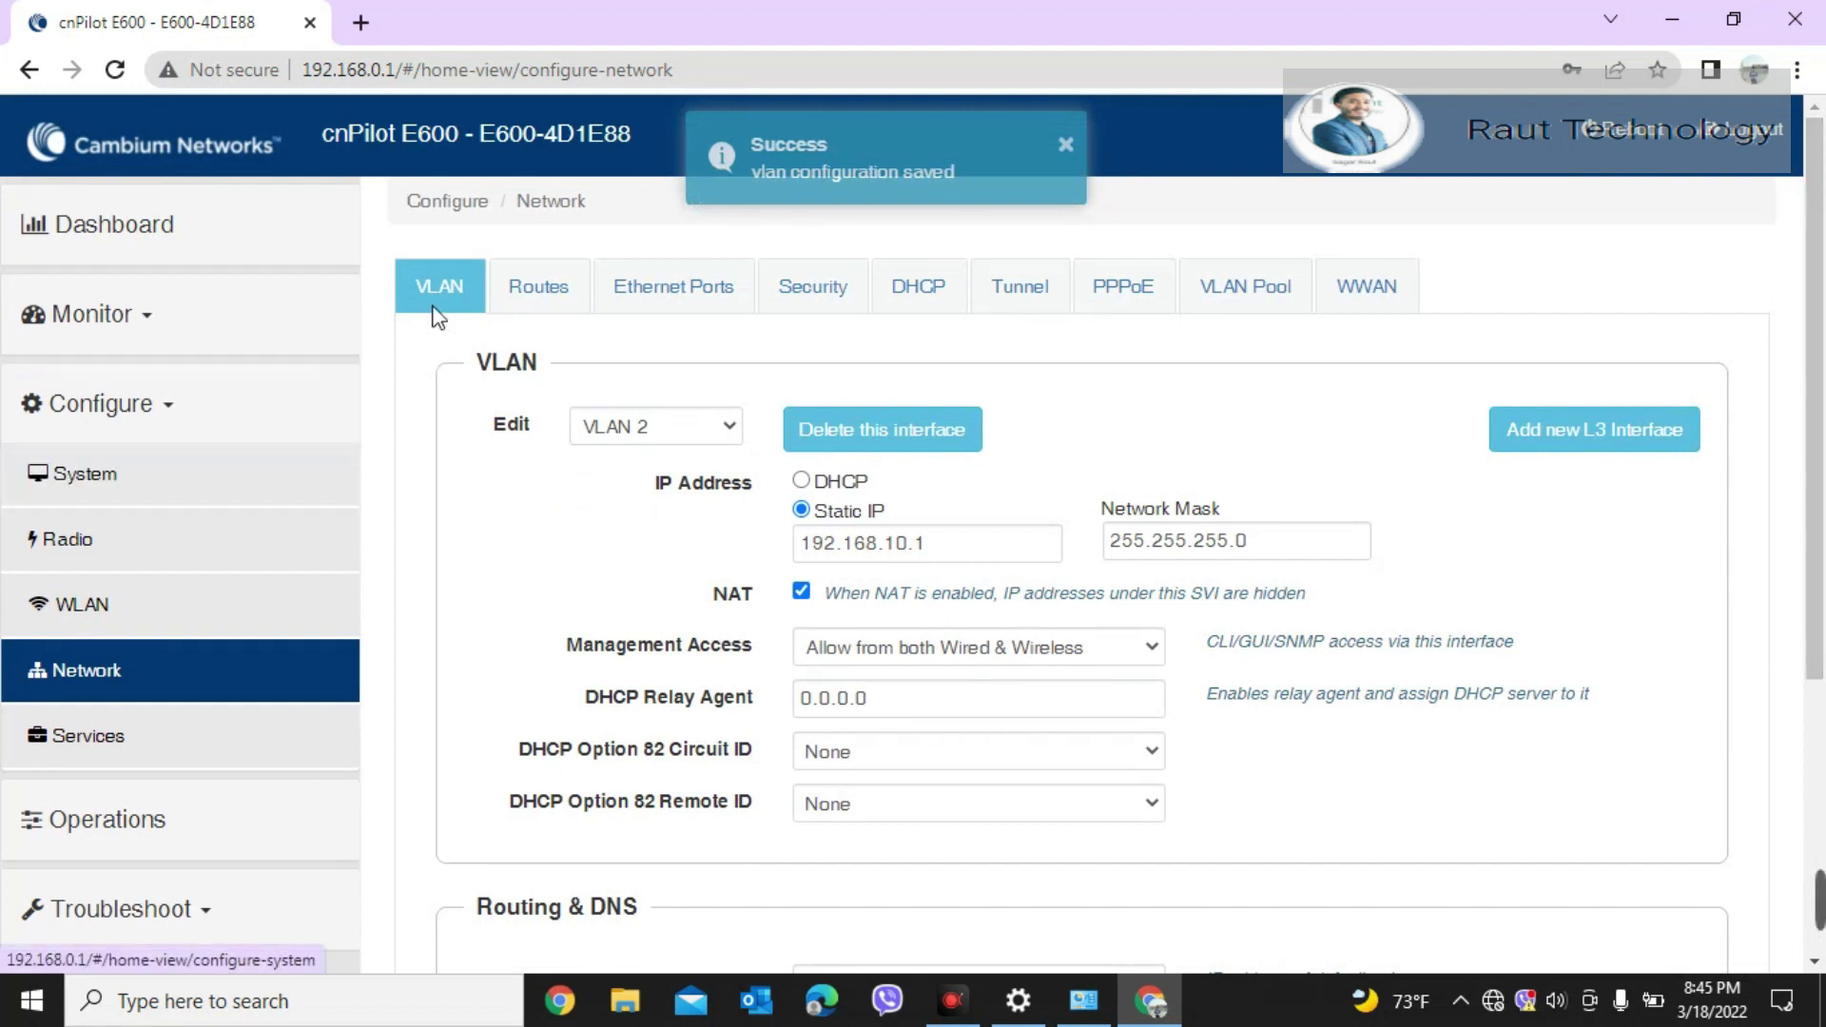
click(126, 613)
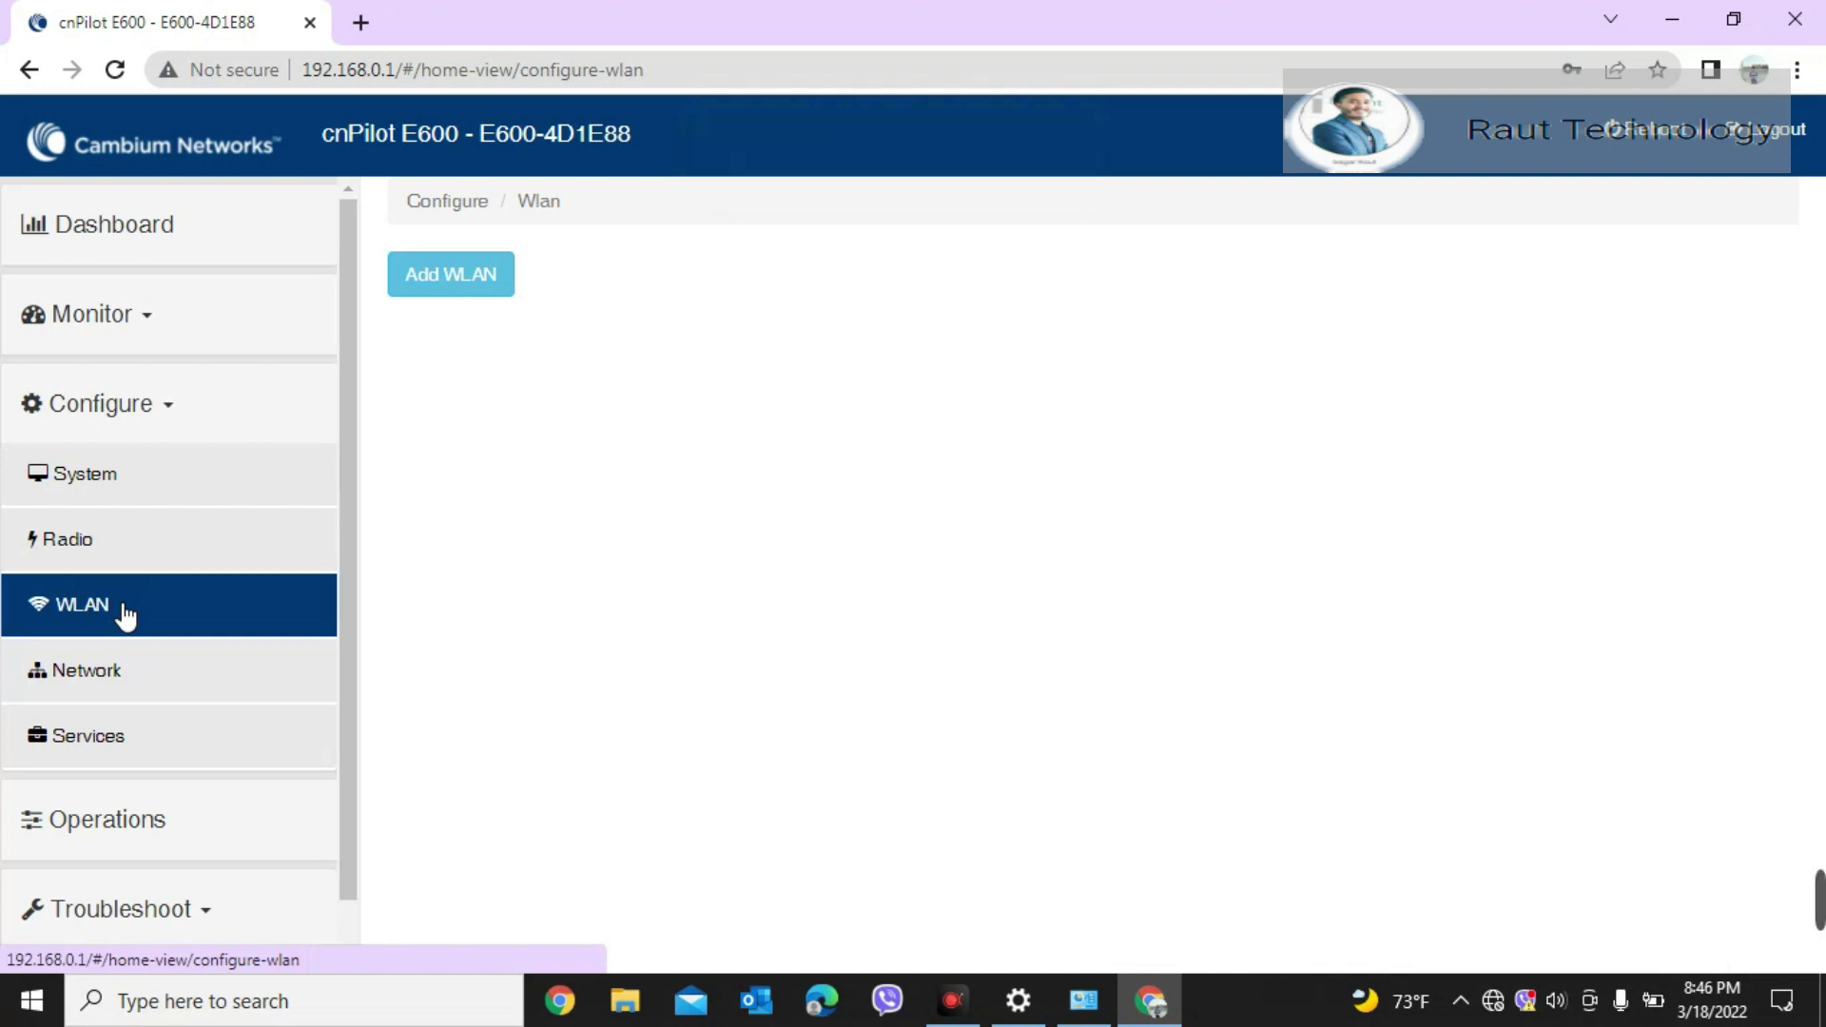
Step: Add WLAN ID 1 with SSID 'Test' on VLAN 2
click(440, 280)
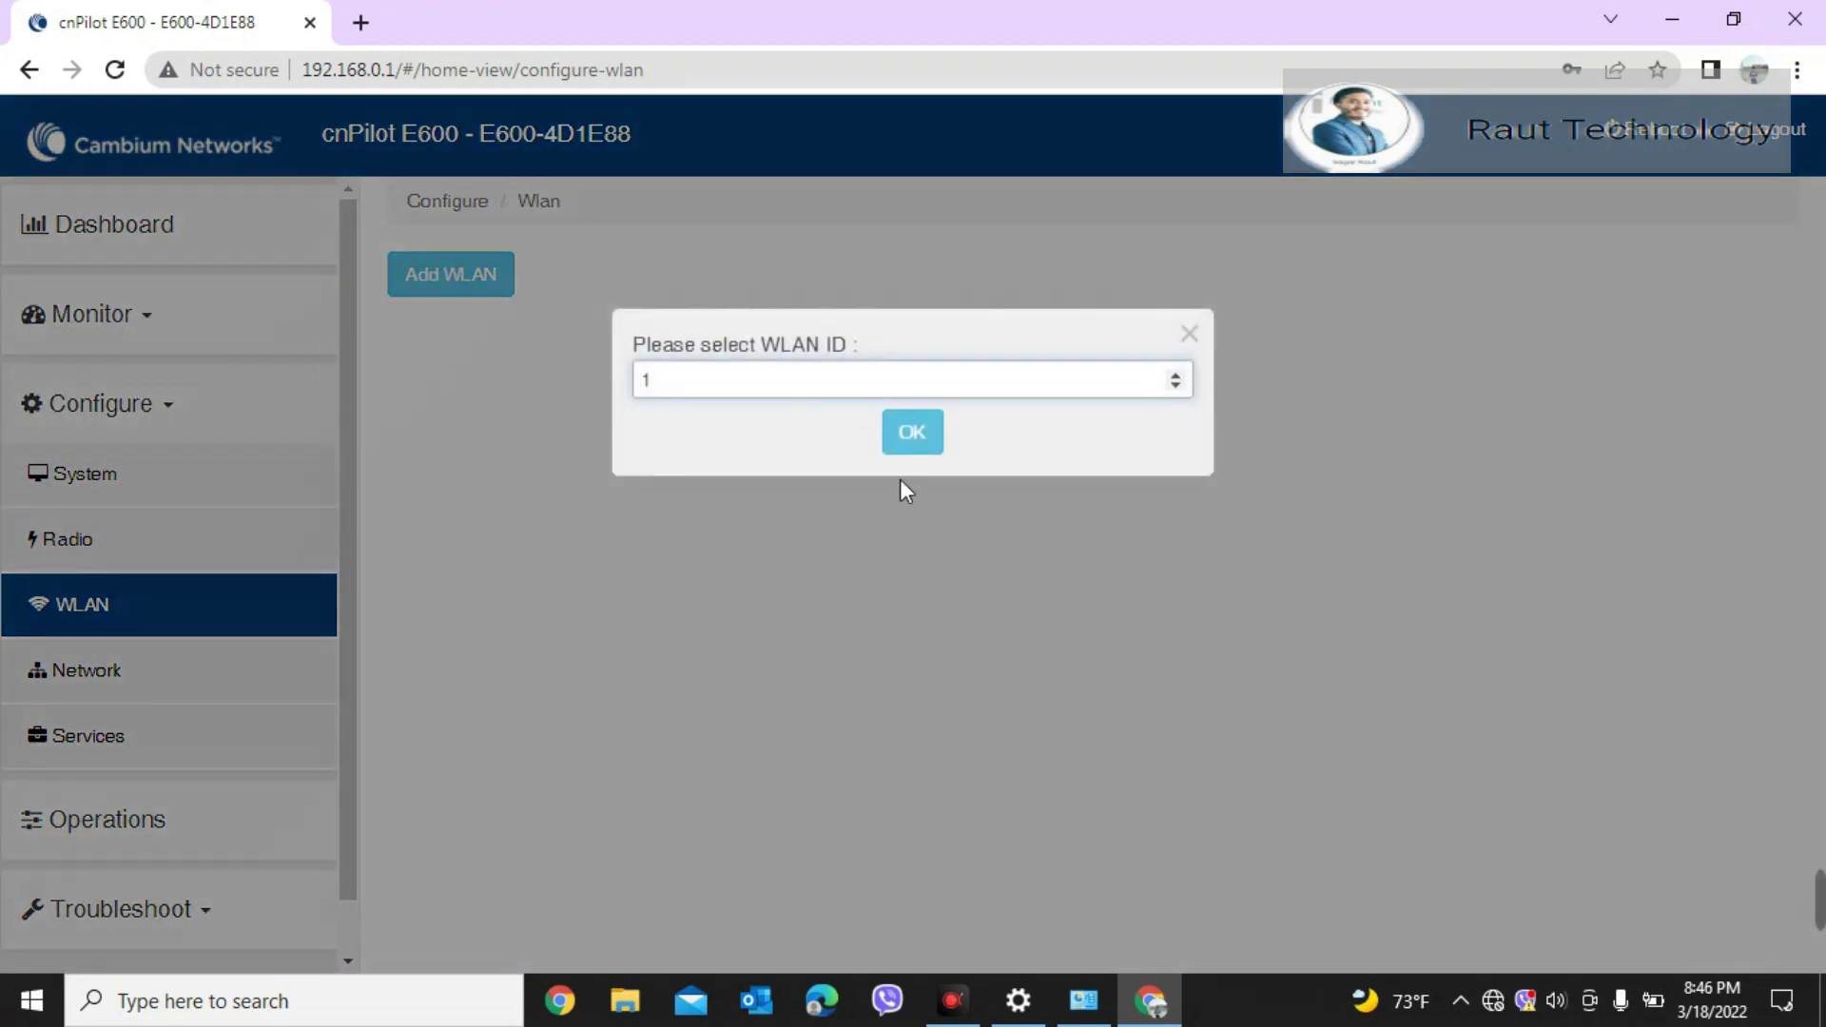
click(922, 433)
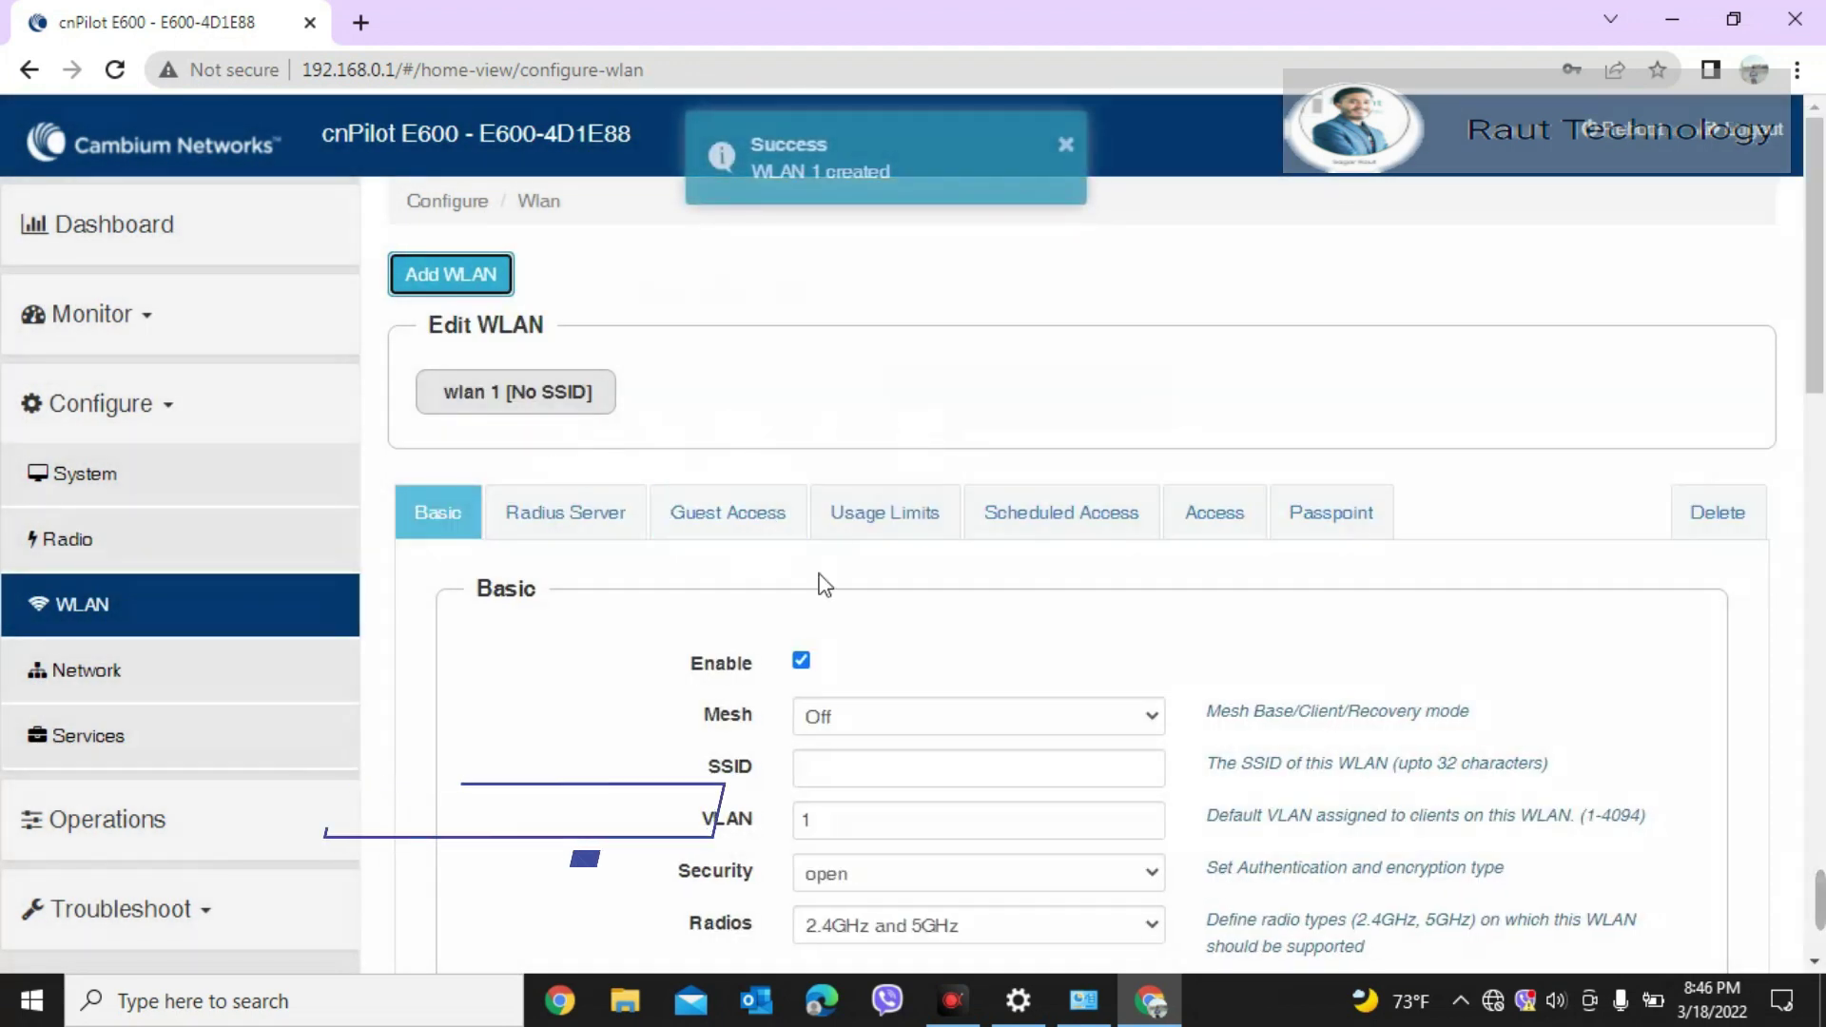
click(969, 767)
text(test)
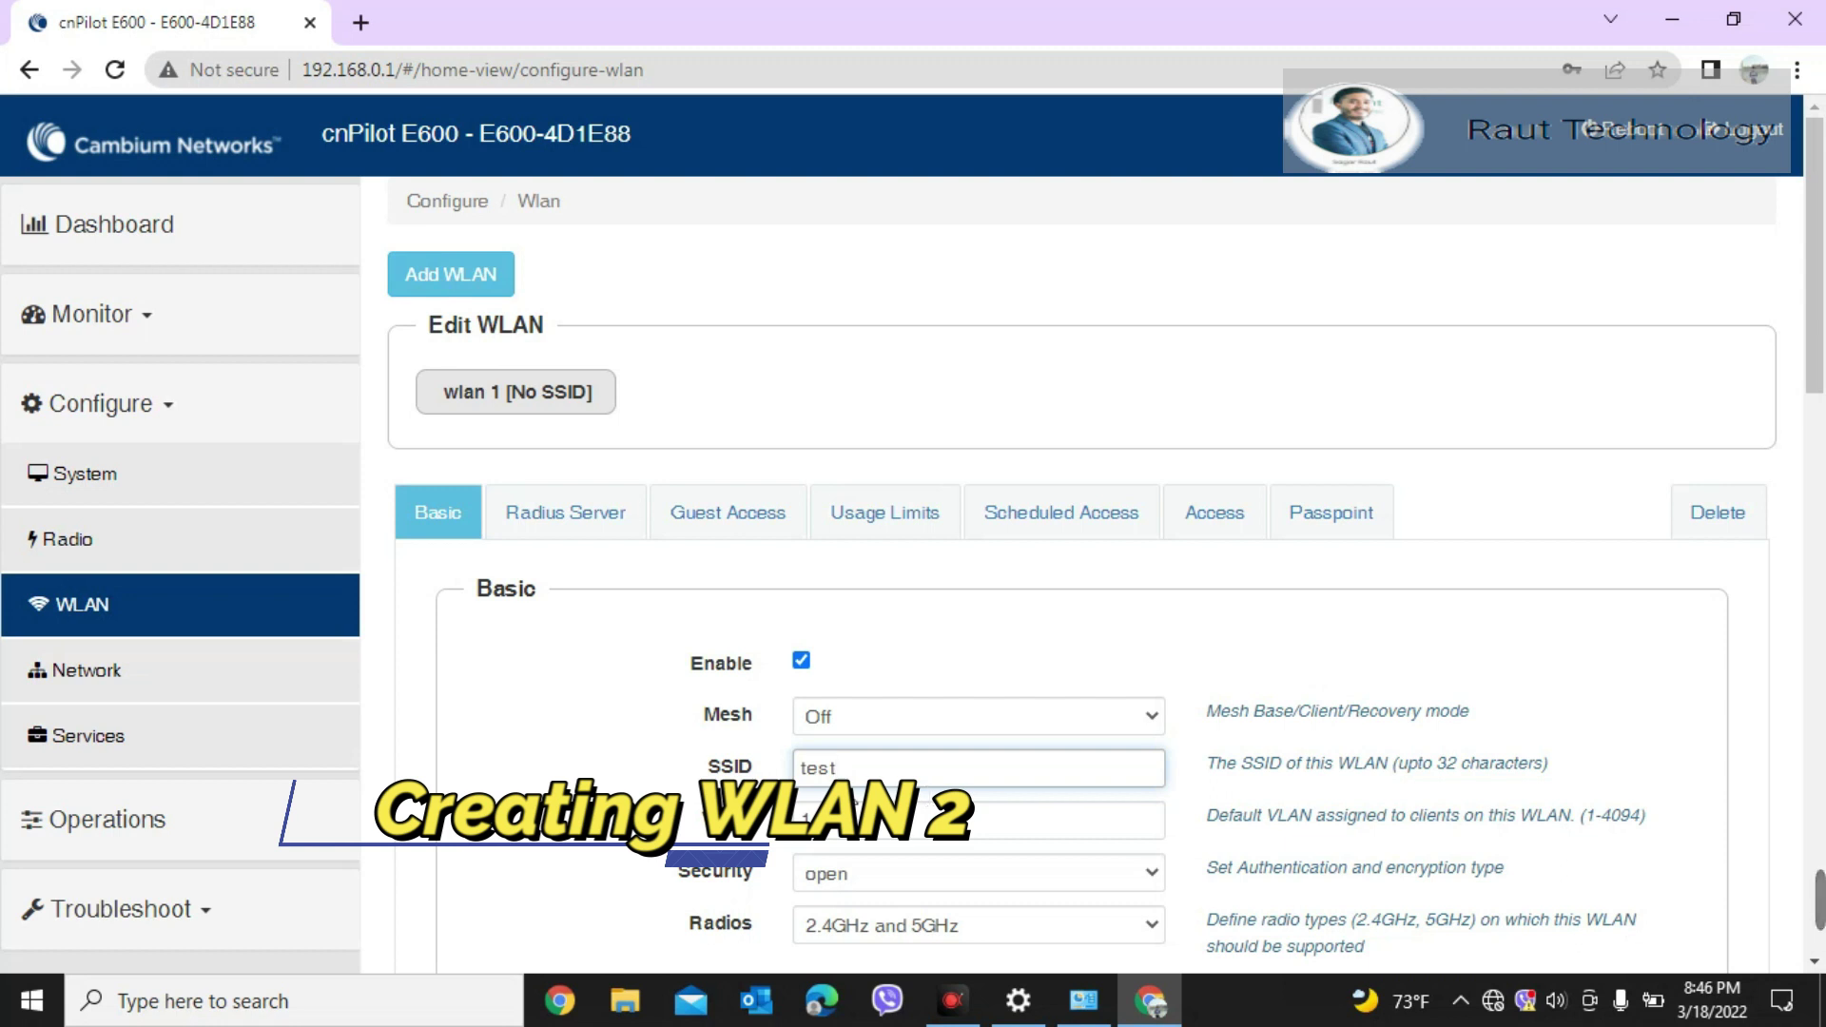
click(806, 771)
key(BackSpace)
text(T)
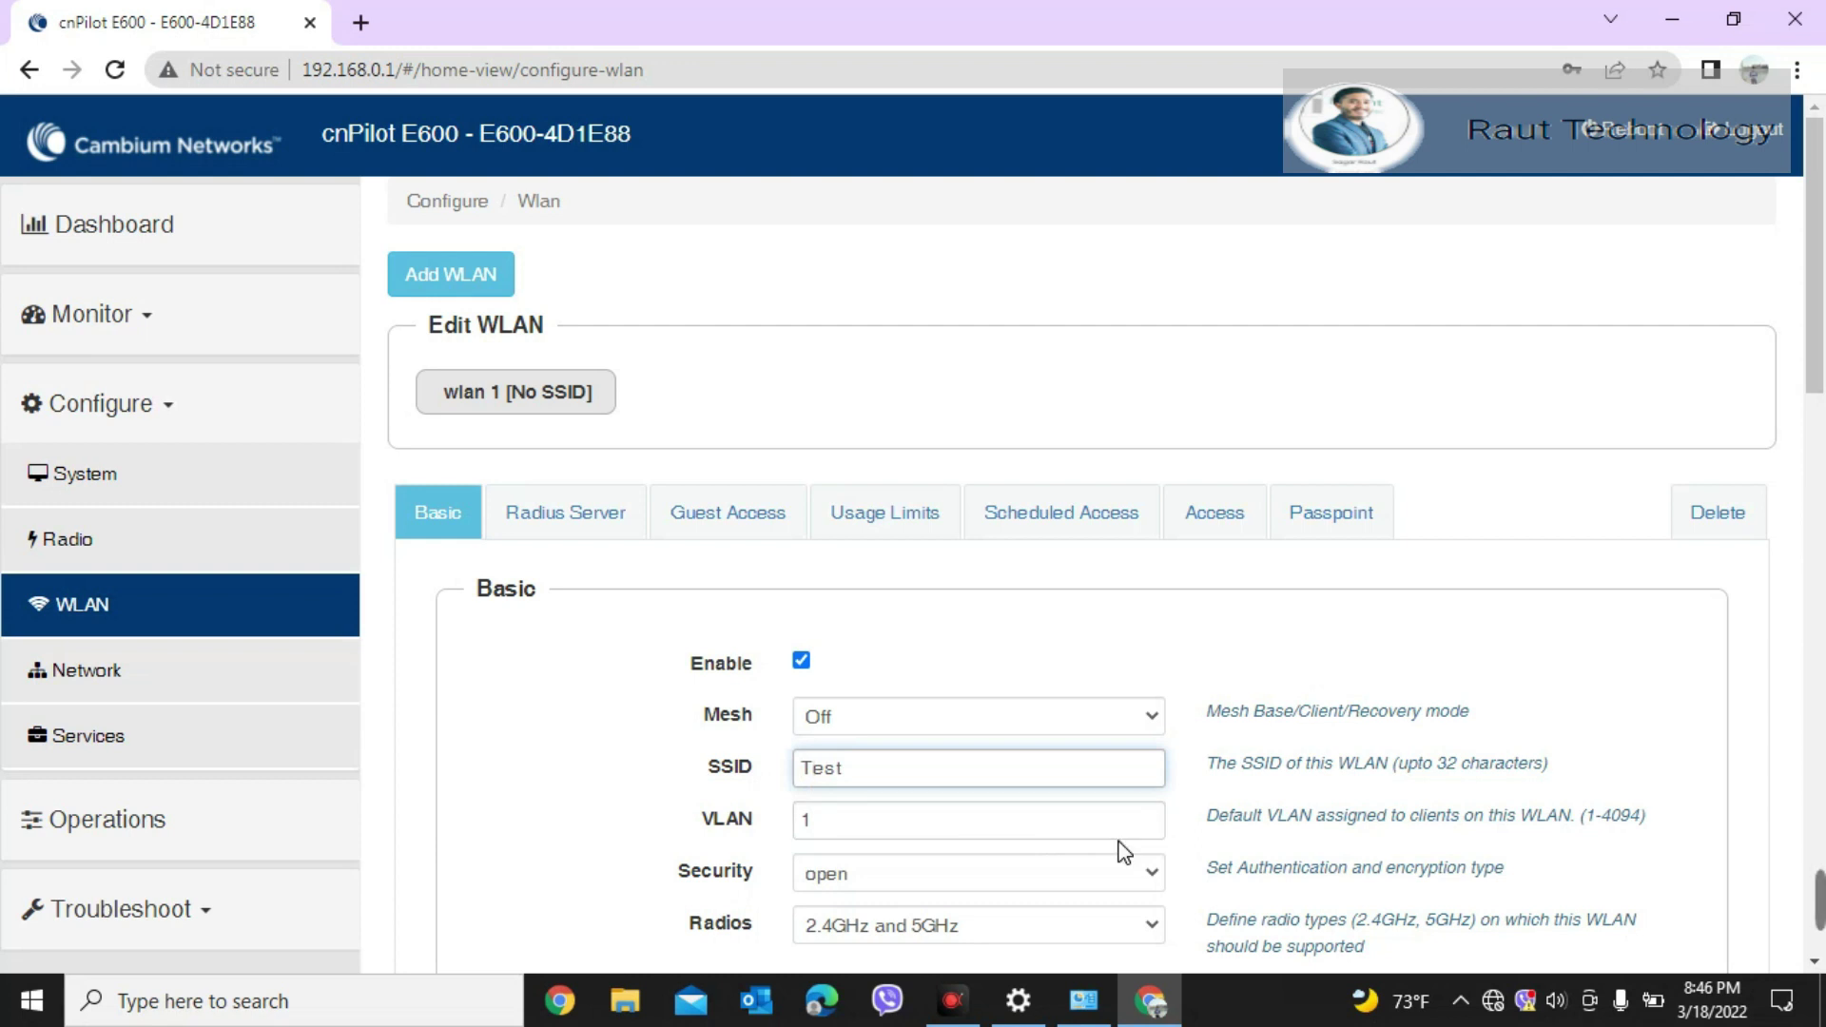
click(947, 817)
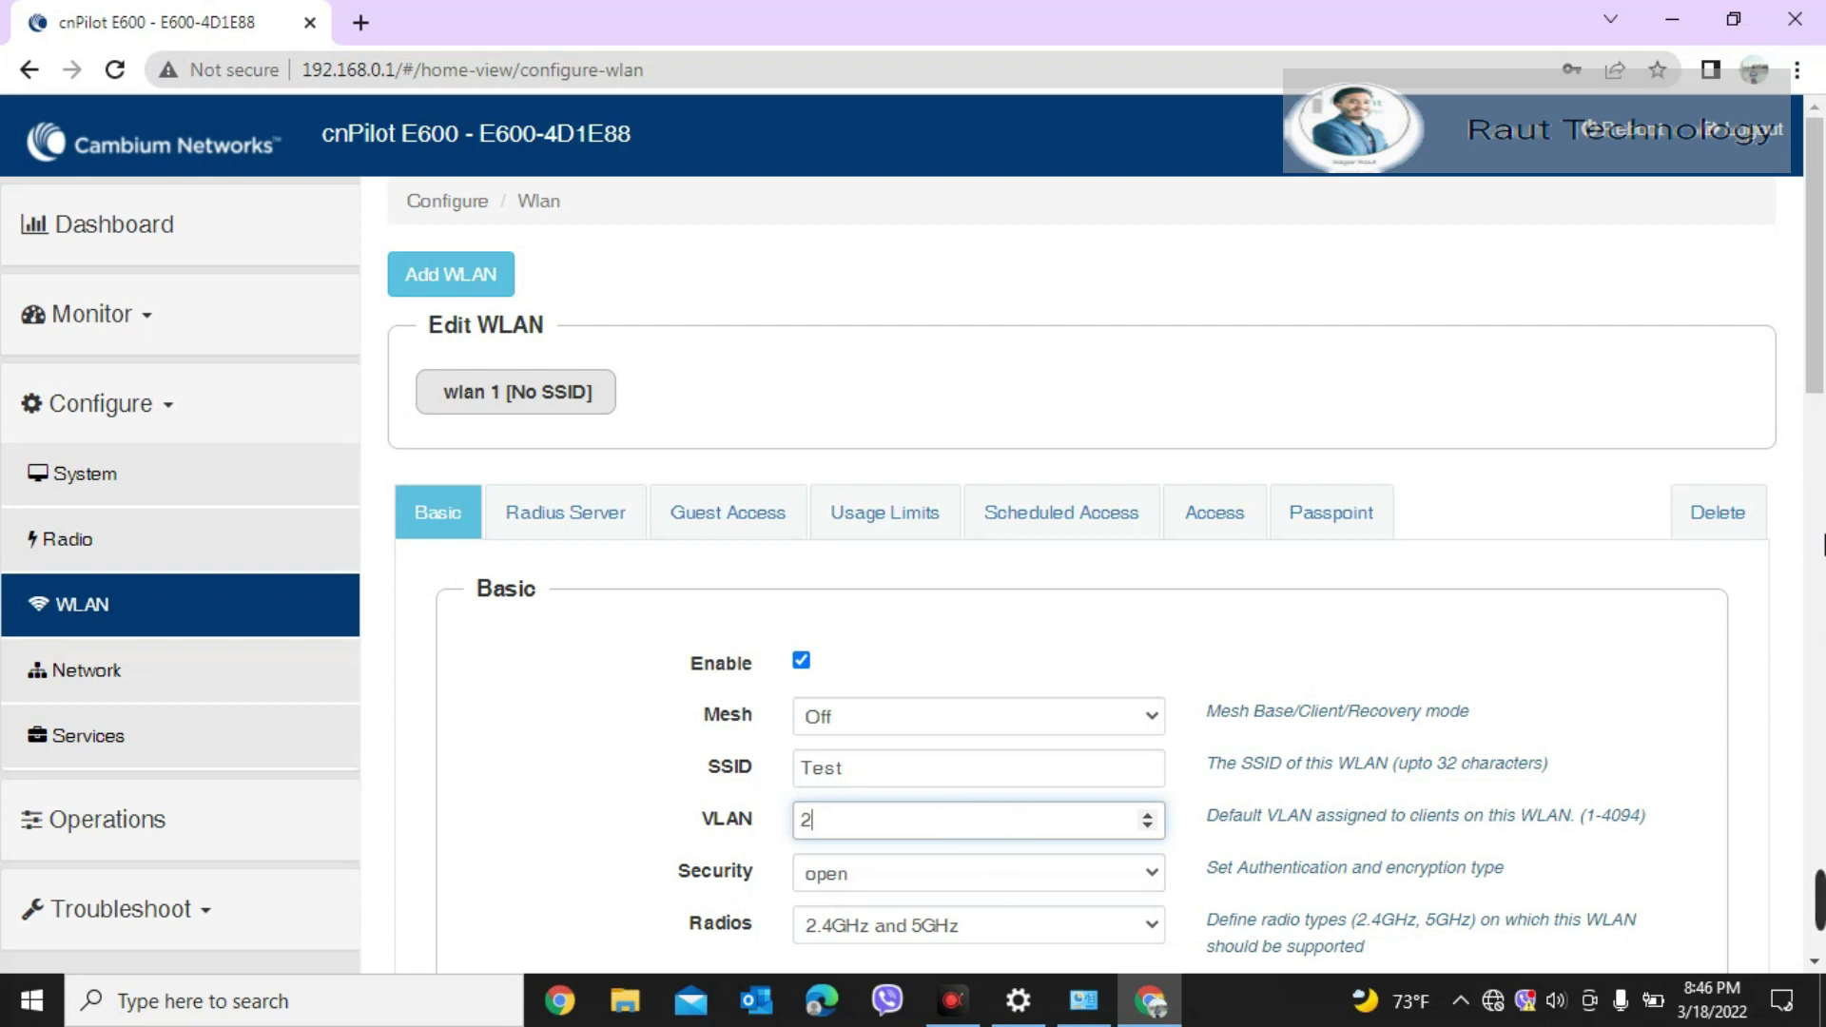
Step: Set the WLAN's VLAN pooling to Static with pool name 2 and save it
scroll(932, 580, down, 4)
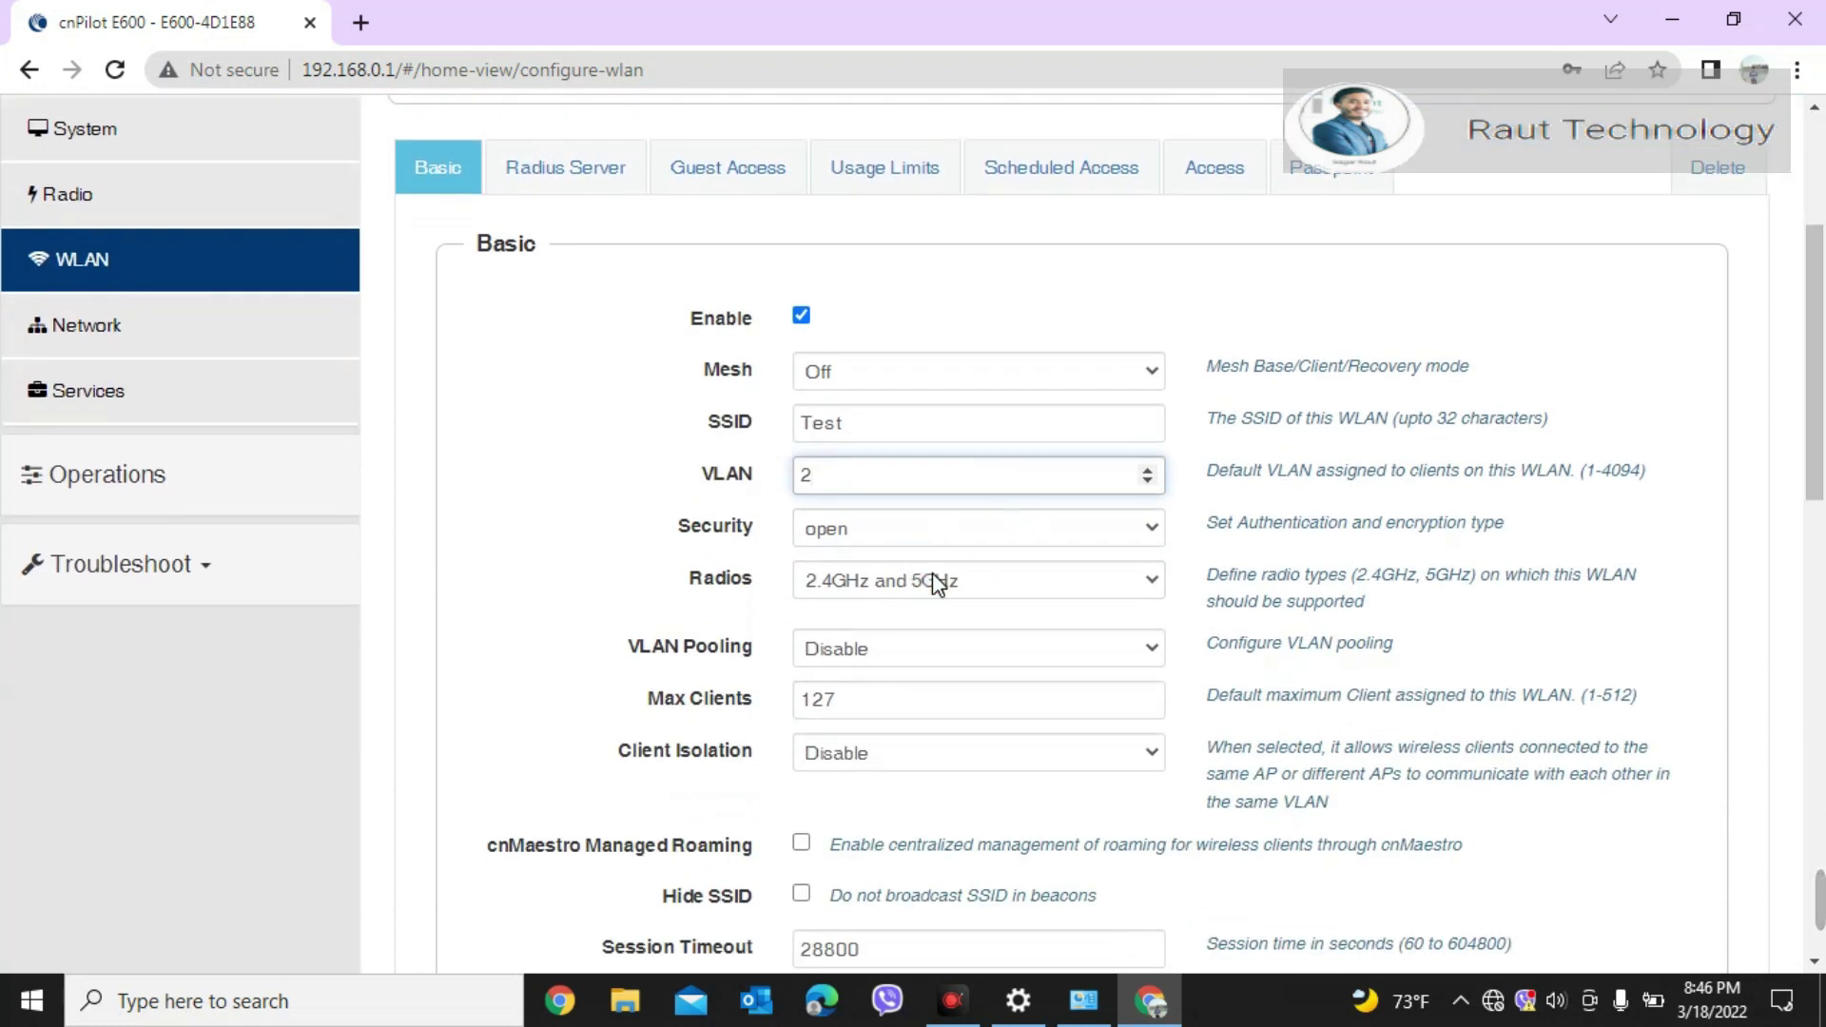
click(959, 656)
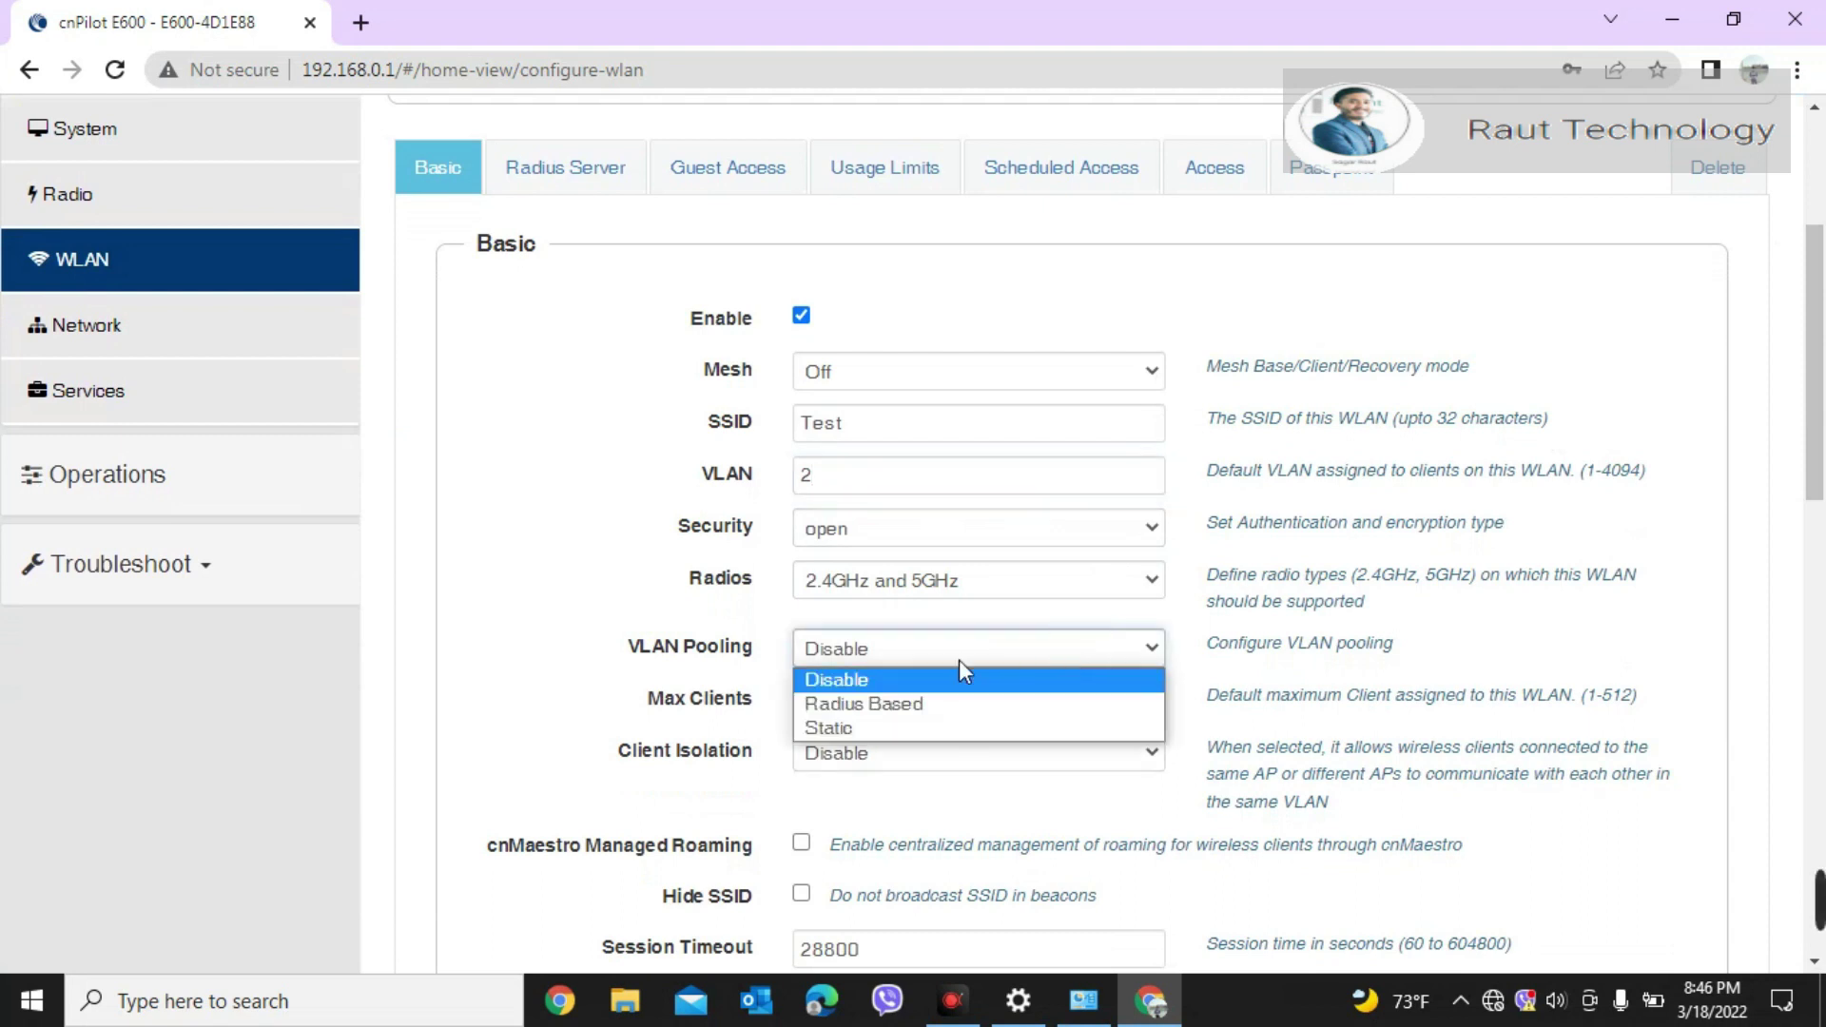
click(861, 727)
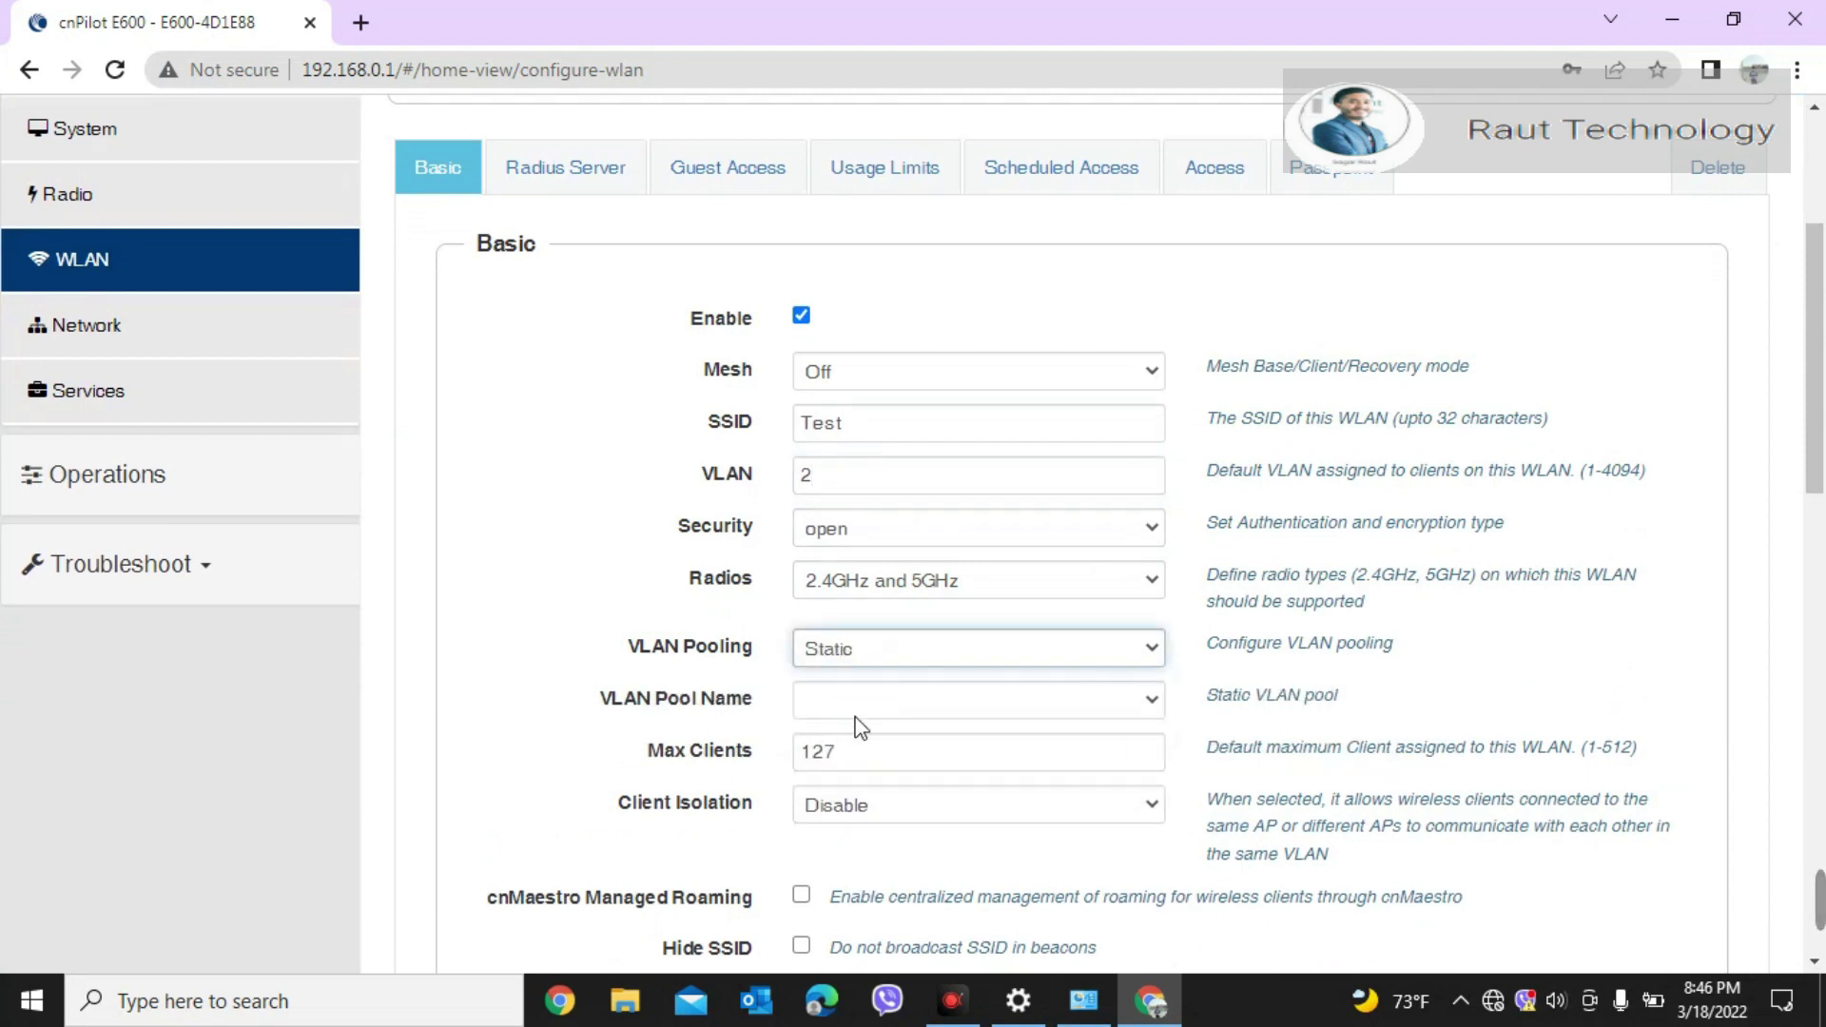
click(1151, 699)
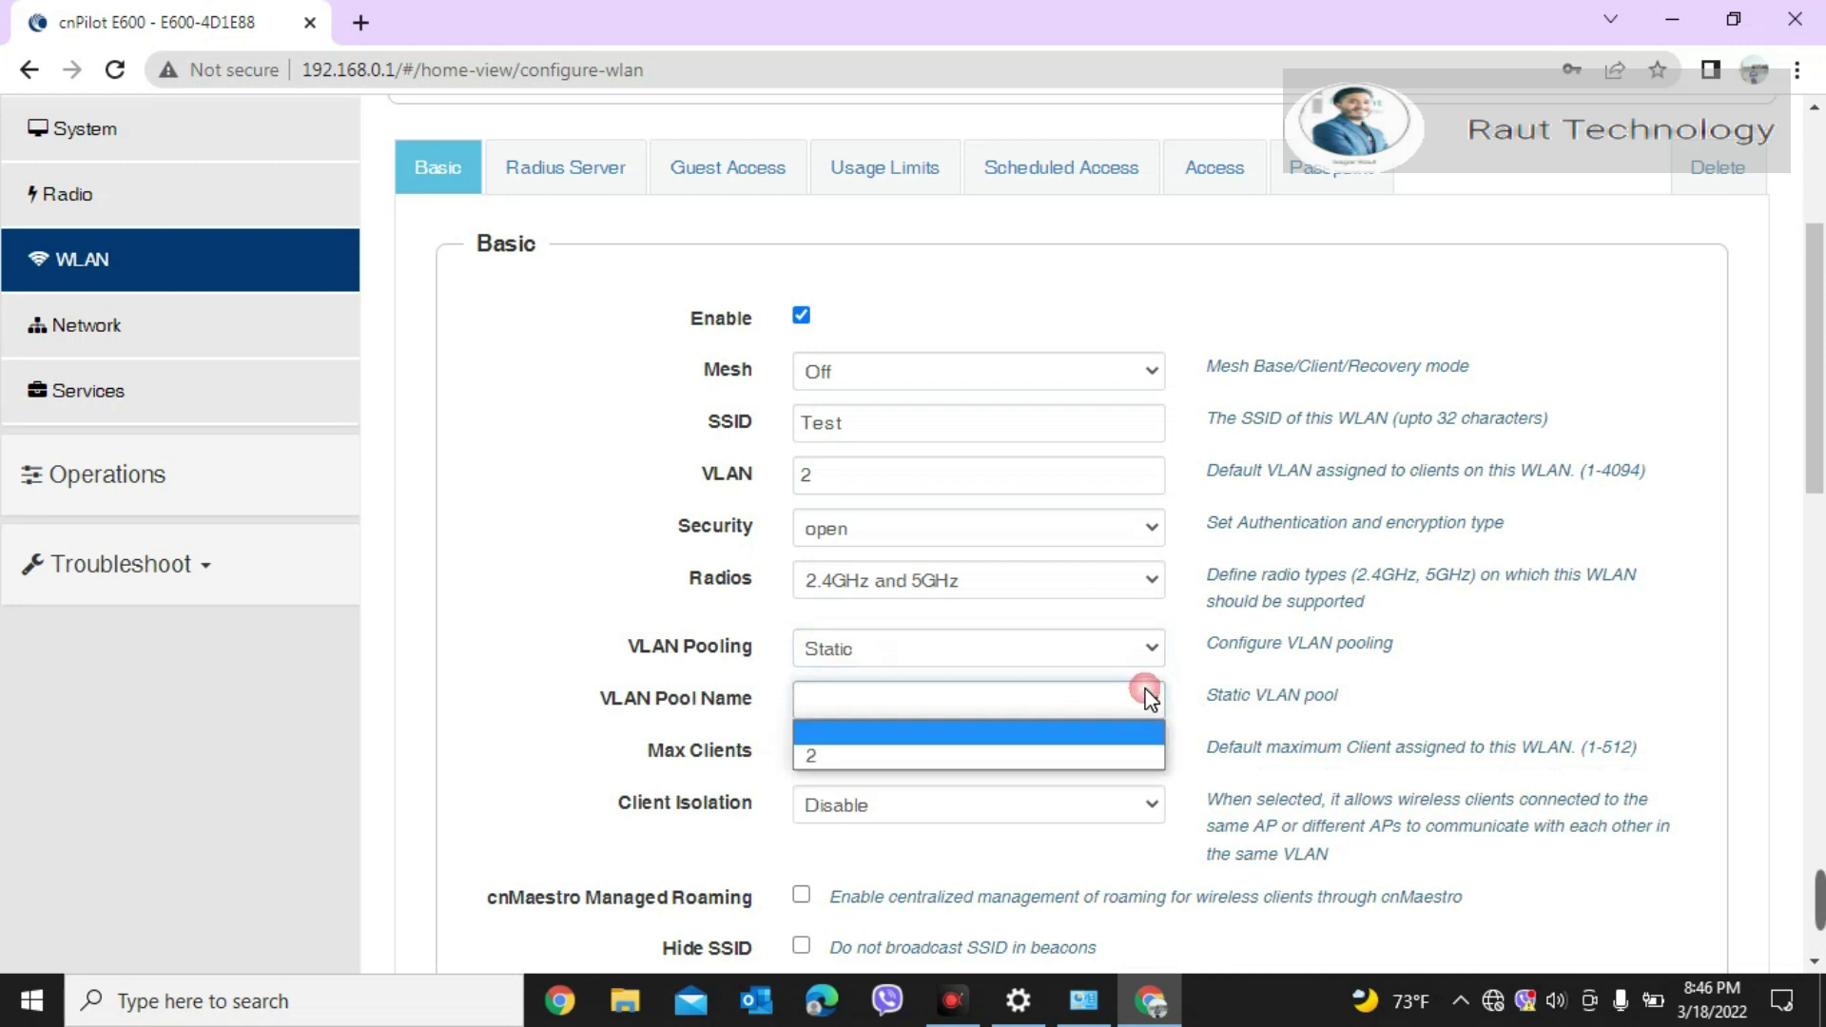
click(871, 754)
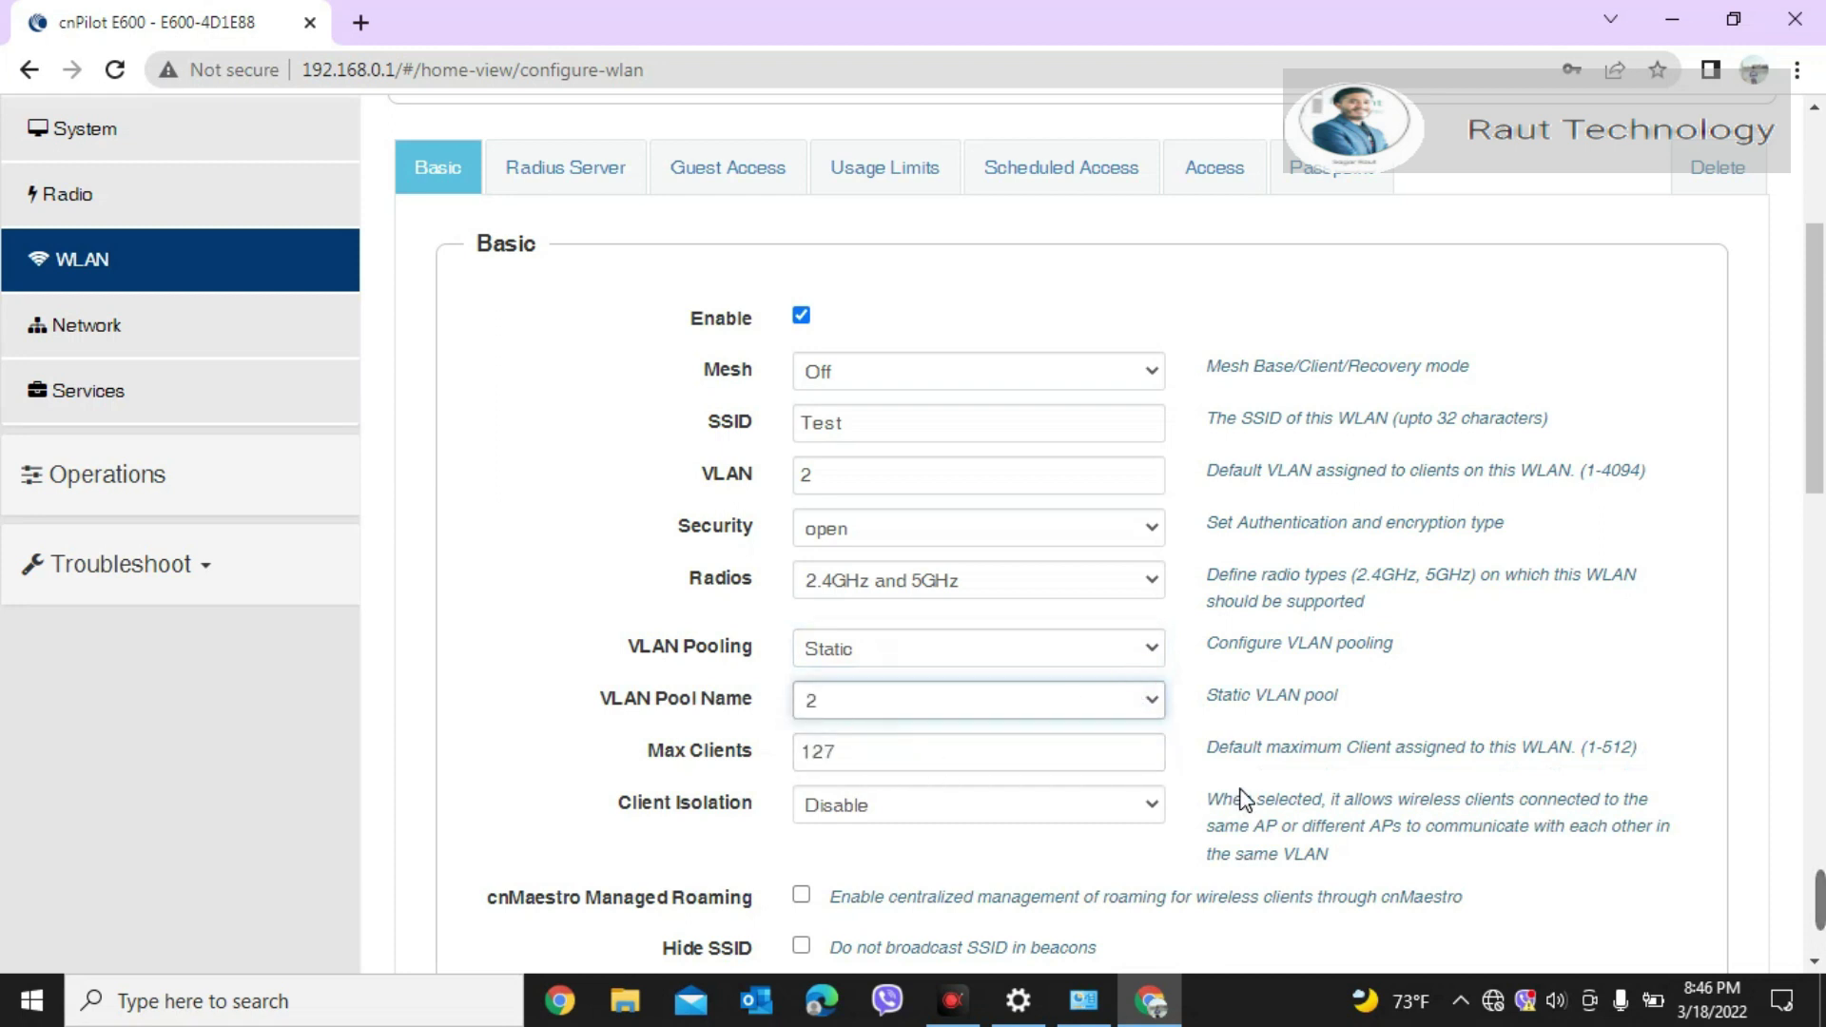
drag(1821, 537, 1820, 936)
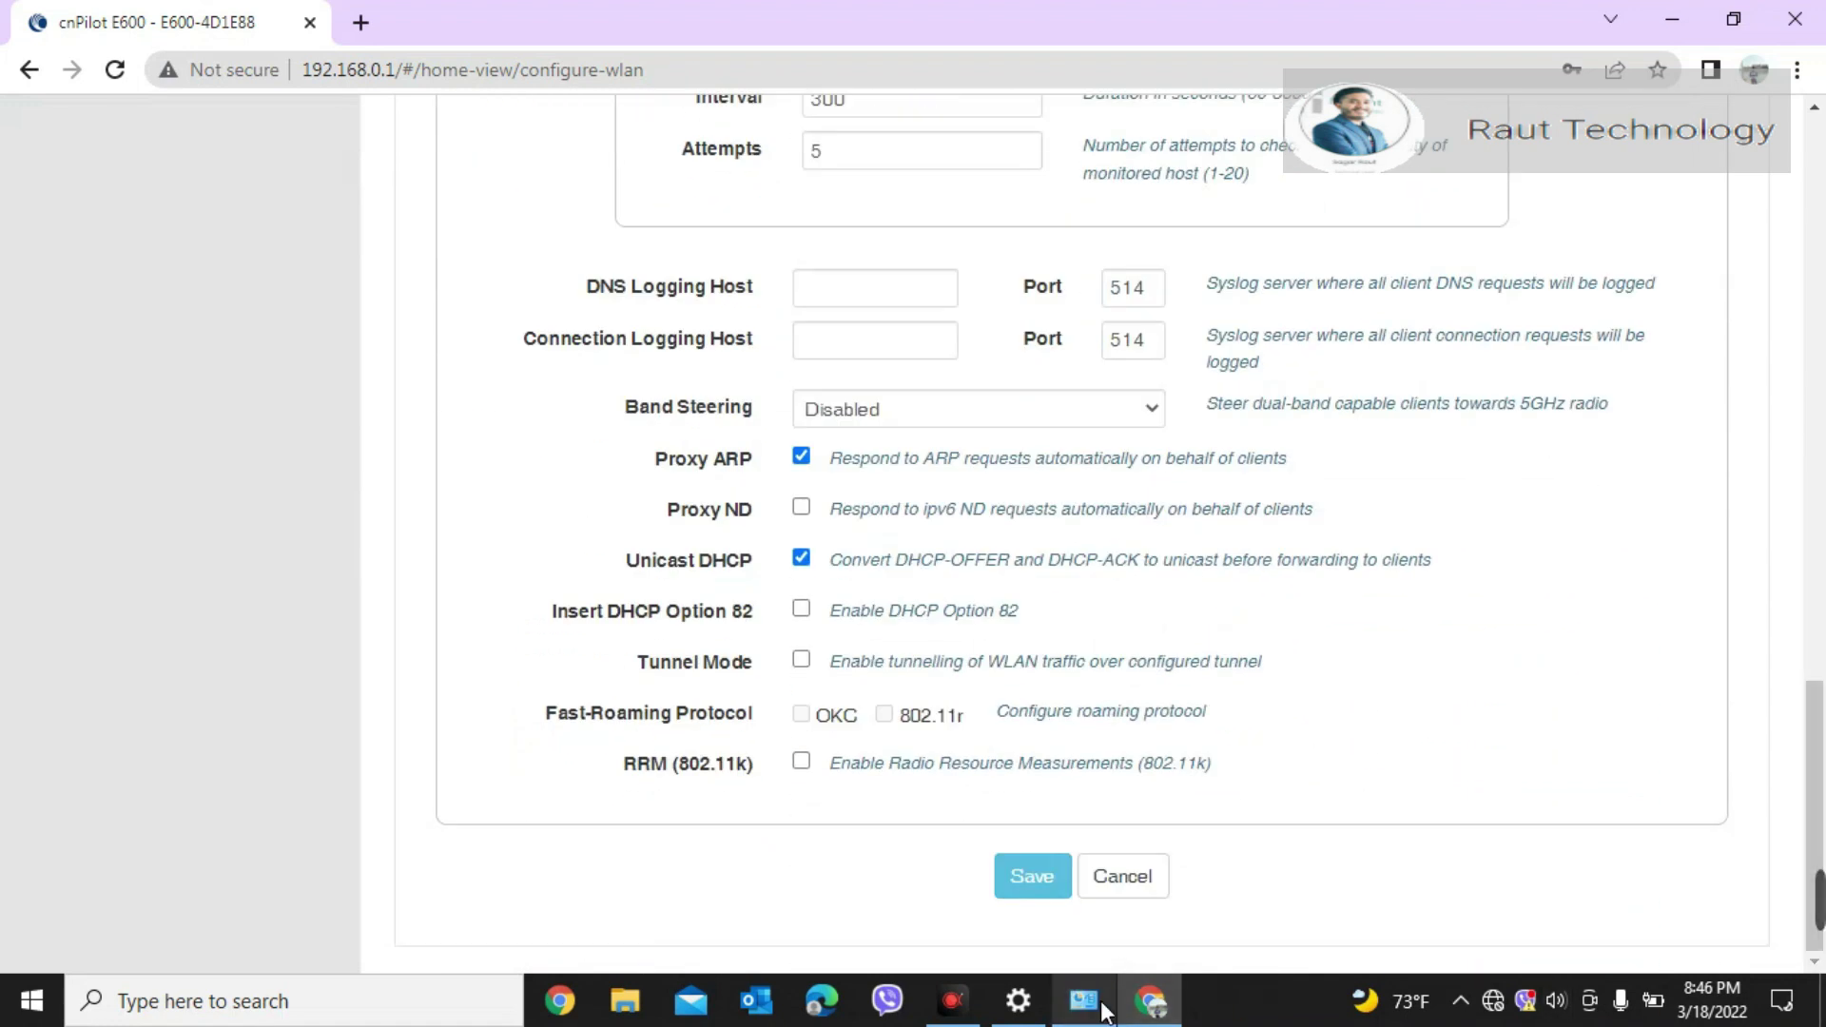
click(1056, 880)
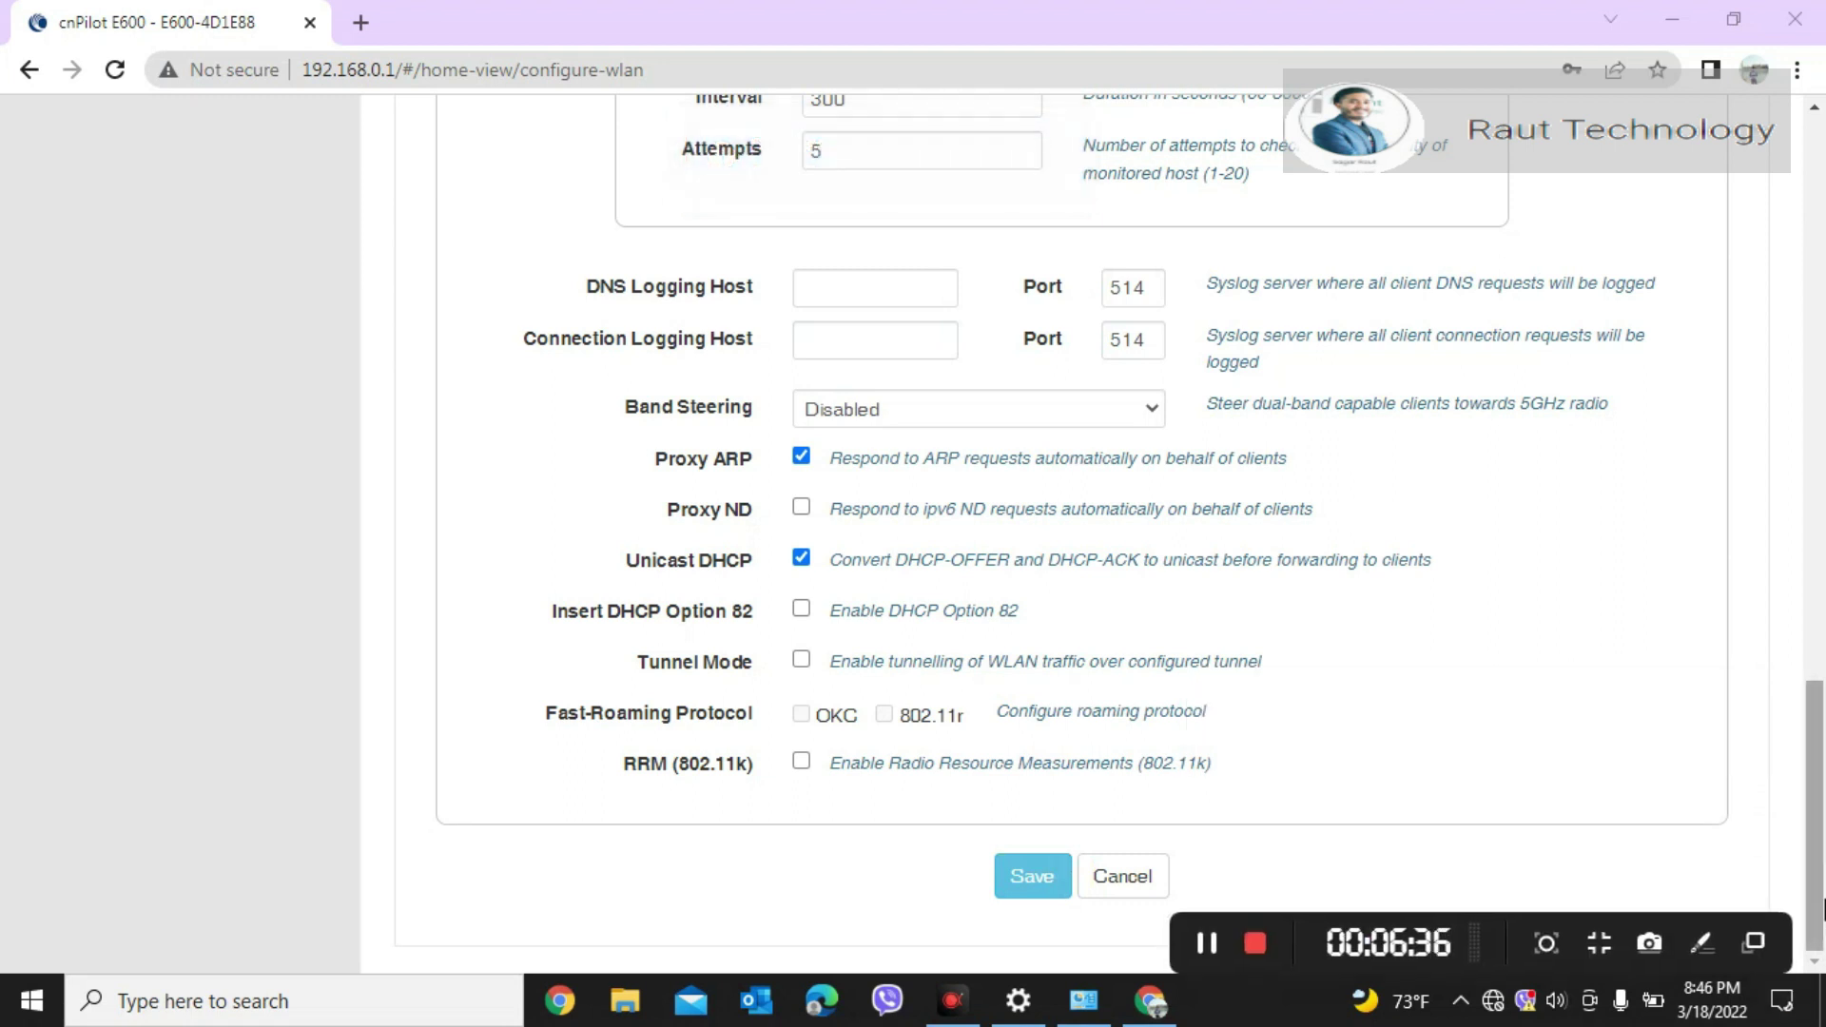
drag(1812, 766, 1811, 203)
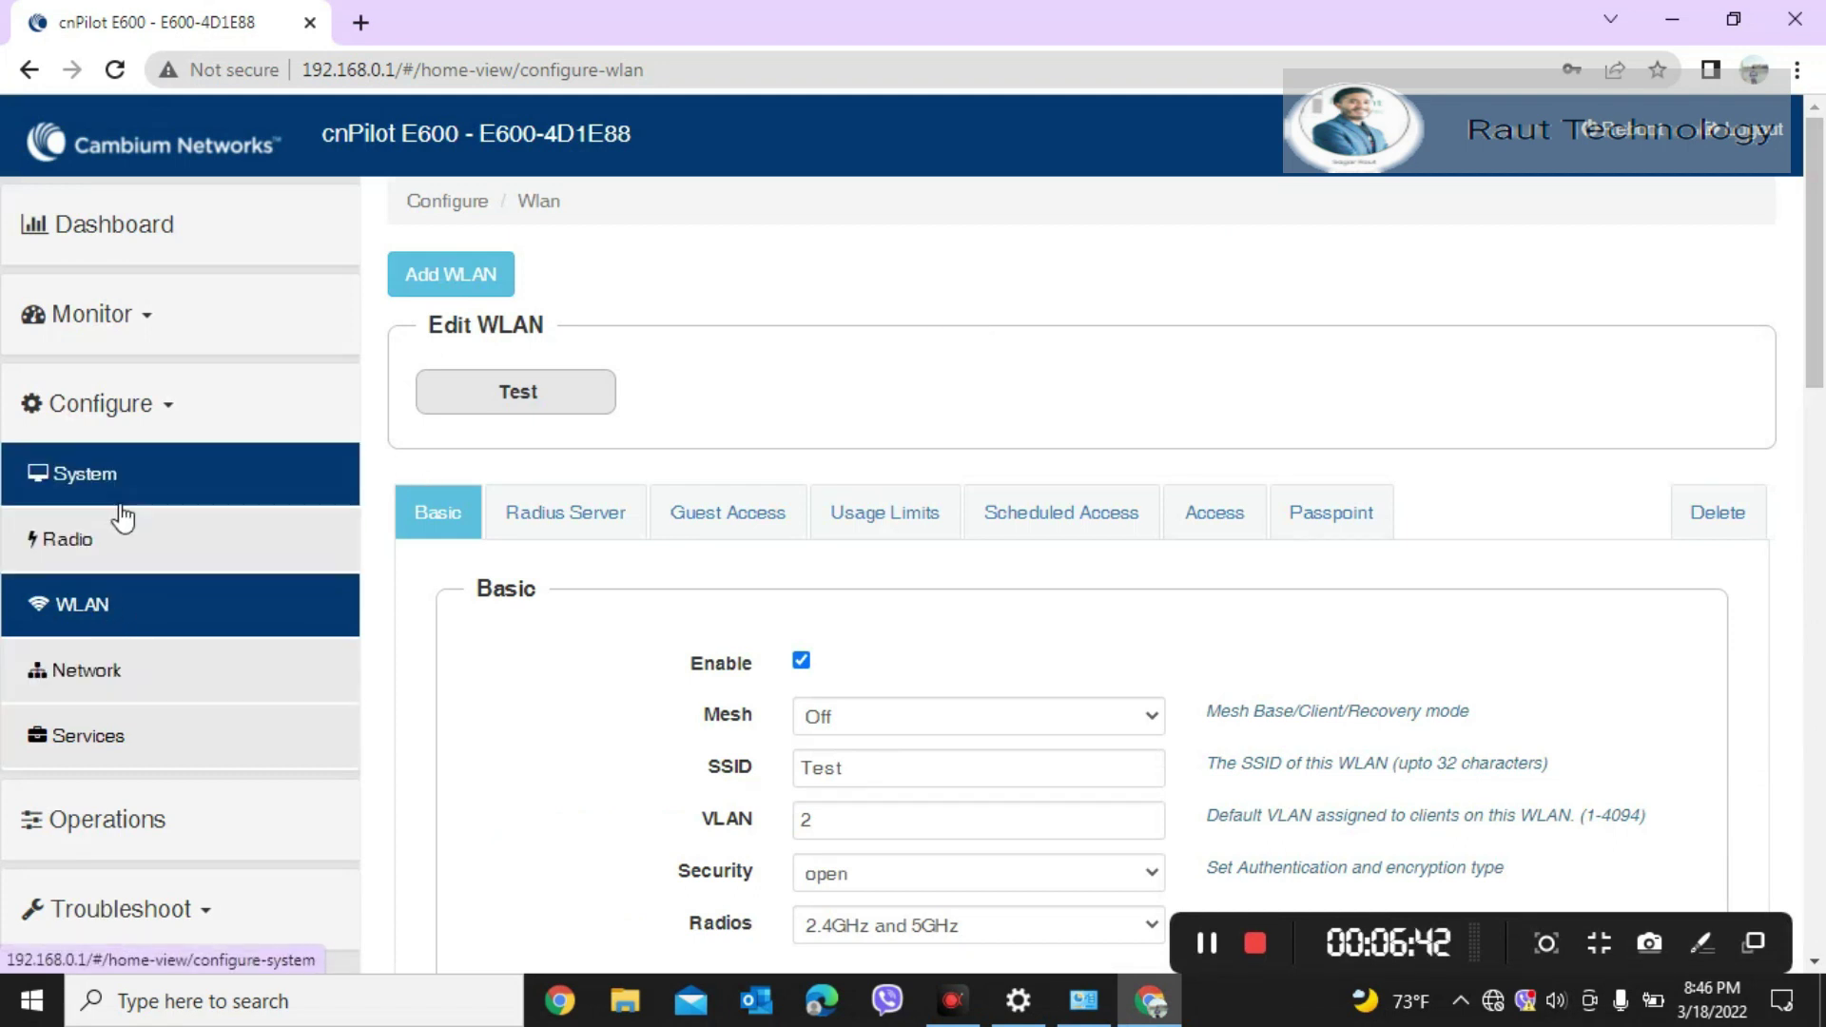
Step: Confirm the system country code stays India
click(157, 485)
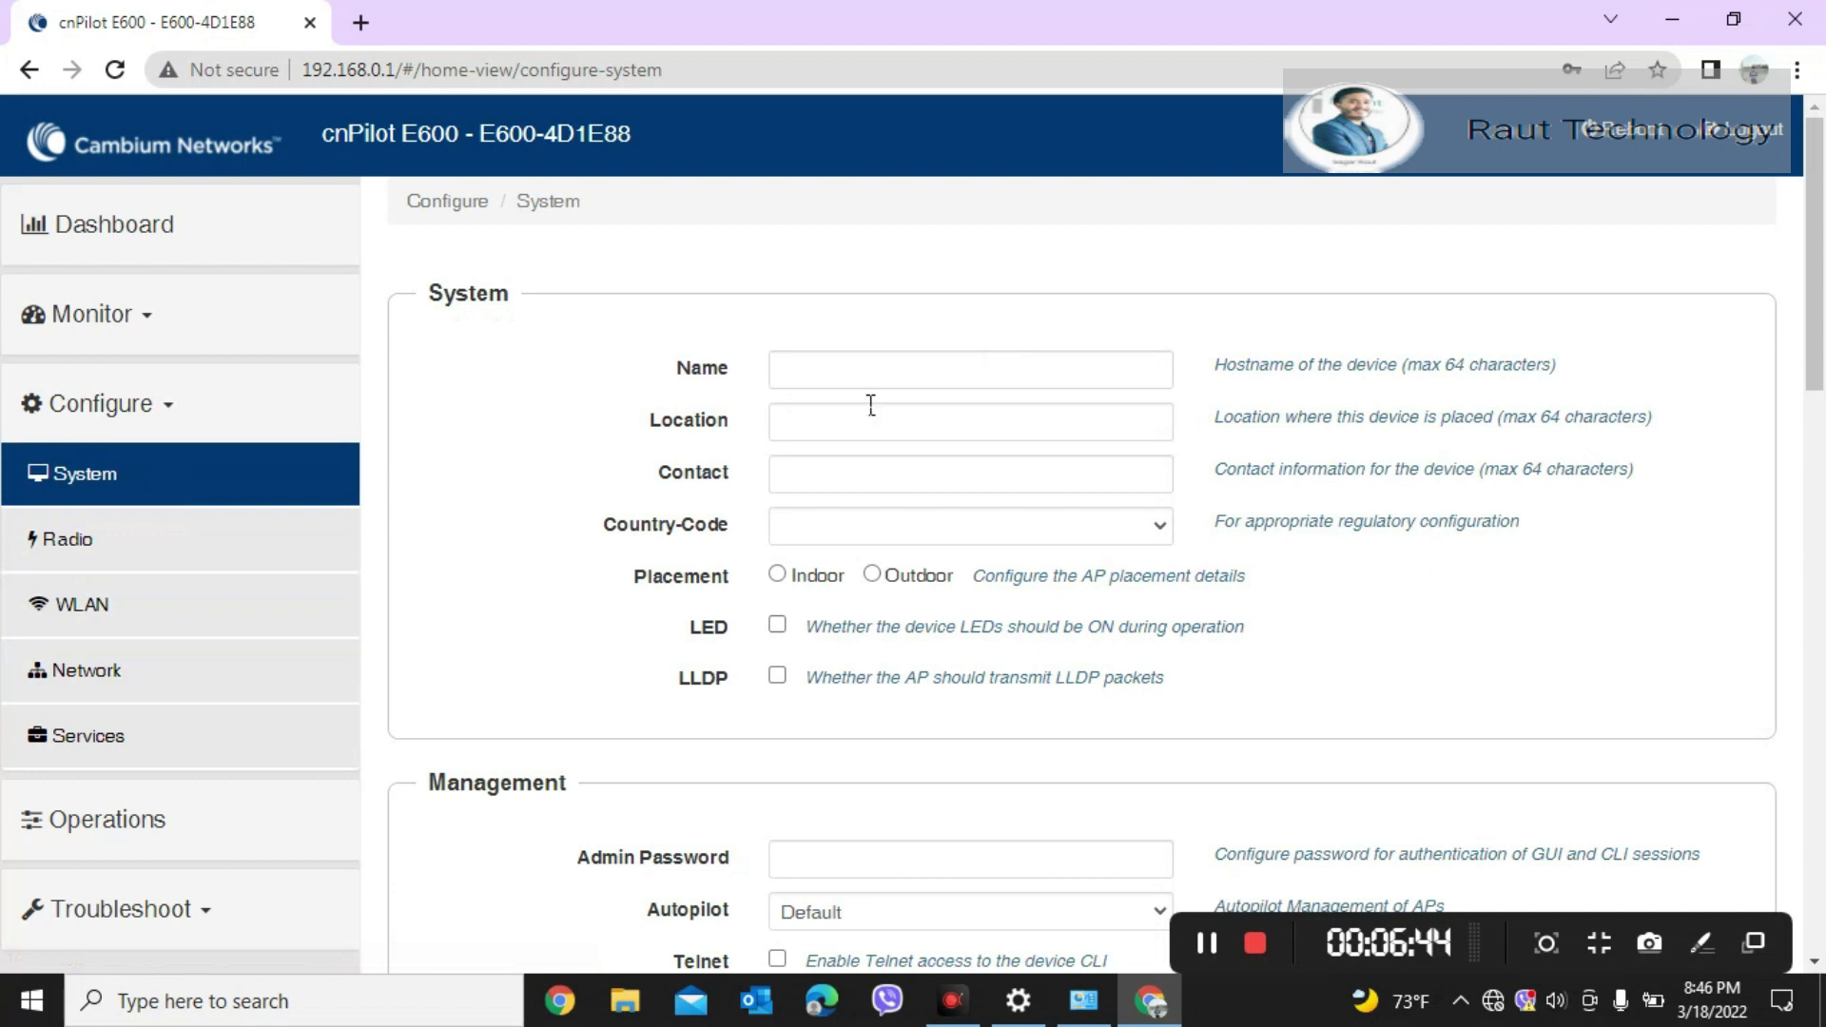
click(1072, 531)
click(919, 528)
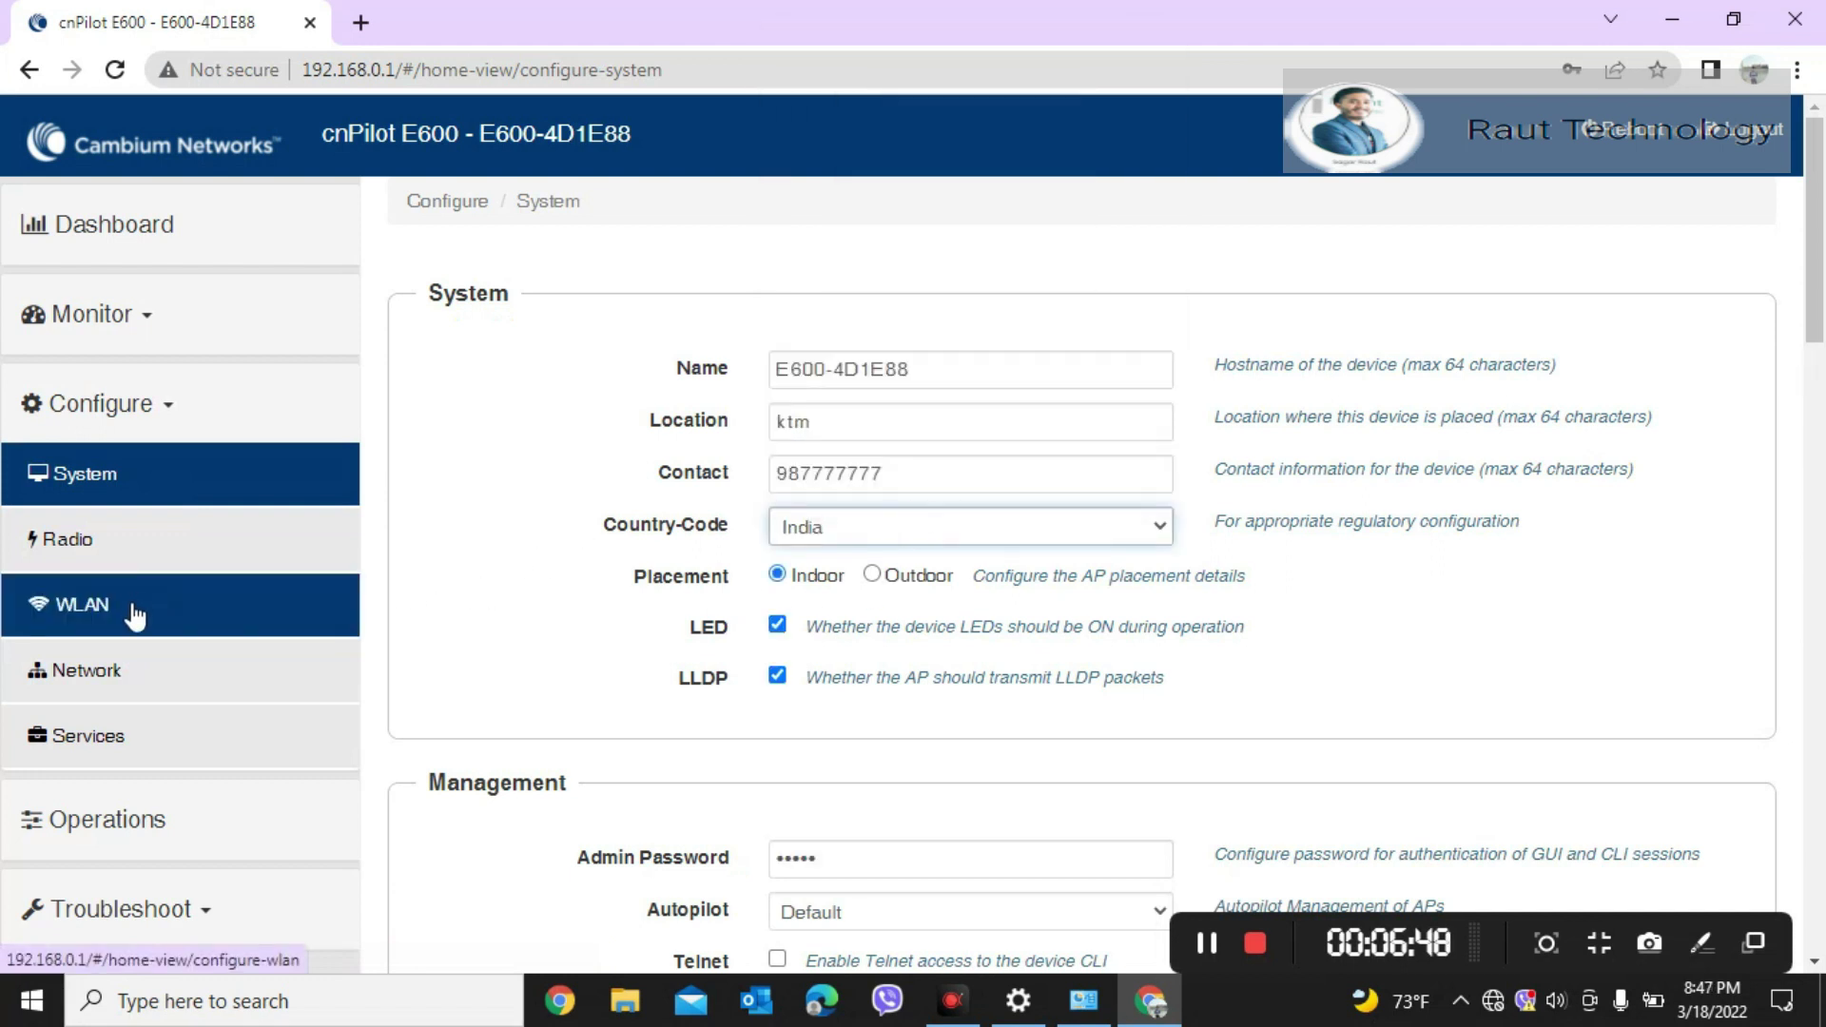
Step: Switch VLAN 1 to static IP addressing and enter its IP address
click(131, 669)
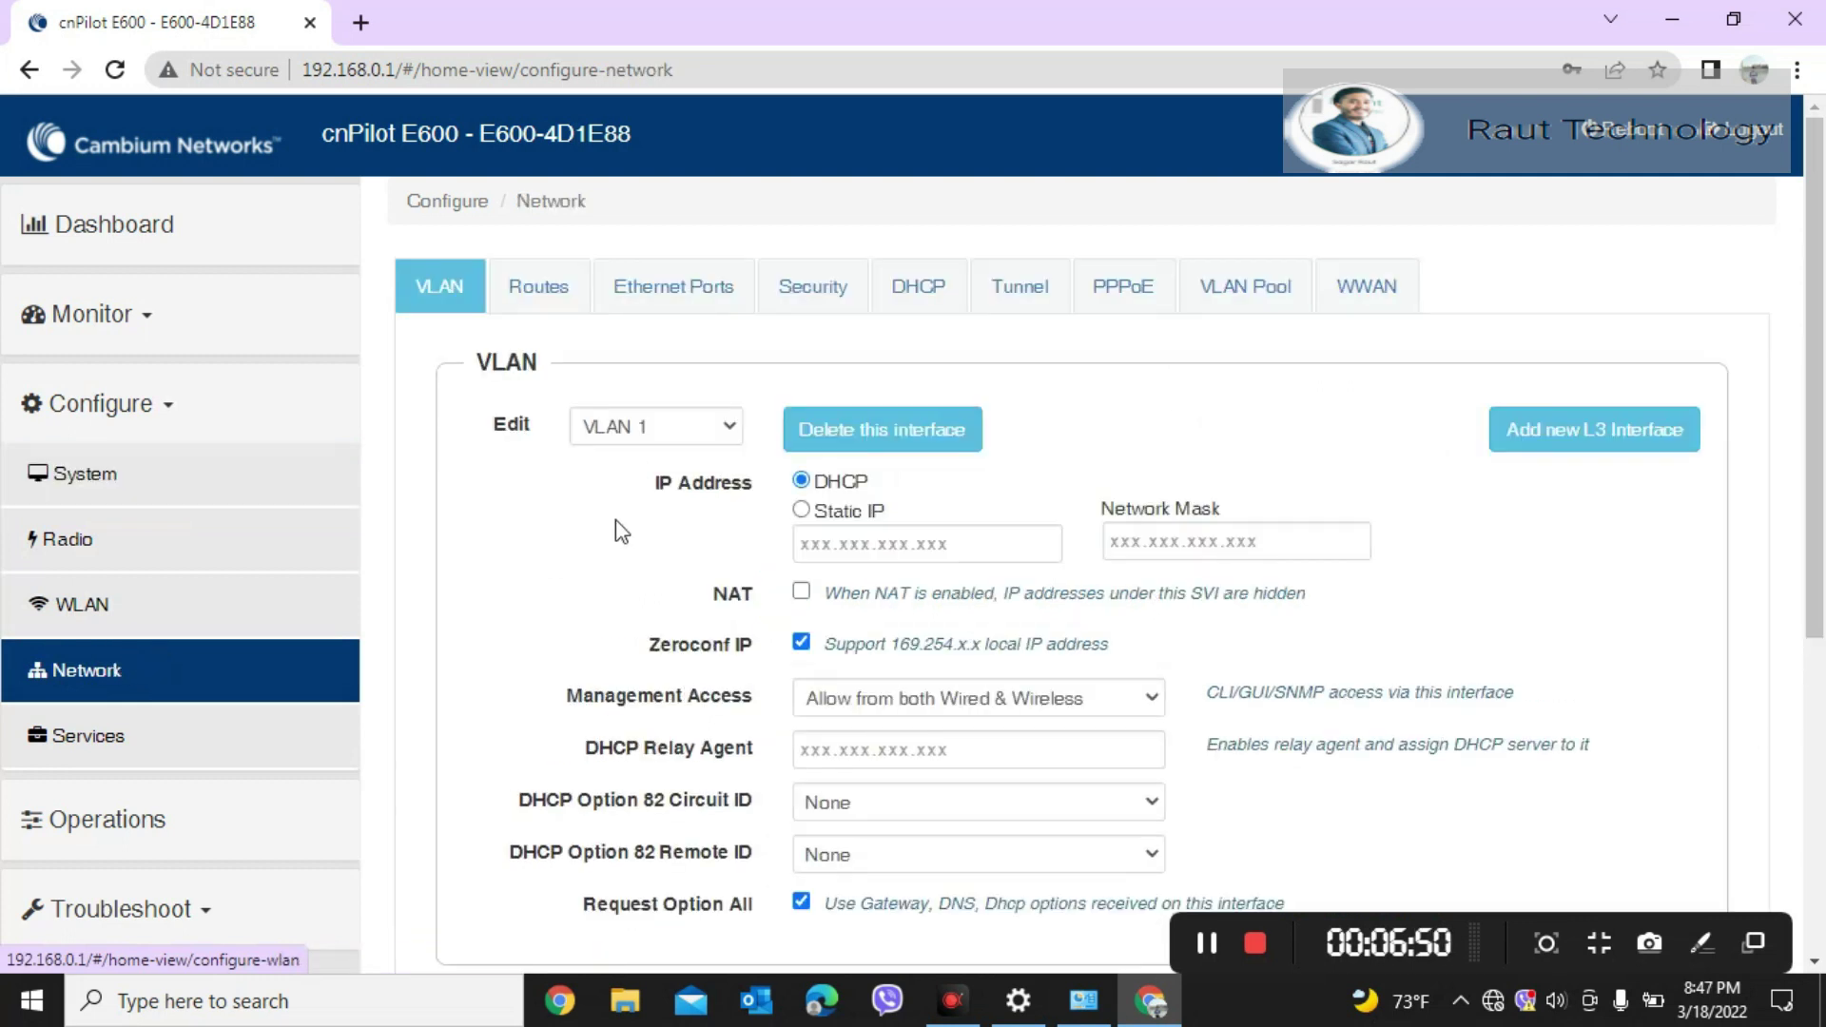
click(725, 428)
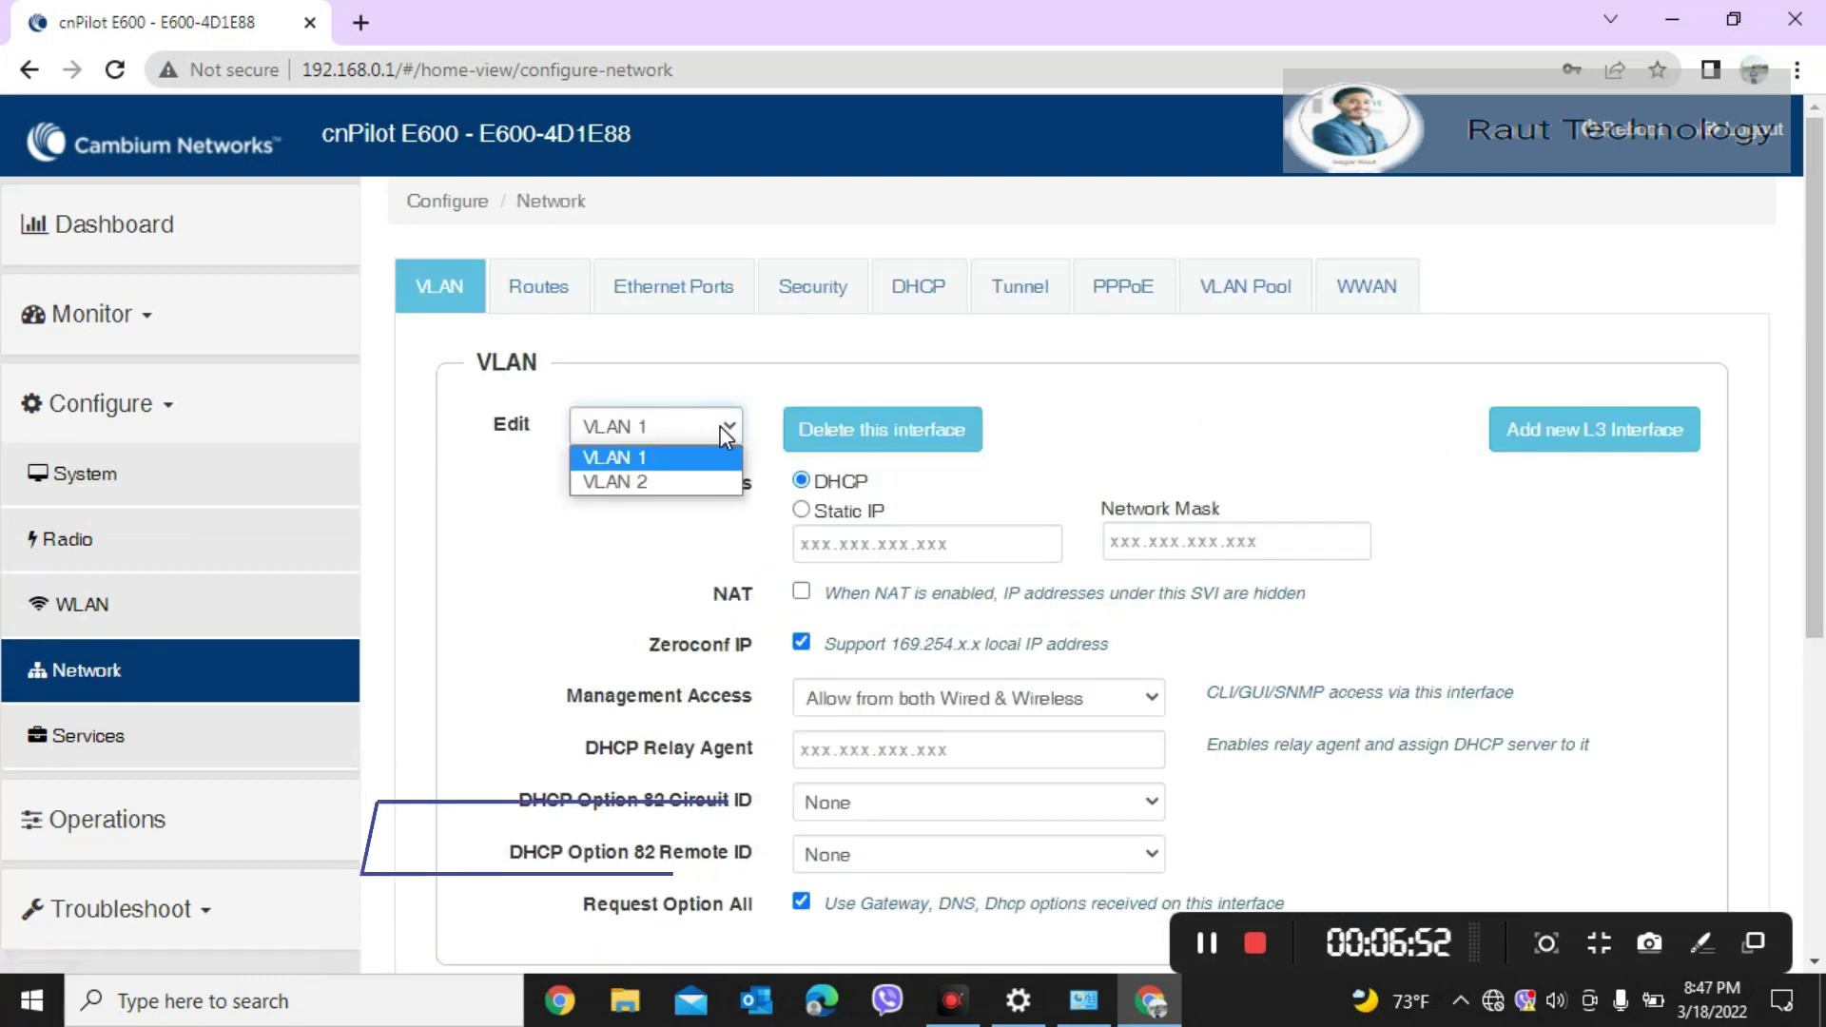
click(644, 460)
click(801, 510)
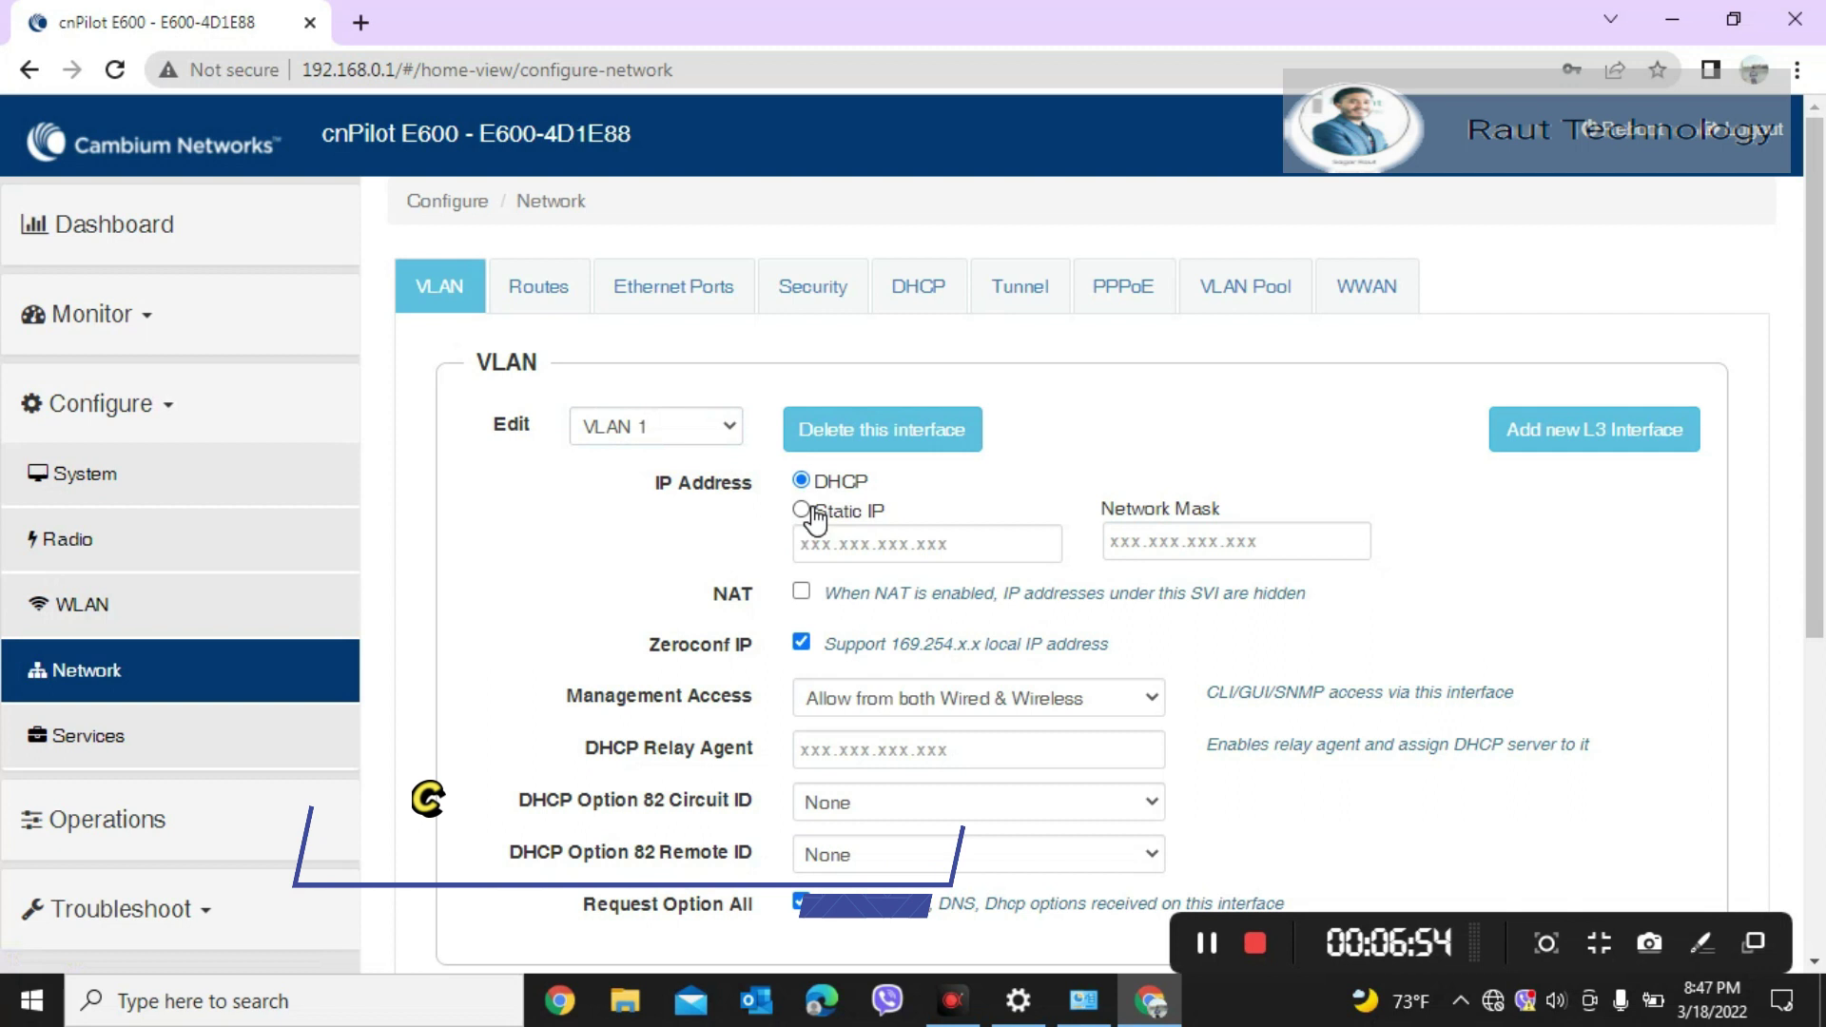
click(839, 559)
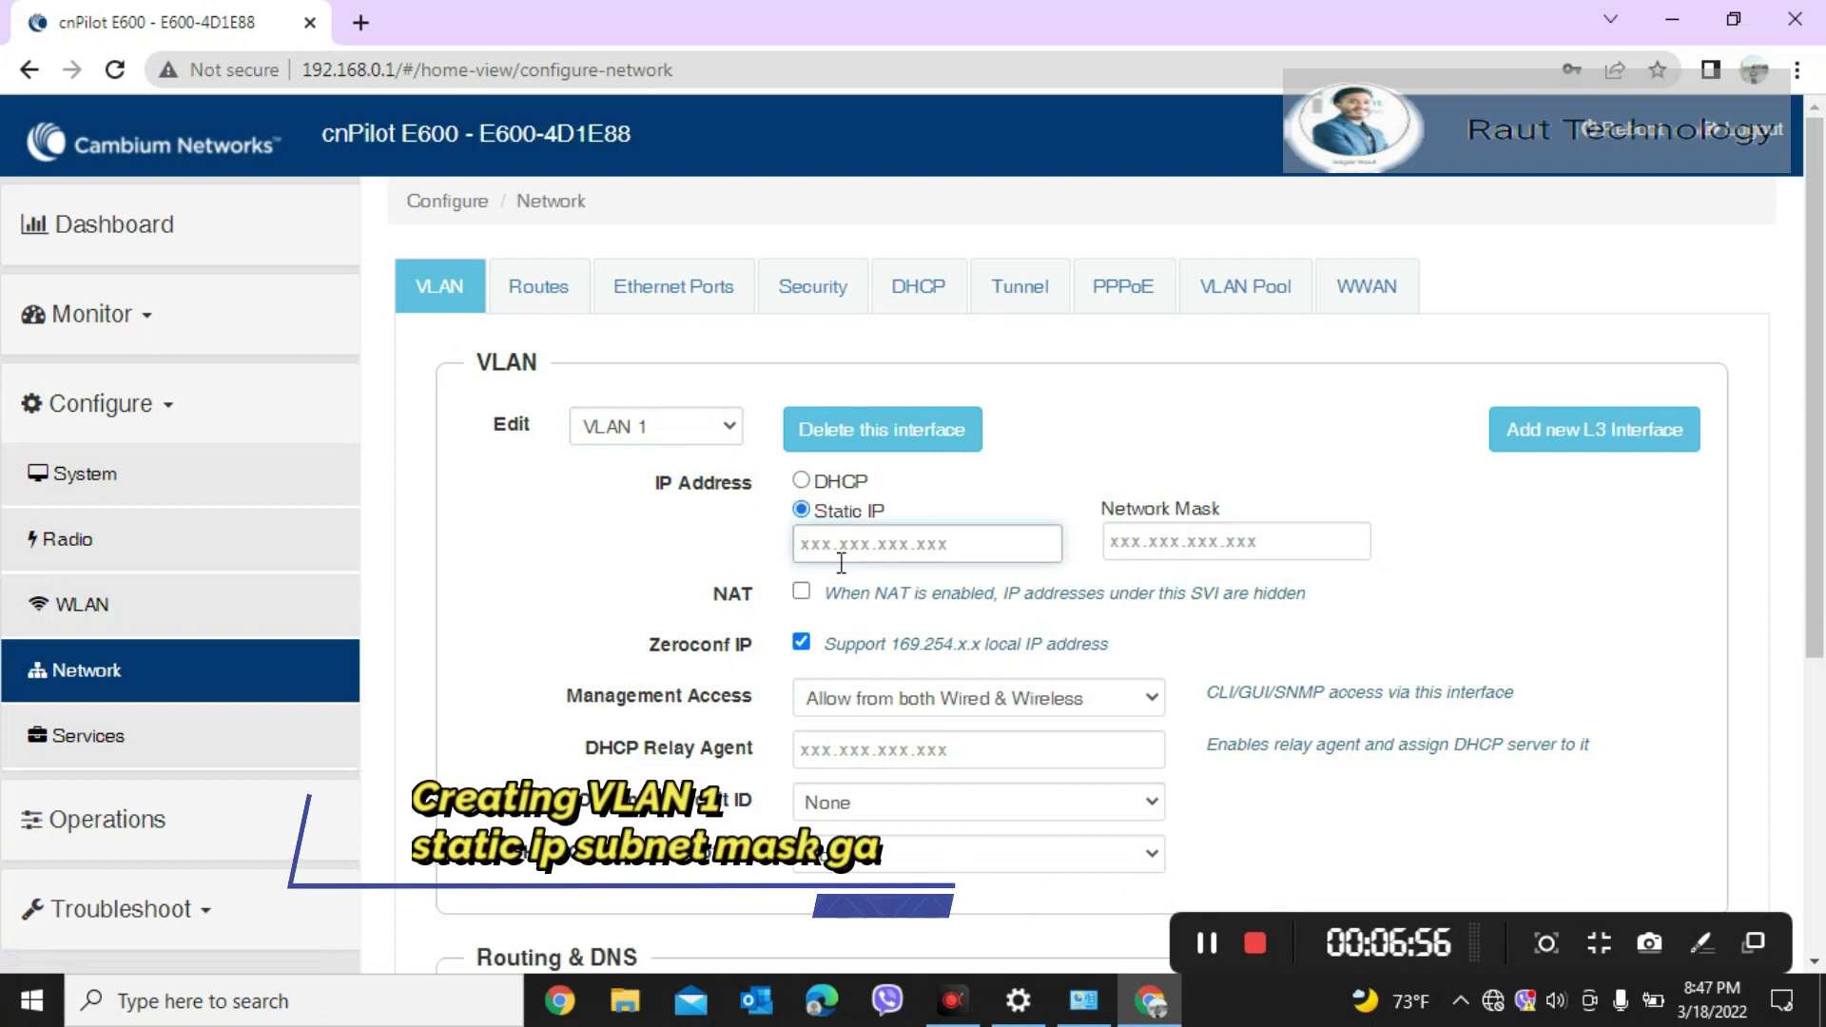
text(192.)
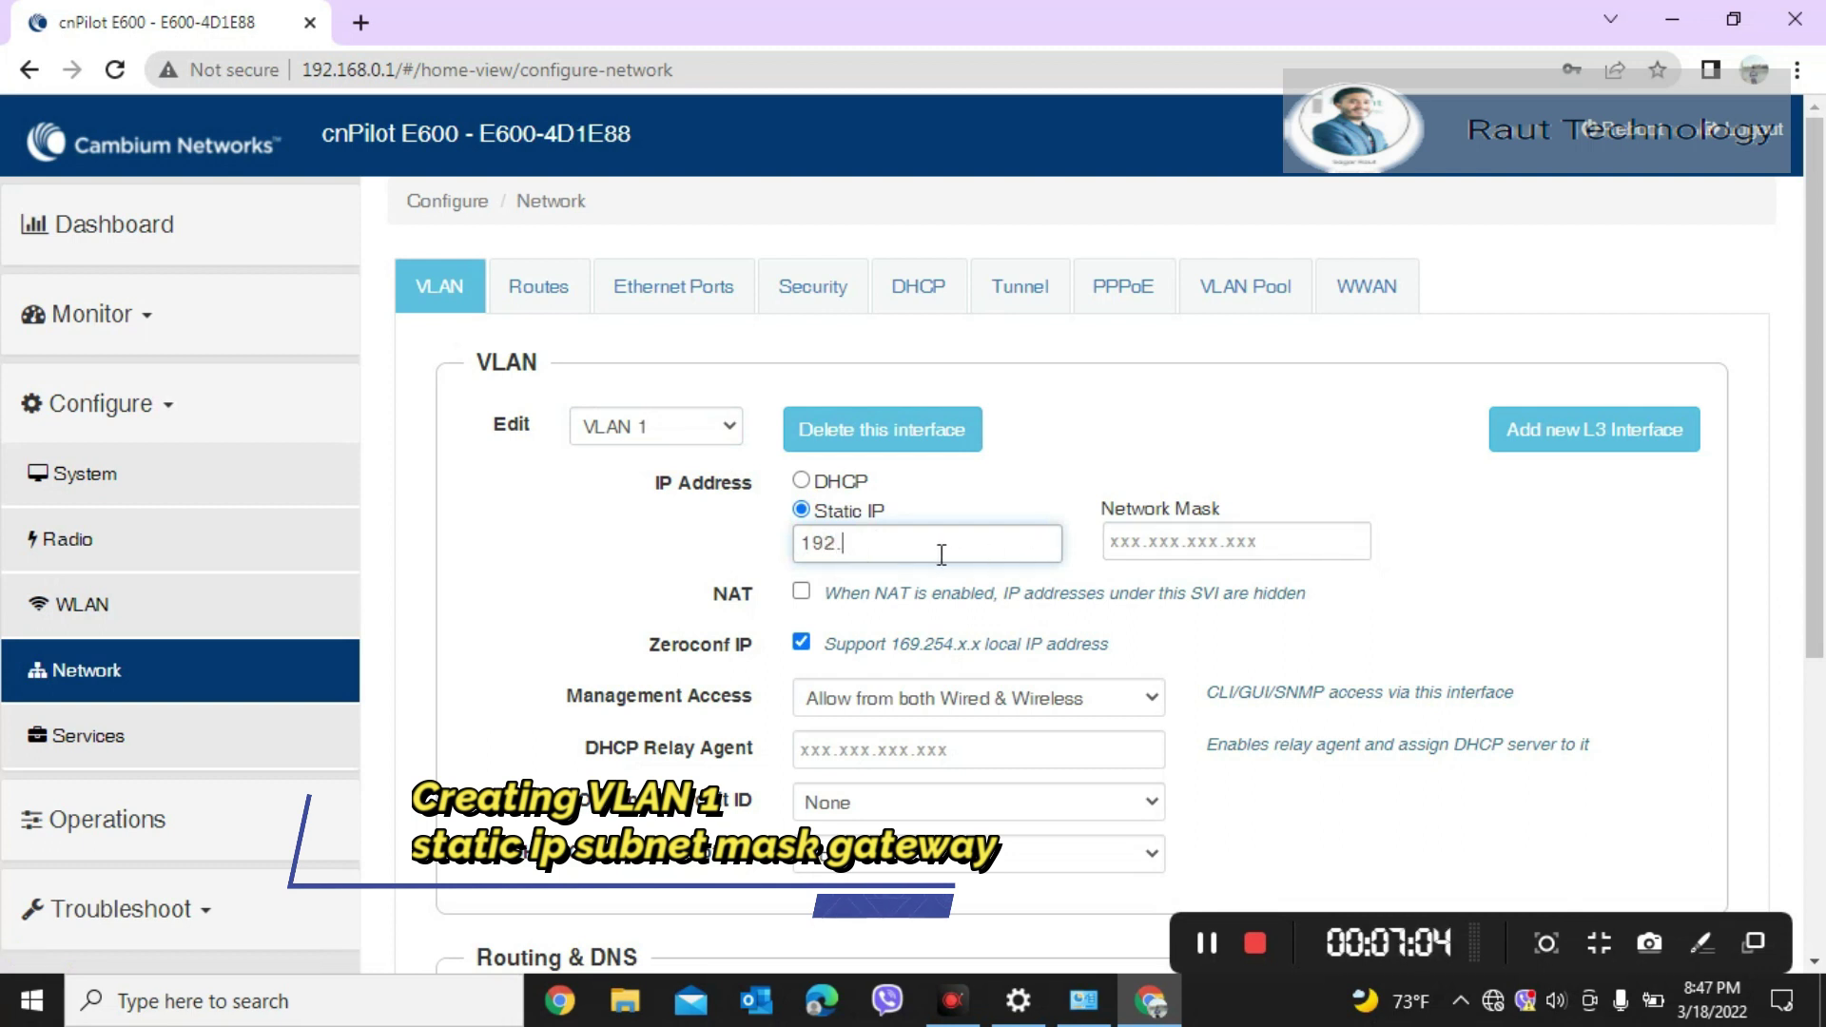
text(6)
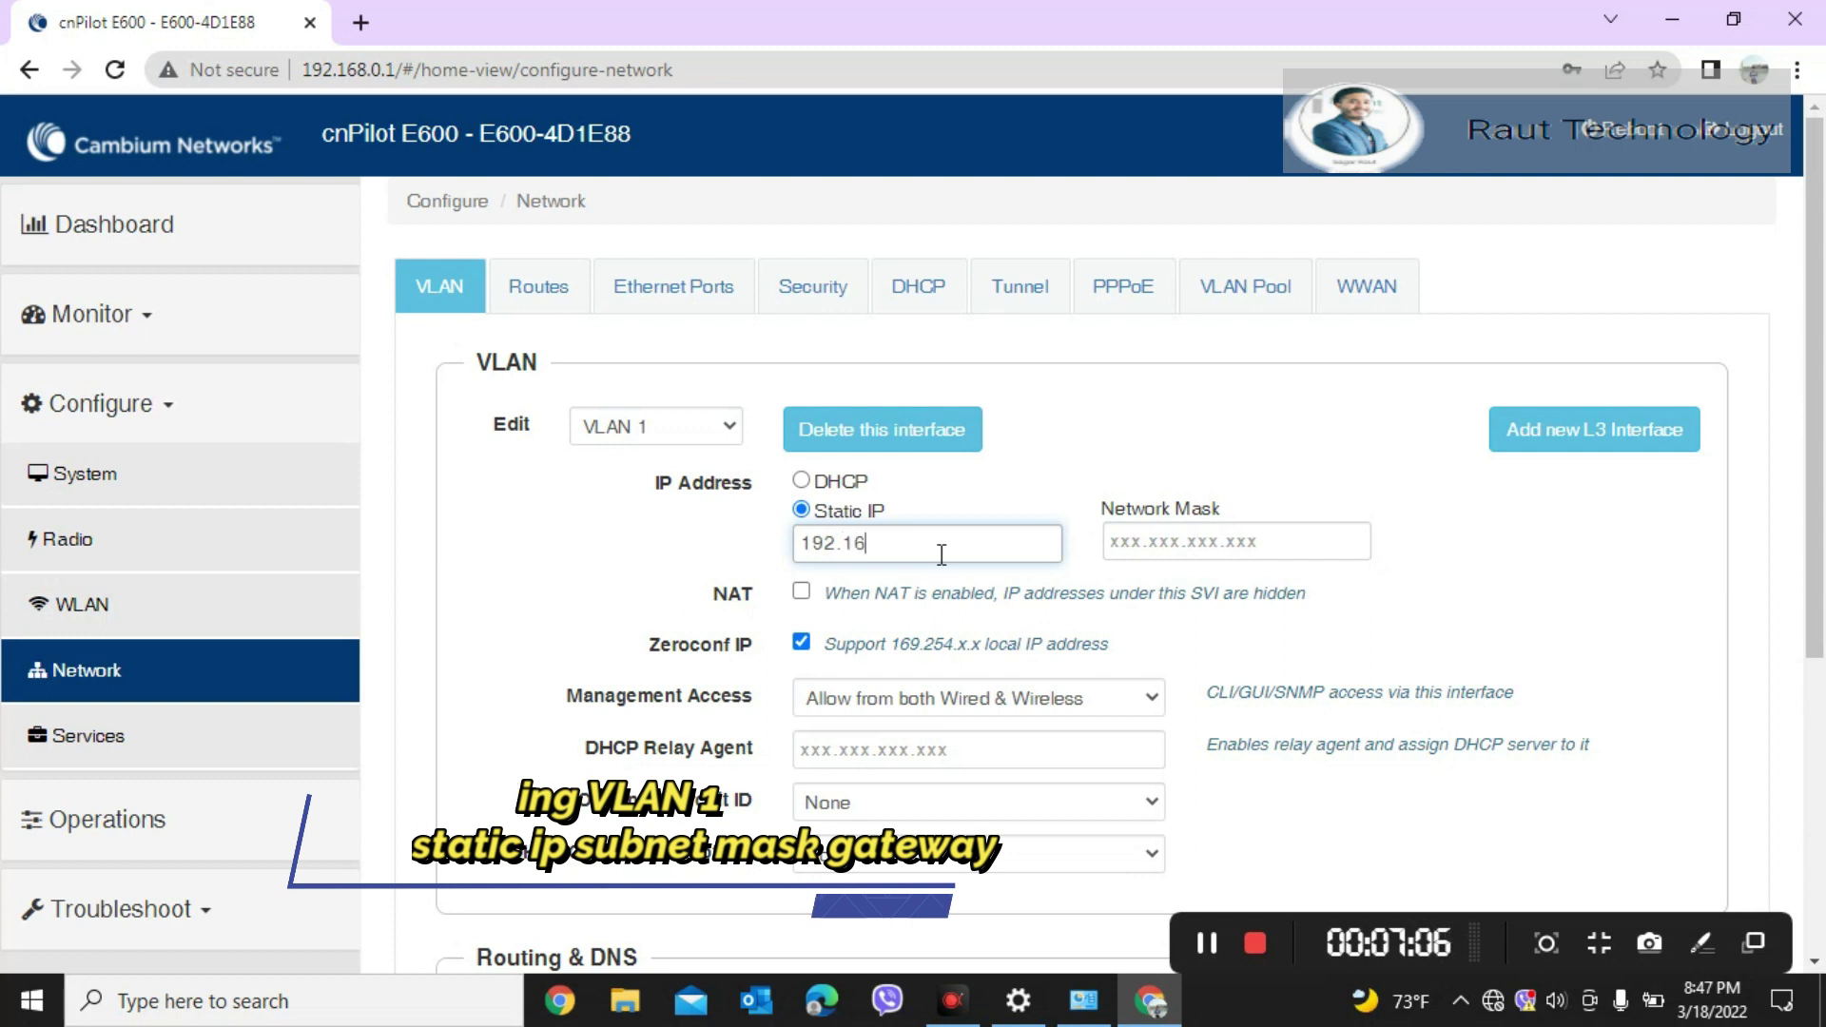
text(8.1)
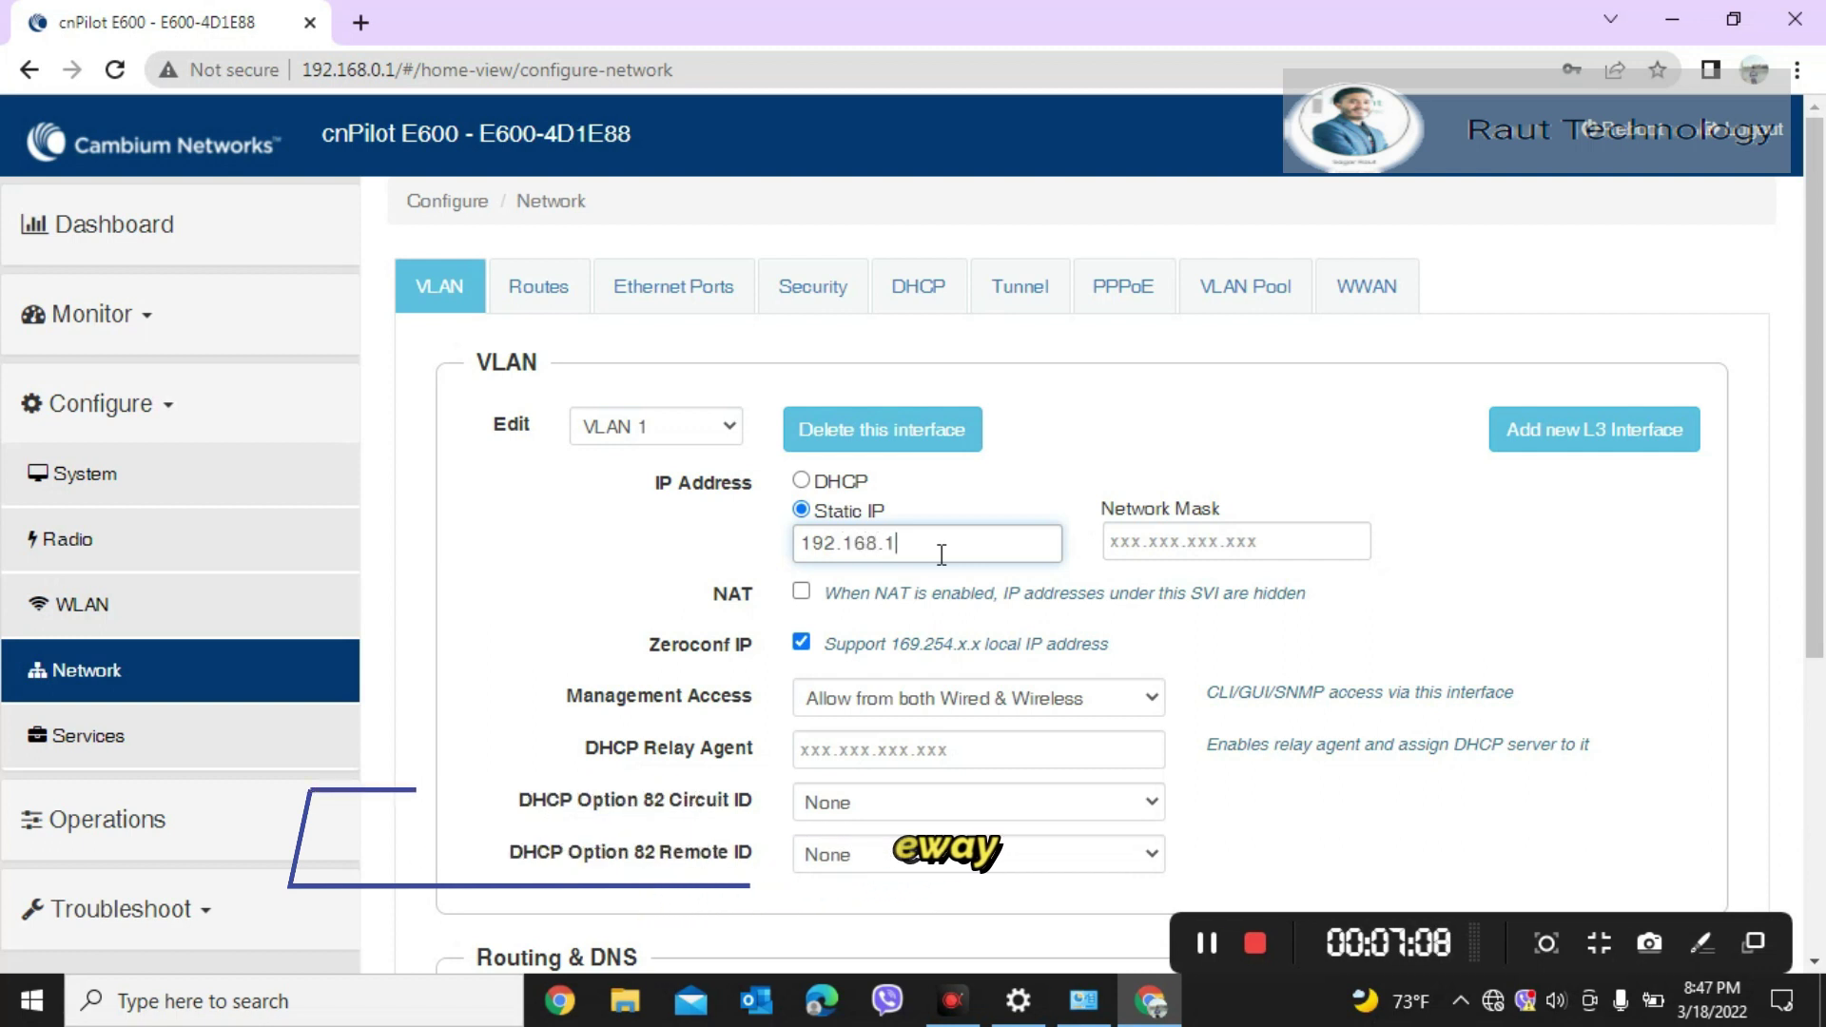
text(.190)
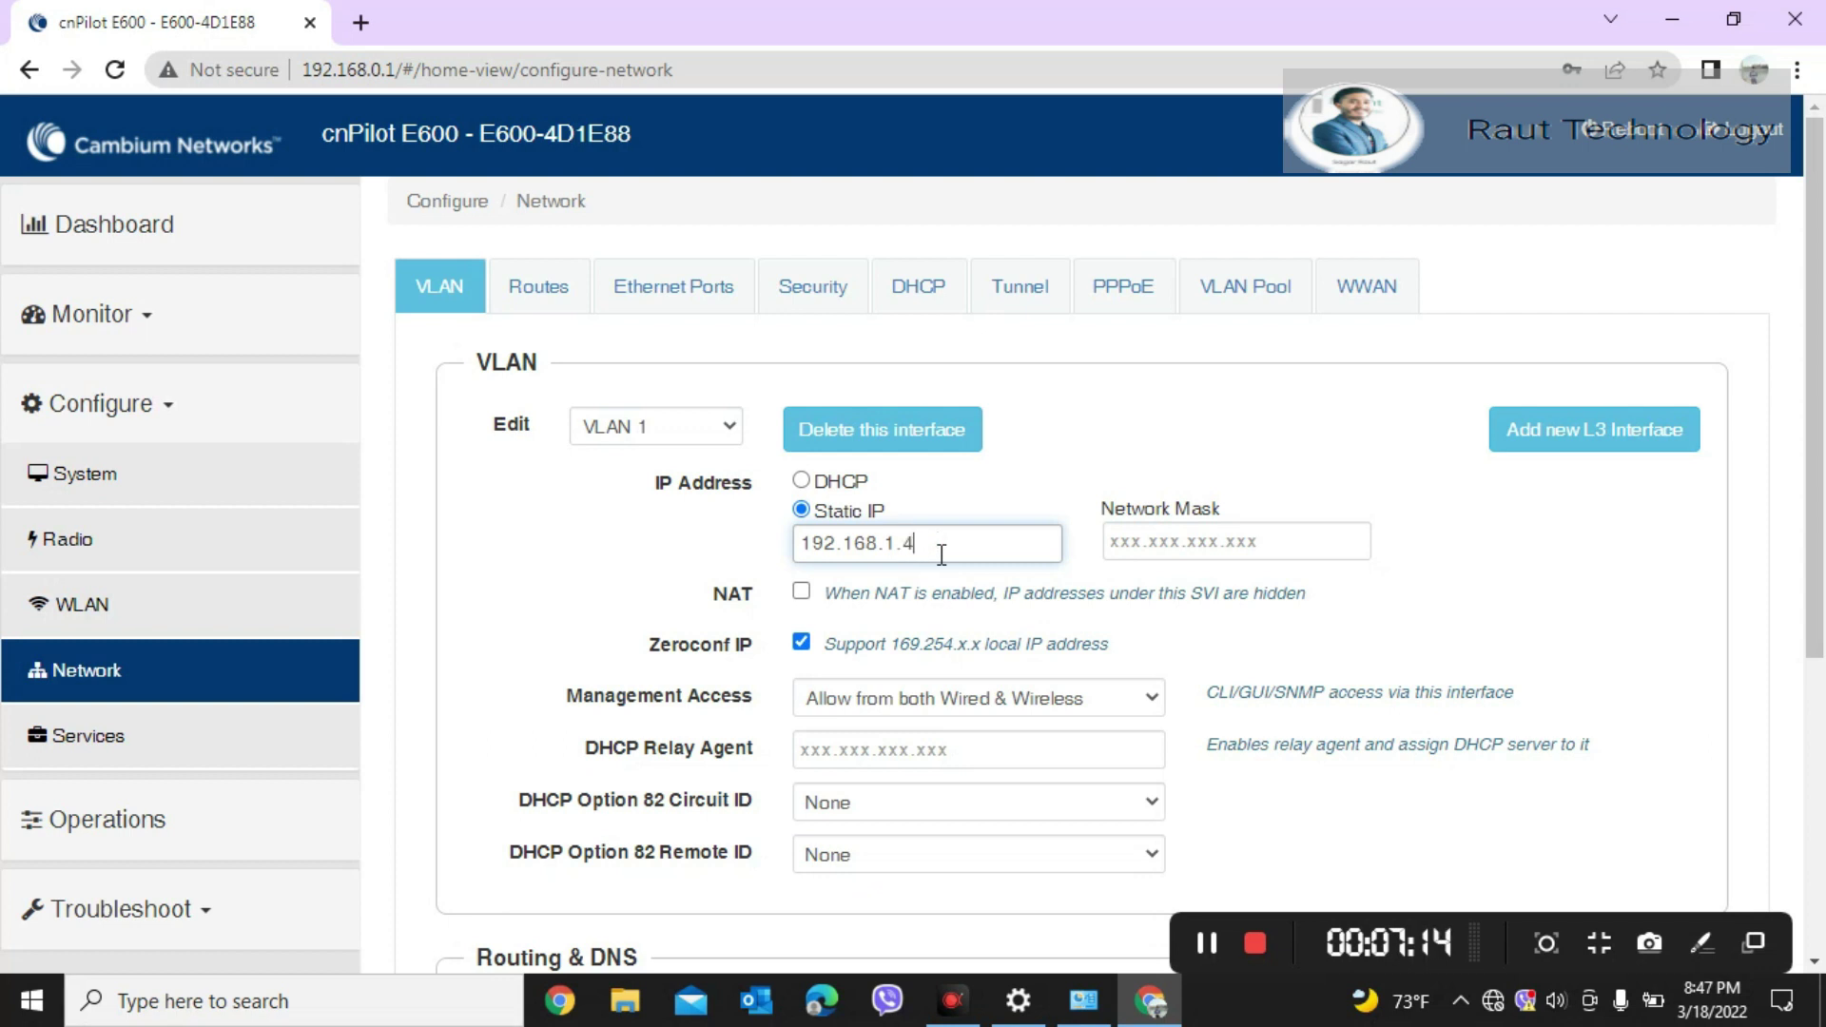
Step: Give VLAN 1 mask 255.255.255.0 and default gateway 192.168.1.1, then save
click(1124, 538)
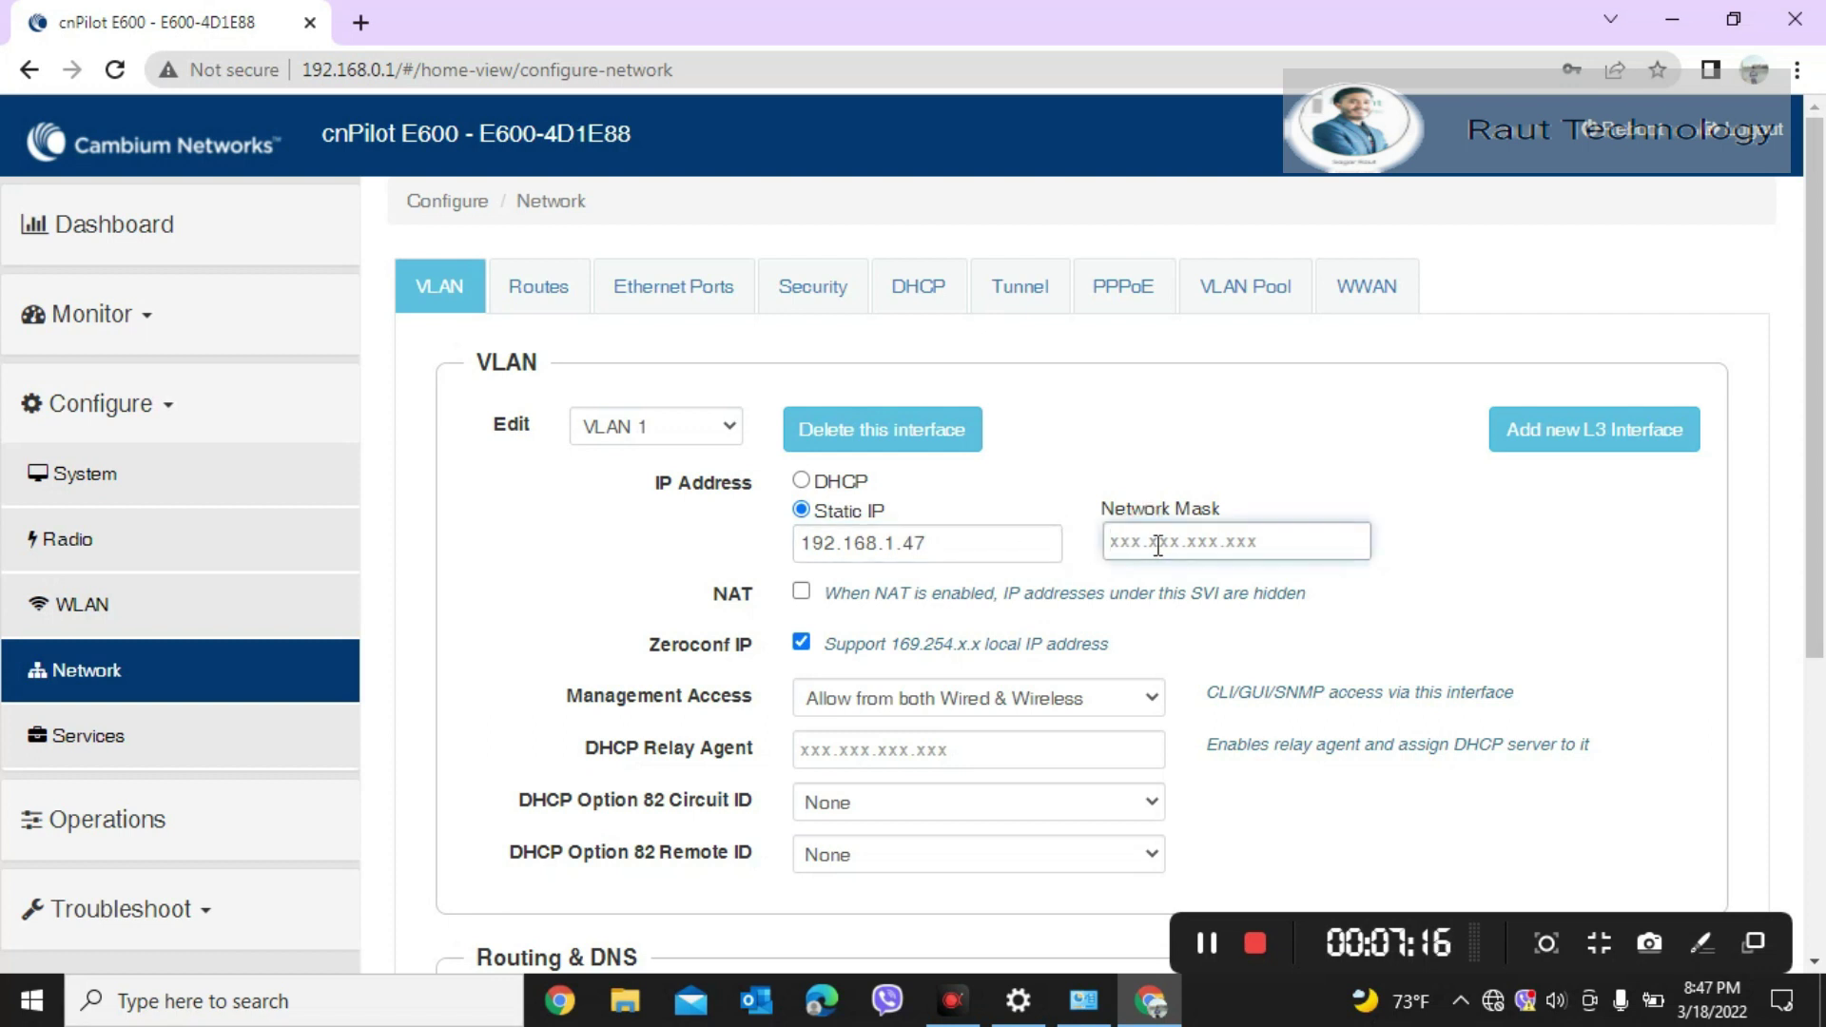
text(255.255.)
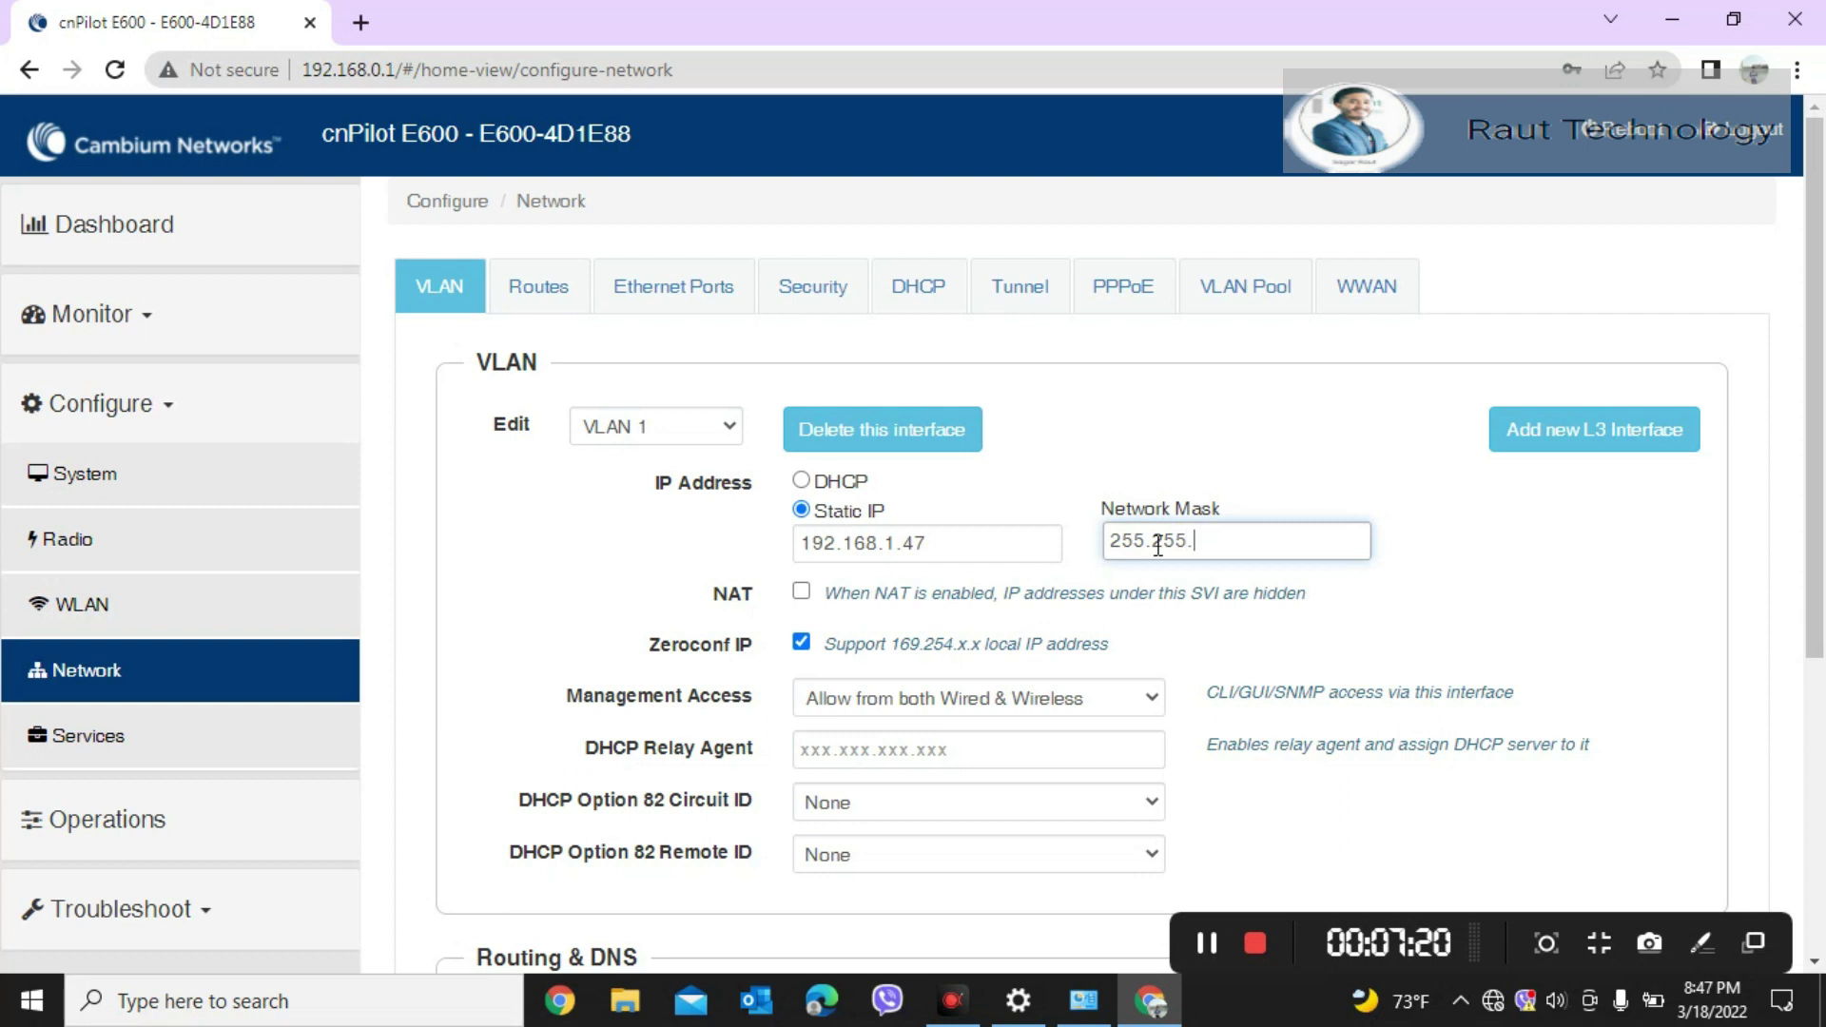
text(255.0)
drag(1816, 516, 1823, 724)
click(1027, 682)
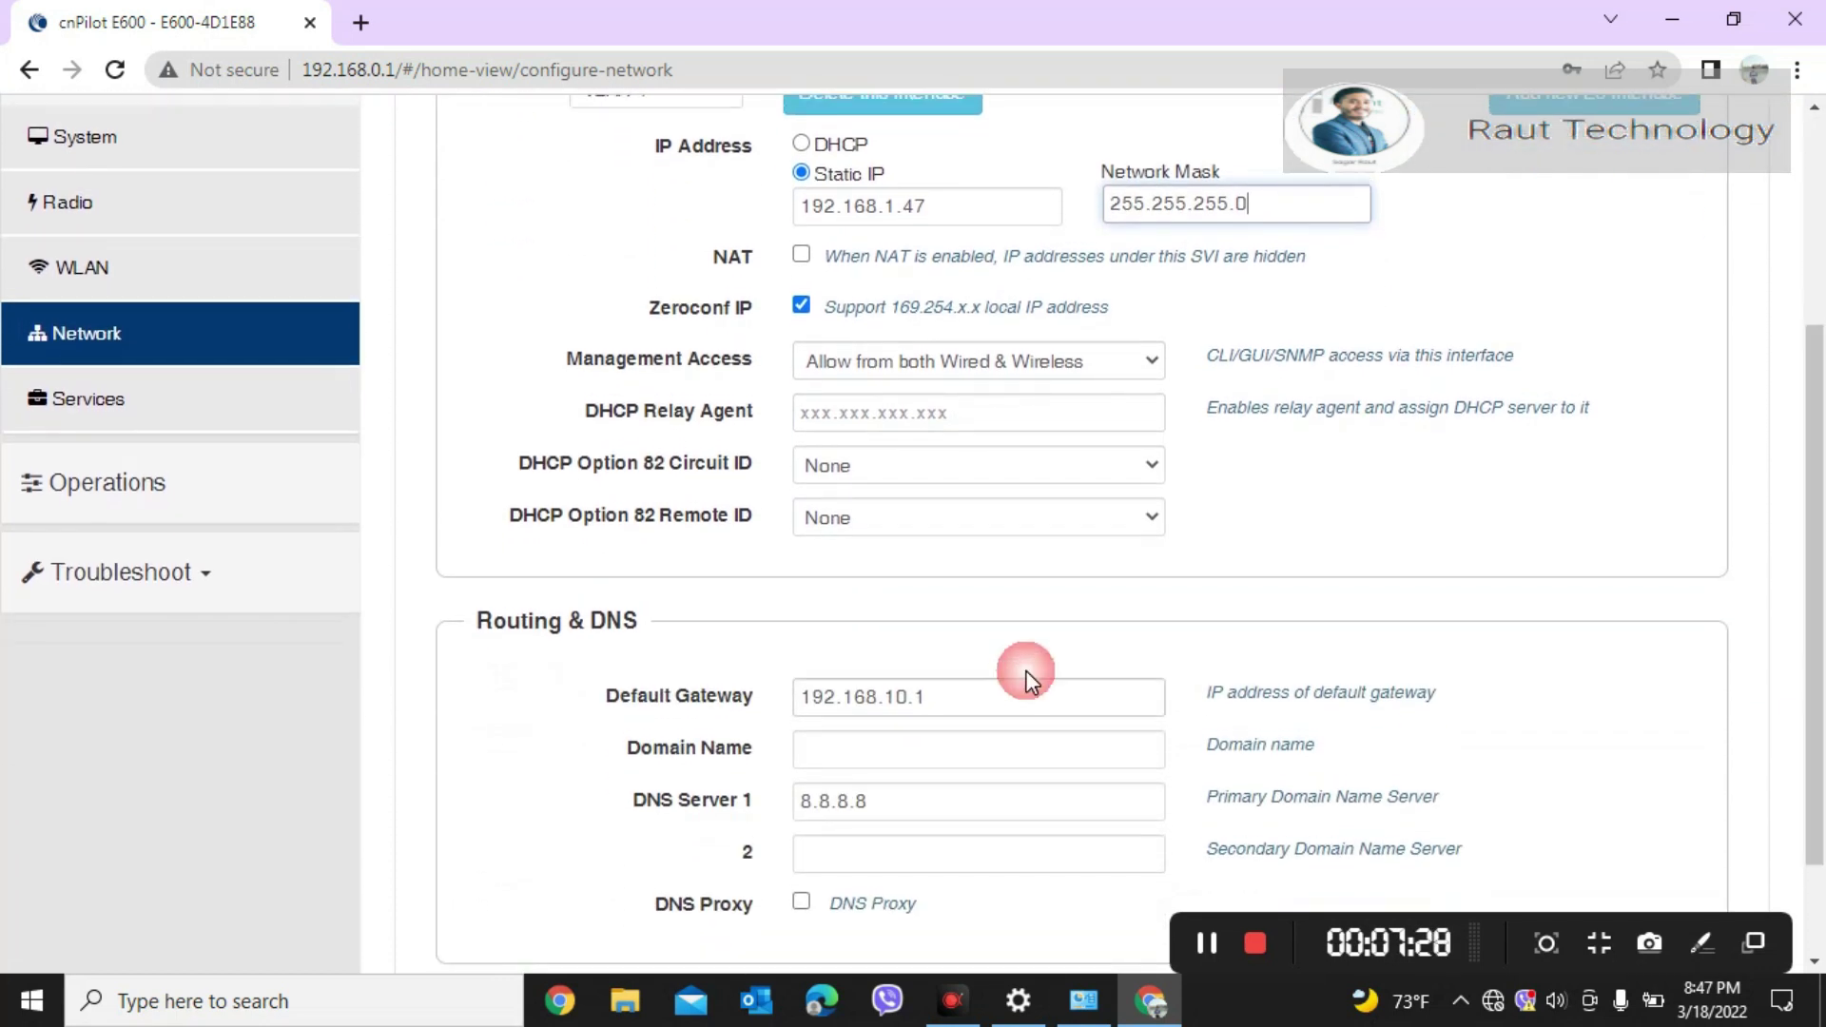
click(967, 705)
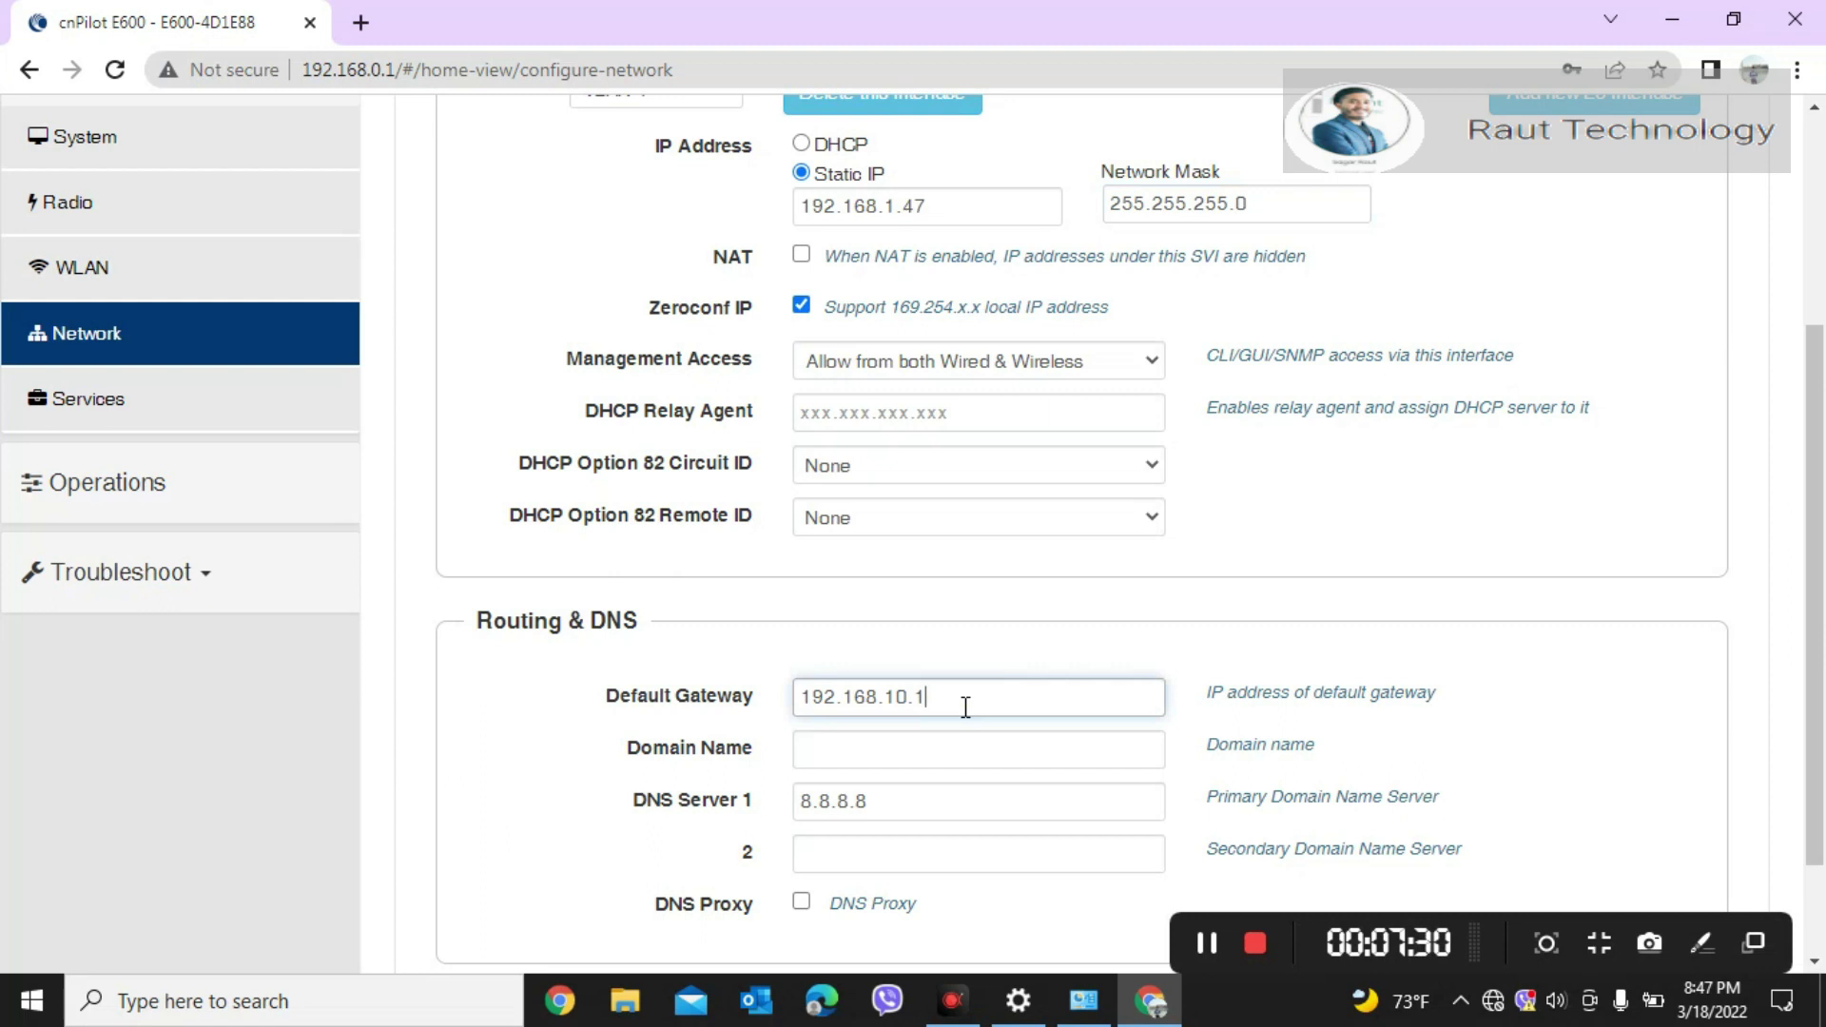
key(BackSpace)
key(BackSpace)
key(BackSpace)
key(BackSpace)
text(1.1)
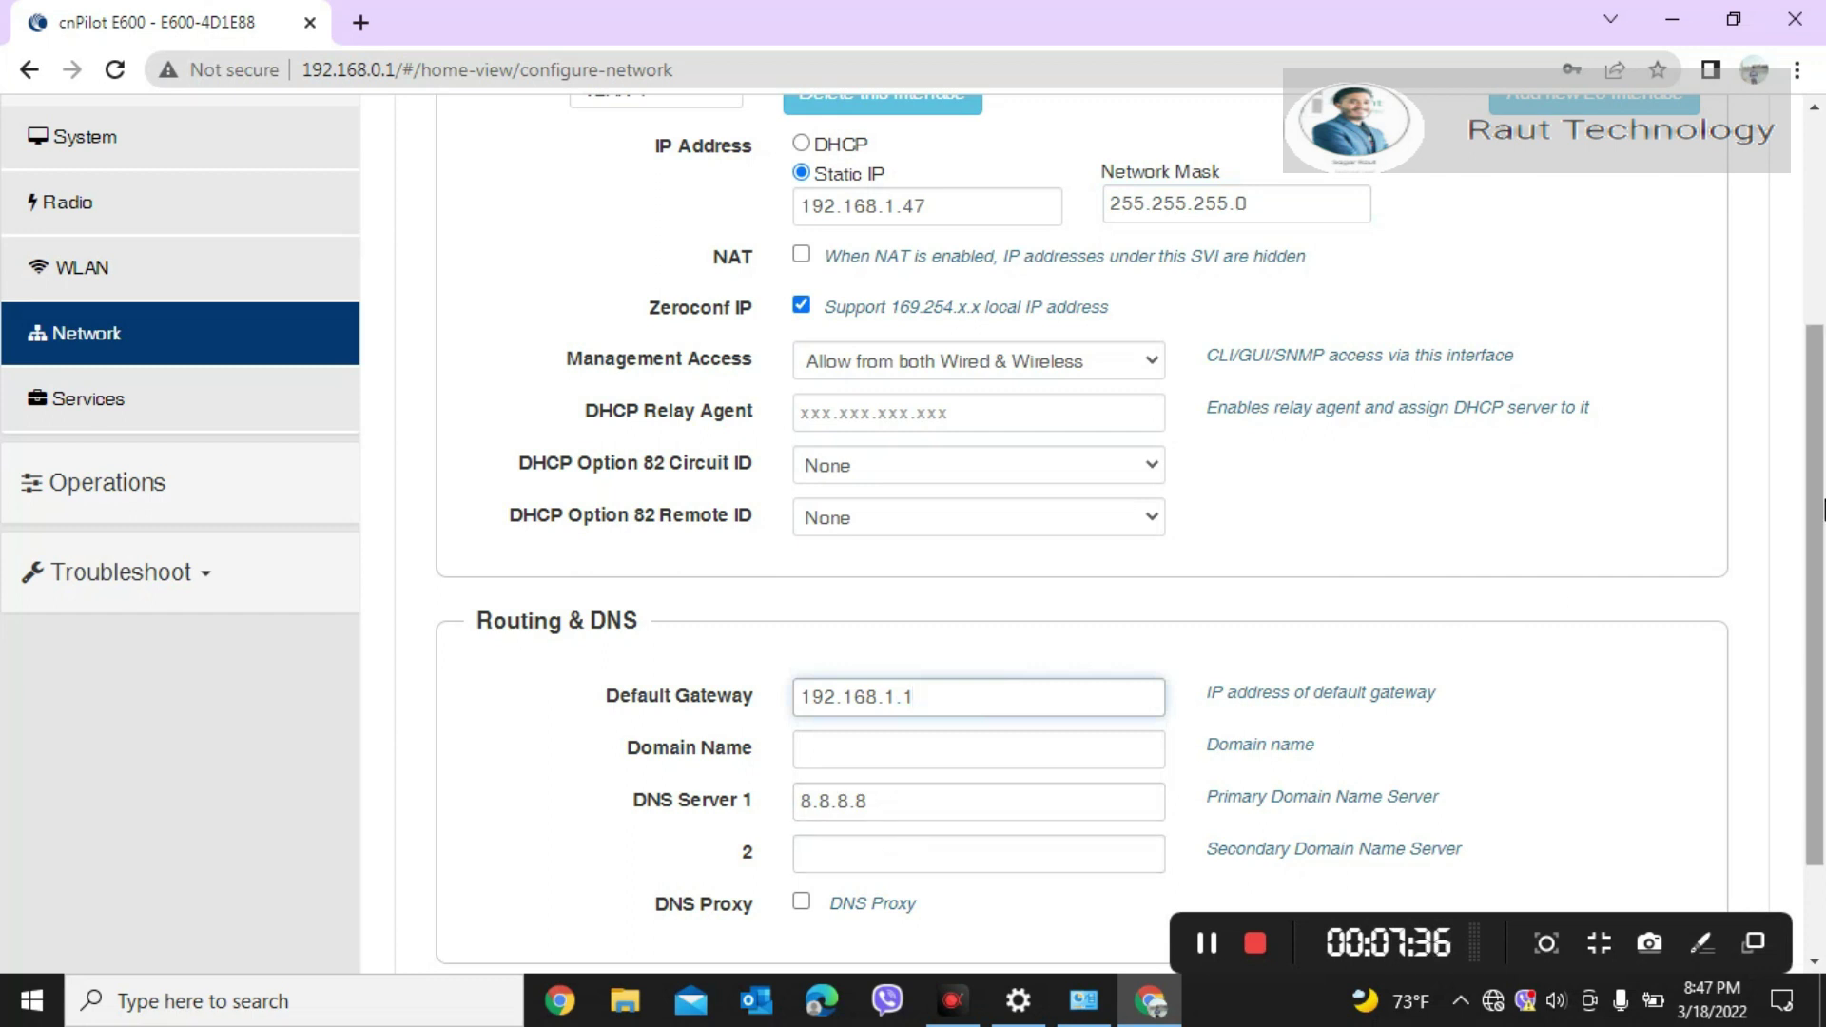
scroll(1820, 509, down, 2)
click(1055, 897)
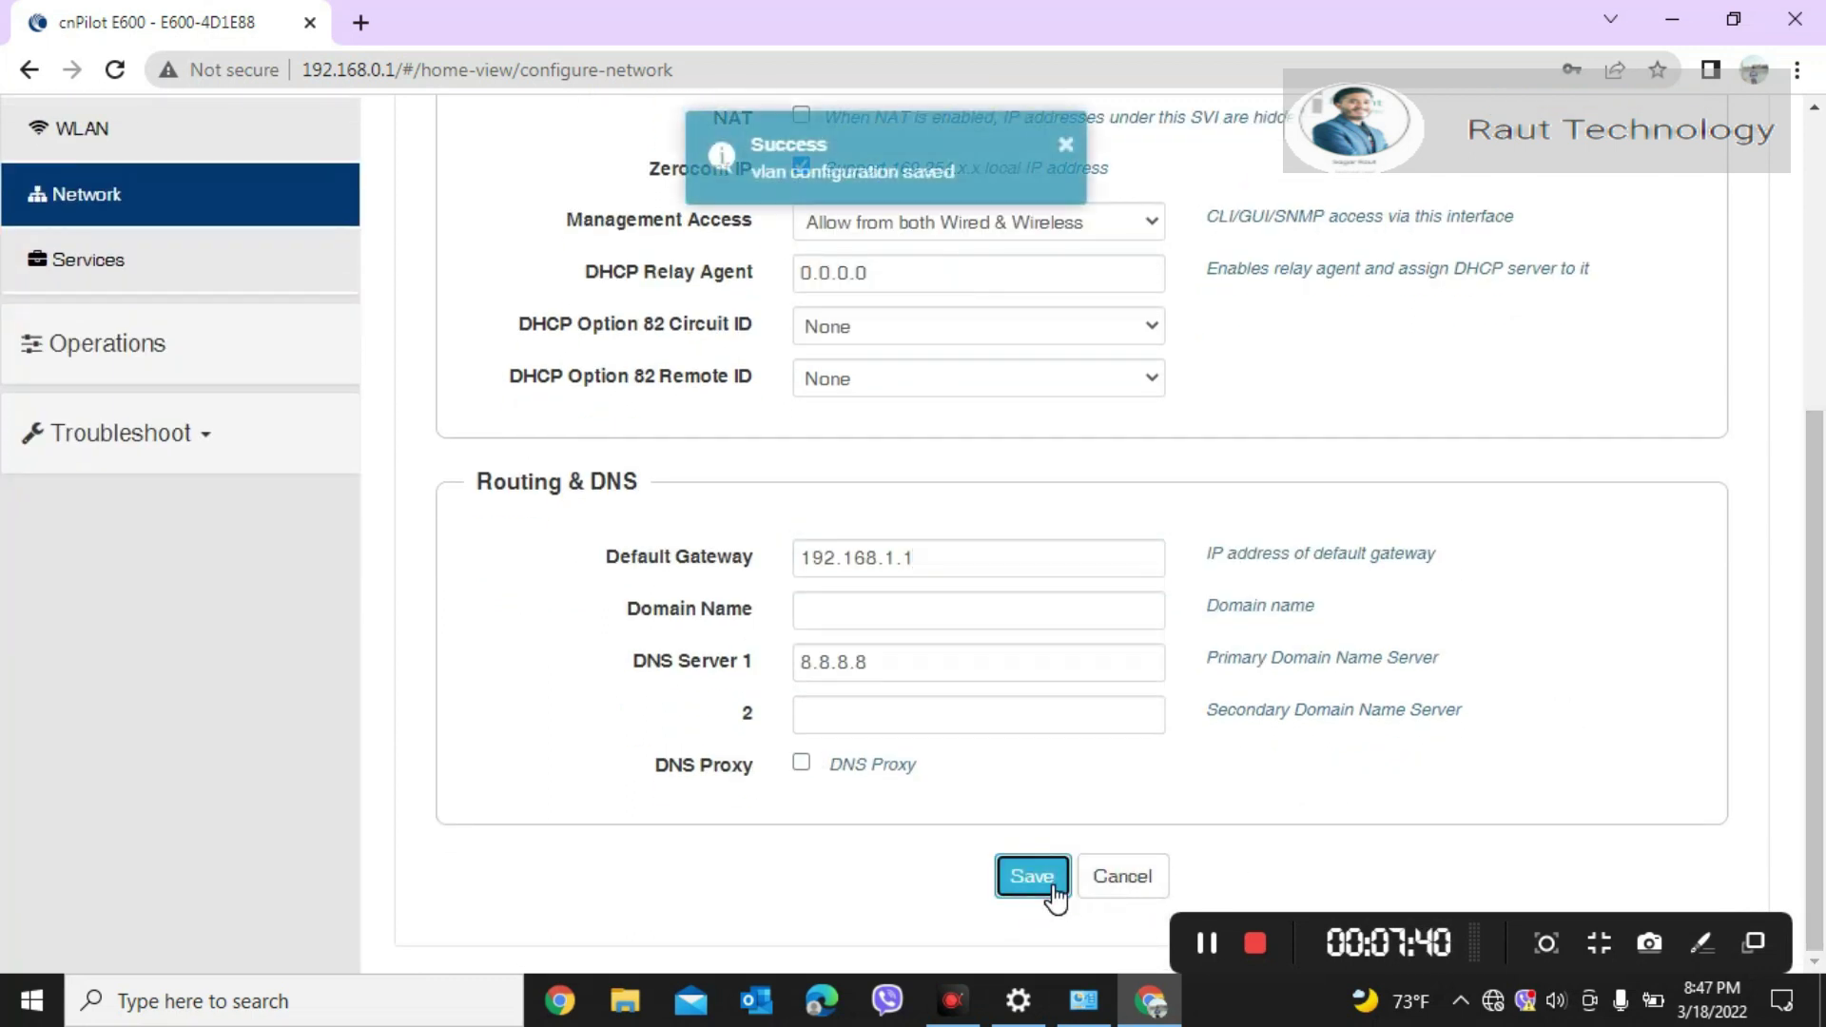
Step: Turn Wi-Fi back on, join the open Test network, and view its properties
drag(1818, 575, 1821, 281)
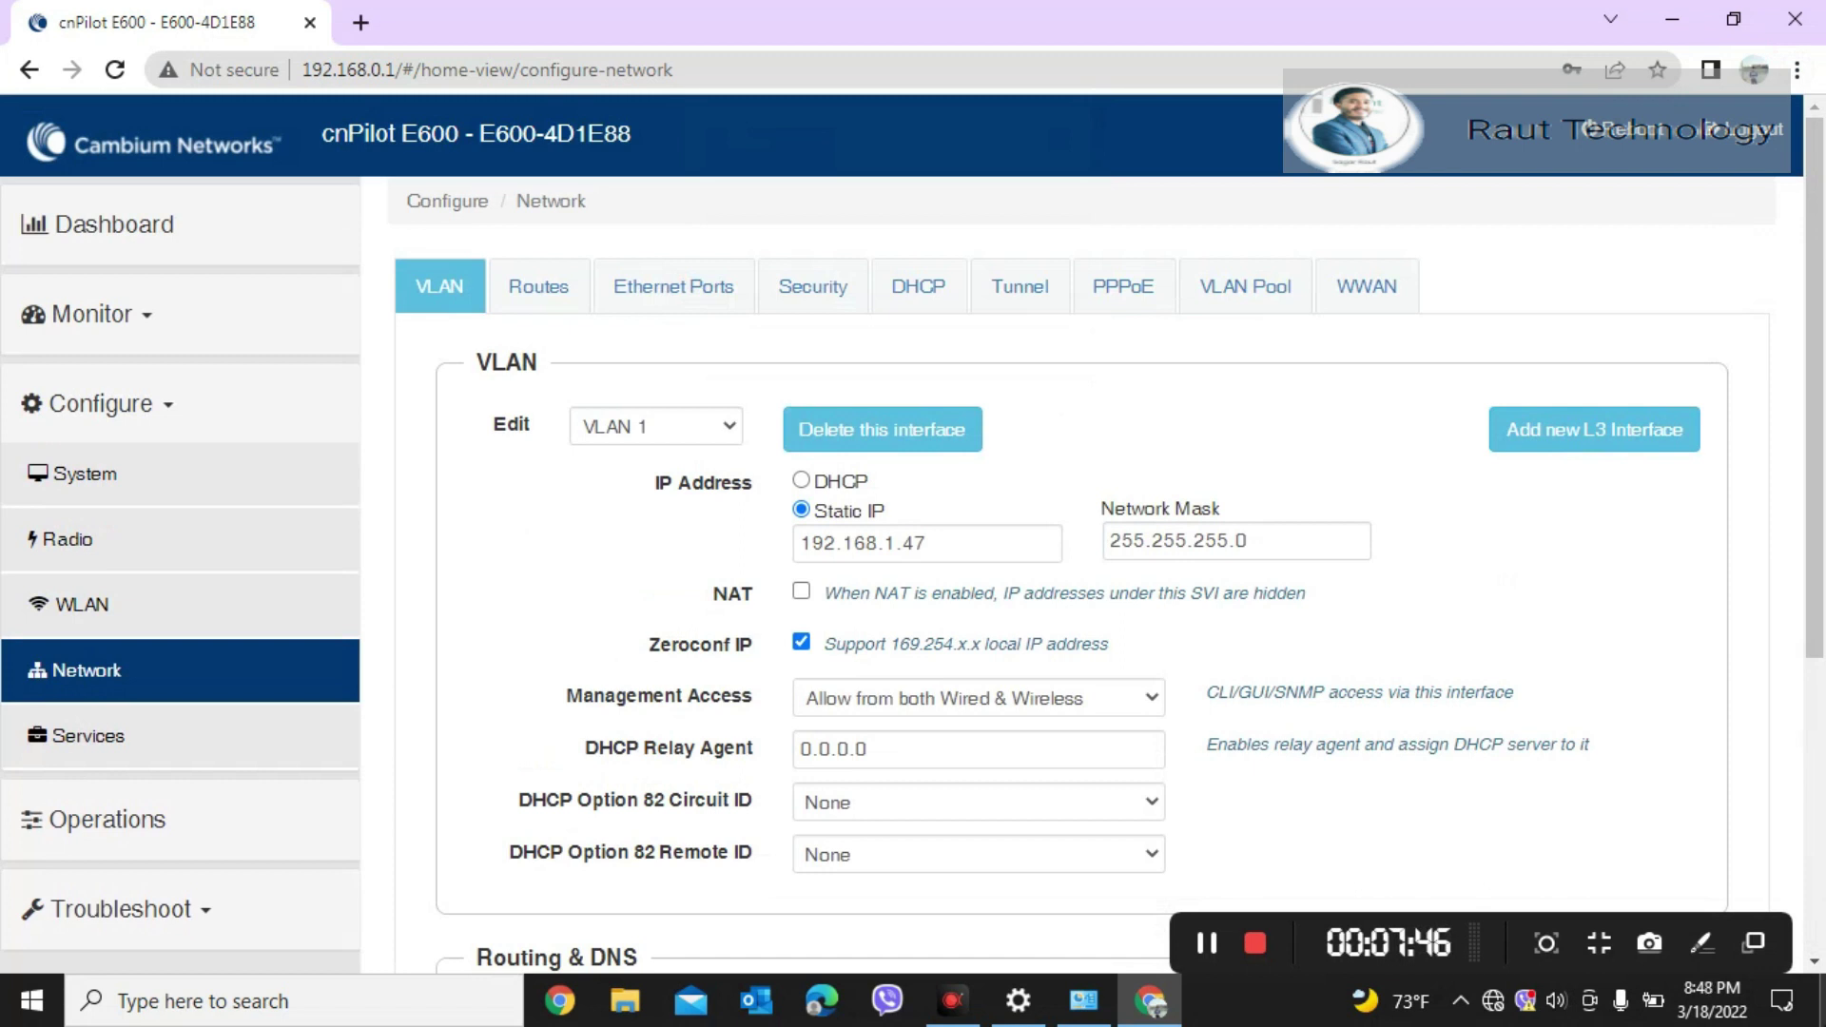
click(1490, 1003)
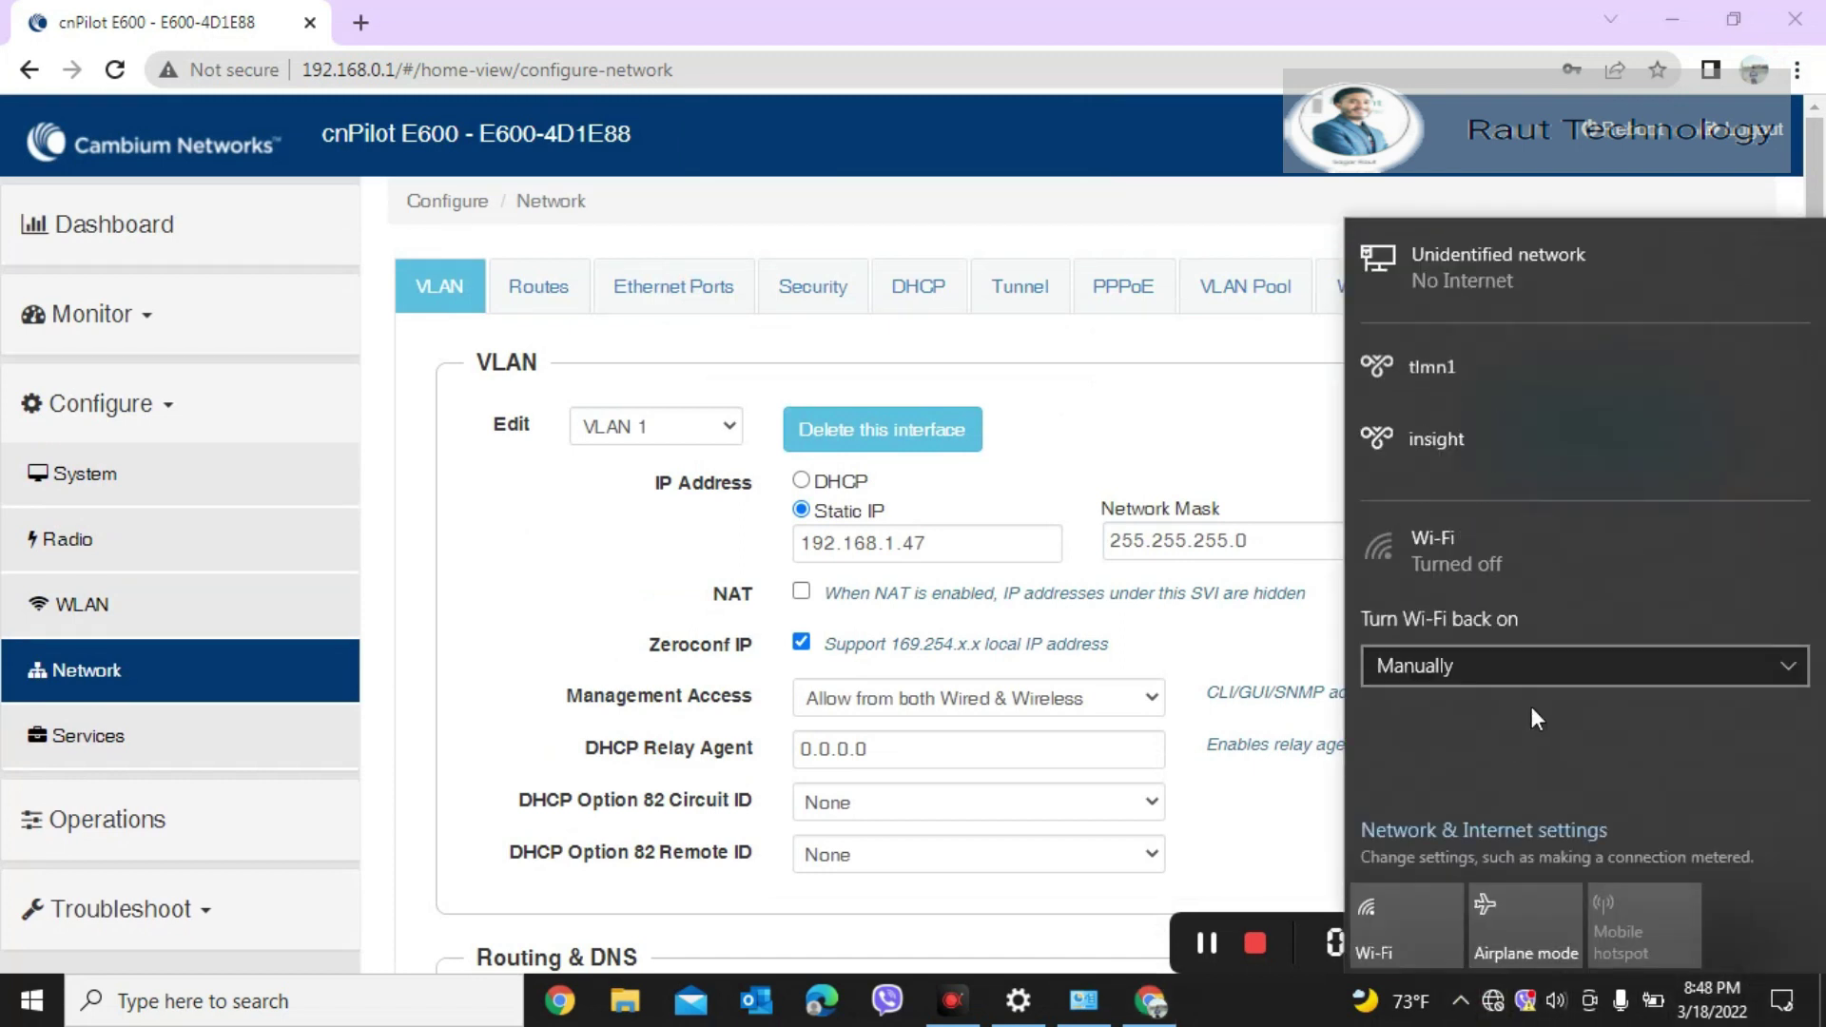
click(1396, 943)
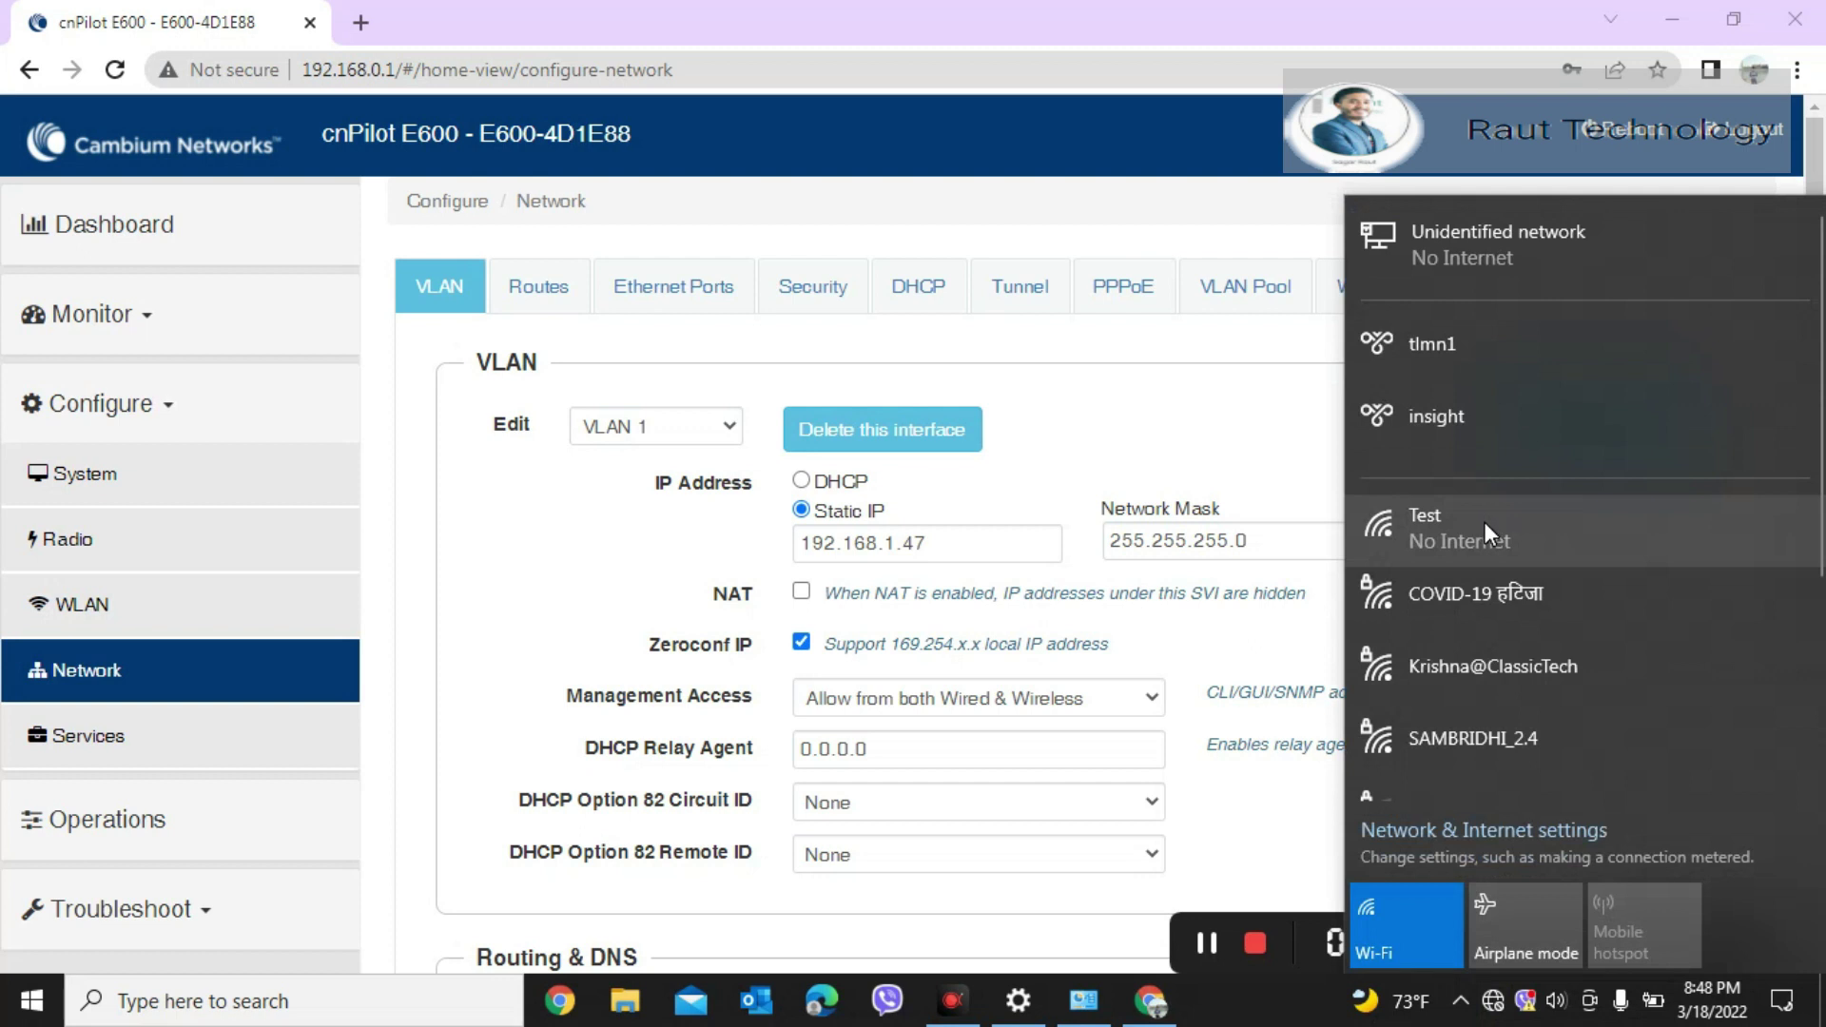
click(1434, 546)
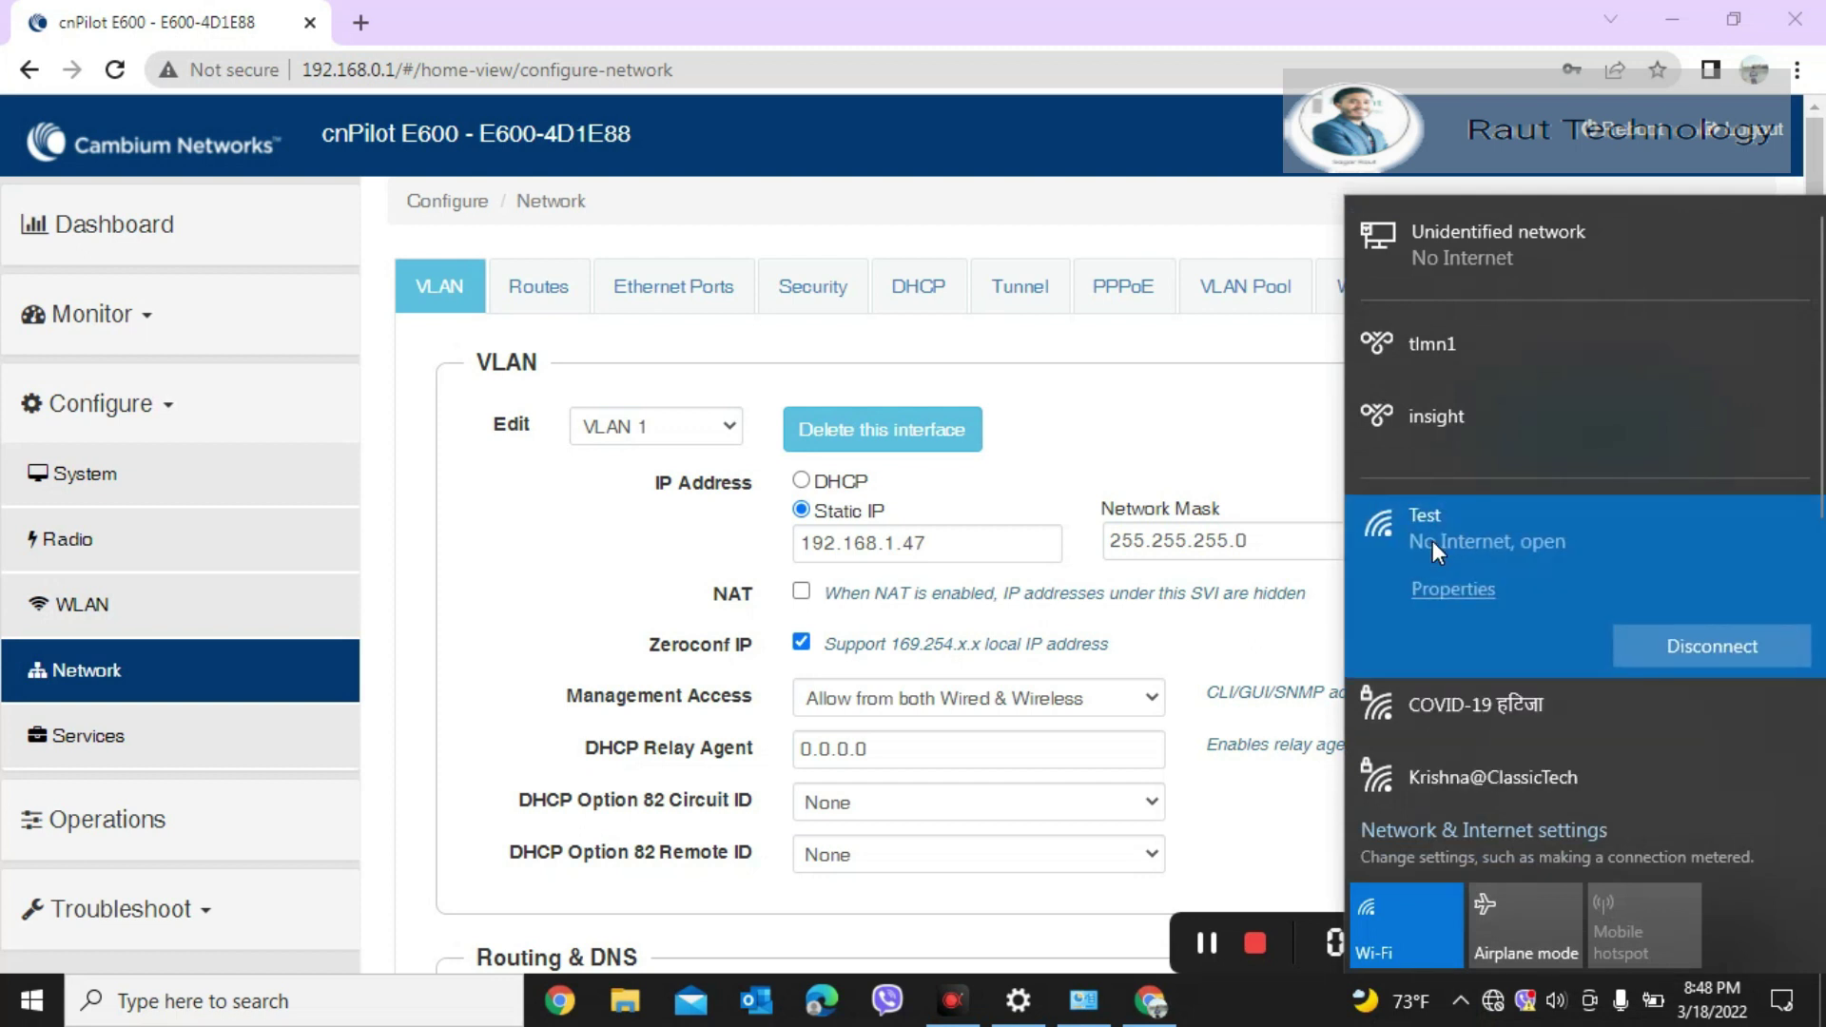
click(1455, 589)
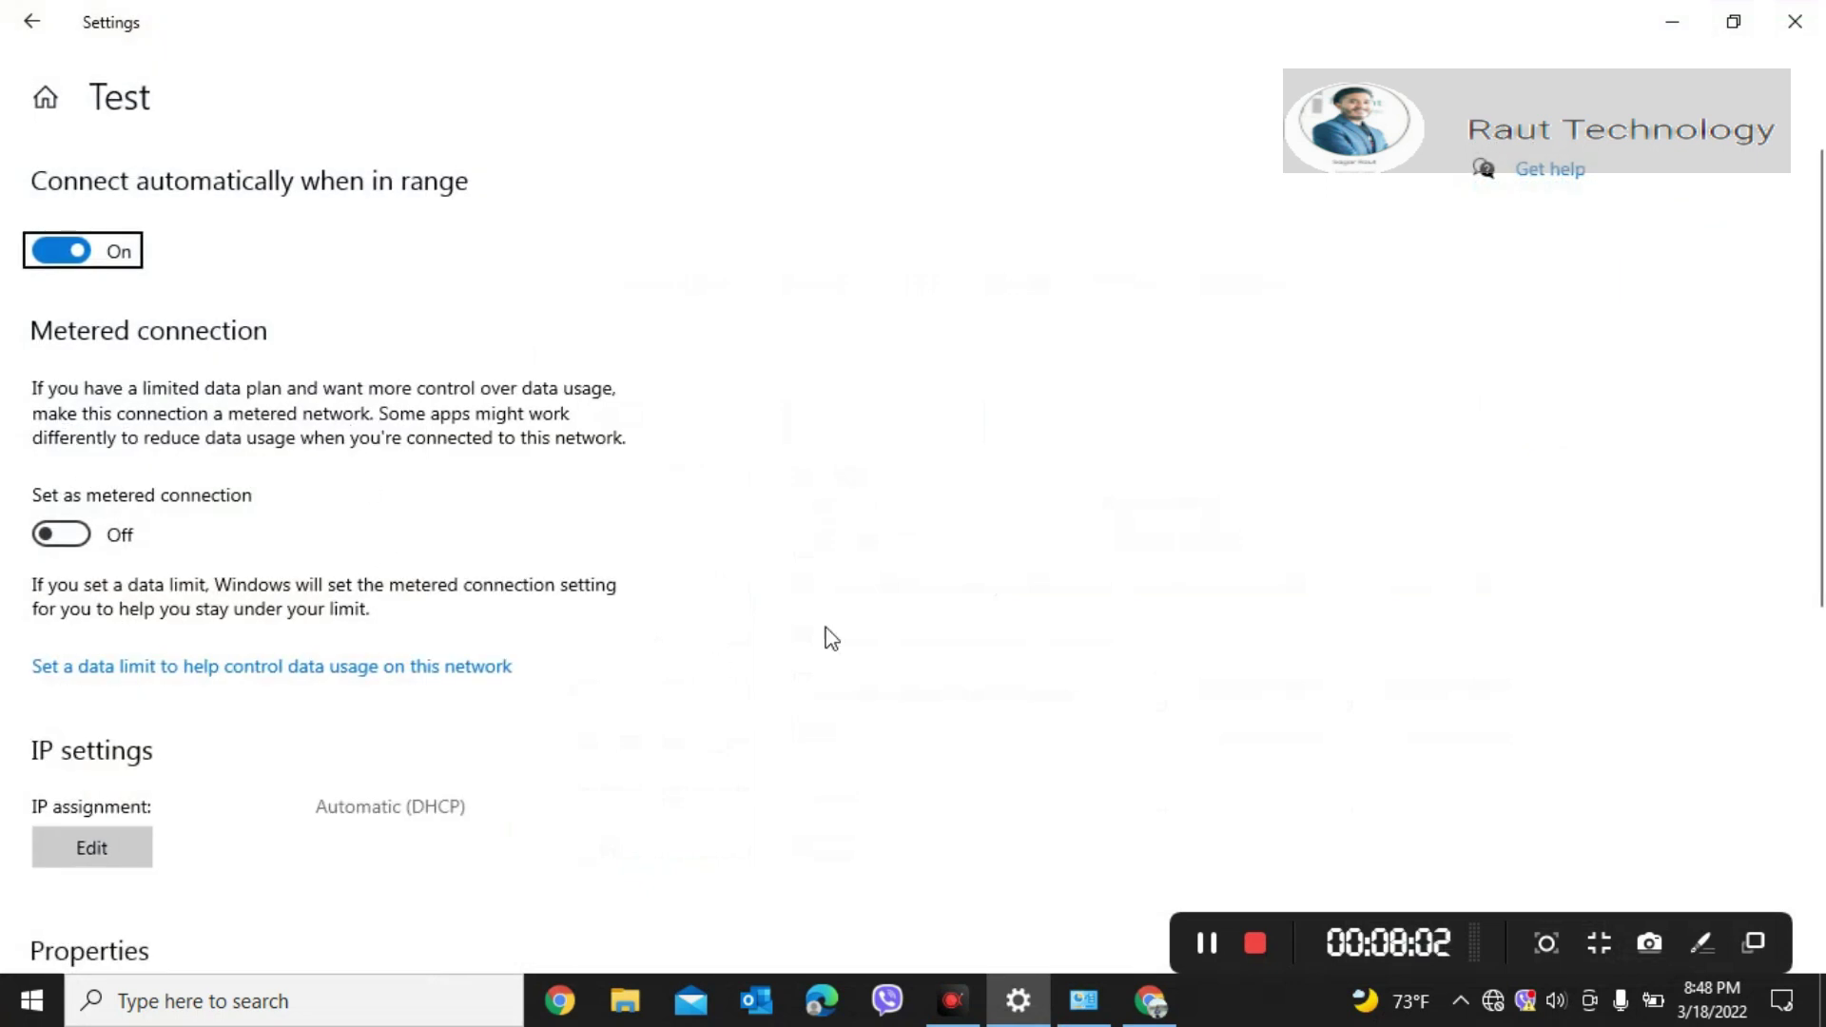
Step: Check the Test network's IPv4 address 192.168.10.2, then minimize Settings
scroll(1821, 337, down, 7)
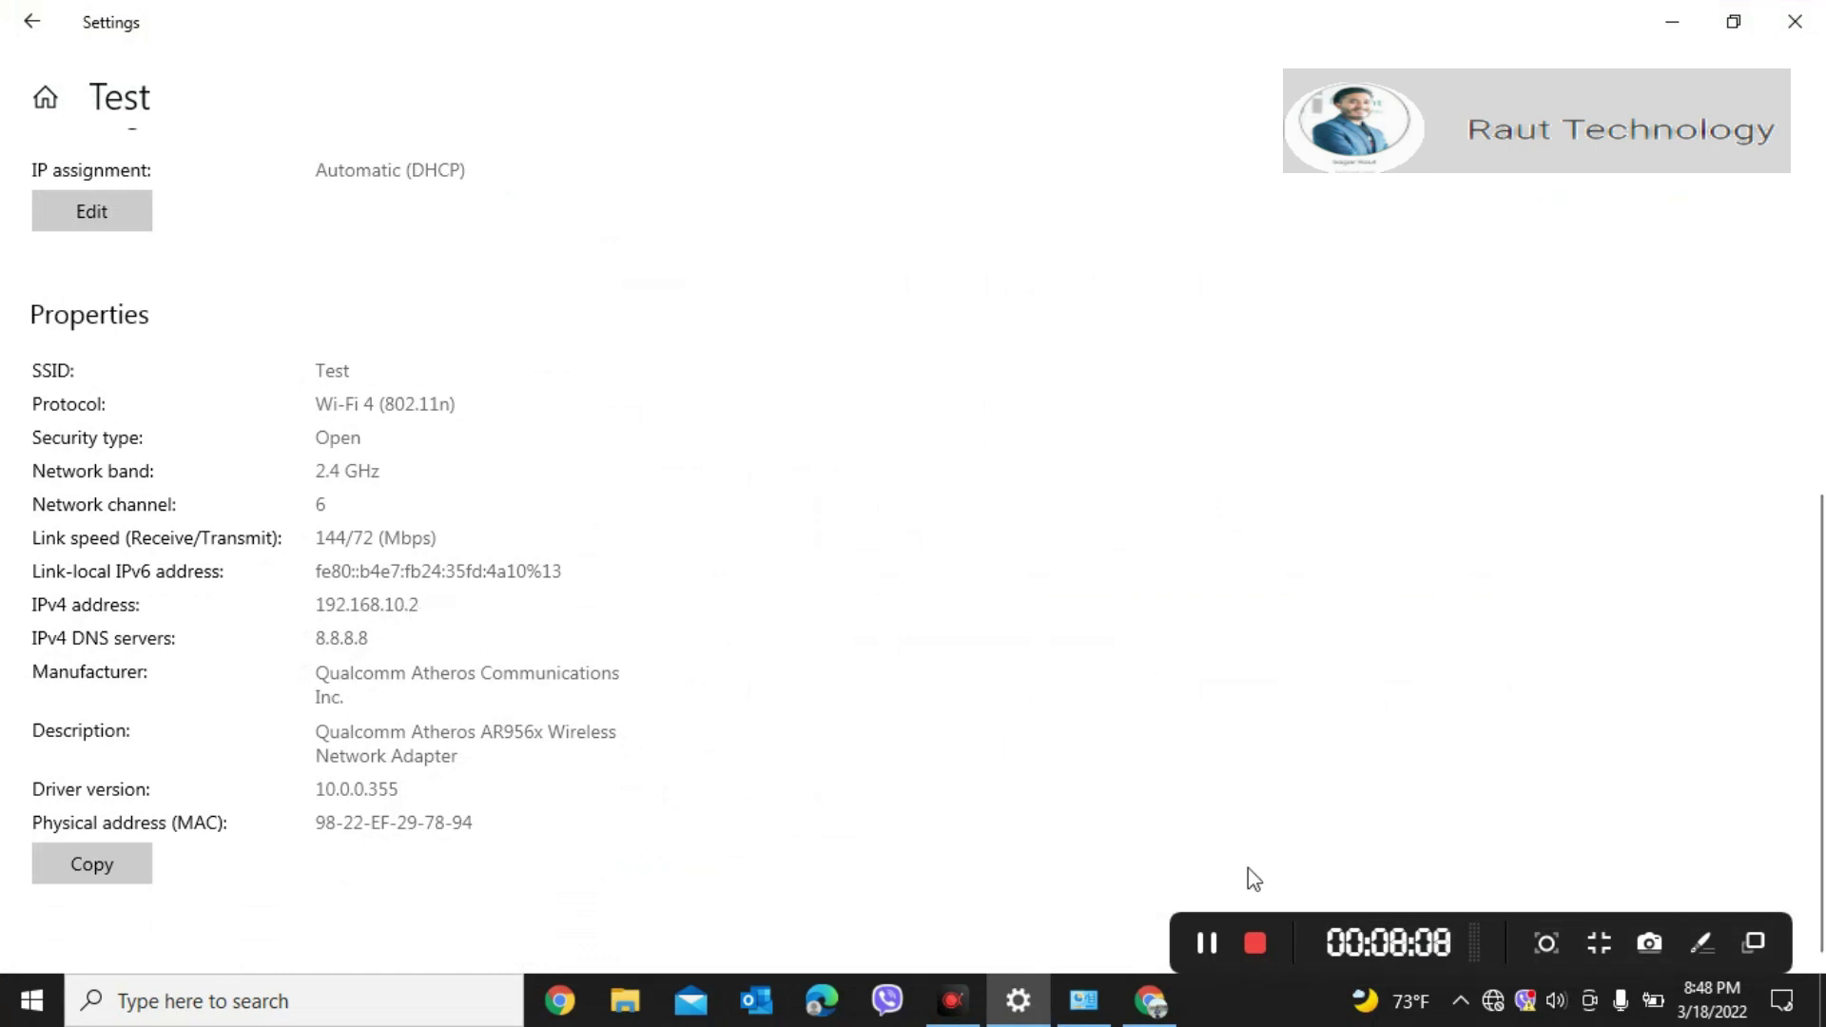
click(1688, 13)
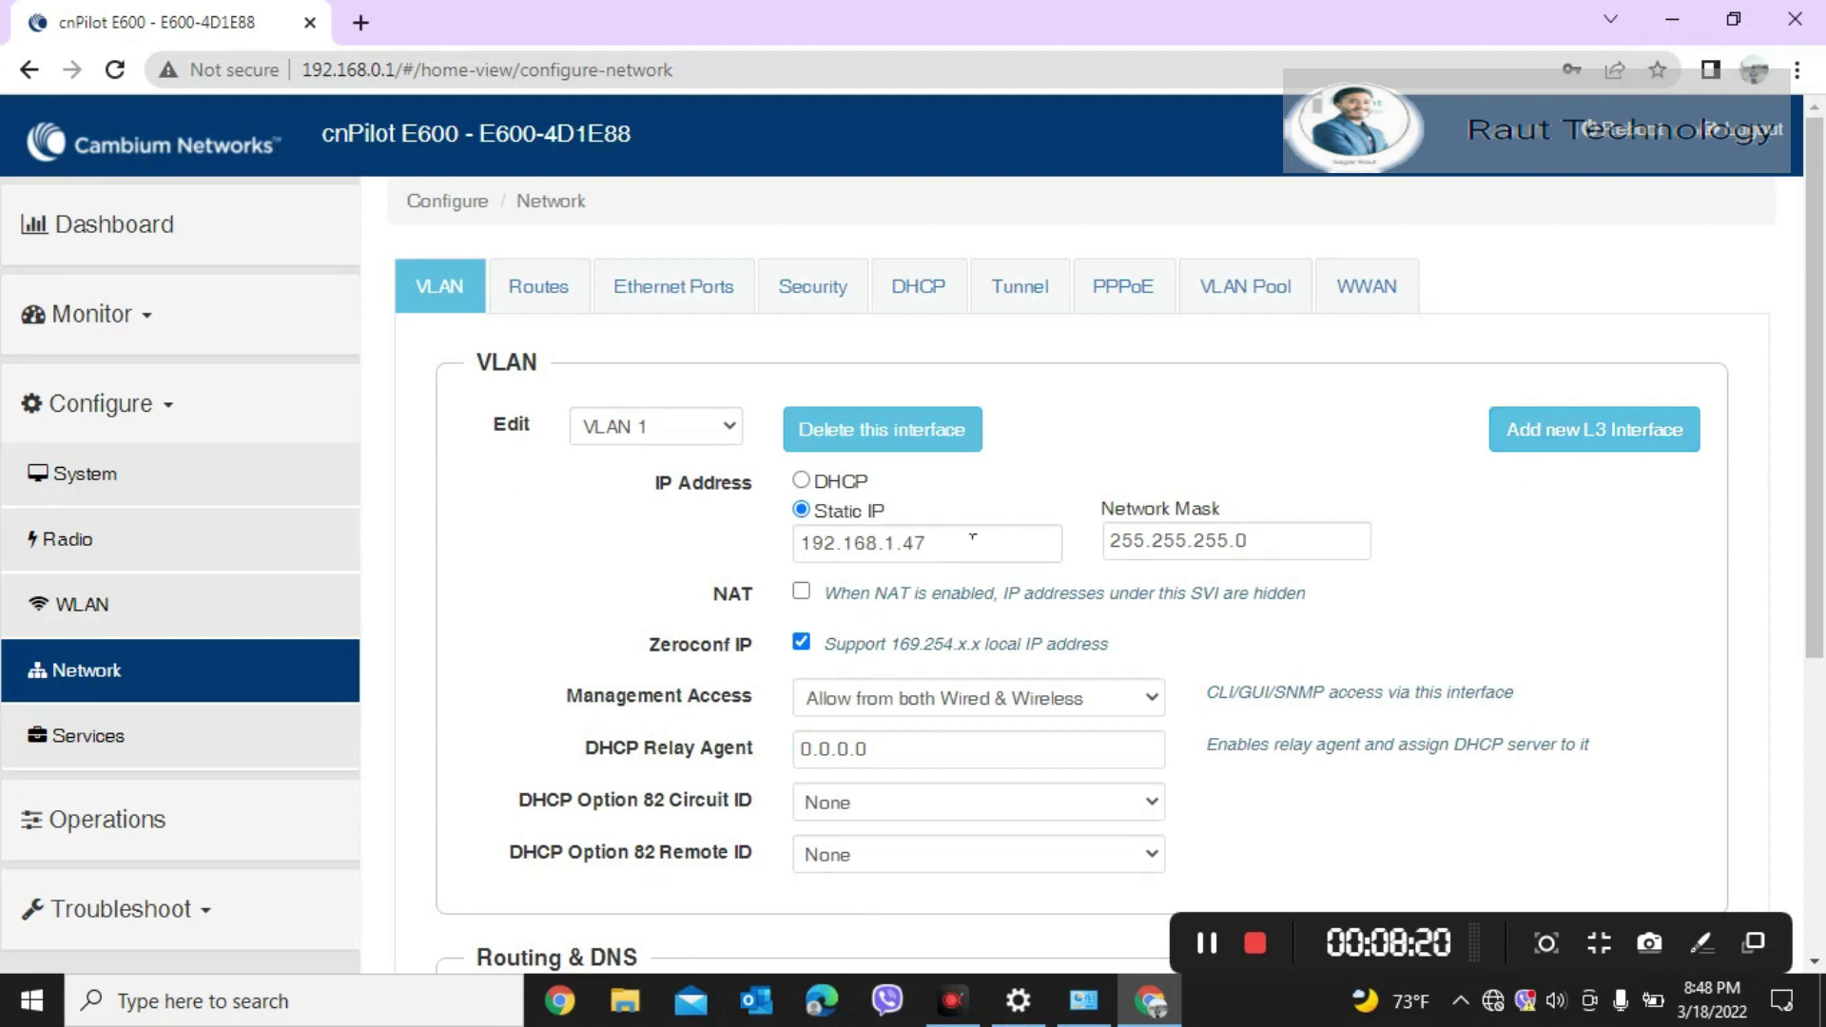
Step: View the VLAN 2 interface settings, then return to VLAN 1
click(729, 430)
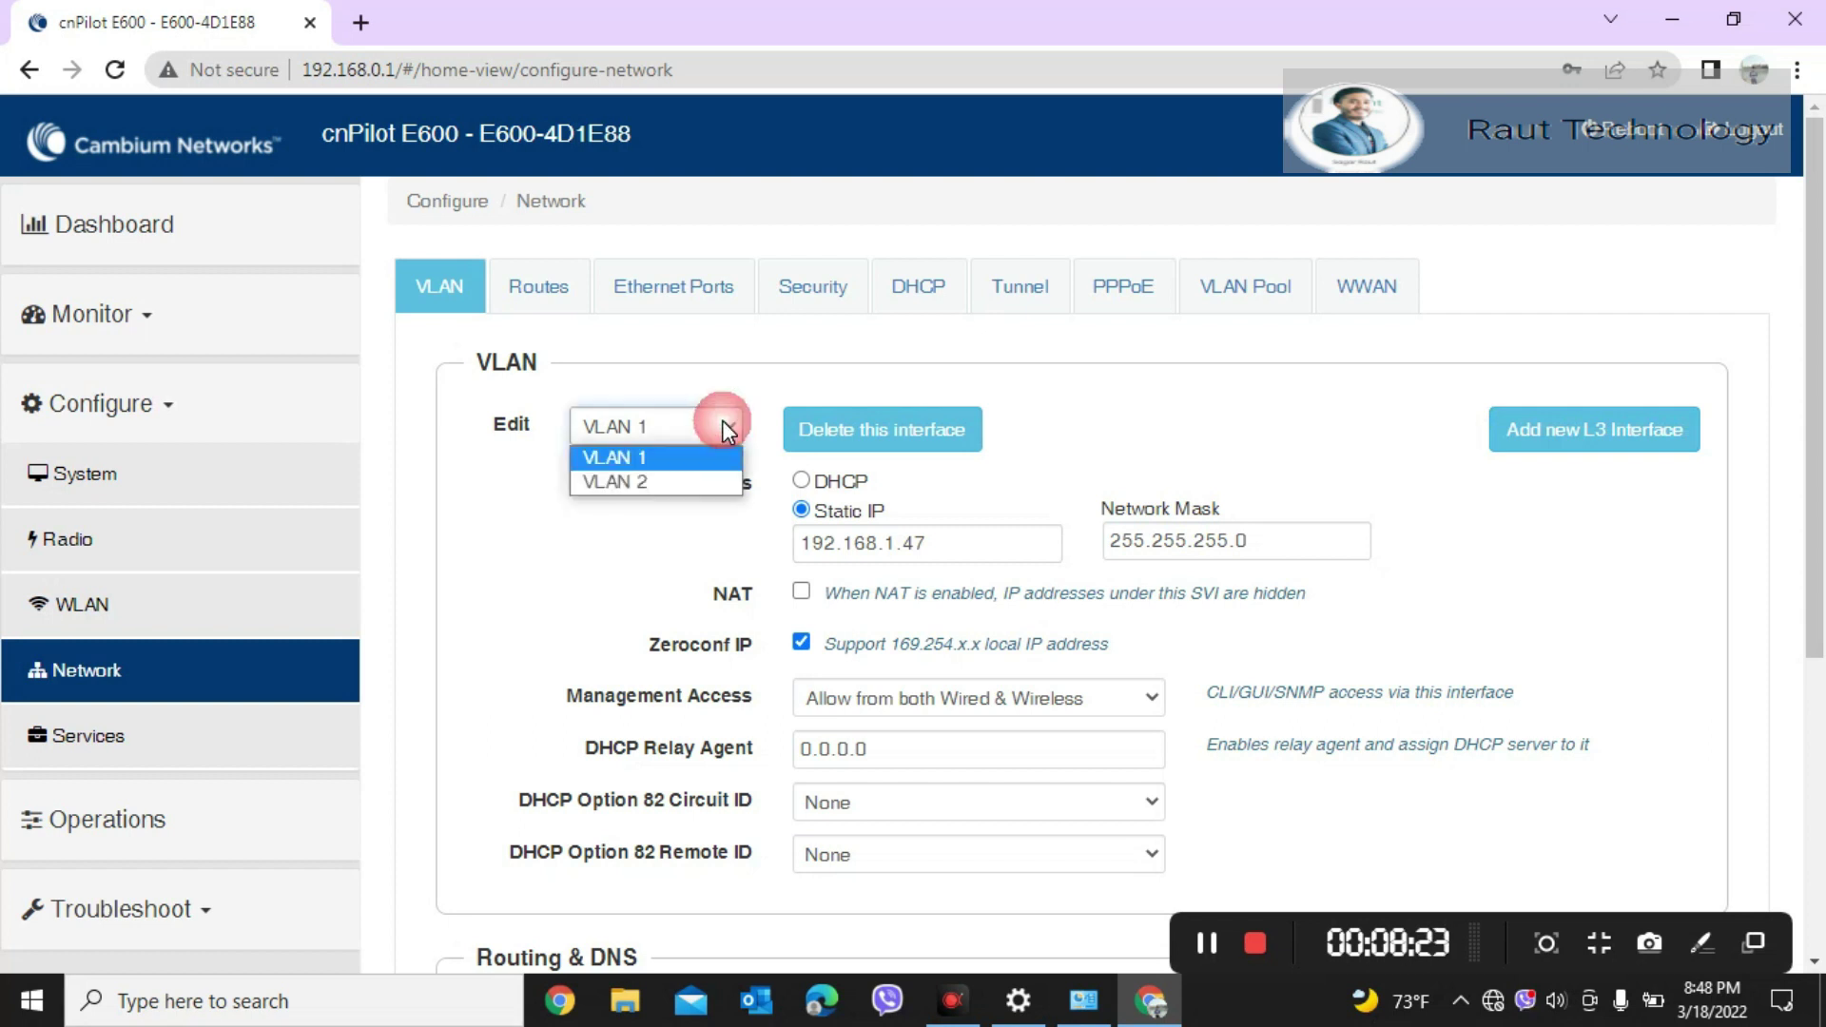
click(679, 474)
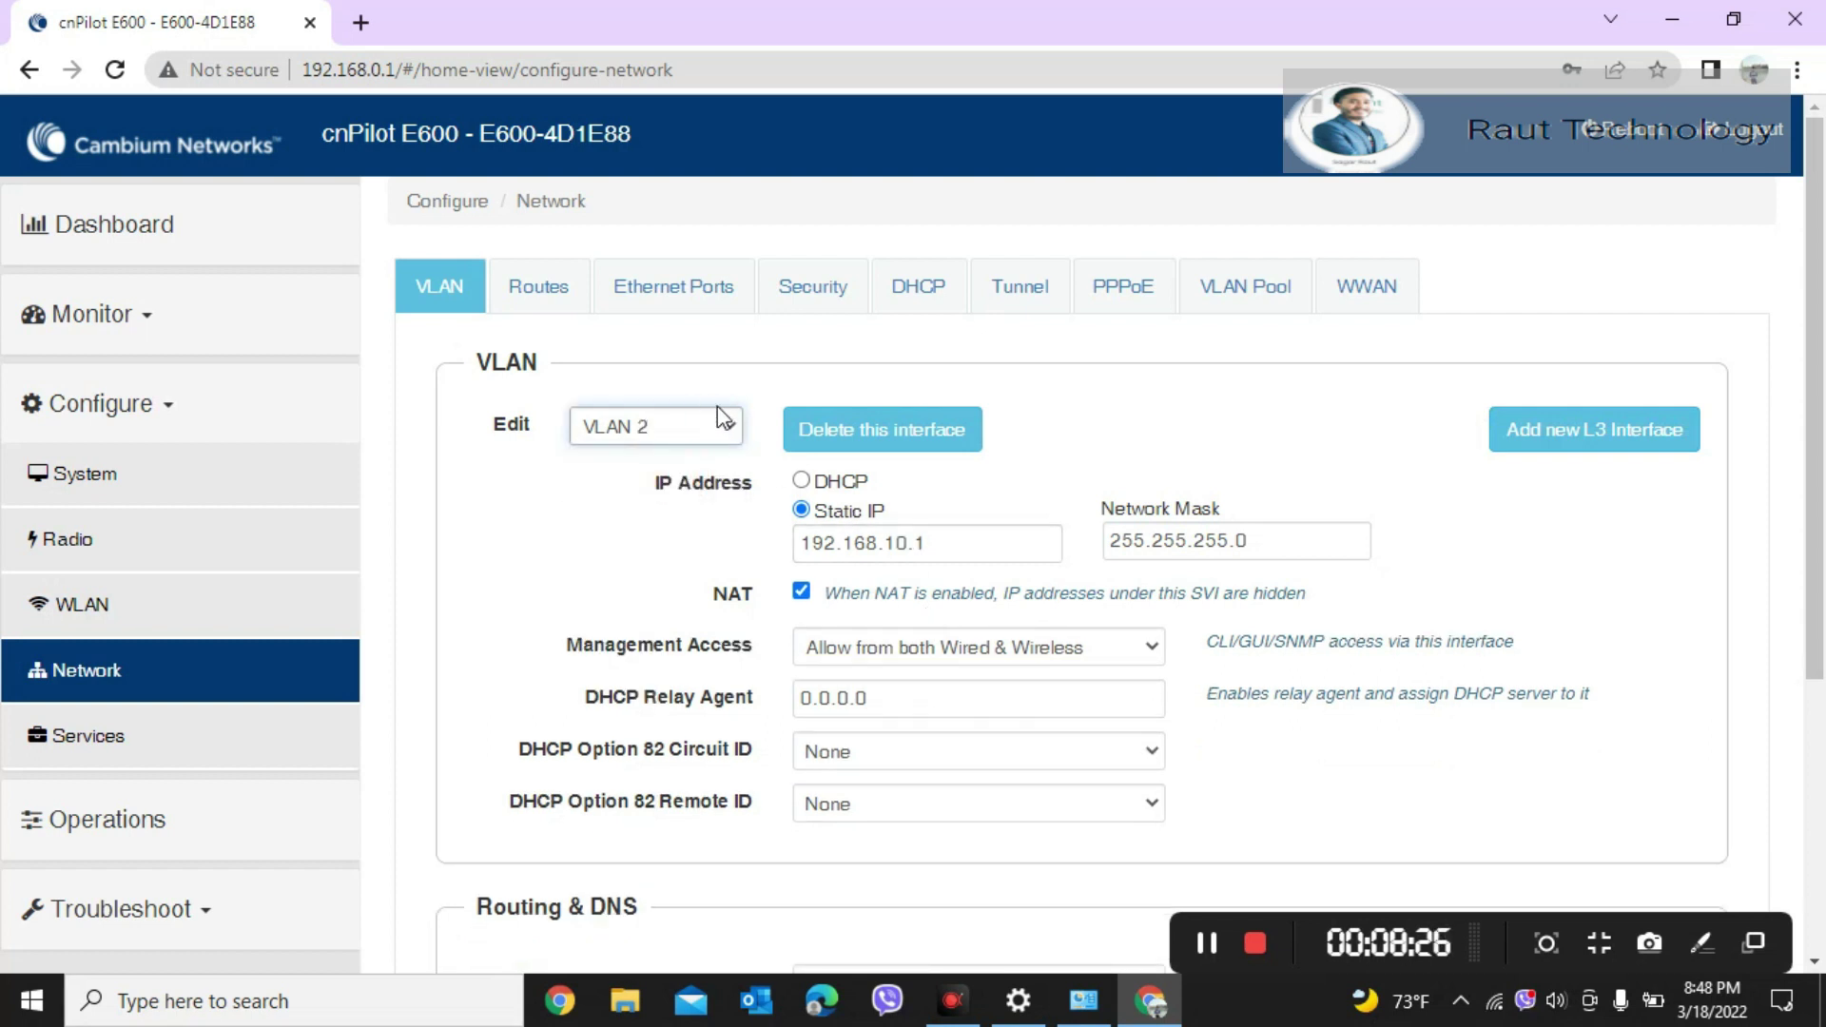
click(707, 433)
click(673, 457)
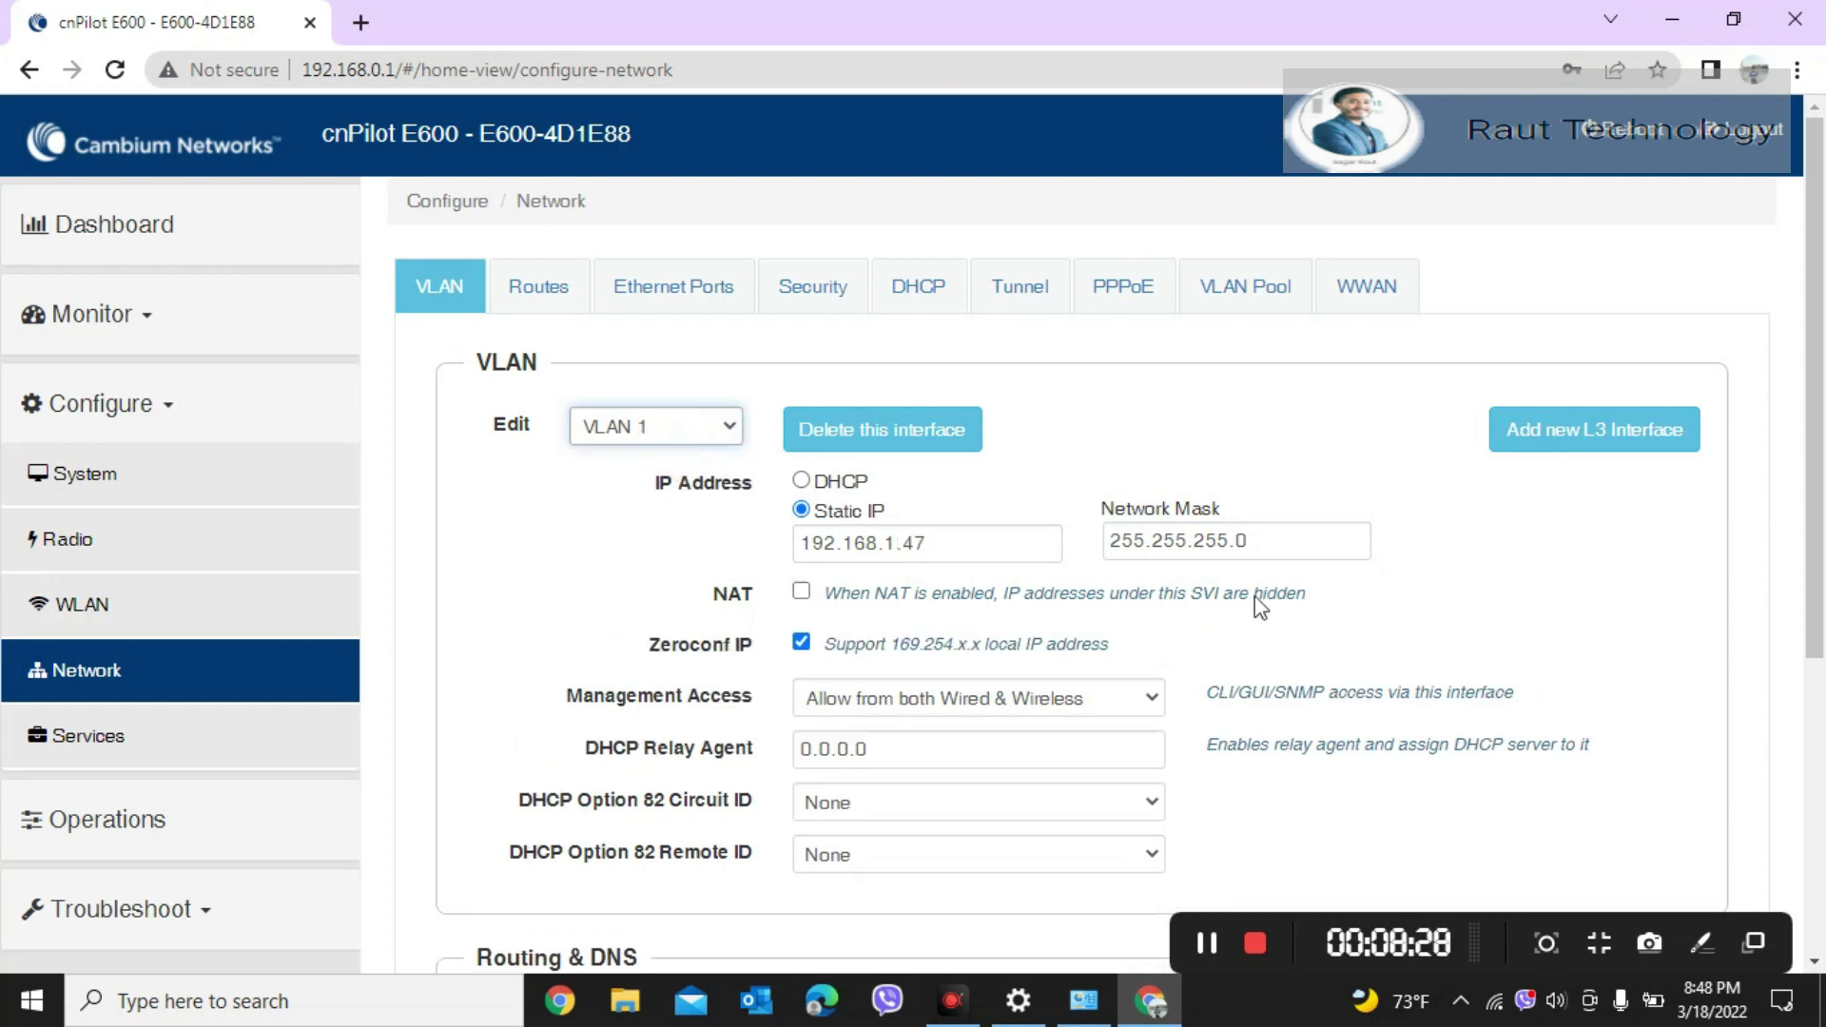
Step: Show the Test network's properties with IPv4 192.168.10.2 in Settings
click(1495, 1001)
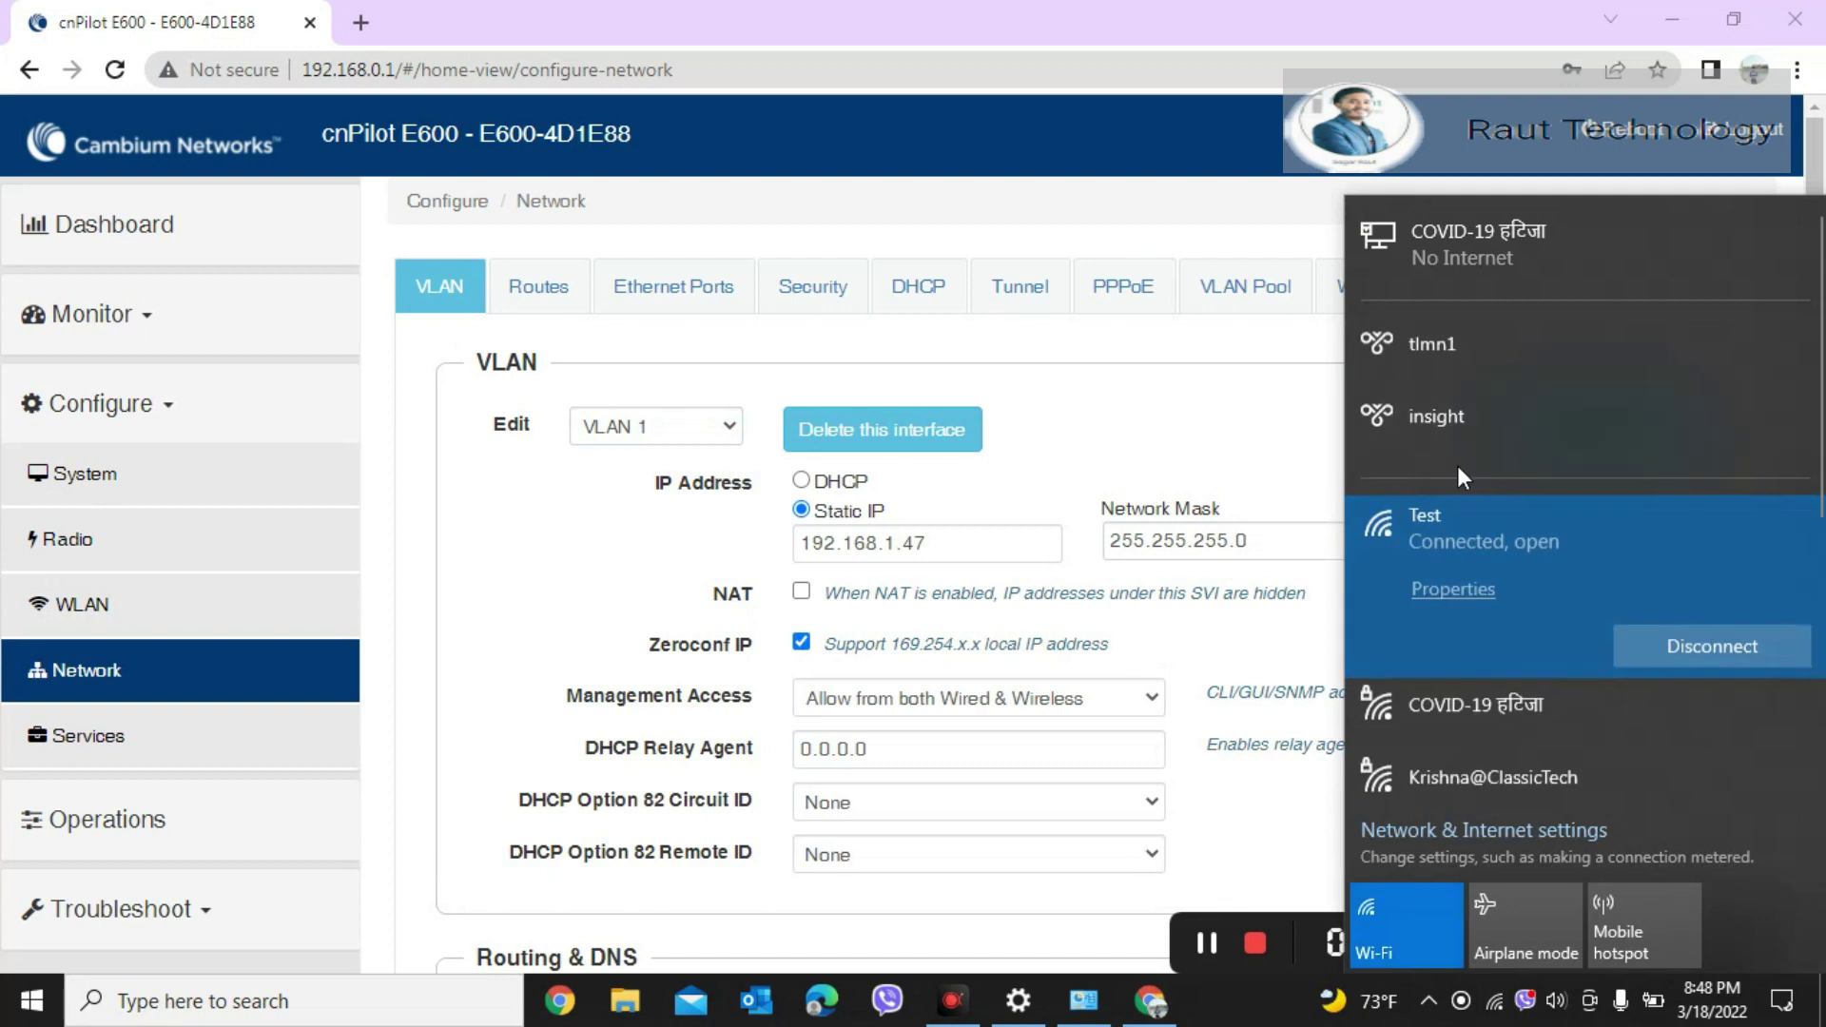
click(1479, 593)
drag(1823, 290, 1821, 571)
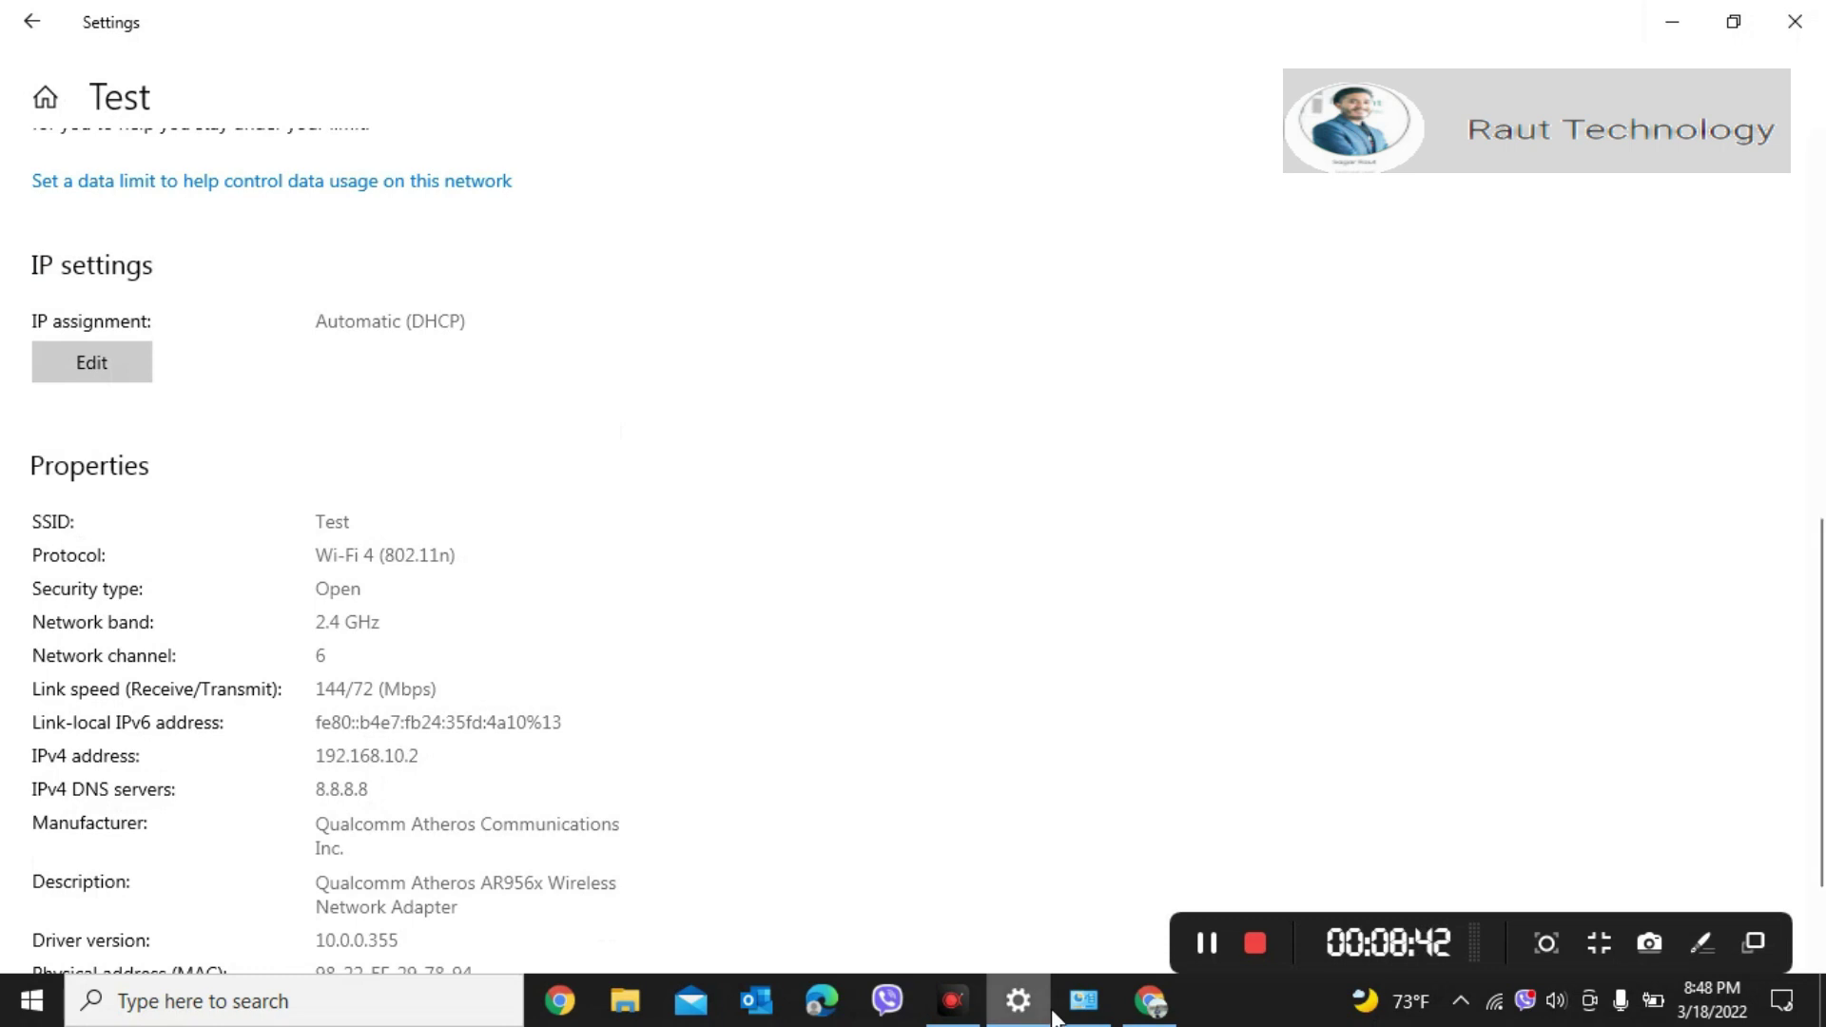
Step: In Command Prompt, ping 8.8.8.8 (4/4 replies), then run the mistyped 'ipcongig'
click(1080, 1003)
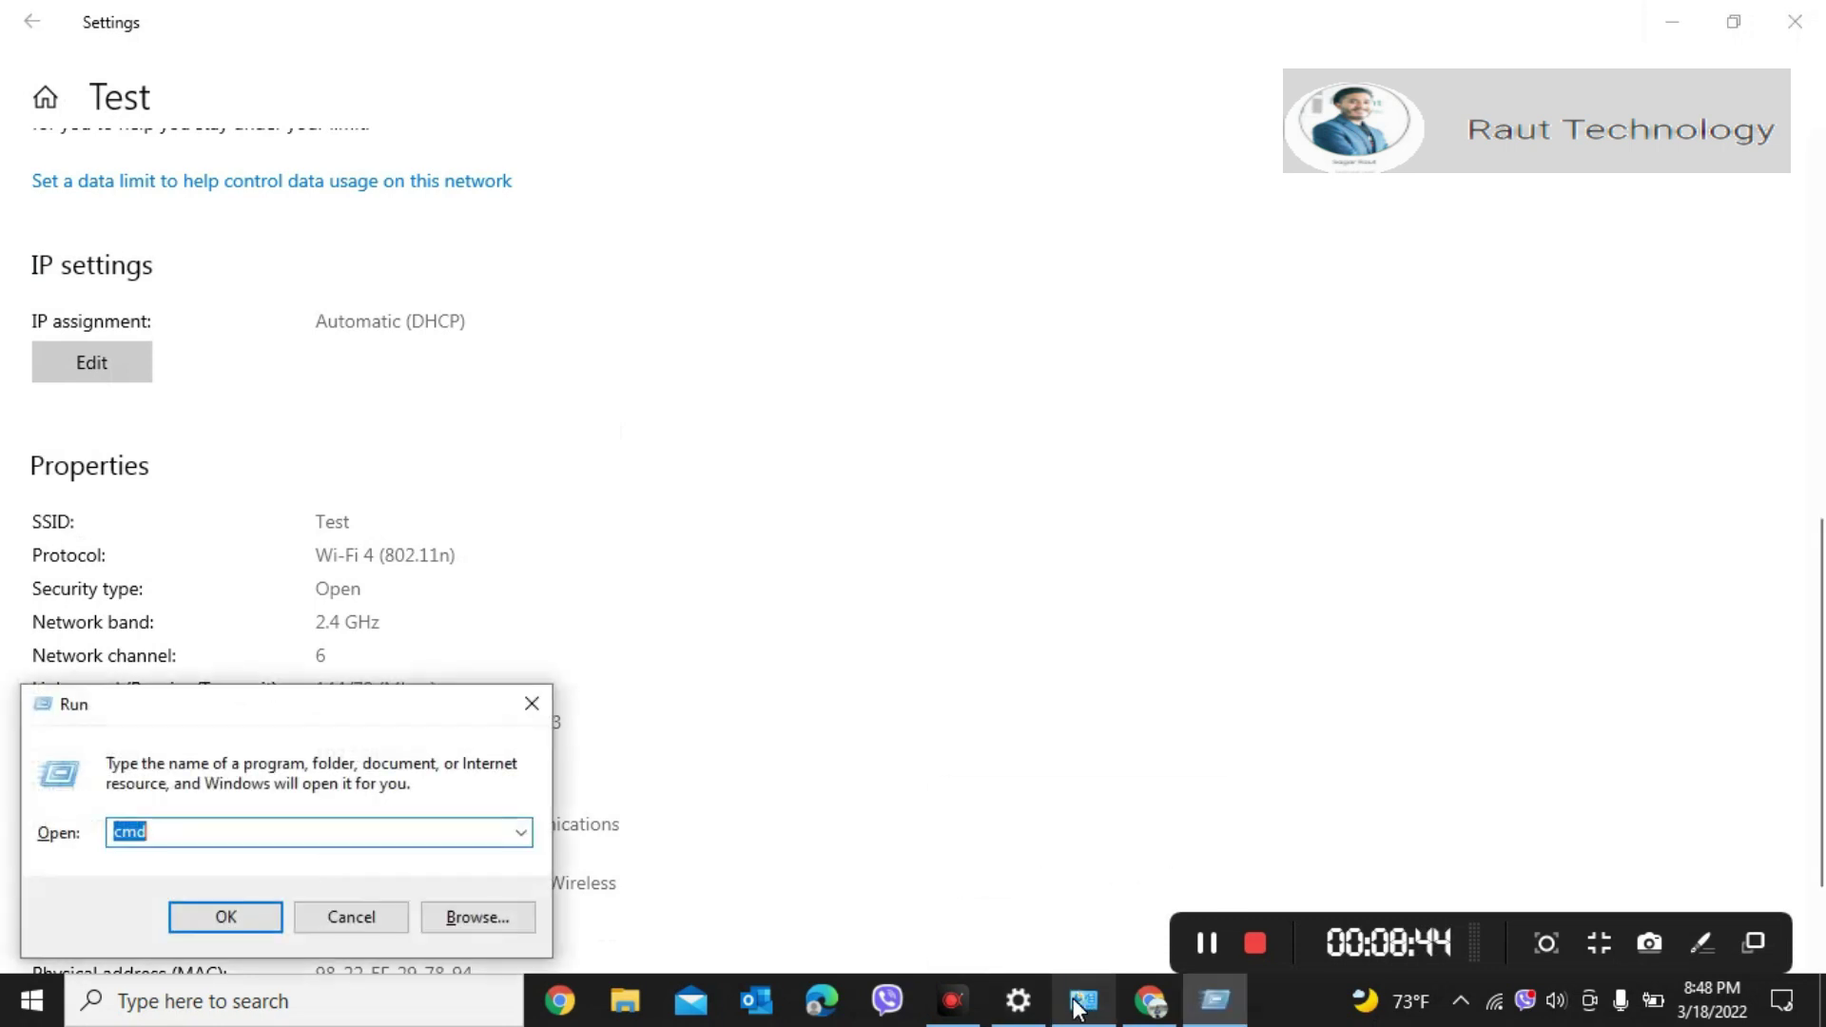
key(Return)
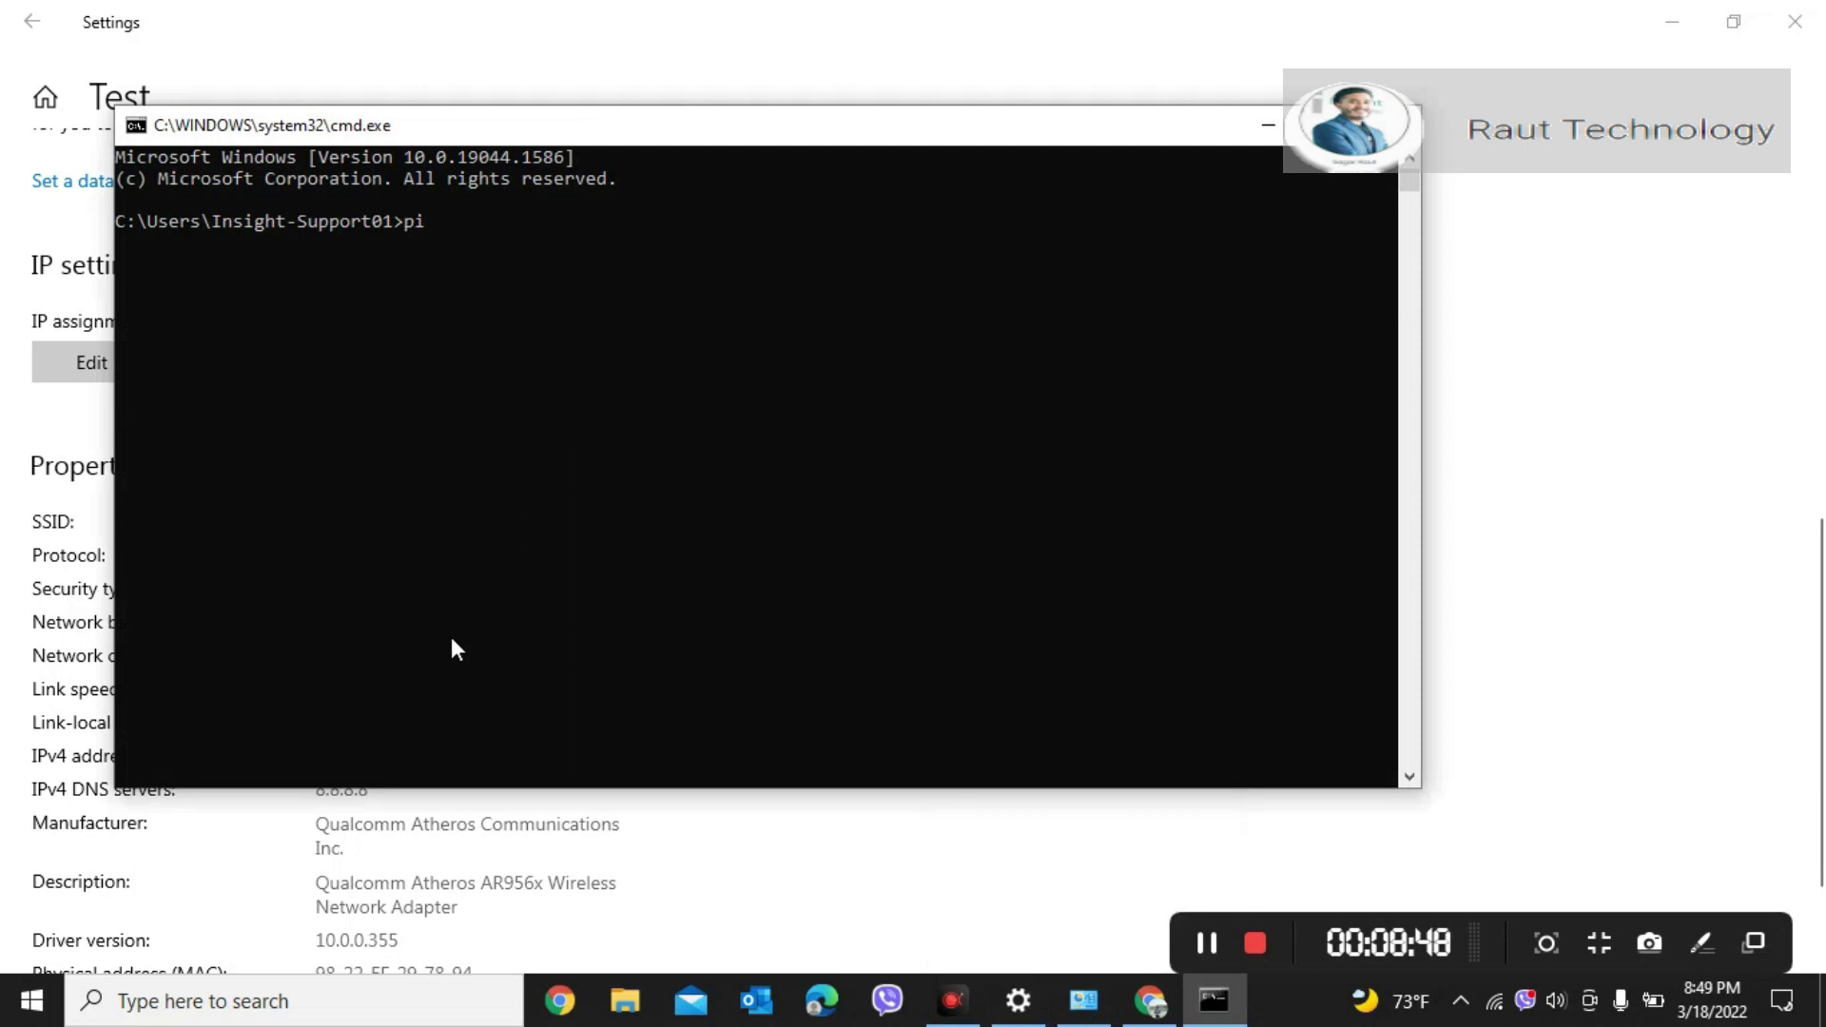
text(ping 8.8.8.8)
key(Return)
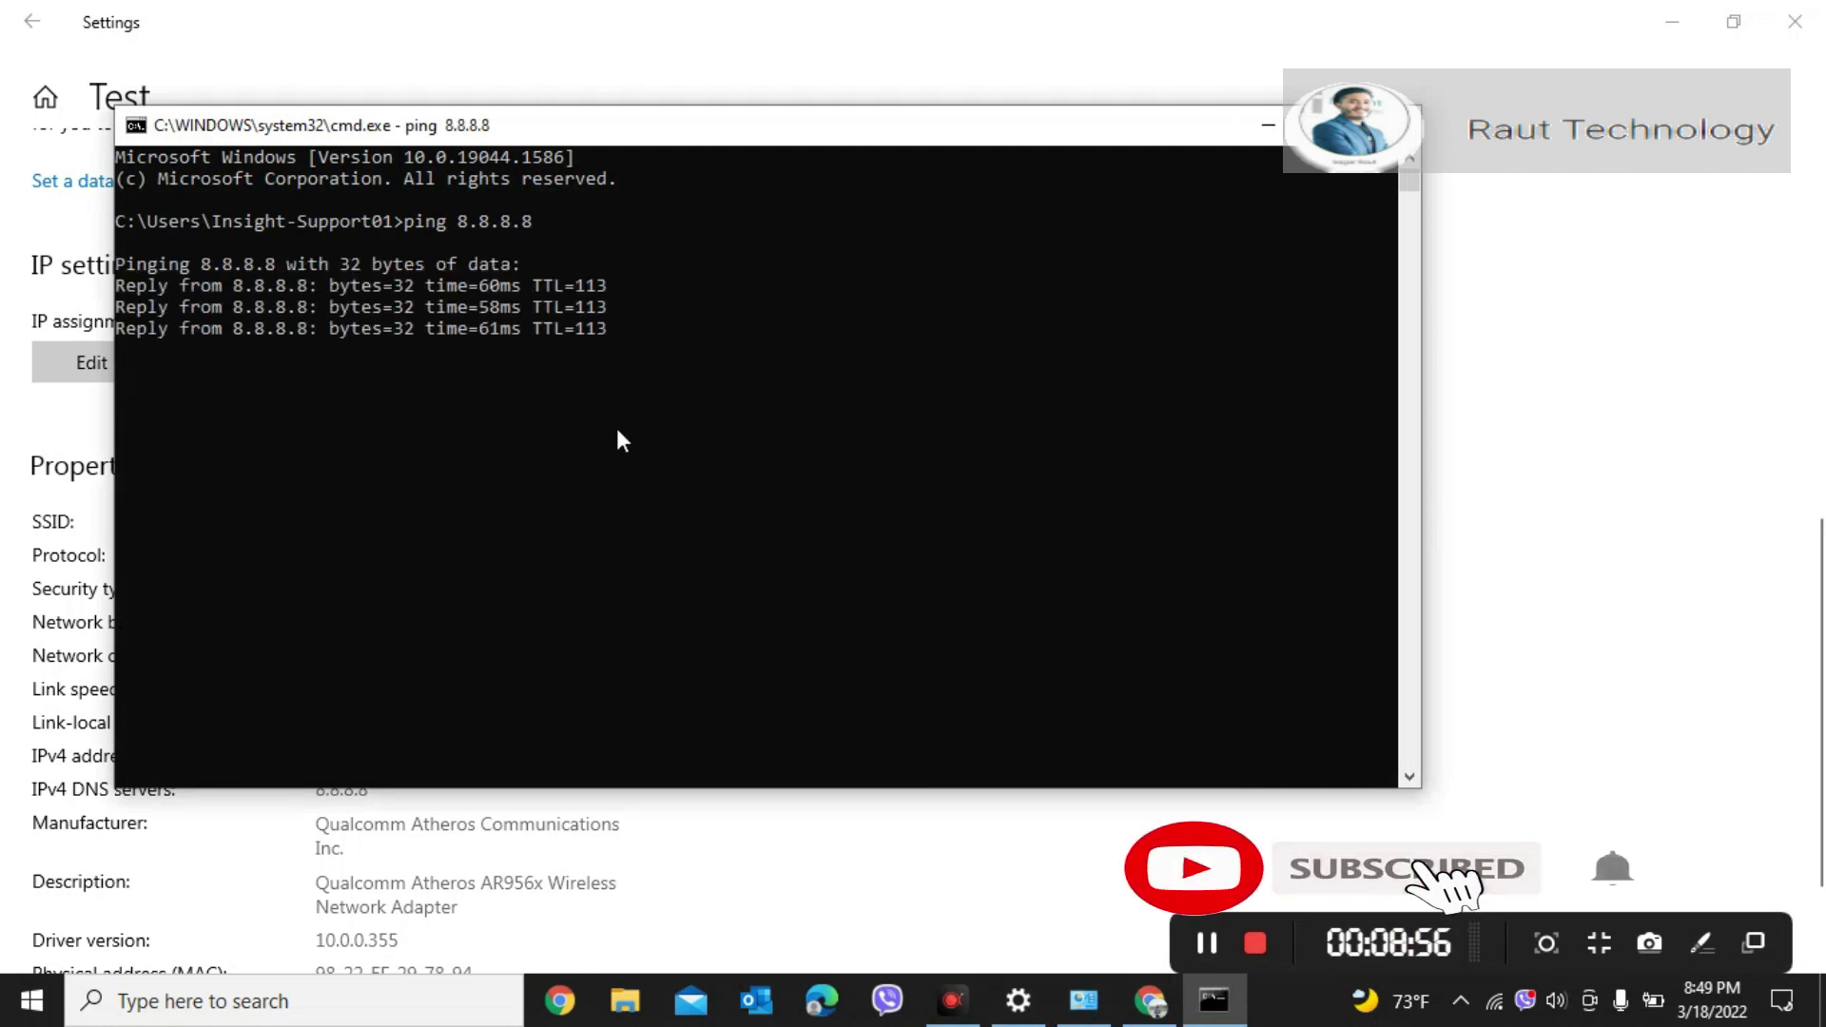
text(ipcon)
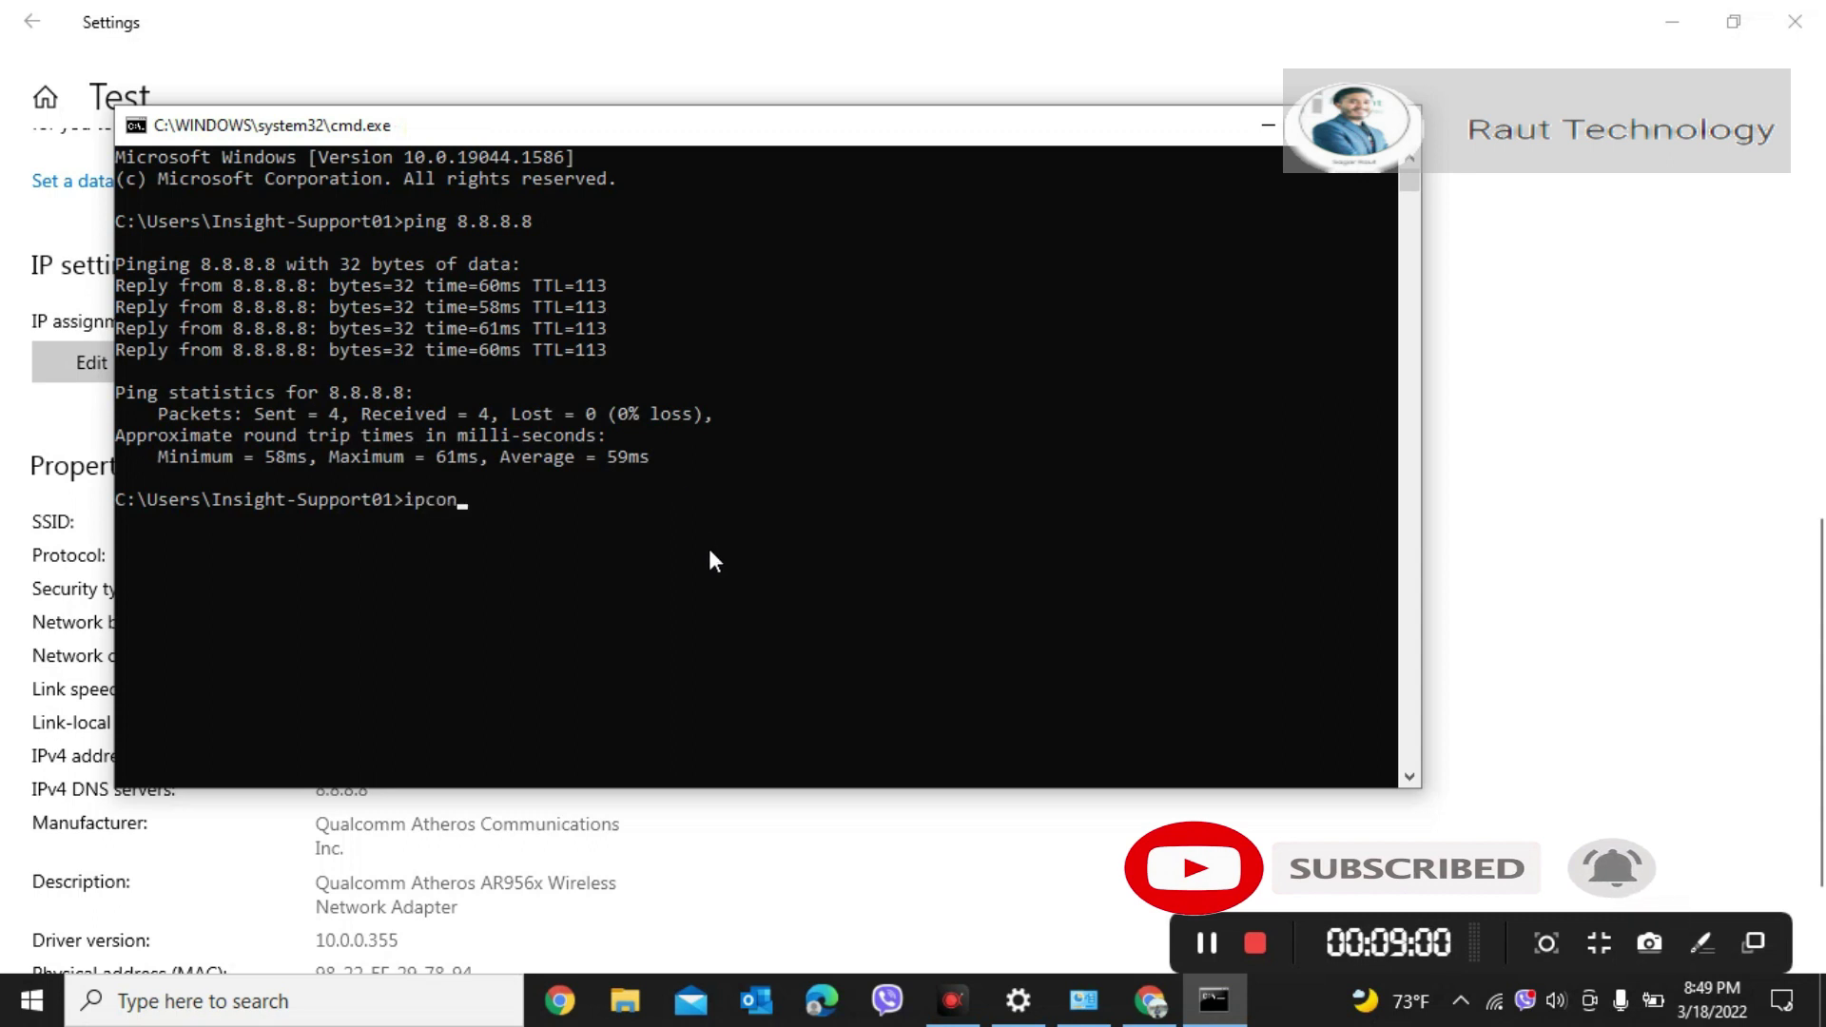
text(gig)
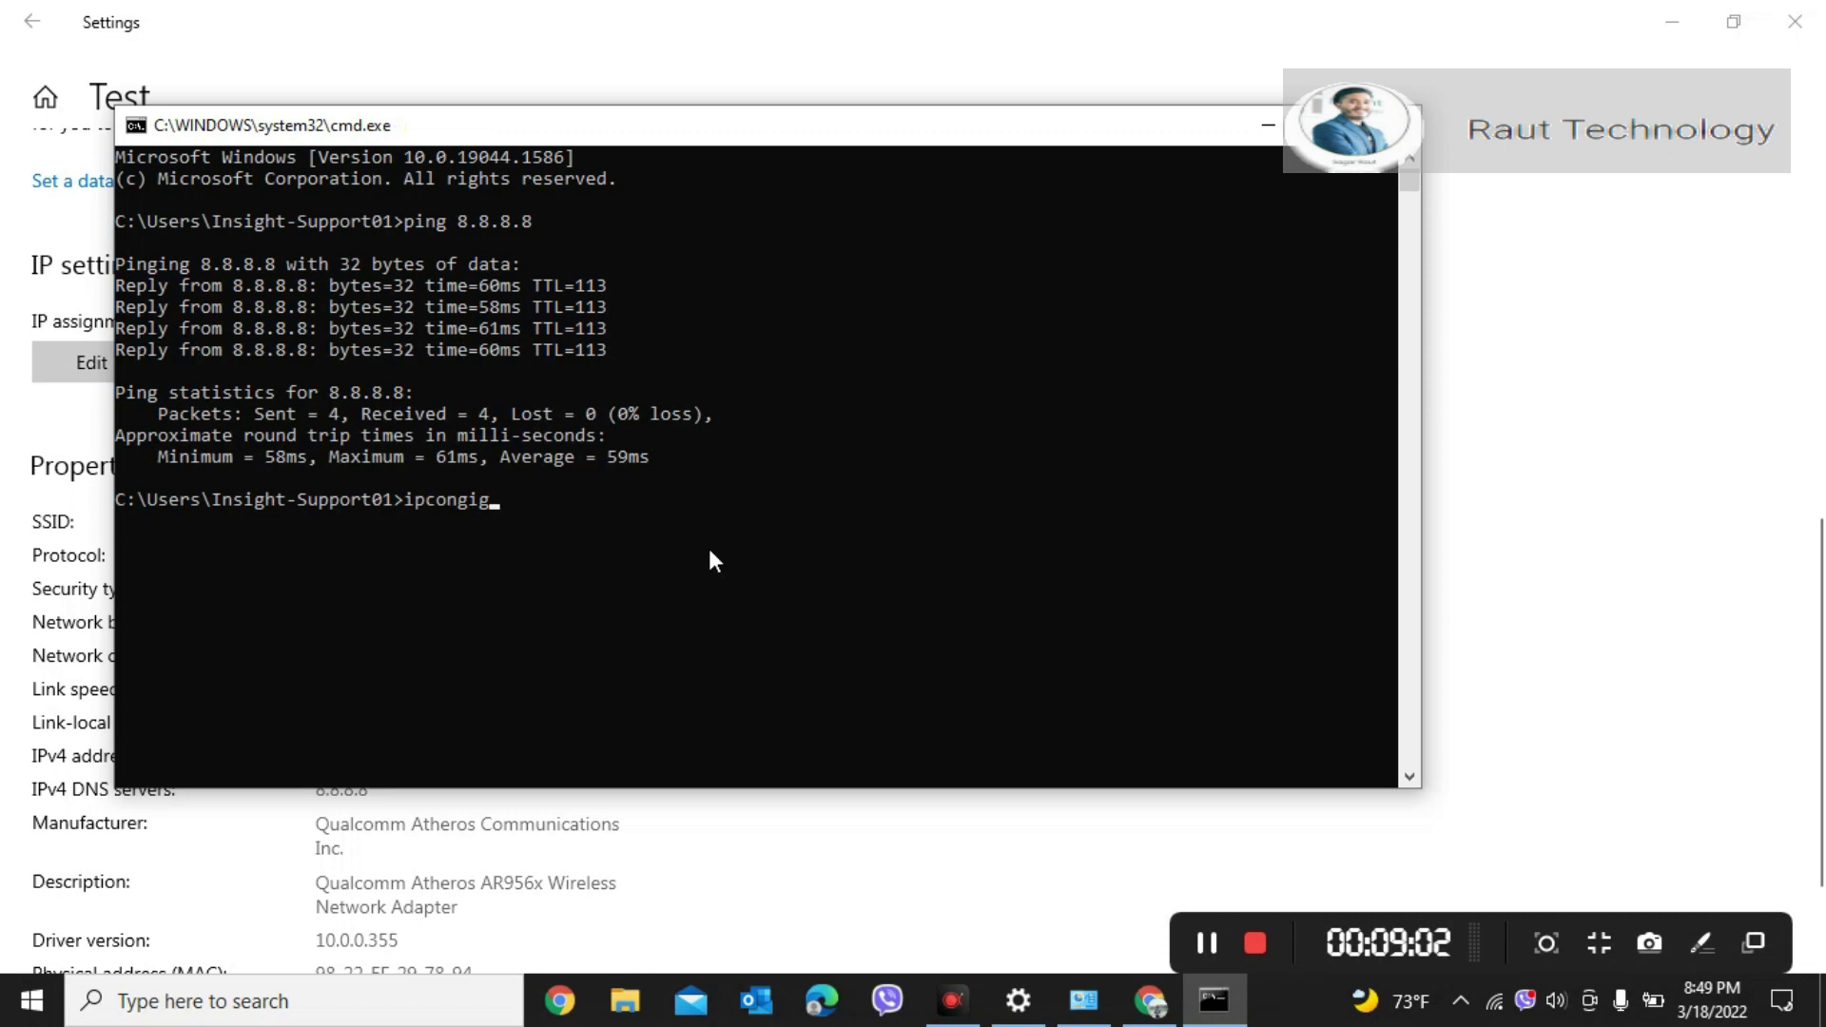
key(Return)
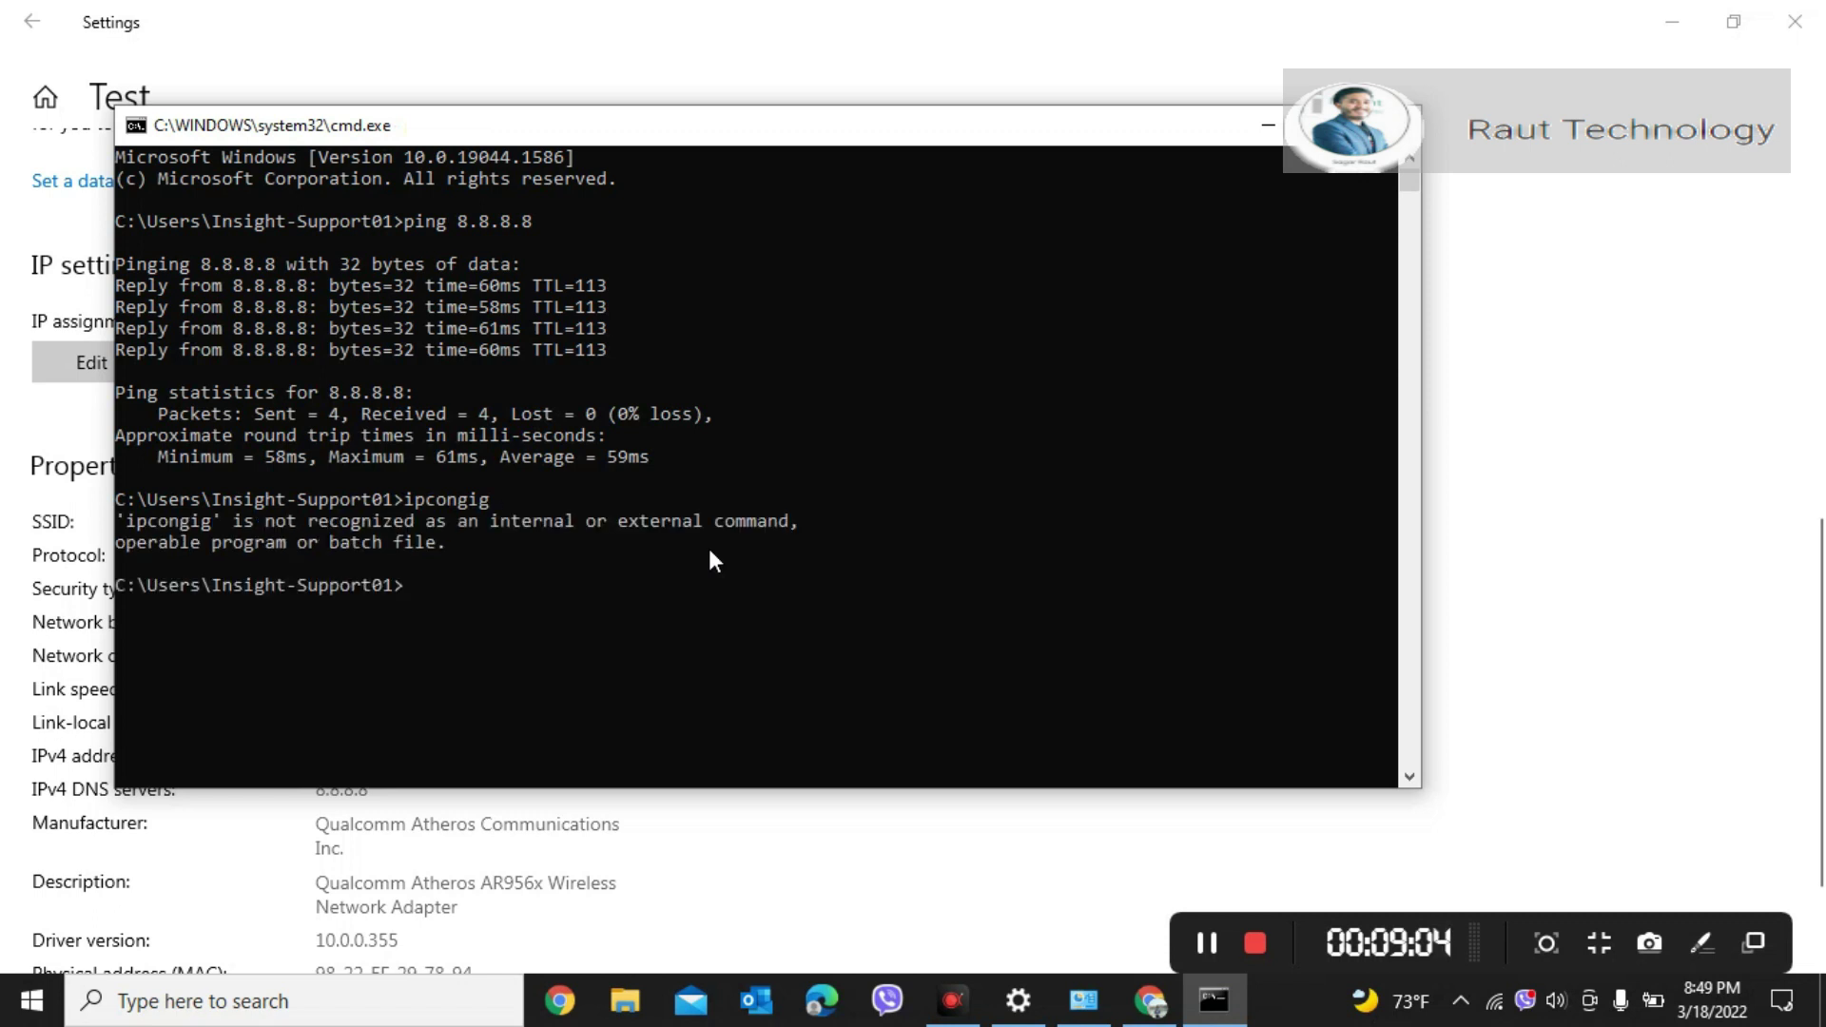